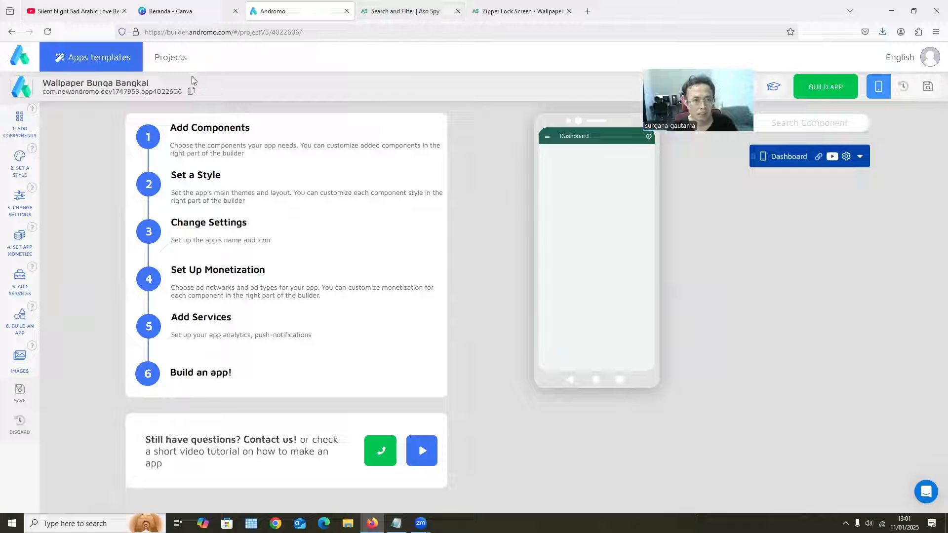
Search Google for "bungkai bangkai" in a new browser tab and browse the image results
{"action": "left_click", "coordinate": [588, 12]}
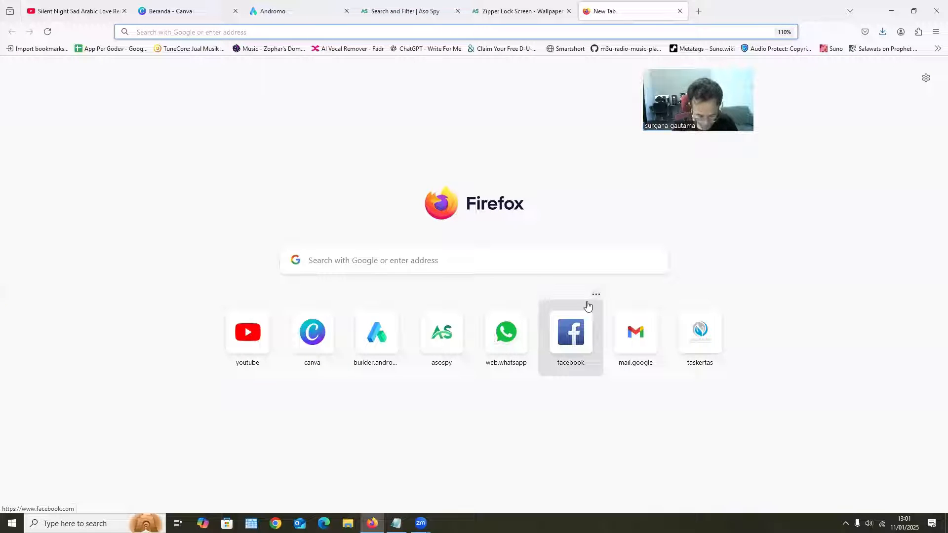
{"action": "type", "text": "wa"}
{"action": "key", "text": "BackSpace"}
{"action": "type", "text": "bungkai bang"}
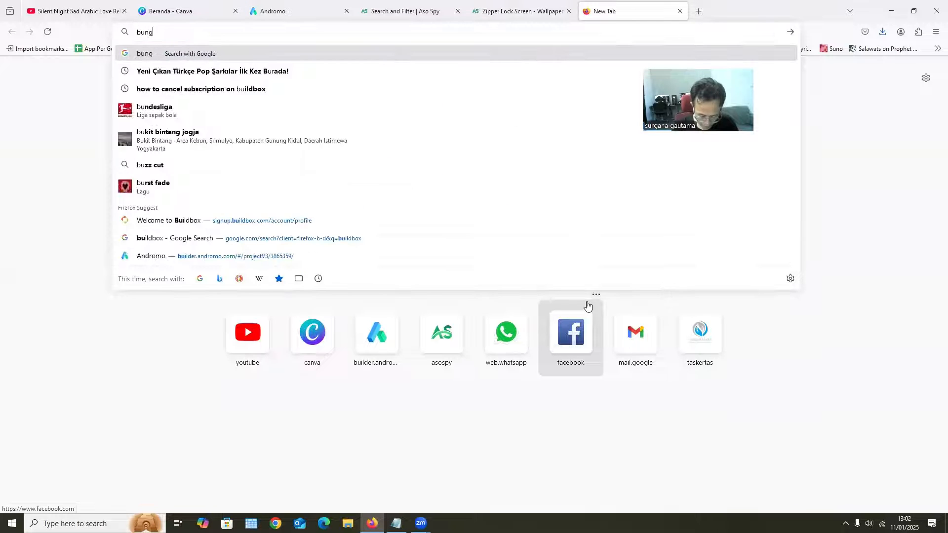
{"action": "type", "text": "kai"}
{"action": "key", "text": "Return"}
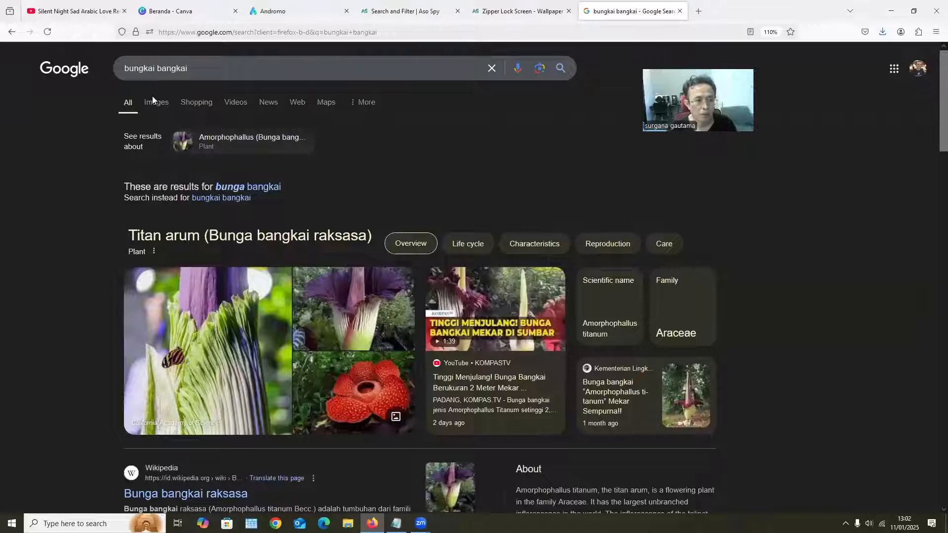
{"action": "left_click", "coordinate": [153, 98]}
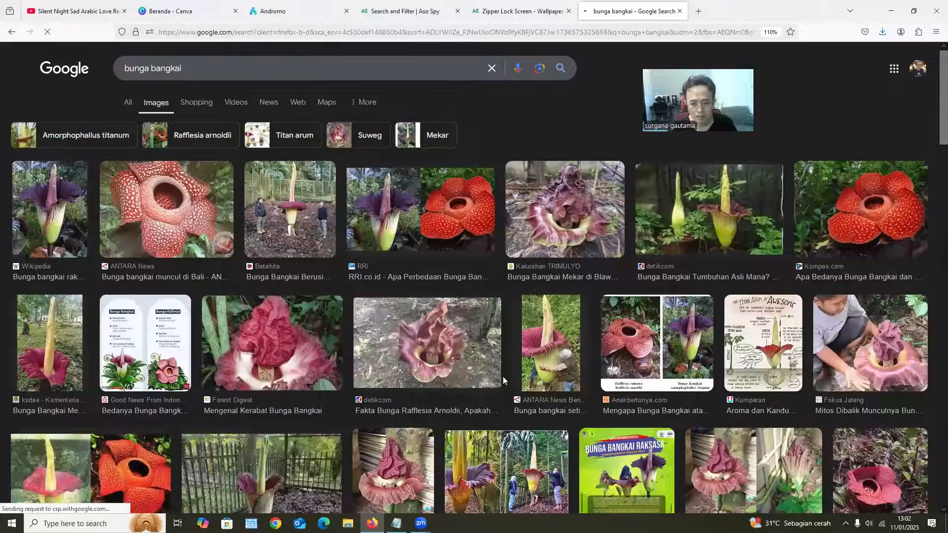
{"action": "scroll", "coordinate": [449, 387], "scroll_direction": "down", "scroll_amount": 3}
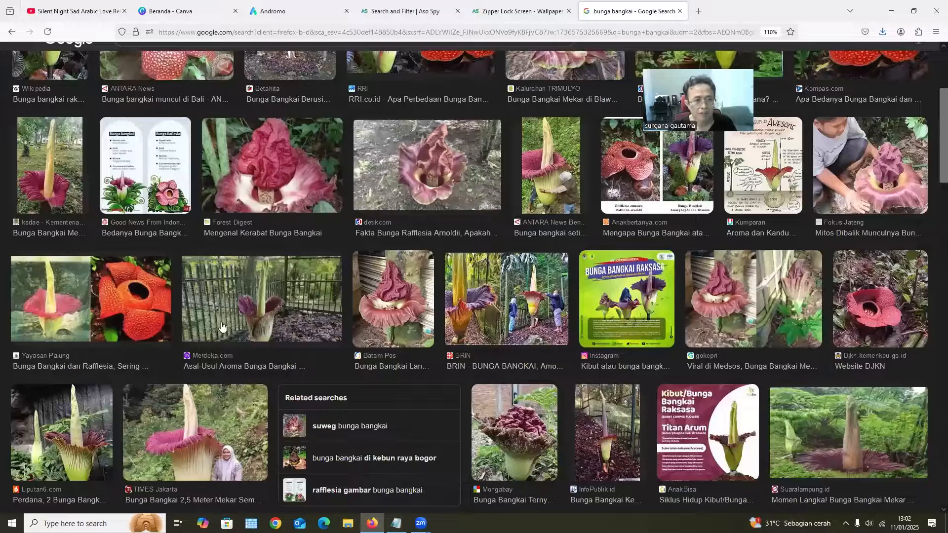
{"action": "scroll", "coordinate": [40, 217], "scroll_direction": "up", "scroll_amount": 3}
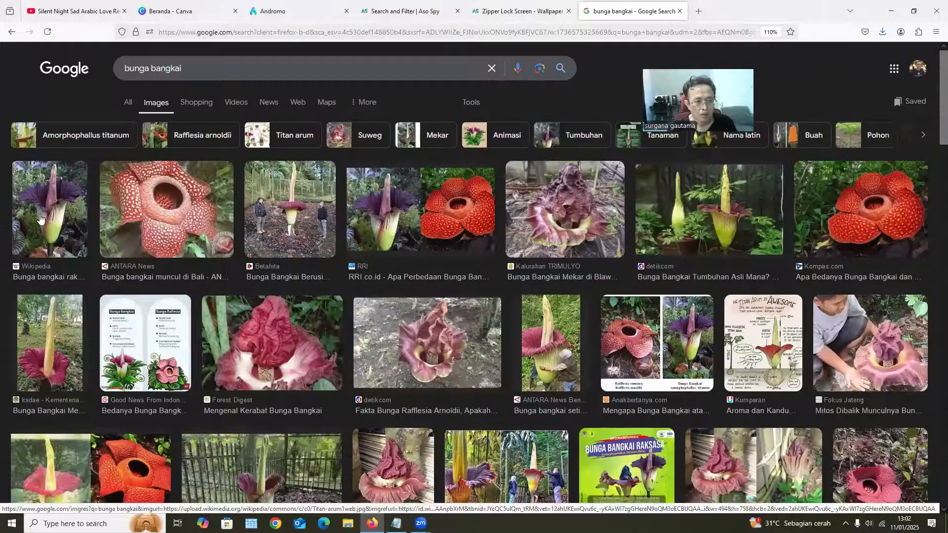
Refine the image search to "bunga bangkai wallpaper hp"
{"action": "left_click", "coordinate": [220, 67]}
{"action": "type", "text": "w"}
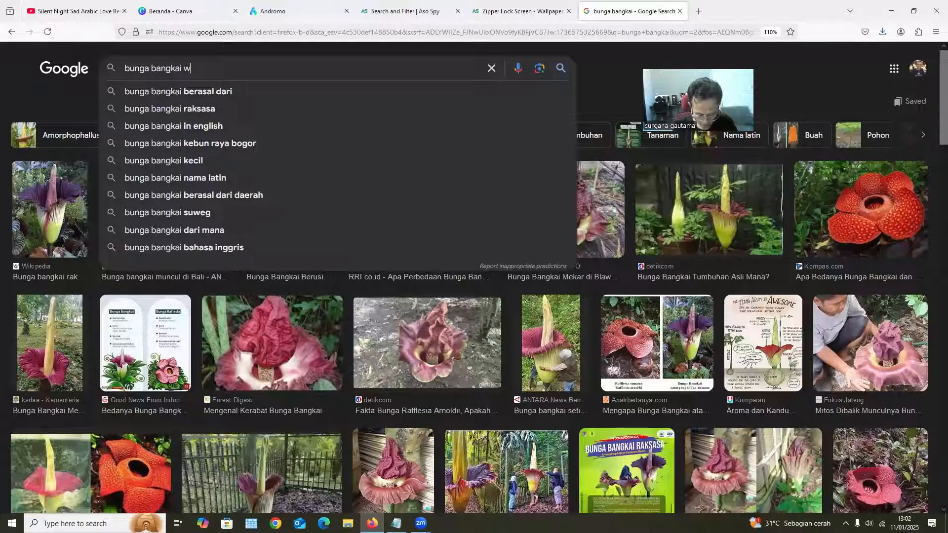
{"action": "type", "text": "allpaper hp"}
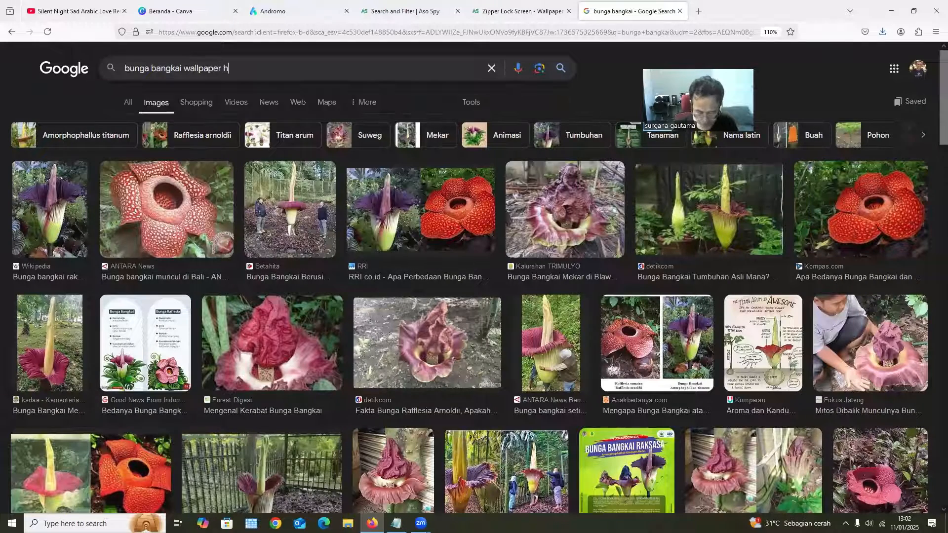
{"action": "key", "text": "Return"}
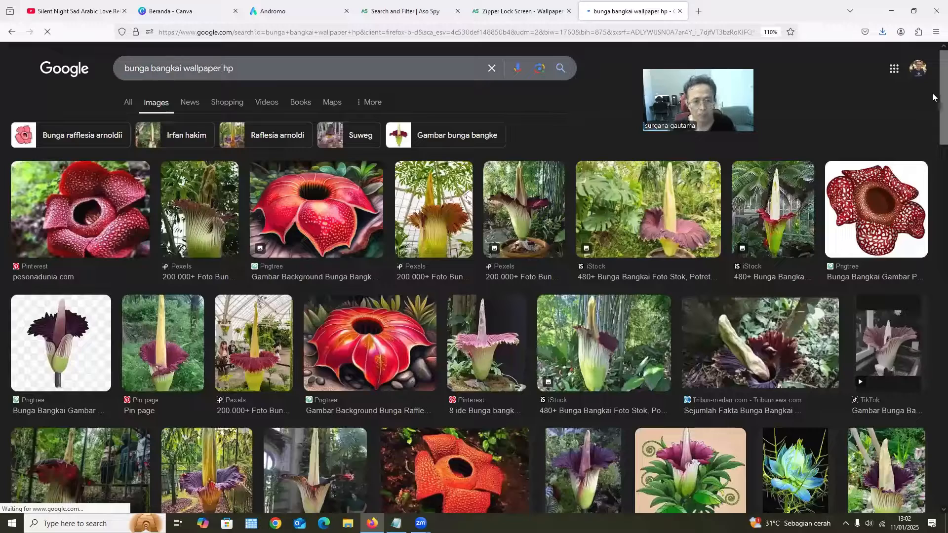
Save the Pin page photo of the tall yellow-spiked corpse flower against green foliage to the Downloads folder
{"action": "scroll", "coordinate": [163, 281], "scroll_direction": "down", "scroll_amount": 2}
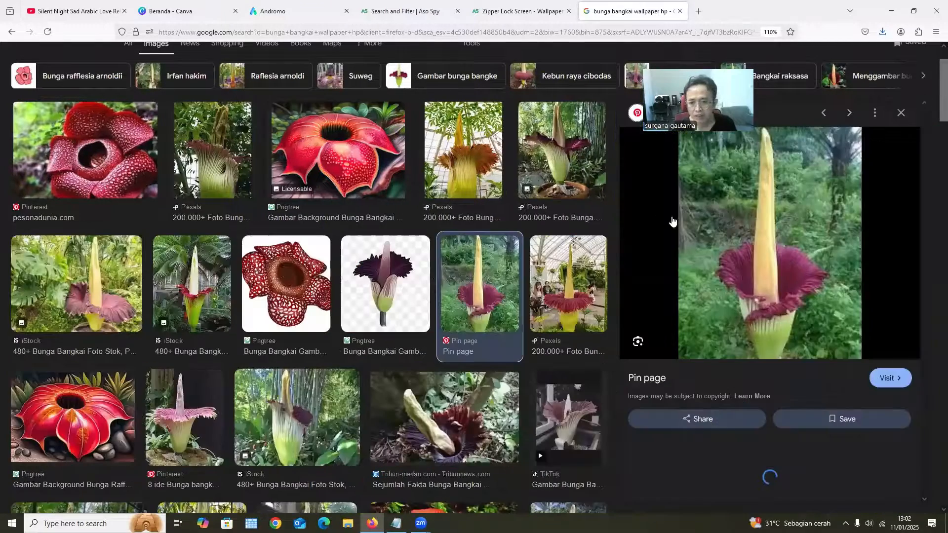
{"action": "scroll", "coordinate": [769, 308], "scroll_direction": "up", "scroll_amount": 2}
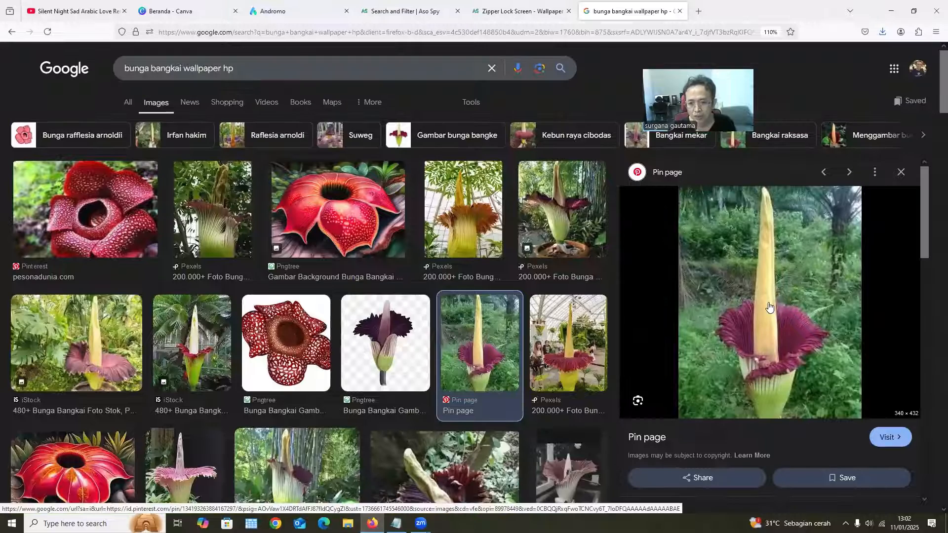
{"action": "right_click", "coordinate": [769, 306]}
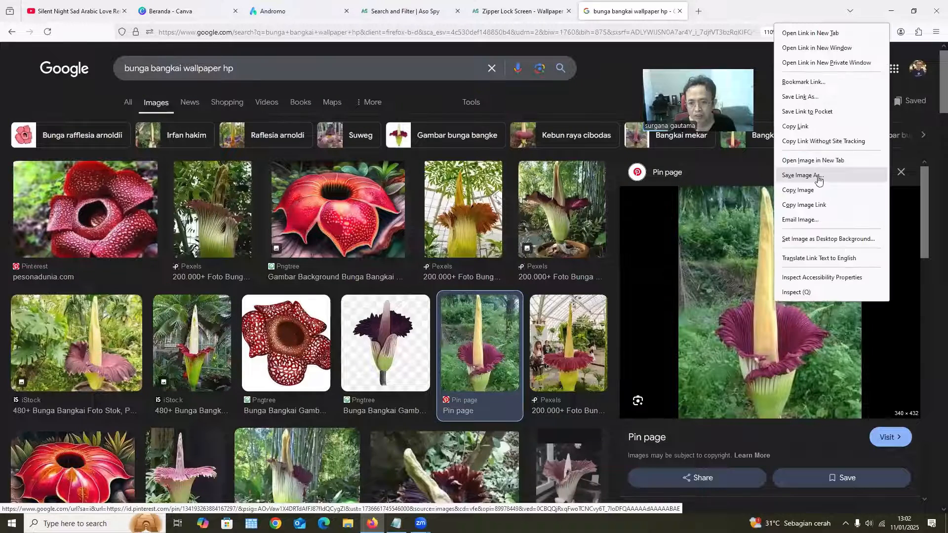
{"action": "left_click", "coordinate": [817, 176]}
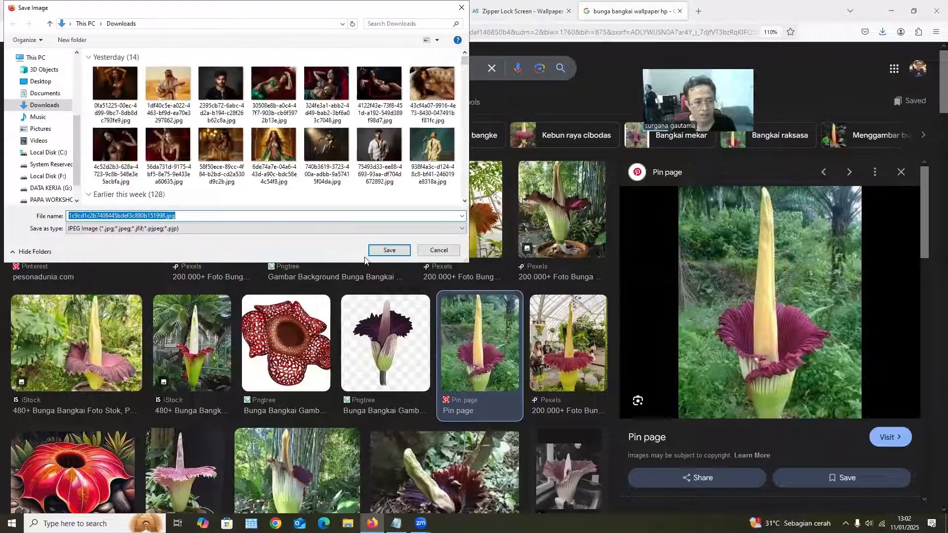
{"action": "left_click", "coordinate": [386, 251]}
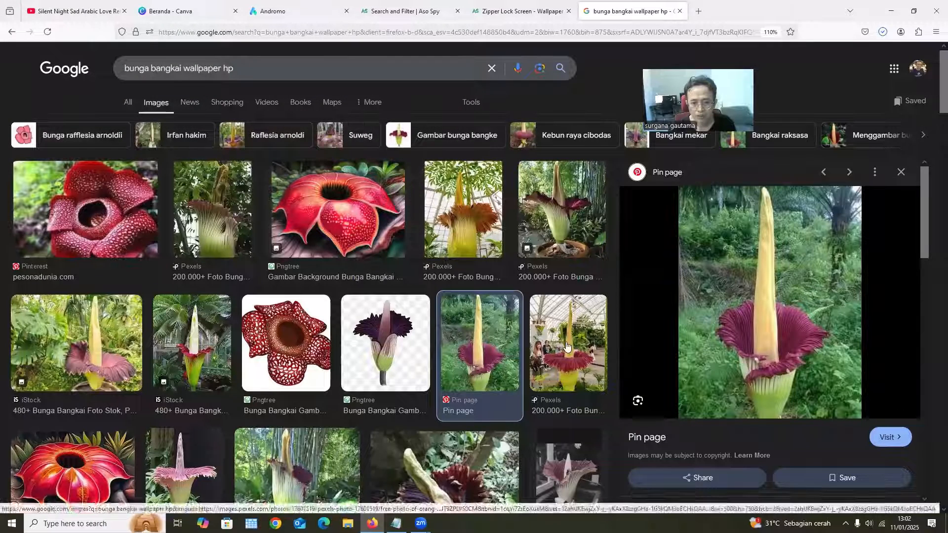
Save the Pexels greenhouse corpse flower photo to Downloads under the file name sdsd
{"action": "left_click", "coordinate": [565, 340]}
{"action": "right_click", "coordinate": [769, 301]}
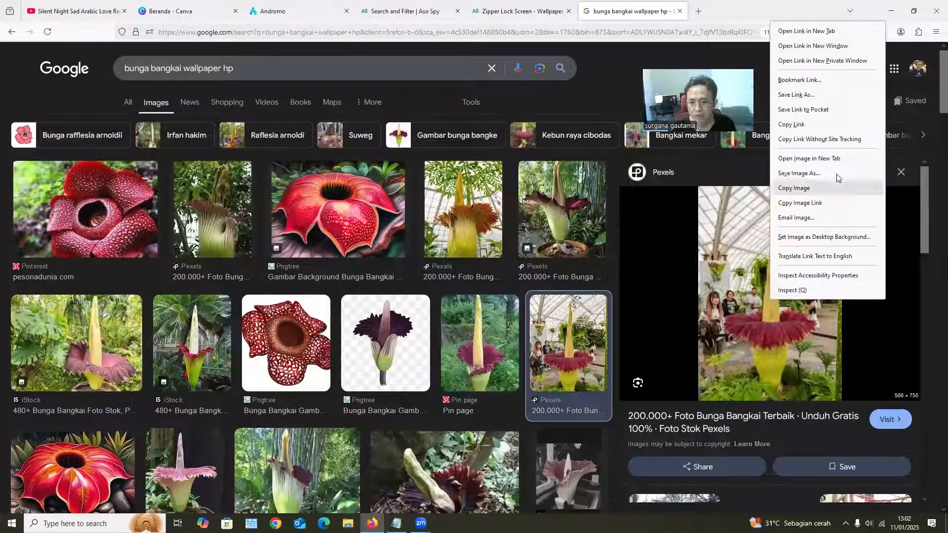
{"action": "left_click", "coordinate": [812, 173]}
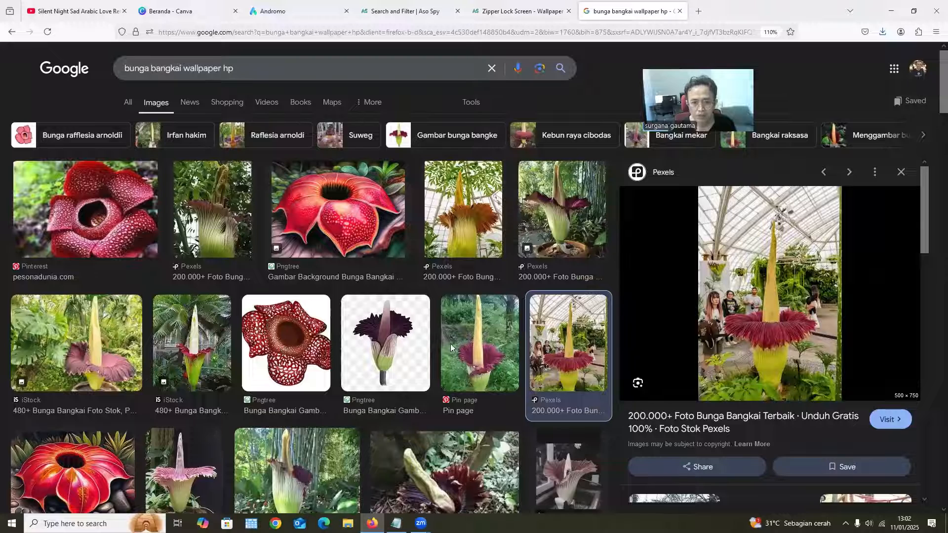
{"action": "left_click", "coordinate": [387, 249]}
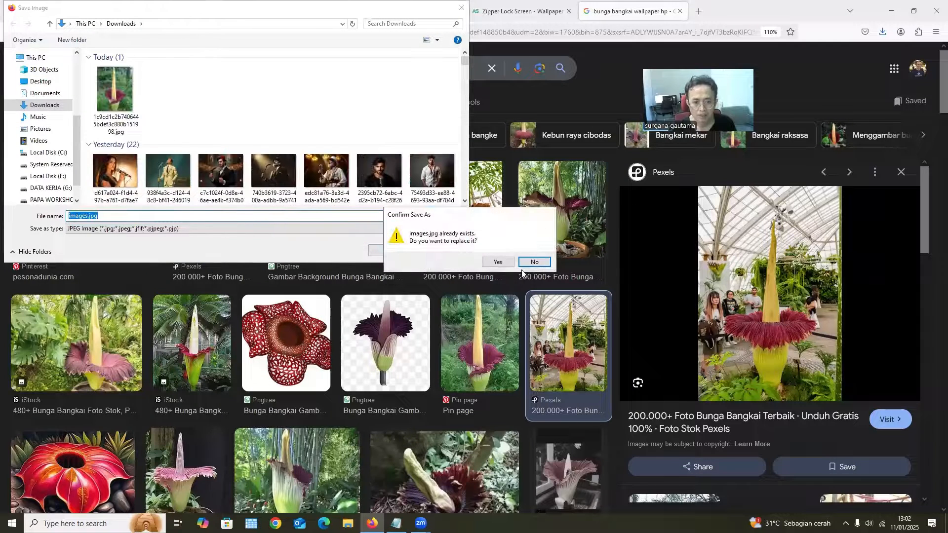
{"action": "left_click", "coordinate": [531, 261]}
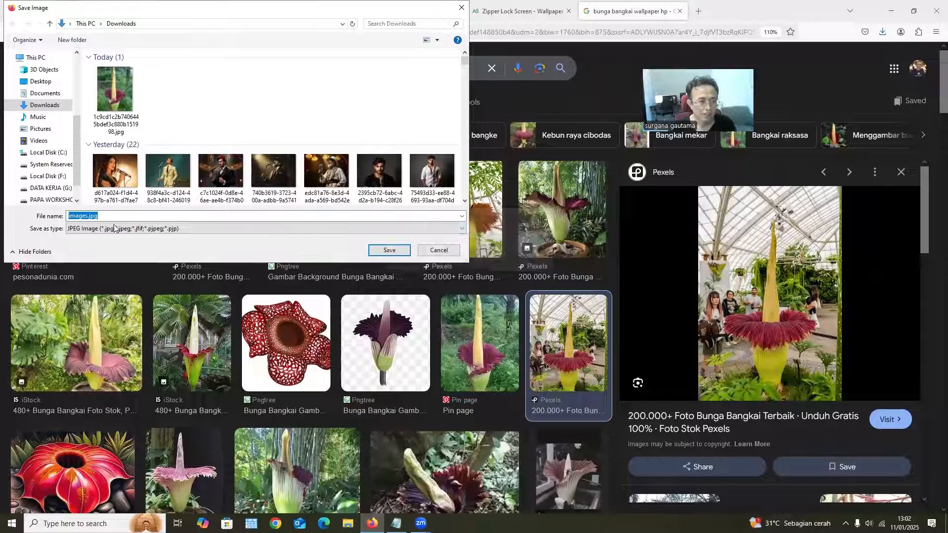
{"action": "type", "text": "sdsd"}
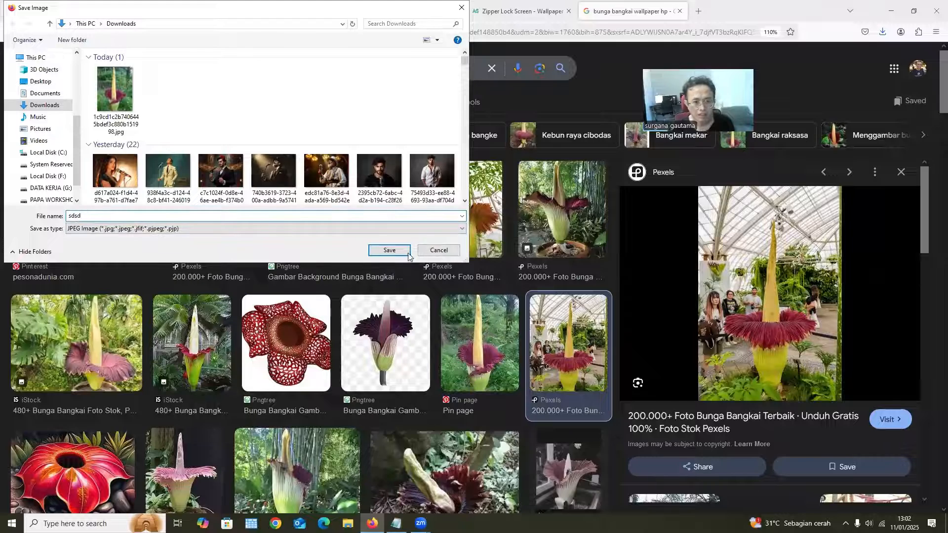
{"action": "left_click", "coordinate": [408, 252]}
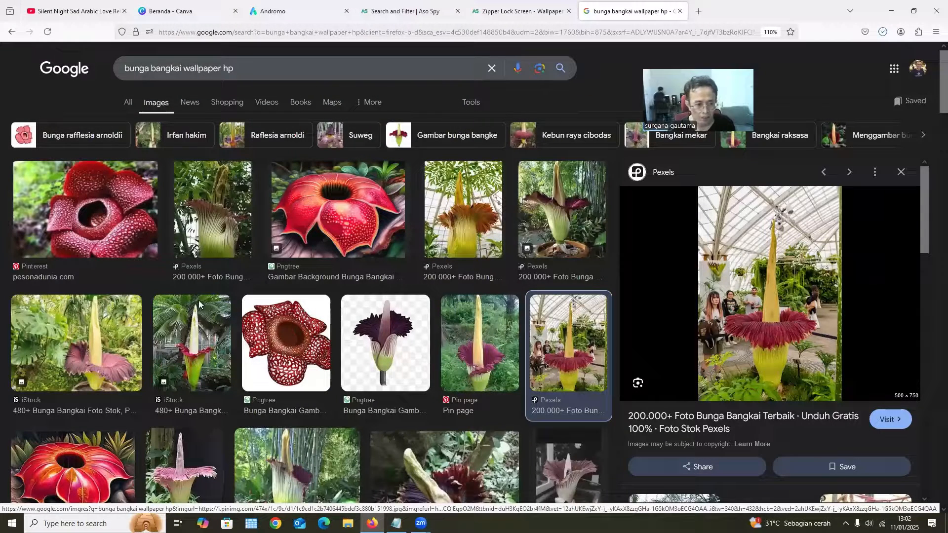
Save the pink corpse flower photo from the Pinterest result "8 ide Bunga bangkai"
{"action": "scroll", "coordinate": [198, 300], "scroll_direction": "down", "scroll_amount": 3}
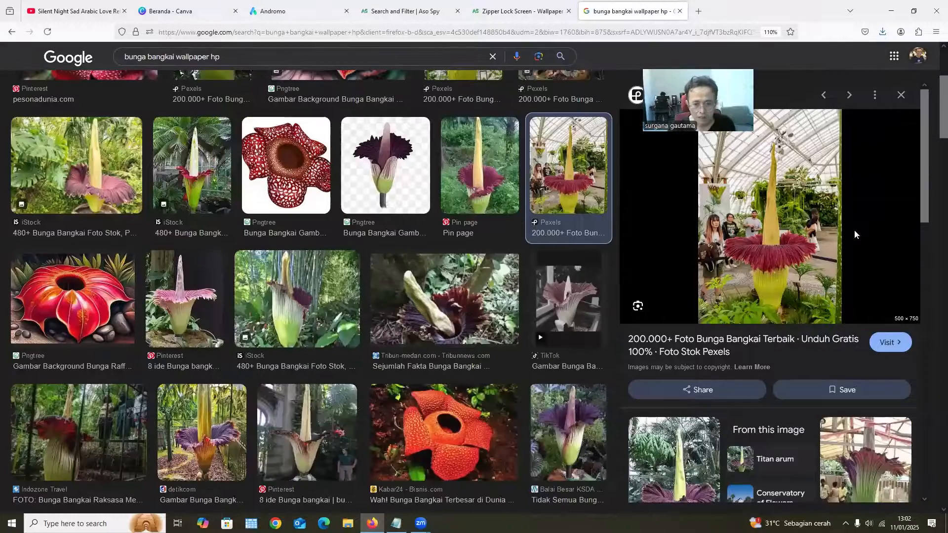
{"action": "right_click", "coordinate": [777, 197]}
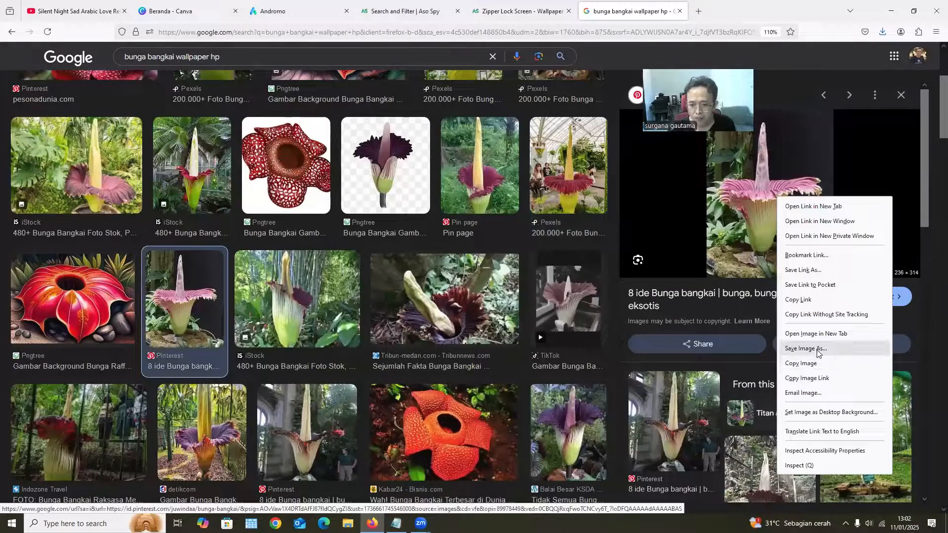
{"action": "left_click", "coordinate": [805, 349]}
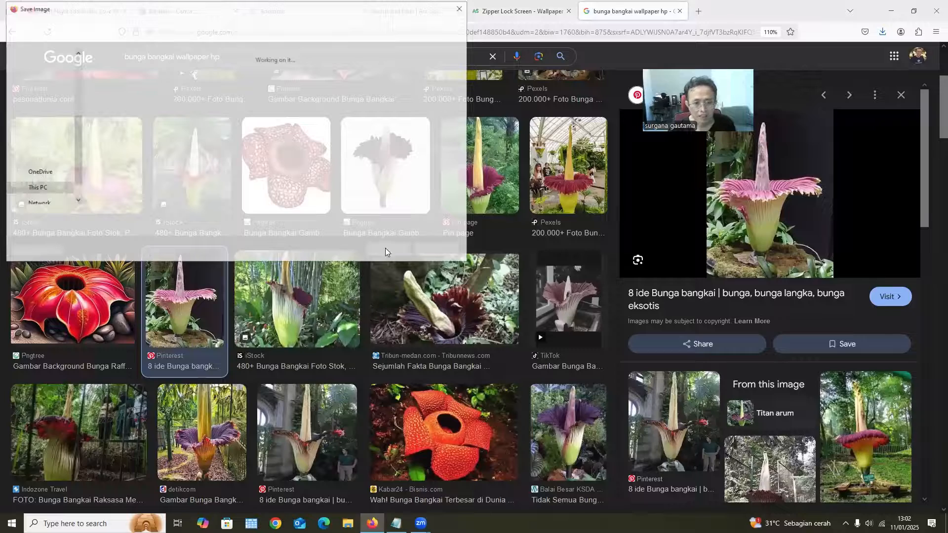
Open the related Pin page photo of the corpse flower in a garden and save it to Downloads
{"action": "scroll", "coordinate": [861, 368], "scroll_direction": "down", "scroll_amount": 2}
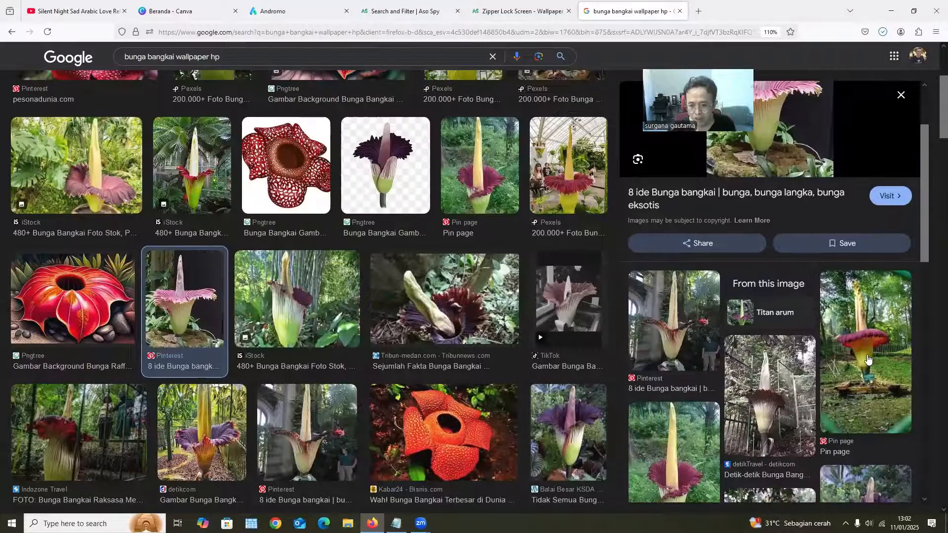
{"action": "left_click", "coordinate": [867, 360]}
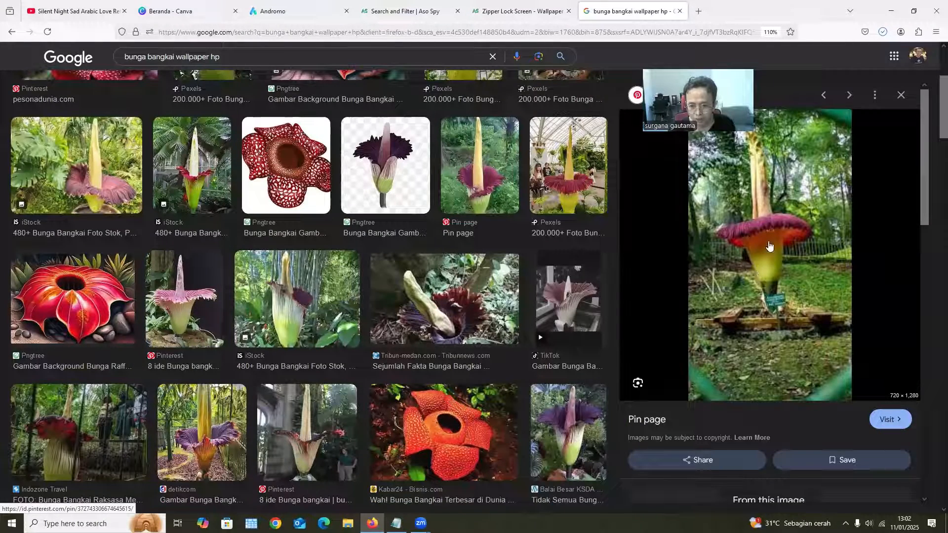
{"action": "right_click", "coordinate": [770, 243]}
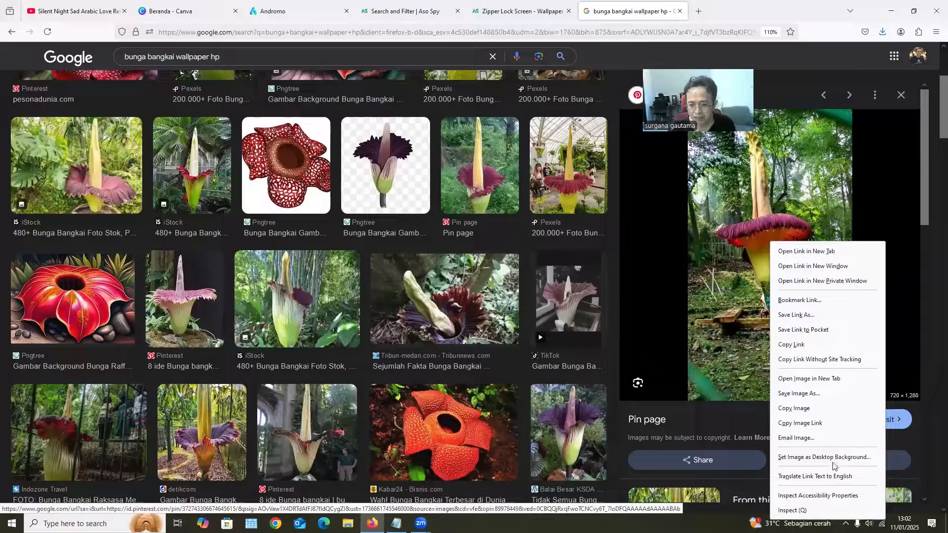
{"action": "left_click", "coordinate": [822, 393]}
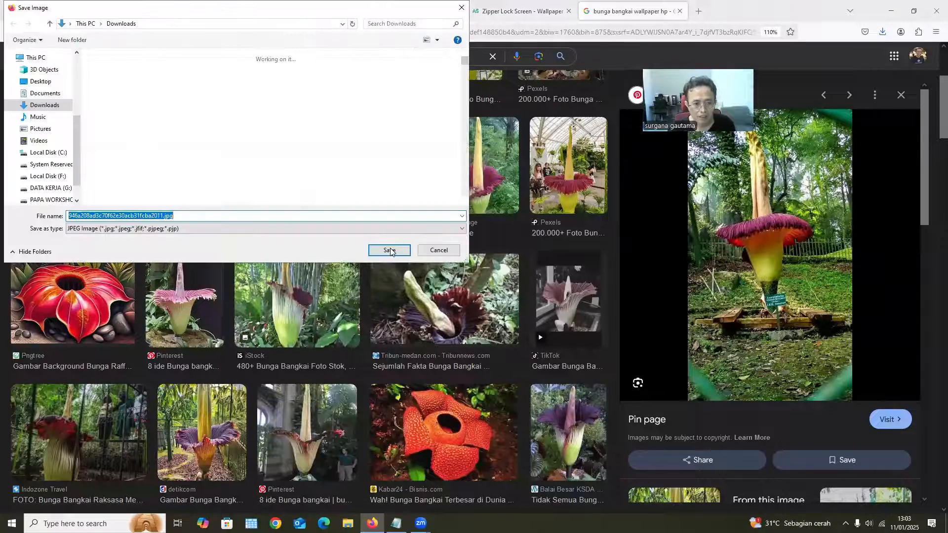
{"action": "left_click", "coordinate": [389, 250]}
Save the red rafflesia photo from the Kabar24 result "Wah! Bunga Bangkai Terbesar di Dunia" to Downloads
{"action": "scroll", "coordinate": [367, 399], "scroll_direction": "down", "scroll_amount": 1}
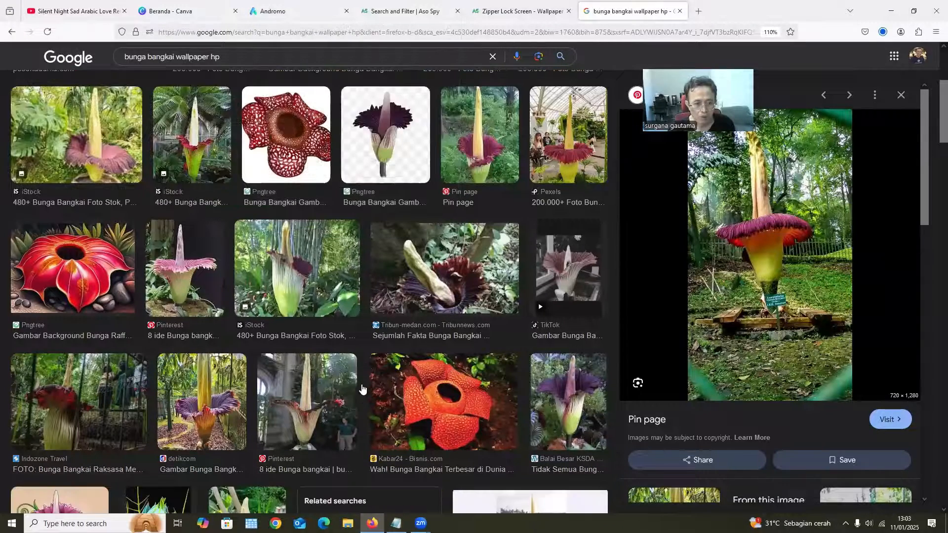
{"action": "scroll", "coordinate": [361, 390], "scroll_direction": "down", "scroll_amount": 5}
{"action": "key", "text": "Right"}
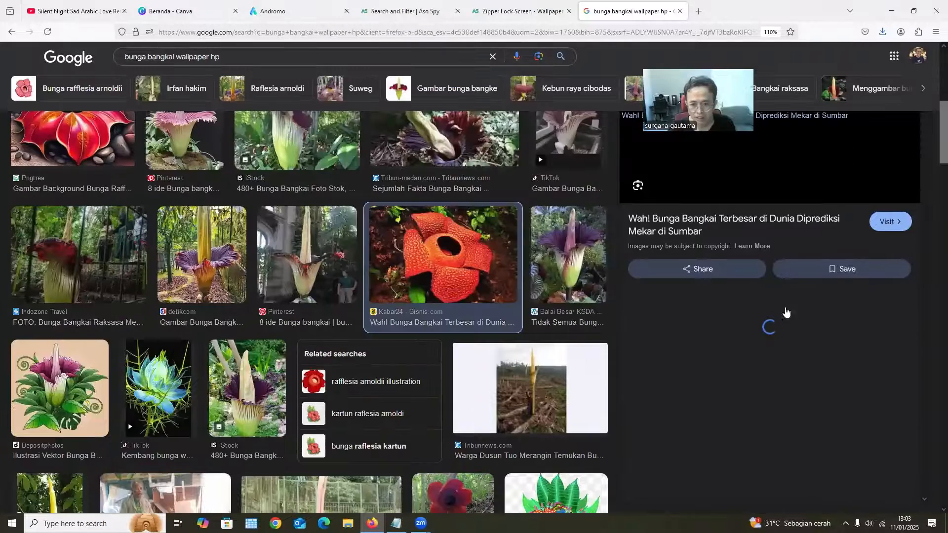
{"action": "right_click", "coordinate": [831, 427]}
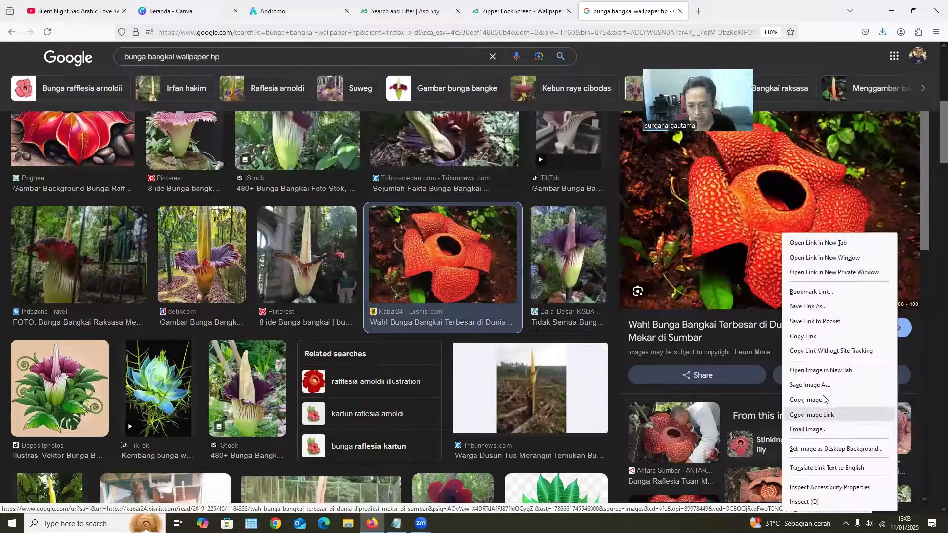
{"action": "left_click", "coordinate": [823, 392]}
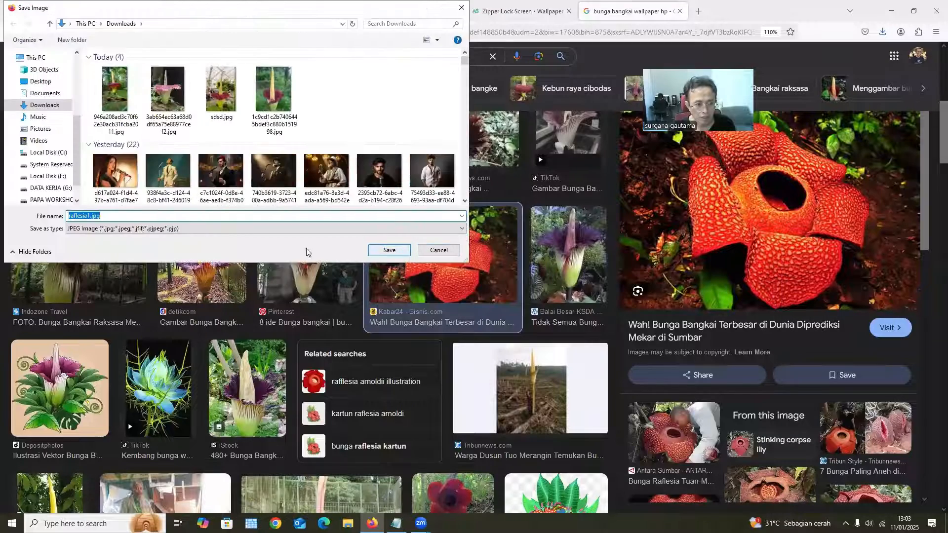
{"action": "left_click", "coordinate": [393, 252]}
Save the dark red corpse flower photo from the Suara.com result "Bunga Bangkai Langka Mekar Sempurna di Kebun Raya Bogor" to Downloads
{"action": "scroll", "coordinate": [364, 416], "scroll_direction": "down", "scroll_amount": 5}
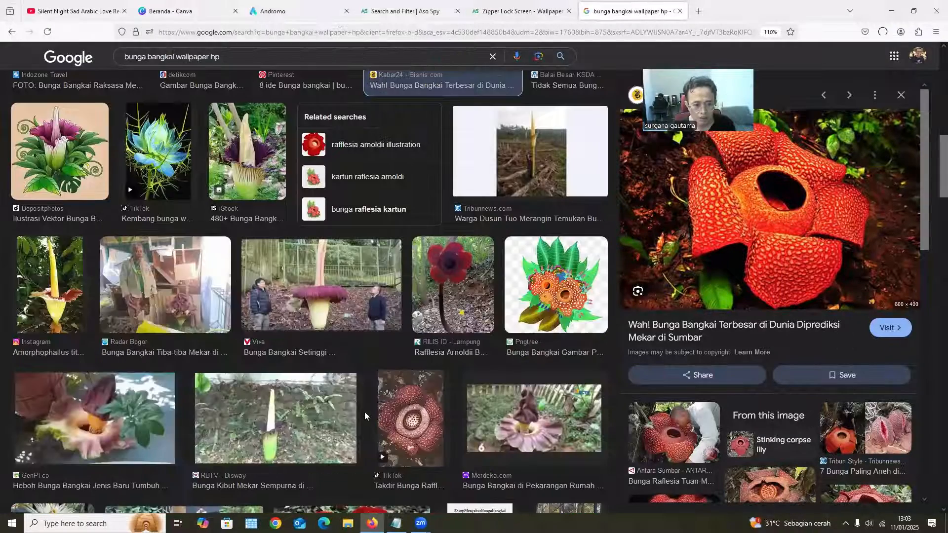
{"action": "scroll", "coordinate": [498, 386], "scroll_direction": "down", "scroll_amount": 8}
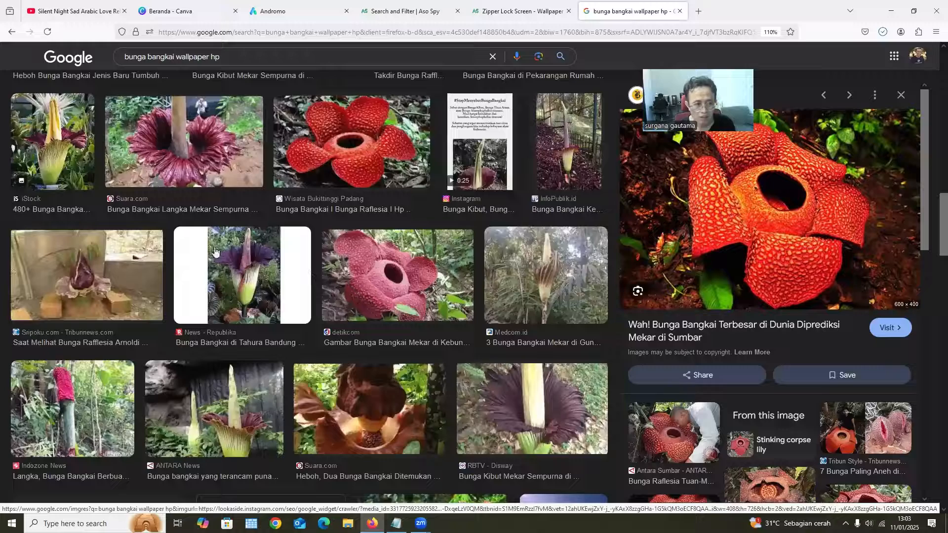
{"action": "left_click", "coordinate": [183, 149]}
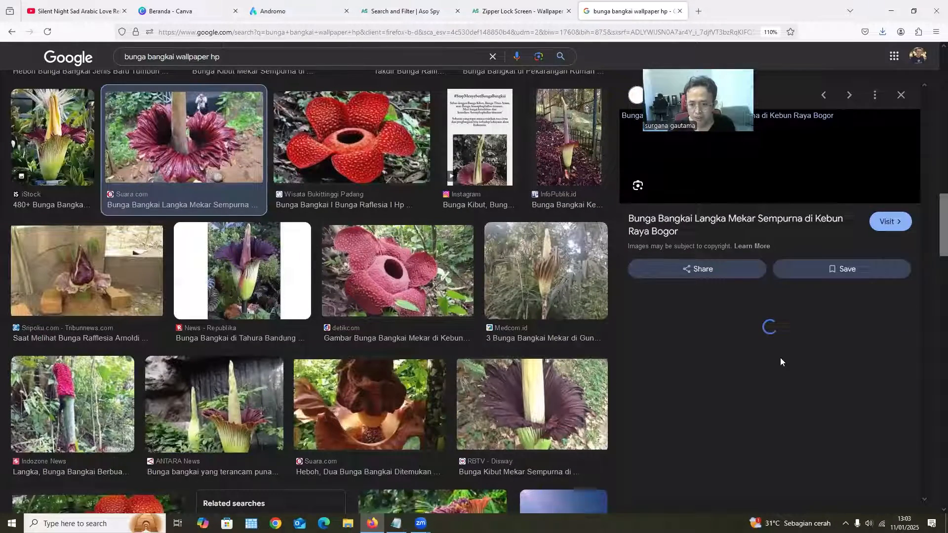
{"action": "right_click", "coordinate": [780, 362]}
{"action": "left_click", "coordinate": [791, 358]}
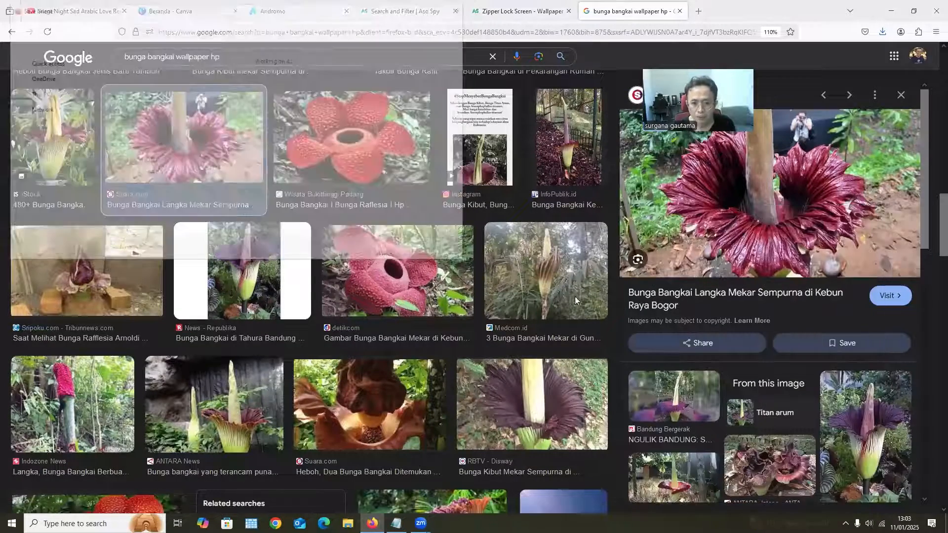
{"action": "left_click", "coordinate": [378, 251]}
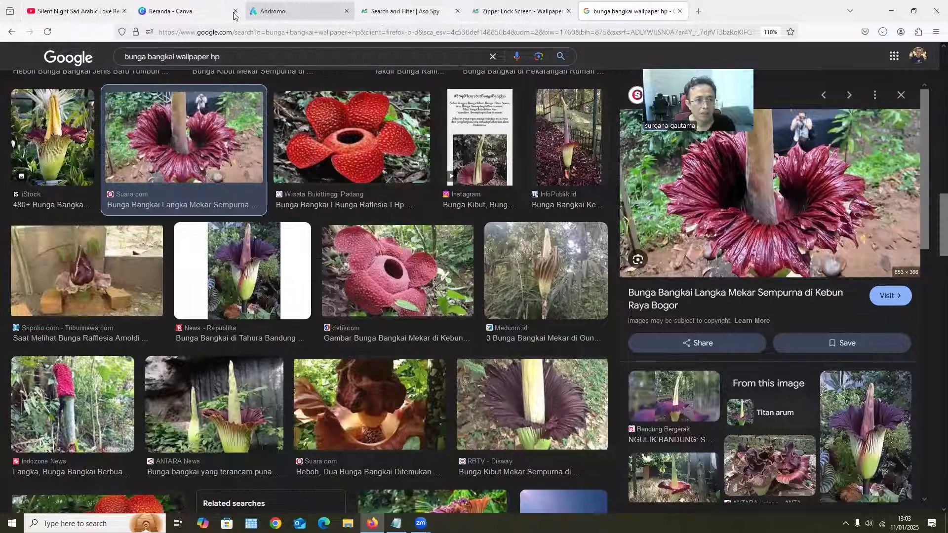
Switch to the Andromo project "Wallpaper Bunga Bangkai" and add a Photo Gallery component from the popular components
{"action": "left_click", "coordinate": [289, 14]}
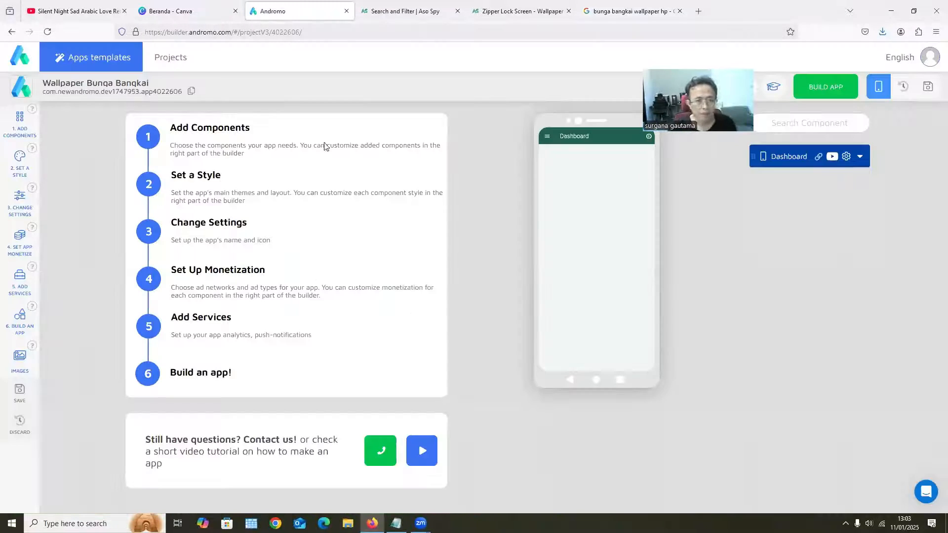
{"action": "left_click", "coordinate": [20, 124]}
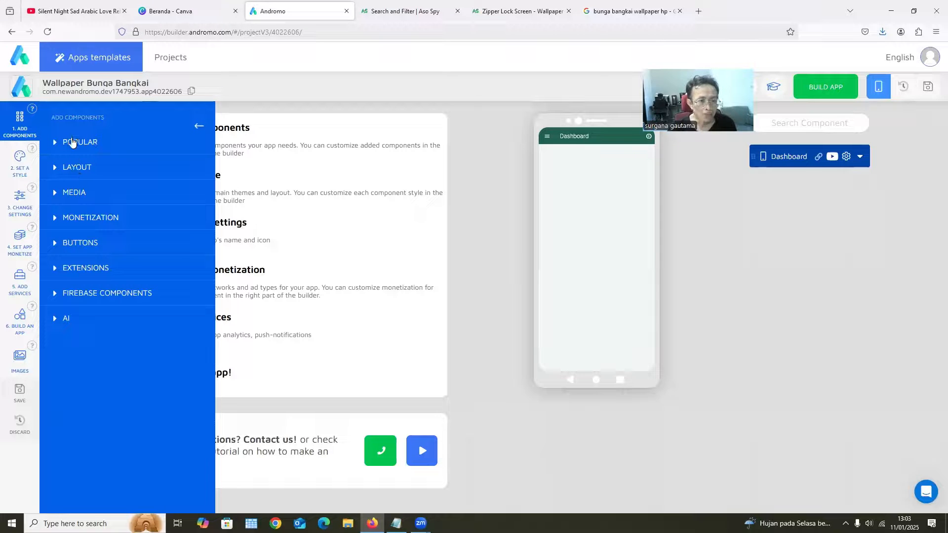
{"action": "left_click", "coordinate": [72, 142]}
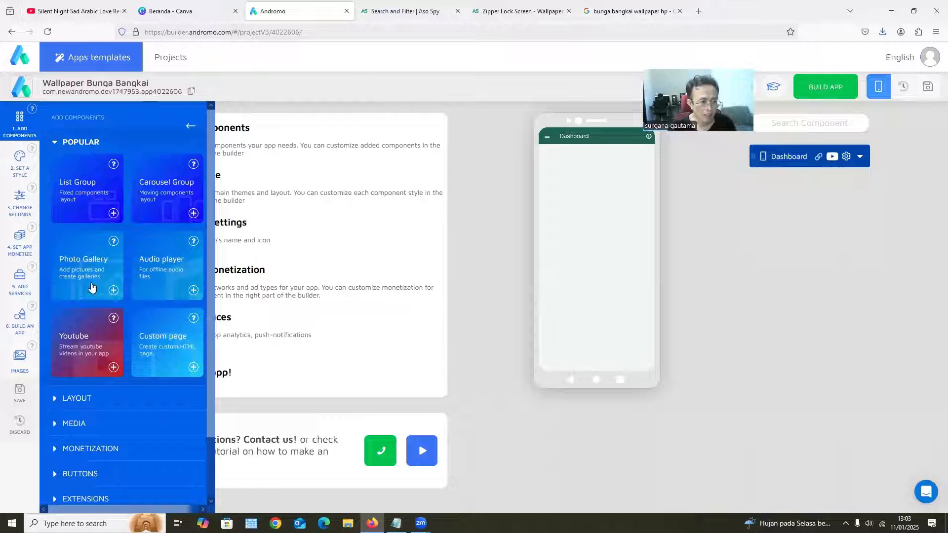
{"action": "left_click", "coordinate": [113, 291]}
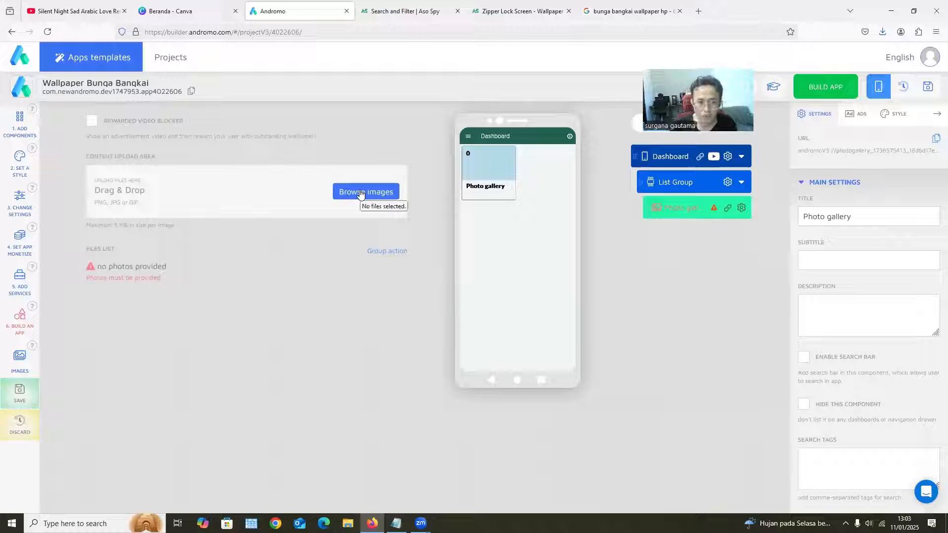
Upload the six downloaded flower photos, from 48918-bunga-bangkai.jpg through 1c9cd1c2b7406445bdef3c880b151998.jpg, to the photo gallery
{"action": "left_click", "coordinate": [366, 192]}
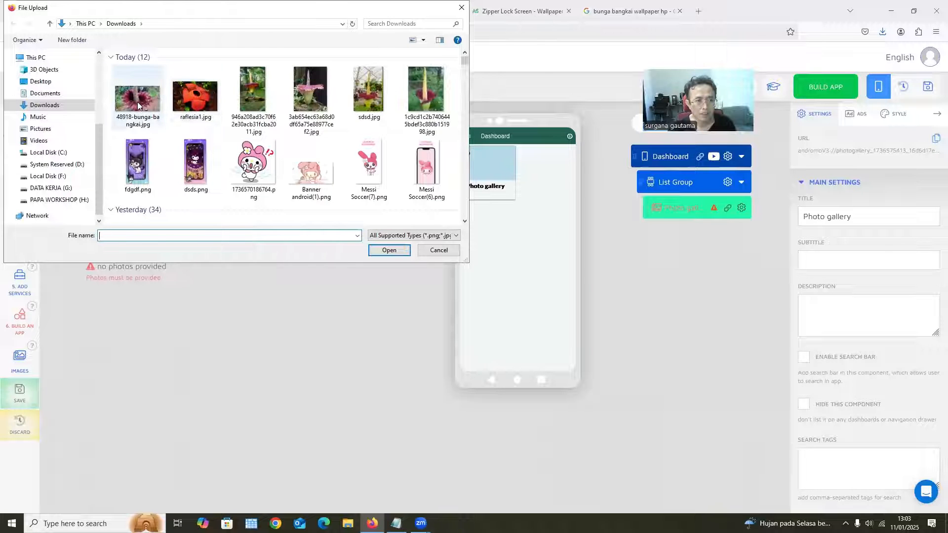
{"action": "left_click", "coordinate": [138, 101]}
{"action": "left_click", "coordinate": [416, 99], "text": "shift"}
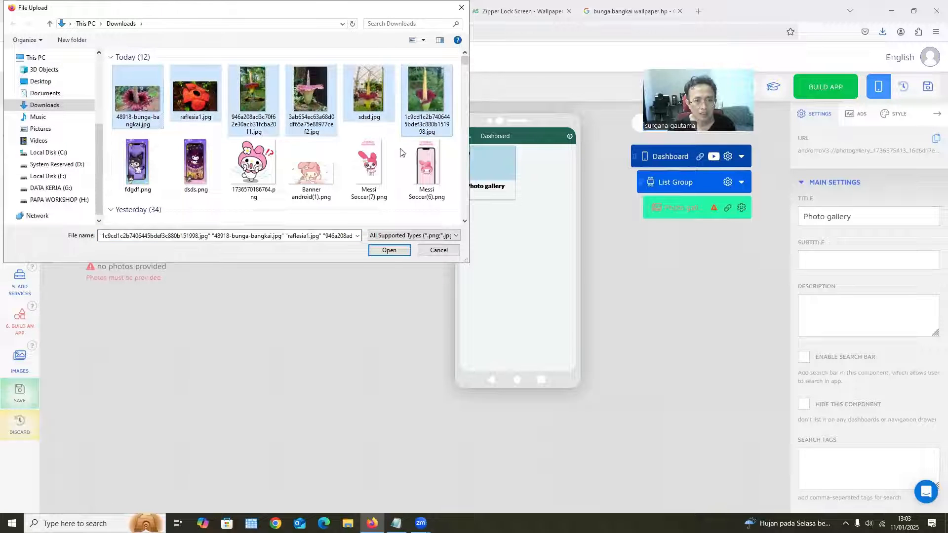
{"action": "left_click", "coordinate": [389, 249]}
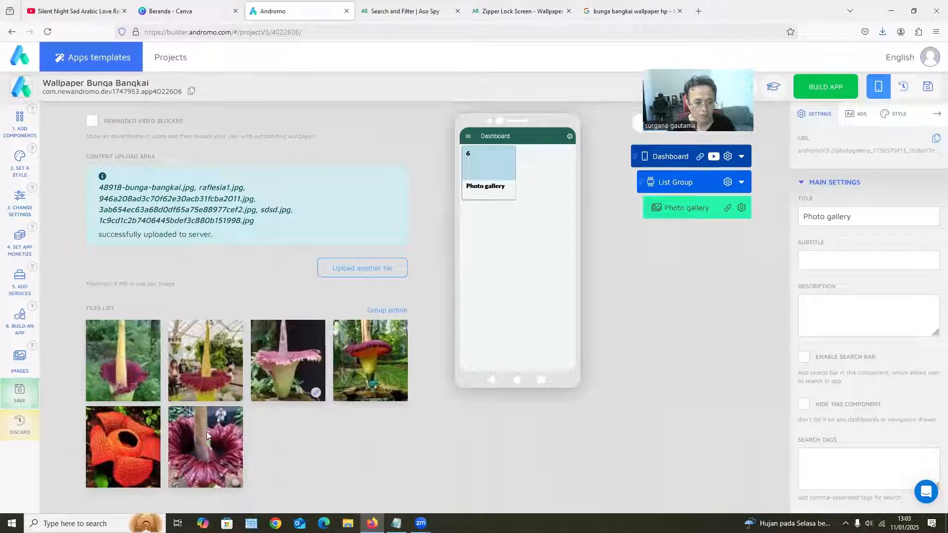
Upload the same six flower photos from Downloads a second time so that the gallery holds more images
{"action": "left_click", "coordinate": [360, 270]}
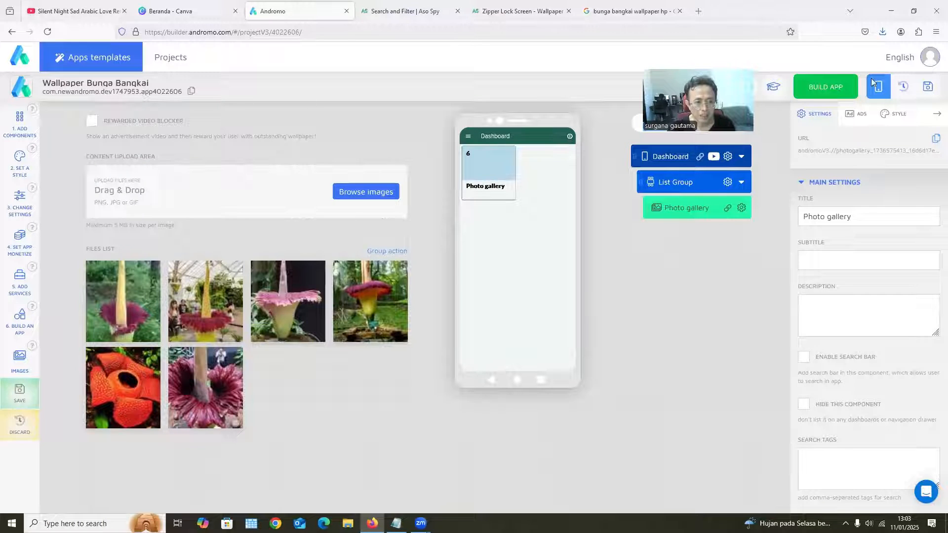
{"action": "left_click", "coordinate": [366, 192]}
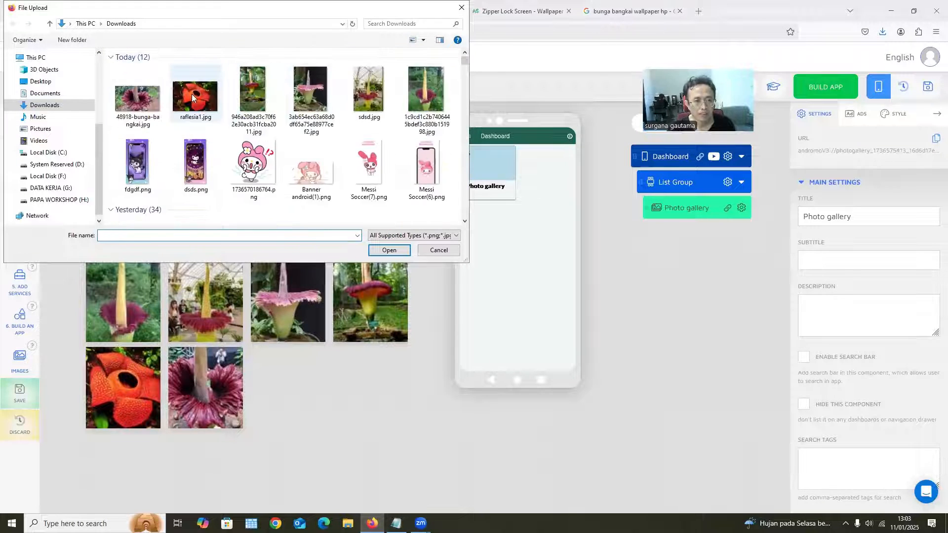
{"action": "left_click", "coordinate": [137, 99]}
{"action": "left_click", "coordinate": [425, 91], "text": "shift"}
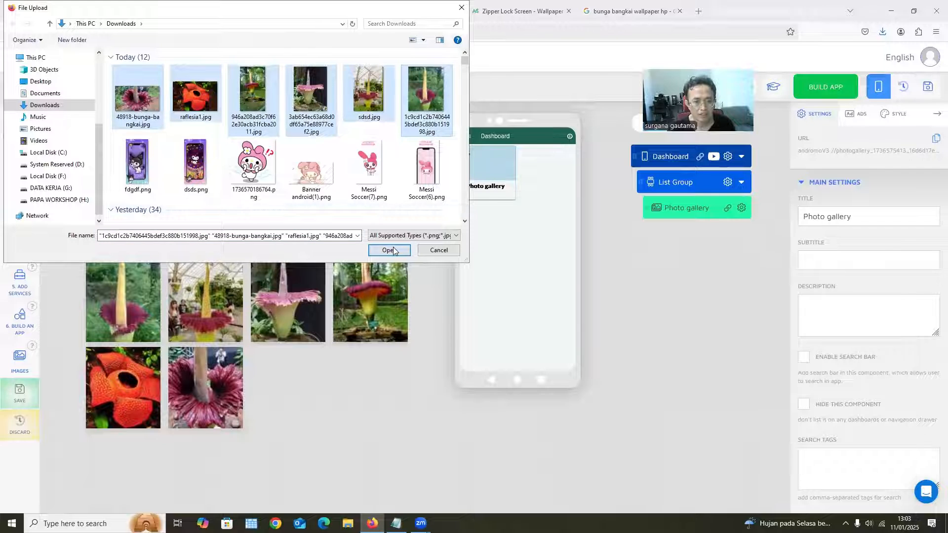
{"action": "left_click", "coordinate": [389, 250]}
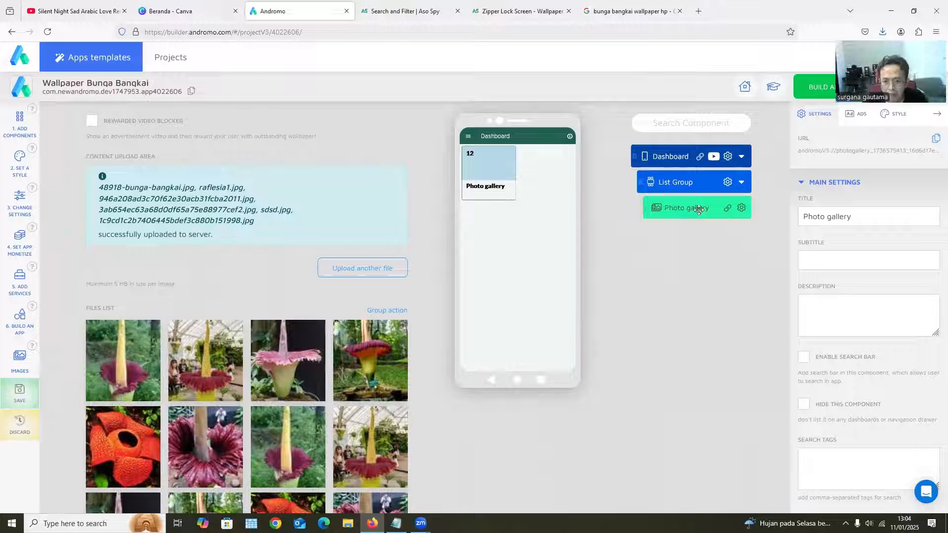
Open the gallery in the phone preview and copy the Photo gallery component's link
{"action": "left_click", "coordinate": [728, 211]}
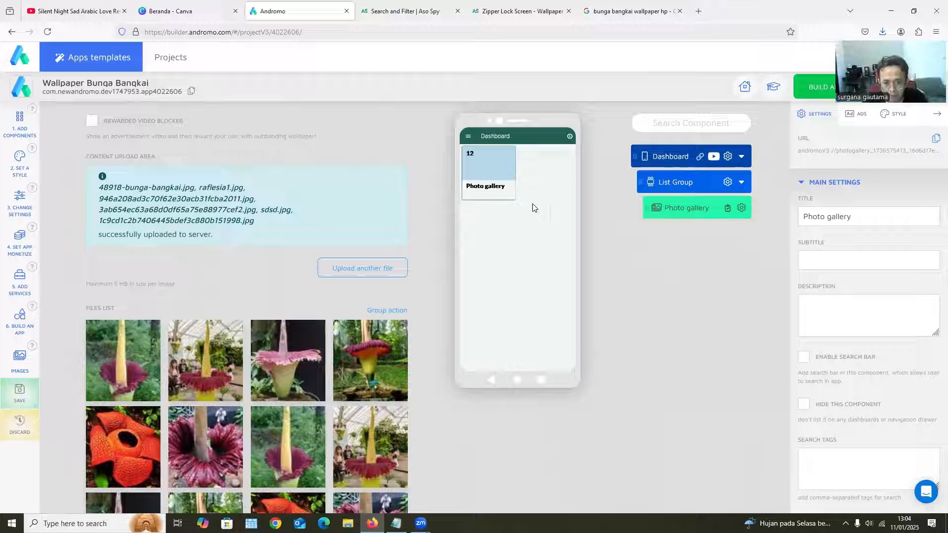
{"action": "left_click", "coordinate": [501, 181]}
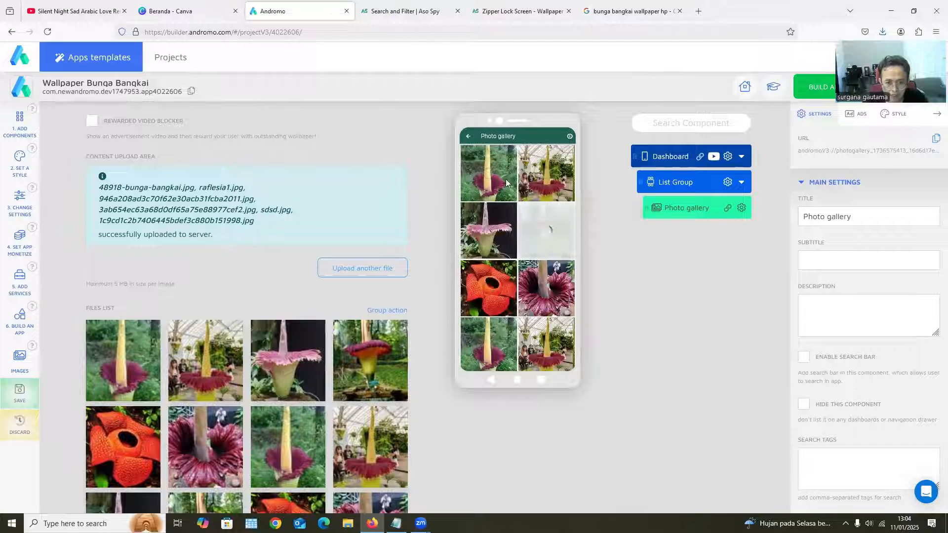
{"action": "left_click", "coordinate": [728, 210]}
{"action": "left_click", "coordinate": [19, 207]}
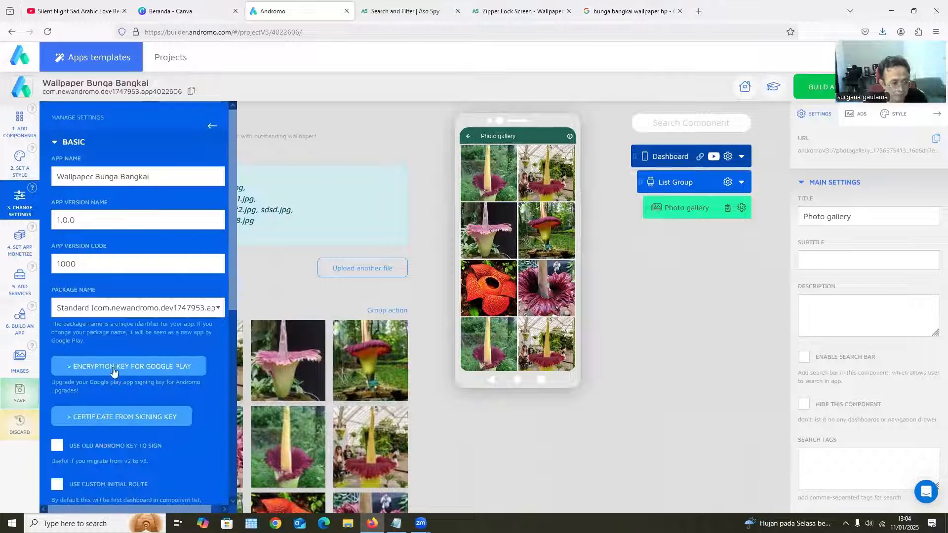
{"action": "scroll", "coordinate": [113, 371], "scroll_direction": "down", "scroll_amount": 5}
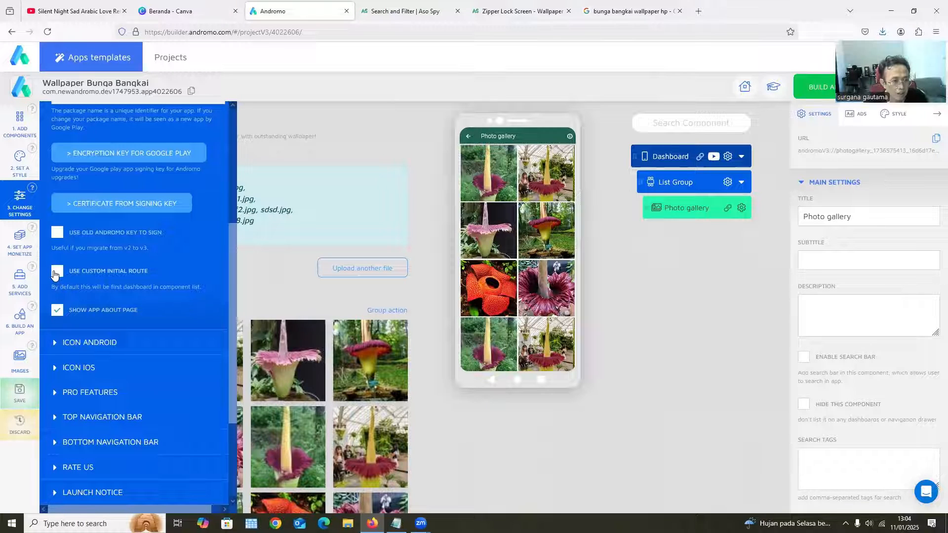
{"action": "left_click", "coordinate": [56, 273]}
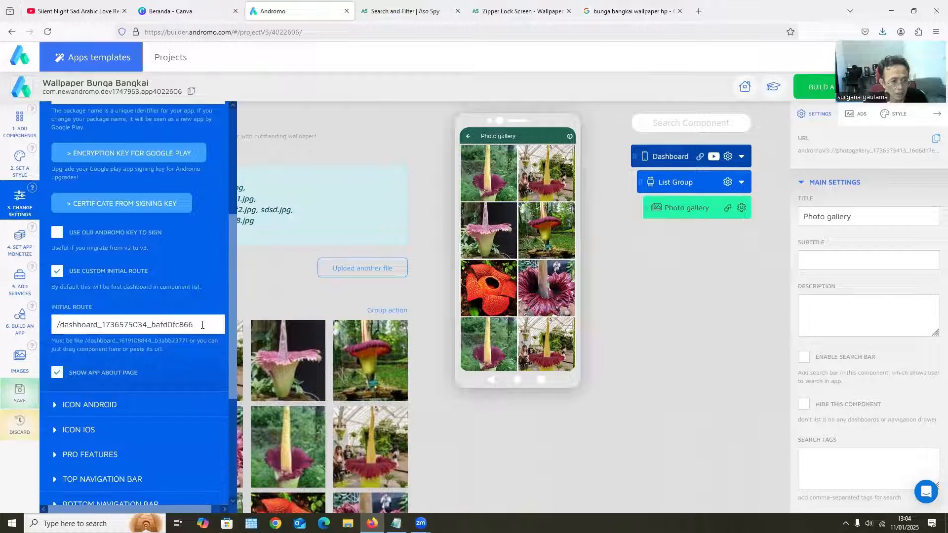
{"action": "left_click_drag", "start_coordinate": [202, 324], "coordinate": [30, 327]}
{"action": "key", "text": "ctrl+v"}
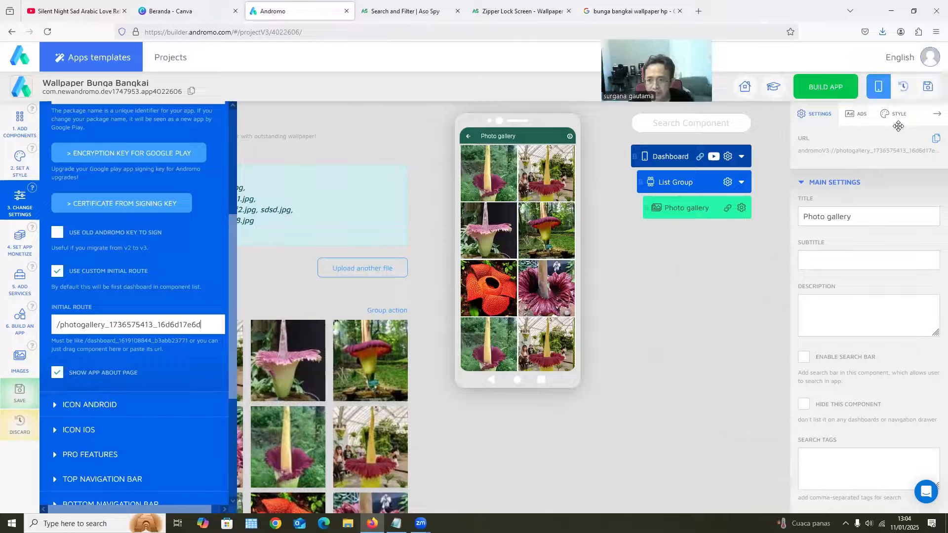
{"action": "left_click", "coordinate": [927, 87]}
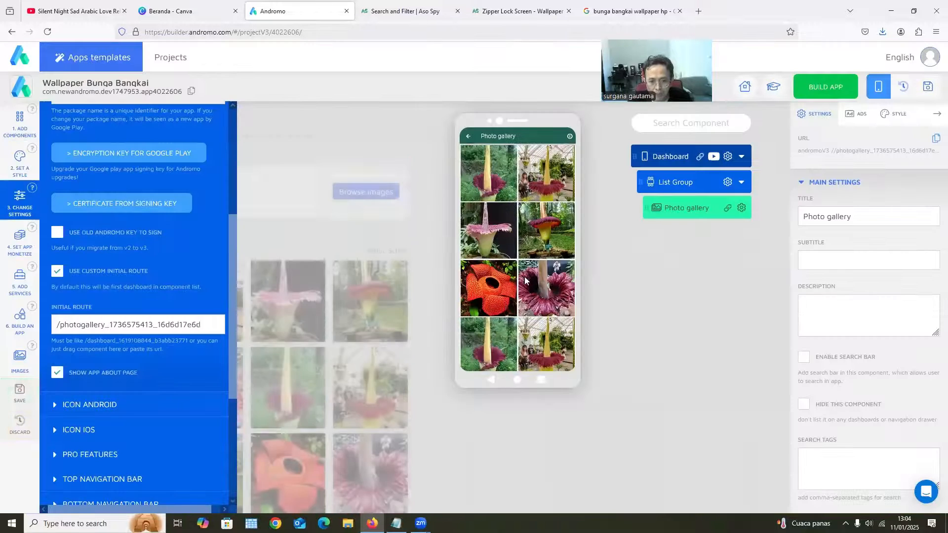
Open the Android icon section in the app settings
{"action": "scroll", "coordinate": [530, 329], "scroll_direction": "down", "scroll_amount": 2}
{"action": "scroll", "coordinate": [521, 284], "scroll_direction": "up", "scroll_amount": 2}
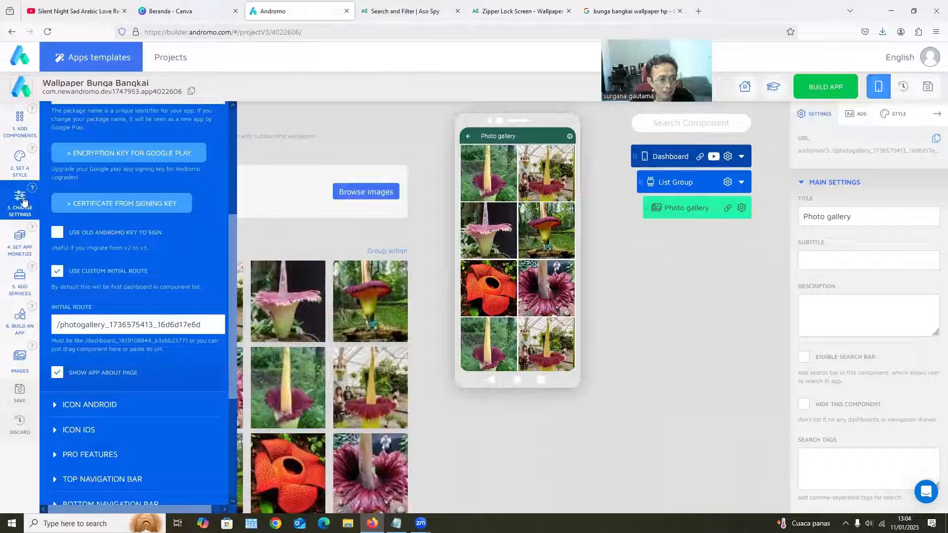
{"action": "scroll", "coordinate": [90, 242], "scroll_direction": "up", "scroll_amount": 4}
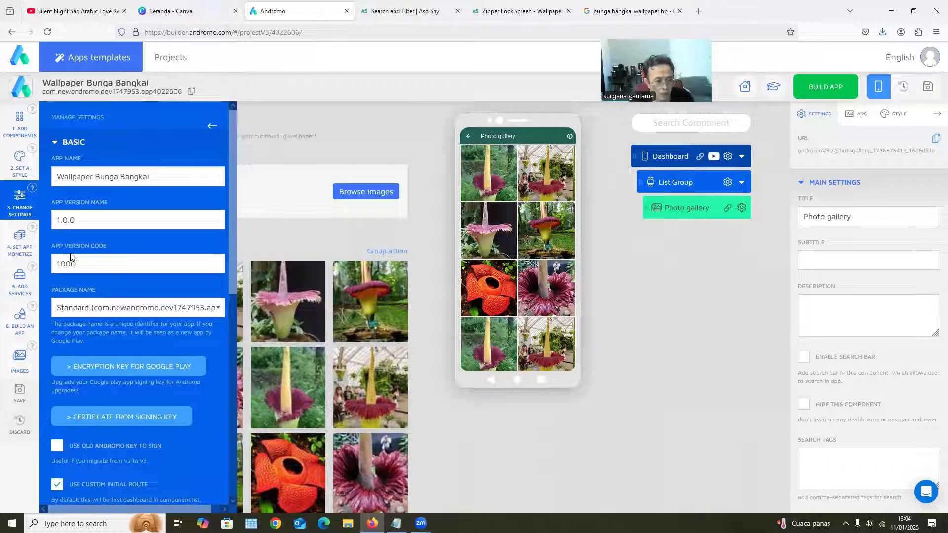
{"action": "scroll", "coordinate": [67, 256], "scroll_direction": "down", "scroll_amount": 4}
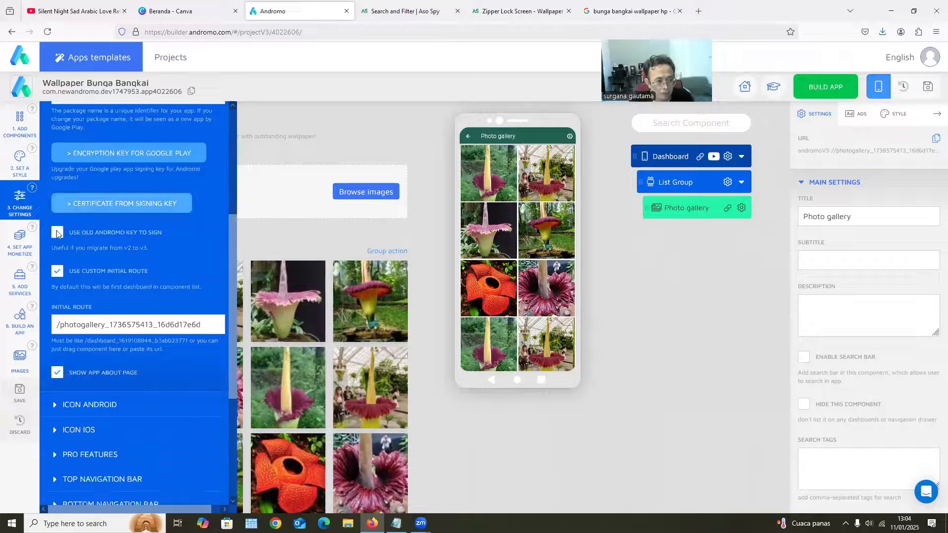
{"action": "scroll", "coordinate": [64, 321], "scroll_direction": "down", "scroll_amount": 2}
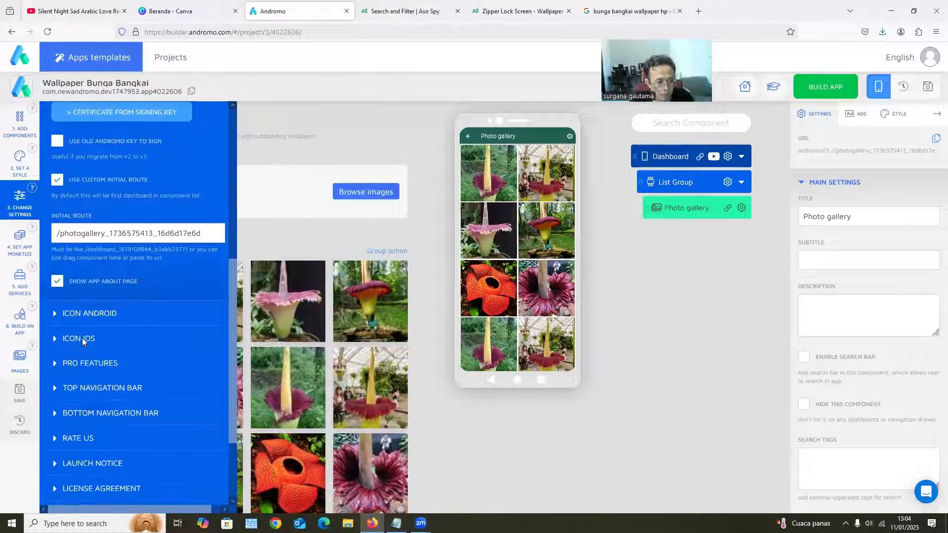
{"action": "left_click", "coordinate": [88, 303]}
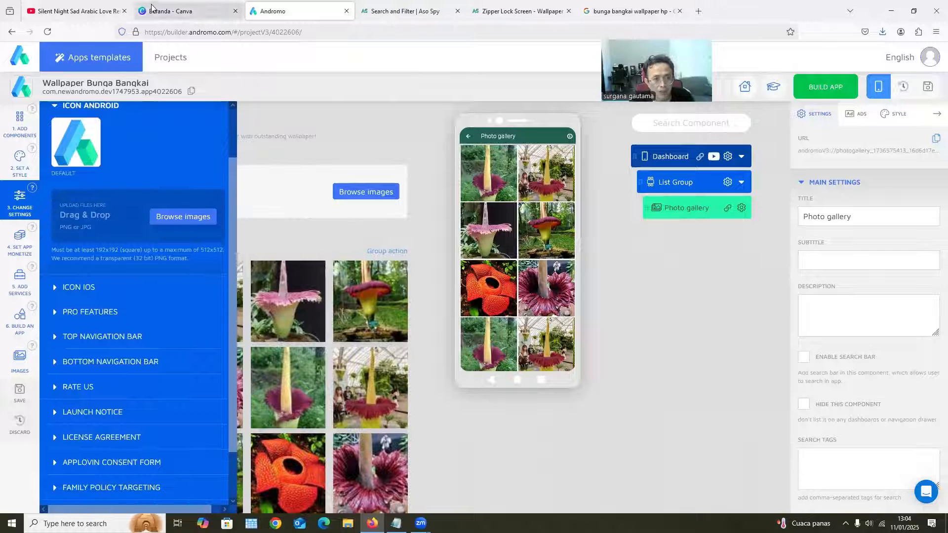
Switch to Canva, open the 512 × 512 "icon" design, and delete the pink cartoon character from its page
{"action": "left_click", "coordinate": [184, 13]}
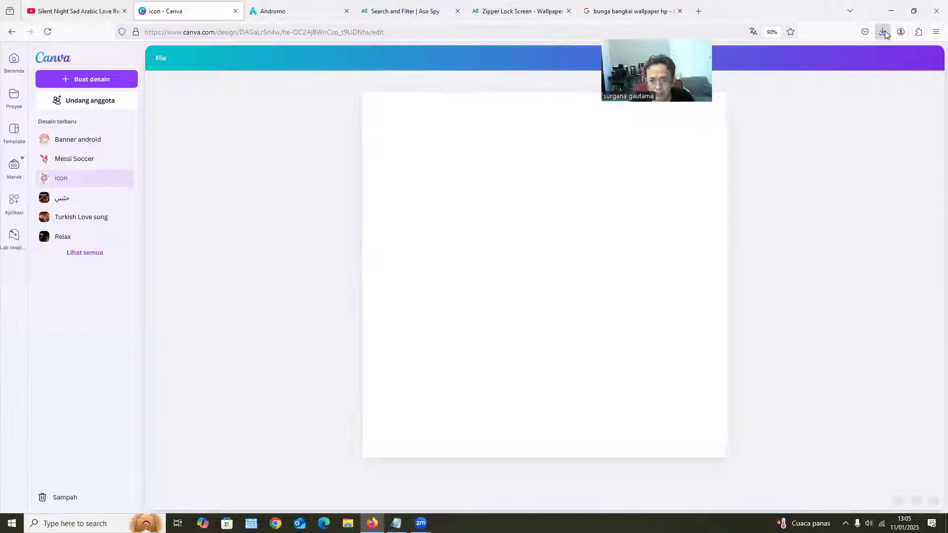
{"action": "left_click", "coordinate": [883, 32]}
{"action": "left_click_drag", "start_coordinate": [740, 116], "coordinate": [531, 299]}
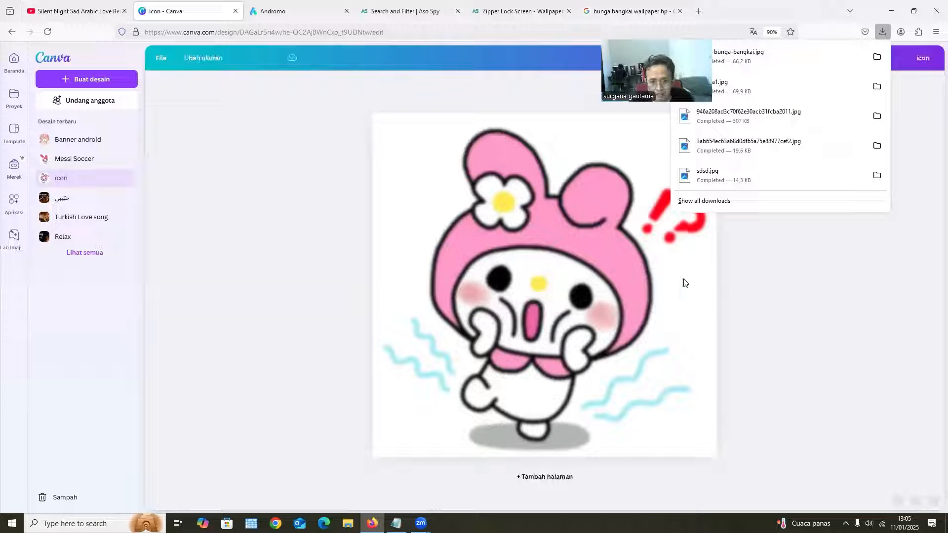
{"action": "left_click", "coordinate": [689, 236]}
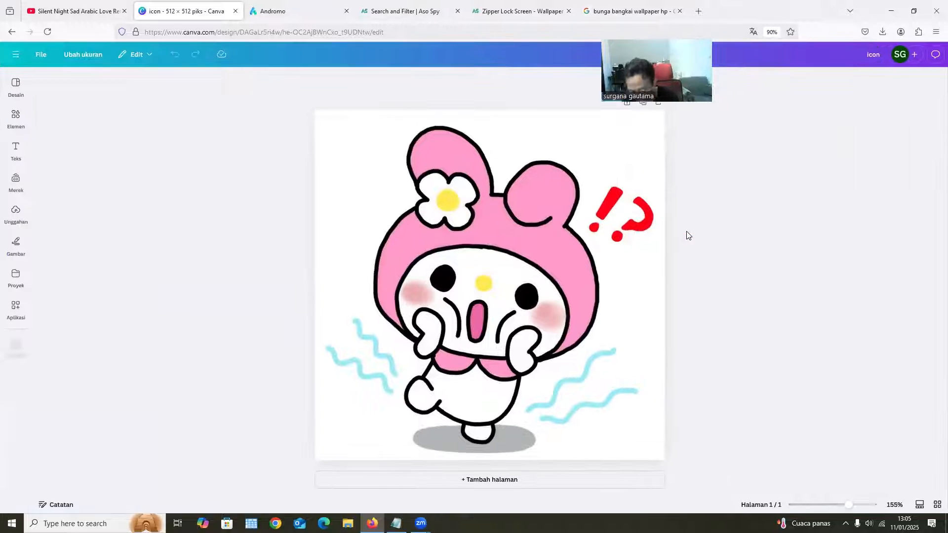
{"action": "key", "text": "Delete"}
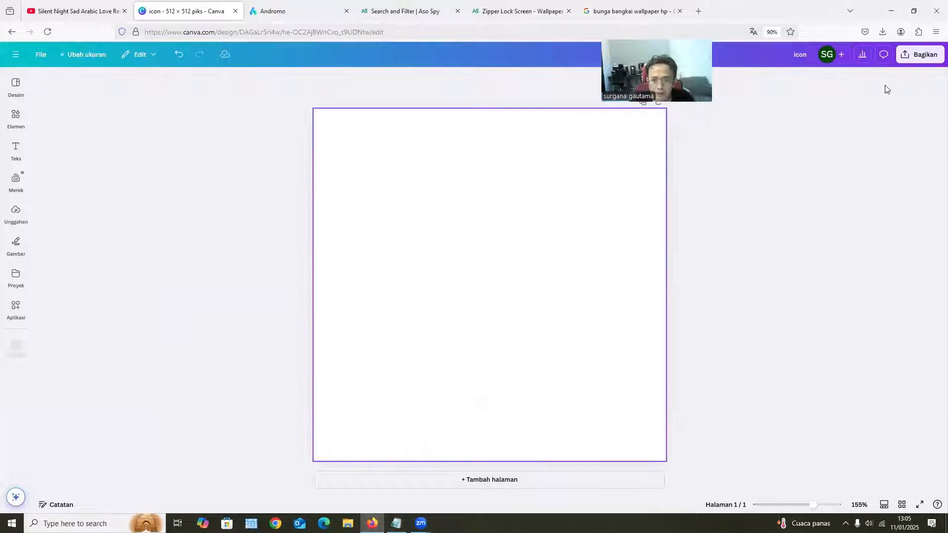
Place the downloaded photo 3ab654ec63a68d0df65a75e88977cef2.jpg on the blank icon page and enlarge it to fill the whole square
{"action": "left_click", "coordinate": [882, 32]}
{"action": "left_click_drag", "start_coordinate": [721, 146], "coordinate": [495, 279]}
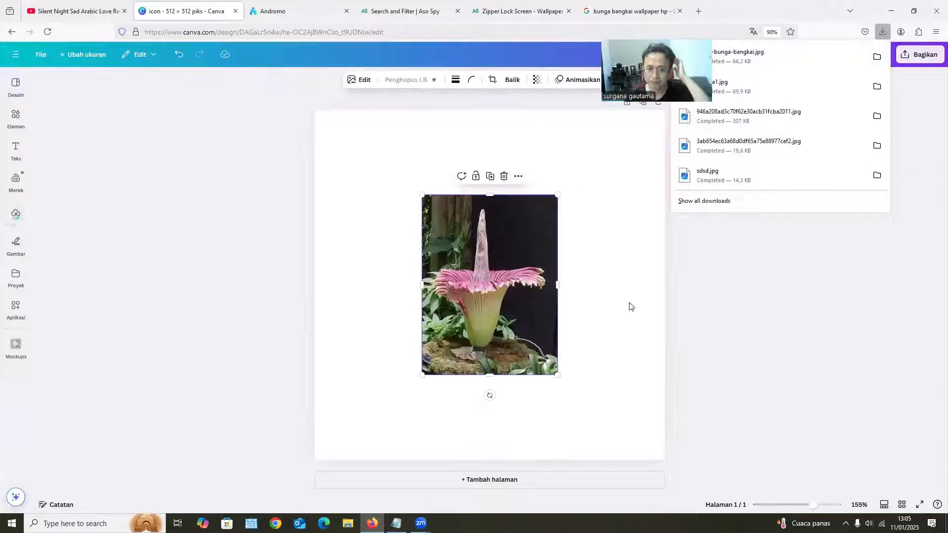
{"action": "left_click_drag", "start_coordinate": [483, 239], "coordinate": [376, 153]}
{"action": "left_click_drag", "start_coordinate": [450, 290], "coordinate": [597, 444]}
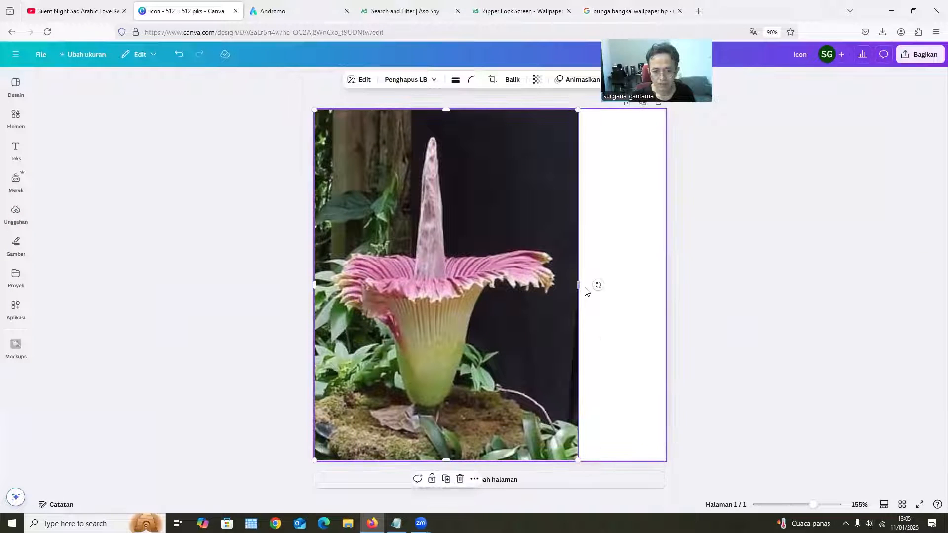
{"action": "left_click_drag", "start_coordinate": [595, 285], "coordinate": [681, 297]}
{"action": "left_click", "coordinate": [763, 288]}
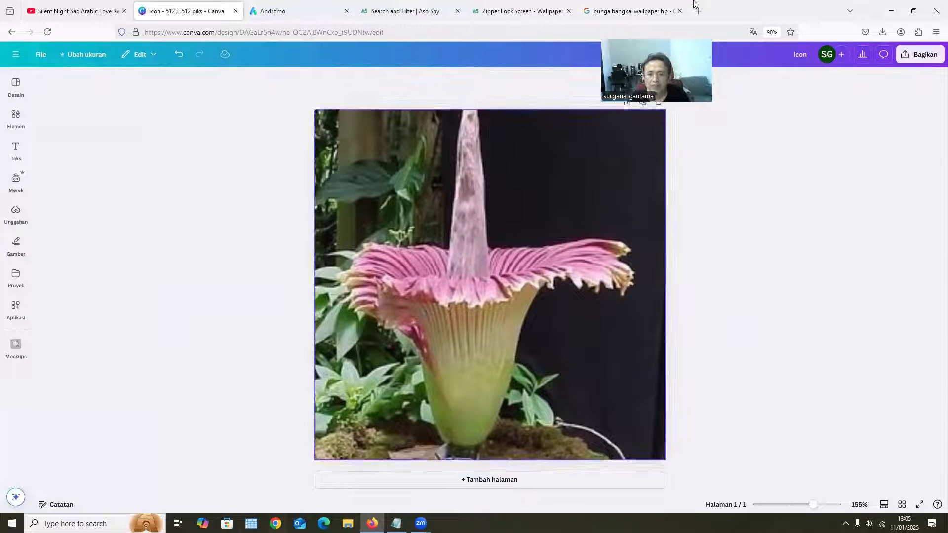
Download the finished corpse flower icon design as a PNG at 512 × 512 pixels
{"action": "left_click", "coordinate": [919, 54]}
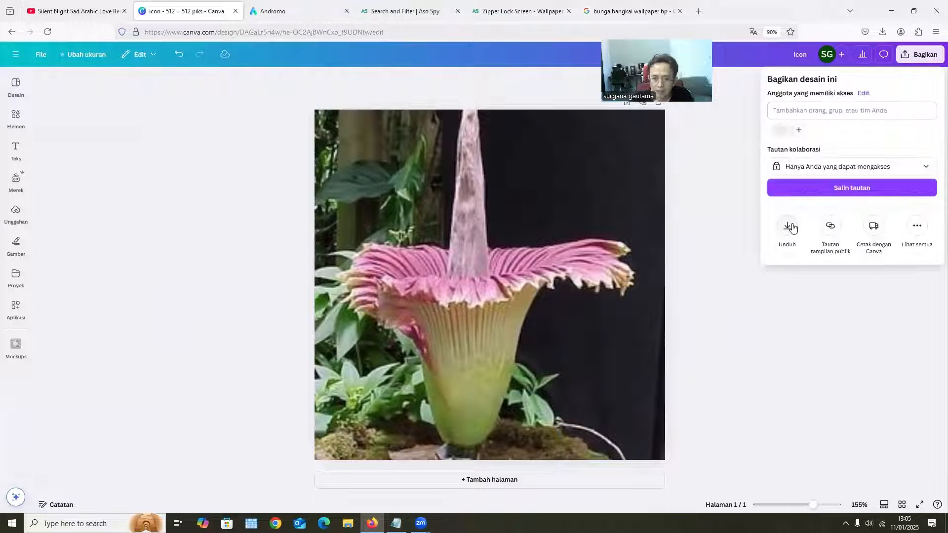
{"action": "left_click", "coordinate": [788, 228]}
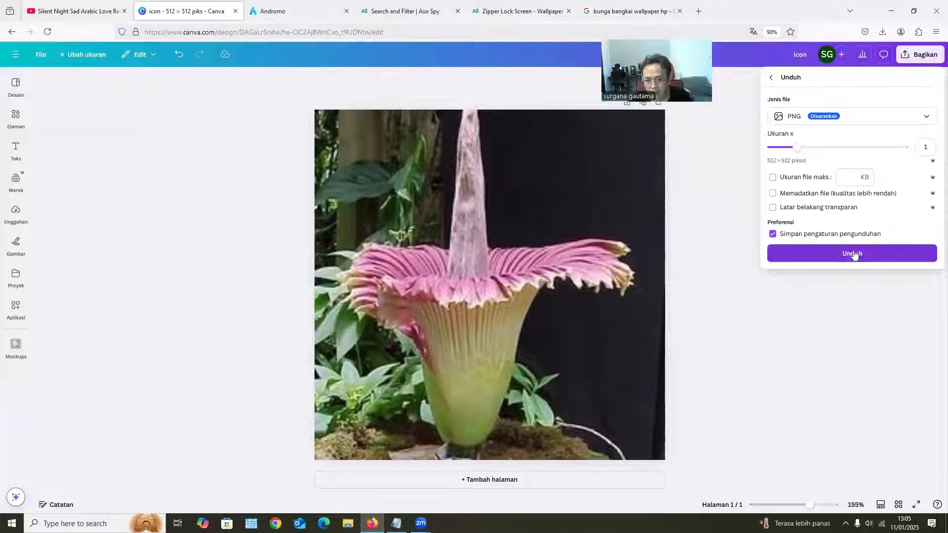
{"action": "left_click", "coordinate": [850, 253]}
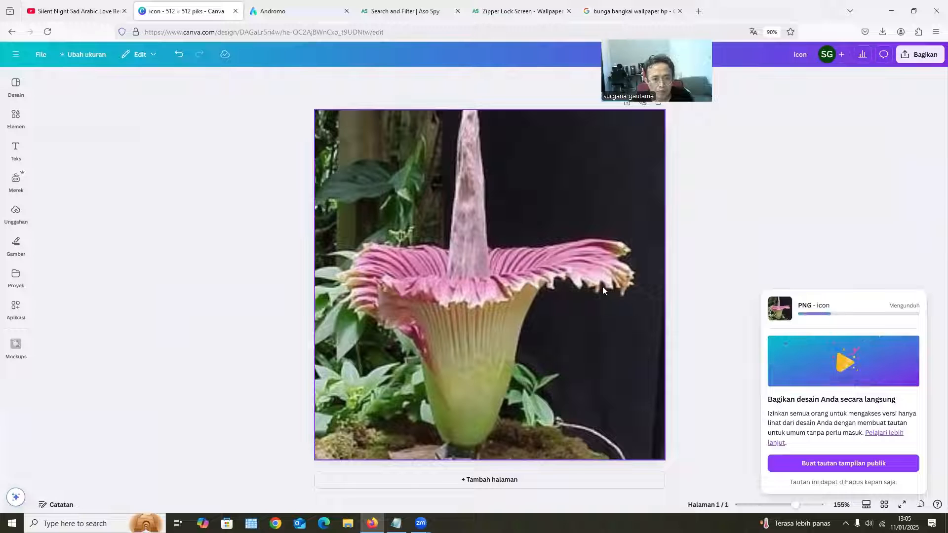
Switch to Andromo and upload the downloaded icon.png as the app's Android icon
{"action": "left_click", "coordinate": [306, 12]}
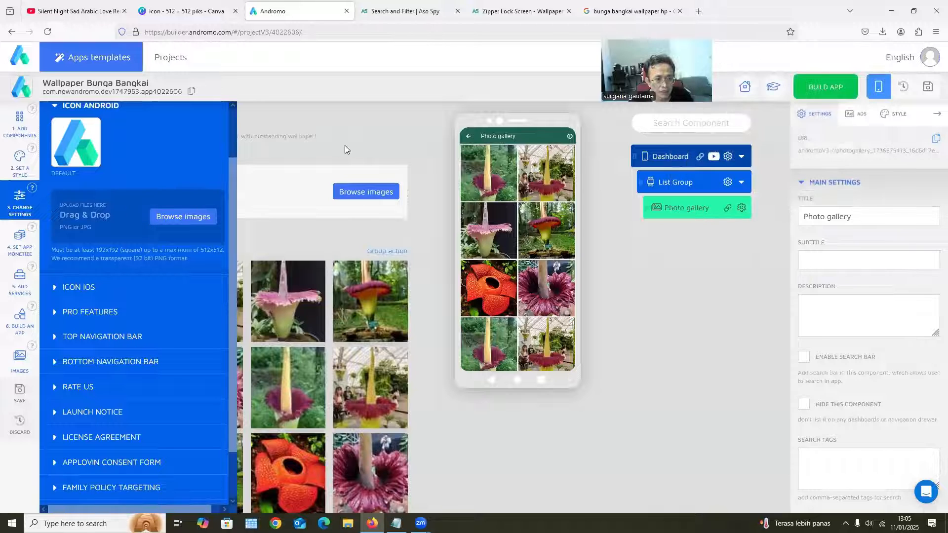
{"action": "left_click", "coordinate": [177, 217]}
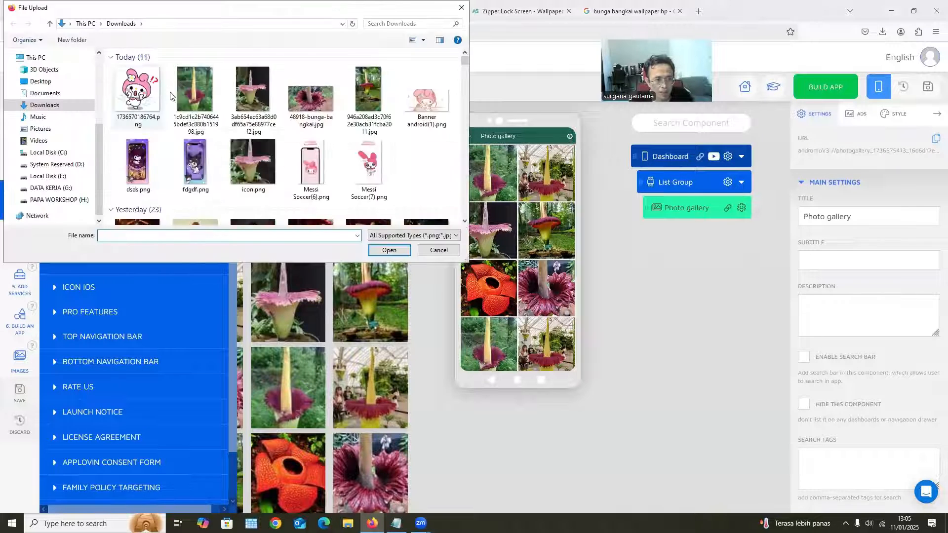
{"action": "left_click", "coordinate": [138, 91]}
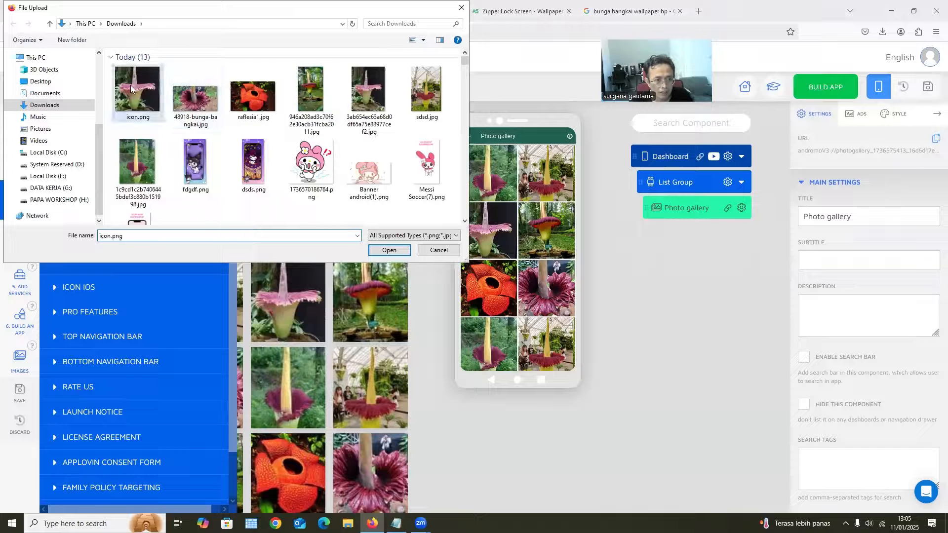
{"action": "left_click", "coordinate": [389, 250]}
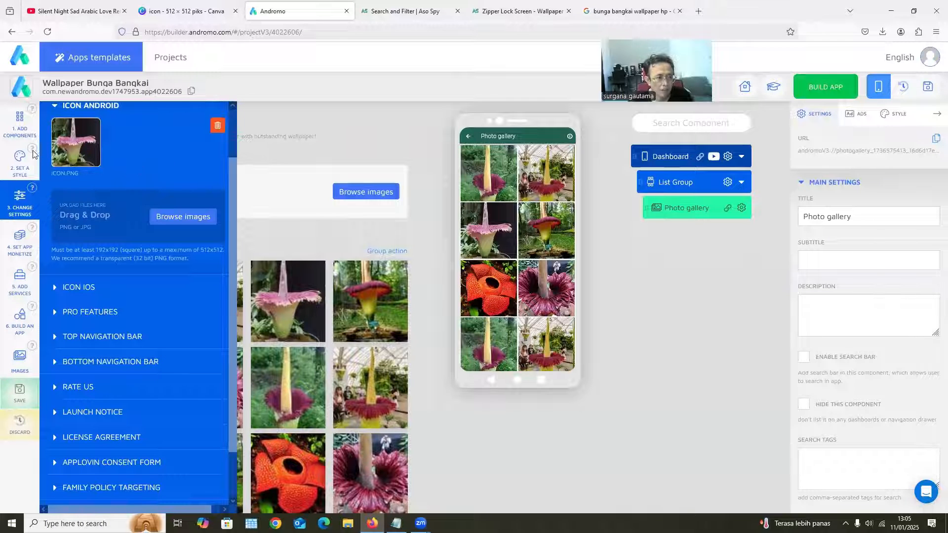
Set the custom package name in the pro features to com.bungabangkaiindah.namadev
{"action": "left_click", "coordinate": [94, 312]}
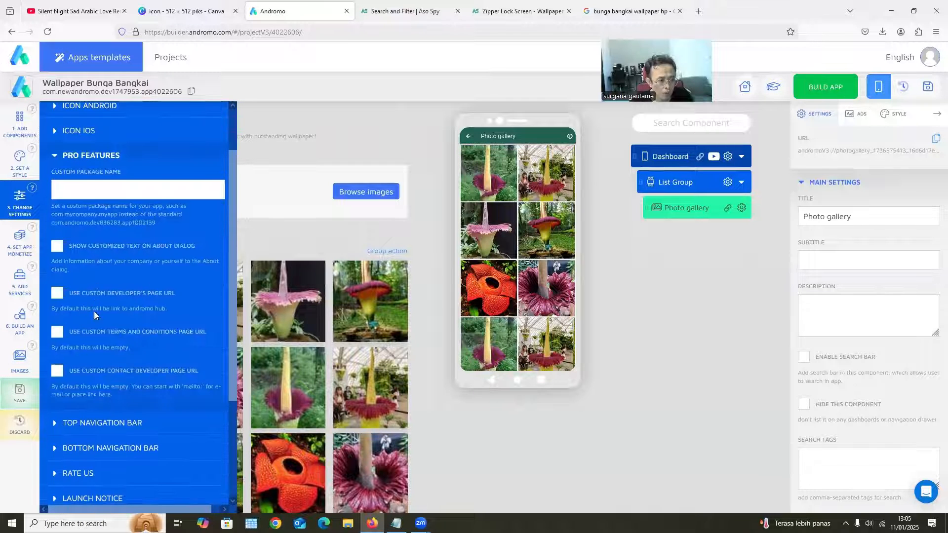
{"action": "scroll", "coordinate": [90, 170], "scroll_direction": "up", "scroll_amount": 1}
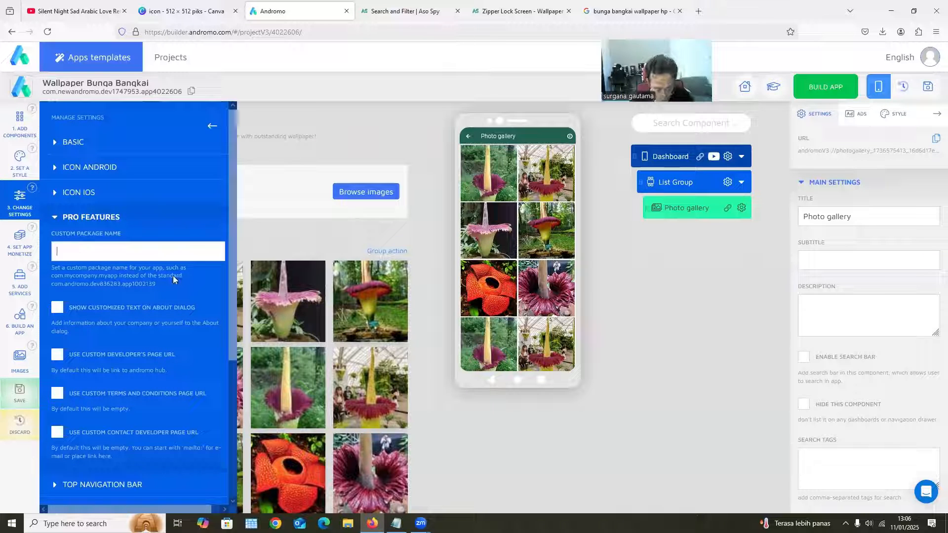
{"action": "type", "text": "com.bungak"}
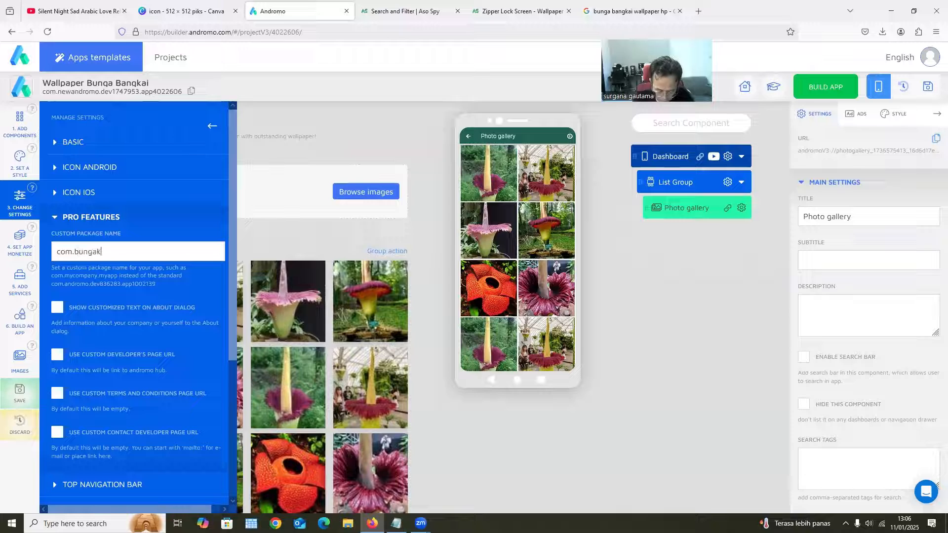
{"action": "key", "text": "BackSpace"}
{"action": "type", "text": "bang"}
{"action": "type", "text": "kaiim"}
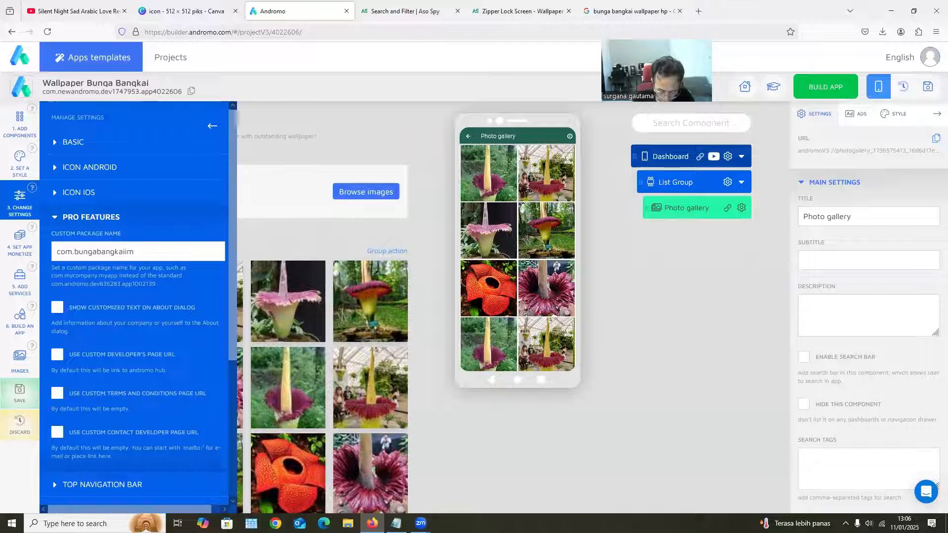
{"action": "key", "text": "BackSpace"}
{"action": "type", "text": "ndah."}
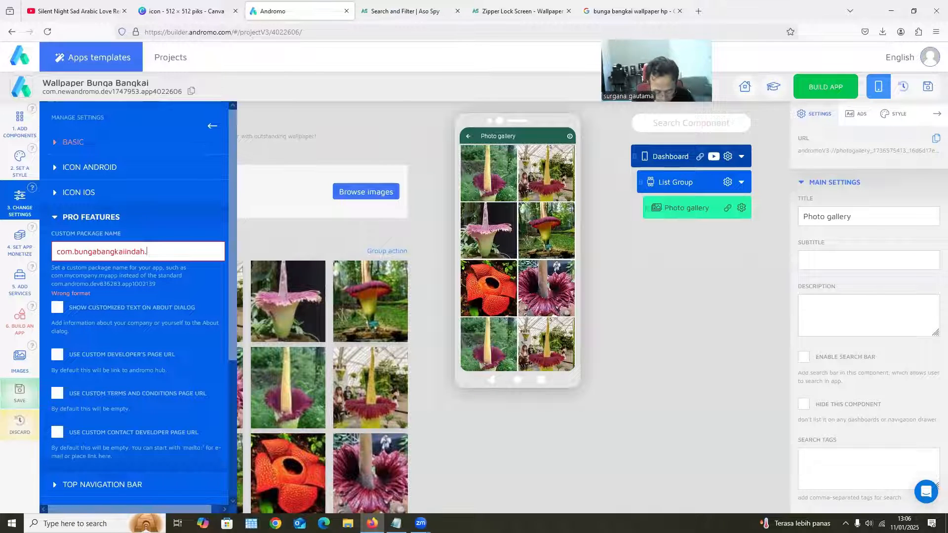
{"action": "type", "text": "namade"}
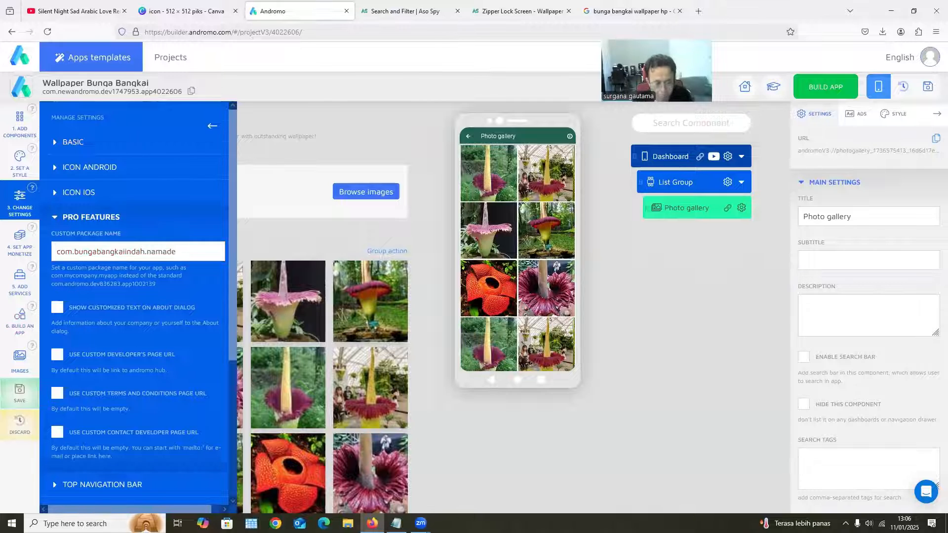
{"action": "type", "text": "v"}
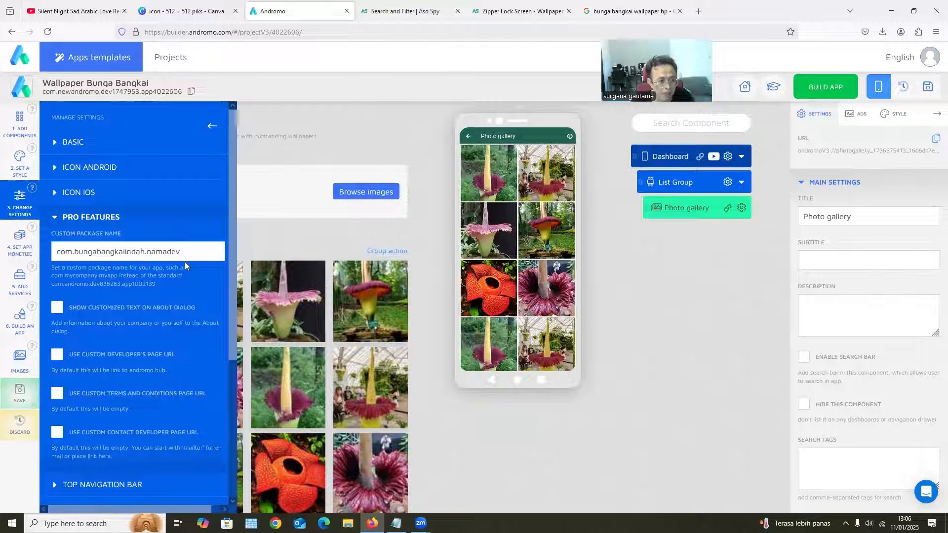
Enable customized text on the about dialog and enter "Selamat Bergabung di aplikasi wallpaper kami" as its text
{"action": "scroll", "coordinate": [116, 239], "scroll_direction": "down", "scroll_amount": 1}
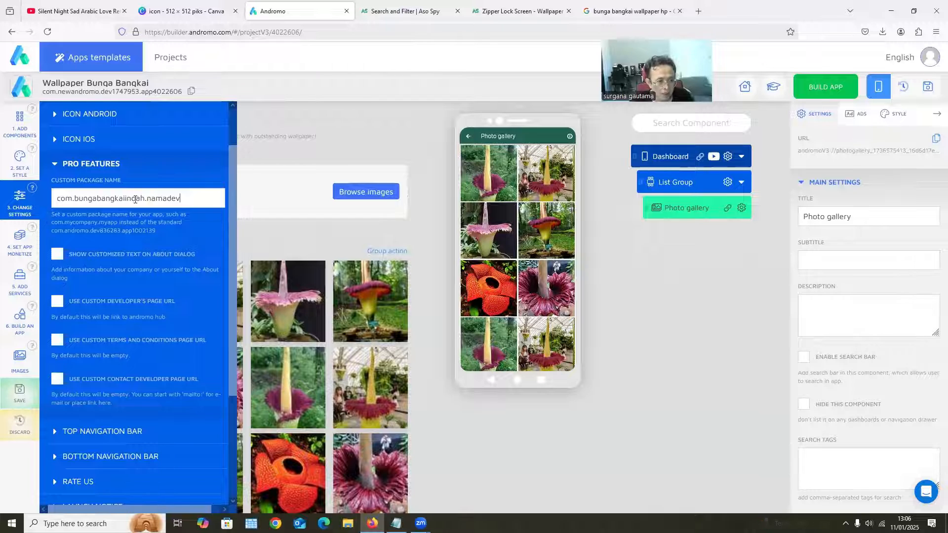
{"action": "scroll", "coordinate": [142, 310], "scroll_direction": "down", "scroll_amount": 1}
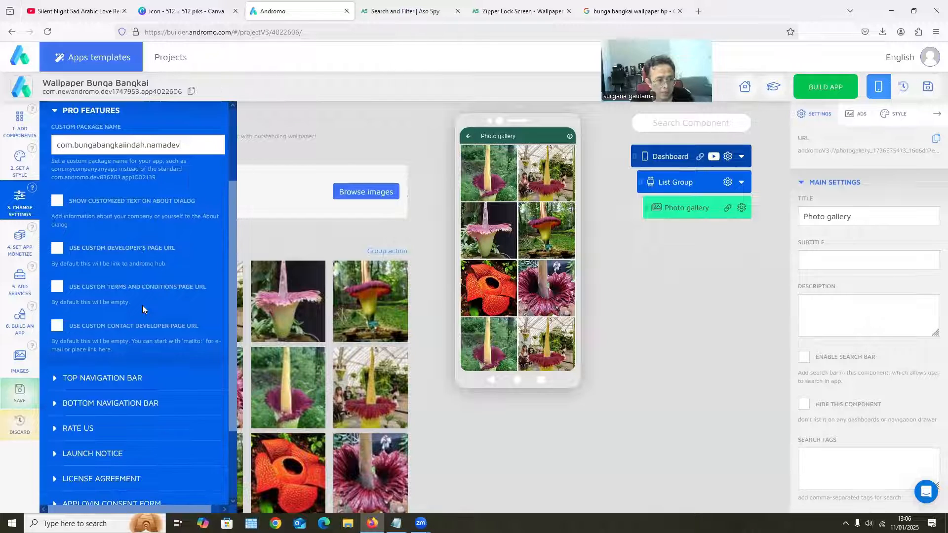
{"action": "left_click", "coordinate": [58, 201]}
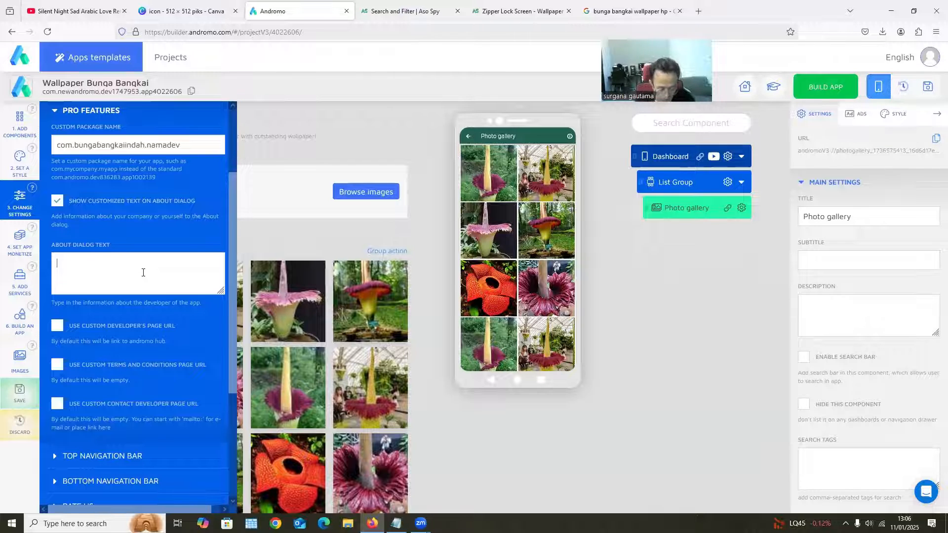
{"action": "type", "text": "lamat Ber"}
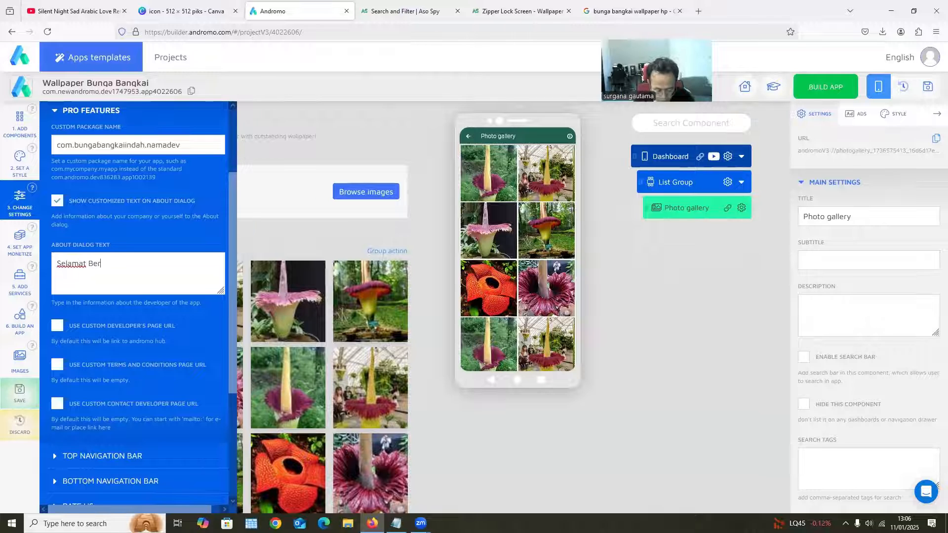
{"action": "type", "text": "gabung di ap"}
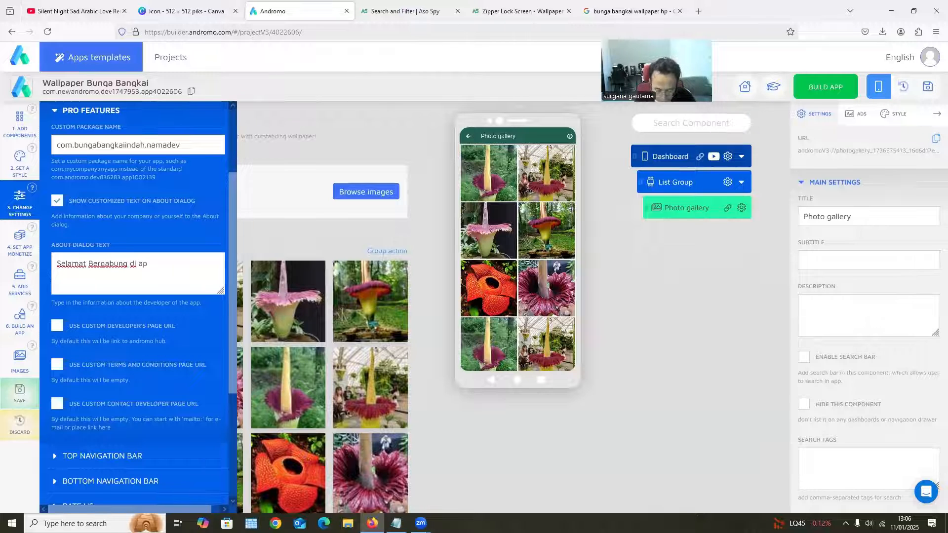
{"action": "type", "text": "likasi wallp"}
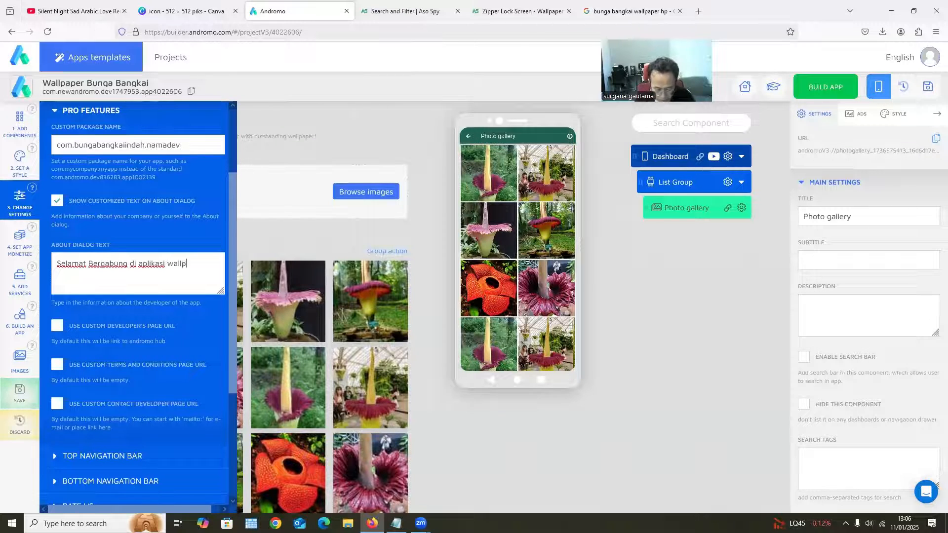
{"action": "type", "text": "aper kami"}
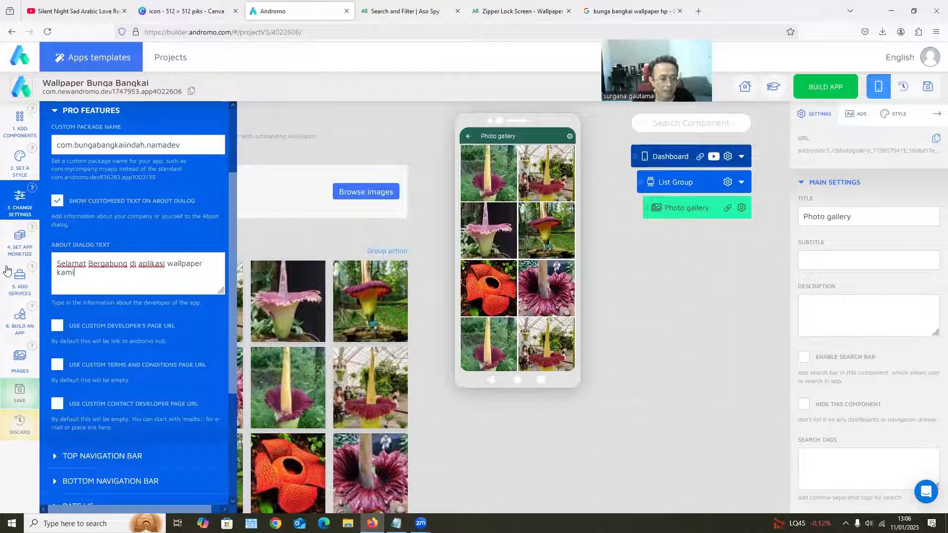
Enable the custom developer's page URL option to view its field, and disable the option again
{"action": "left_click", "coordinate": [57, 326]}
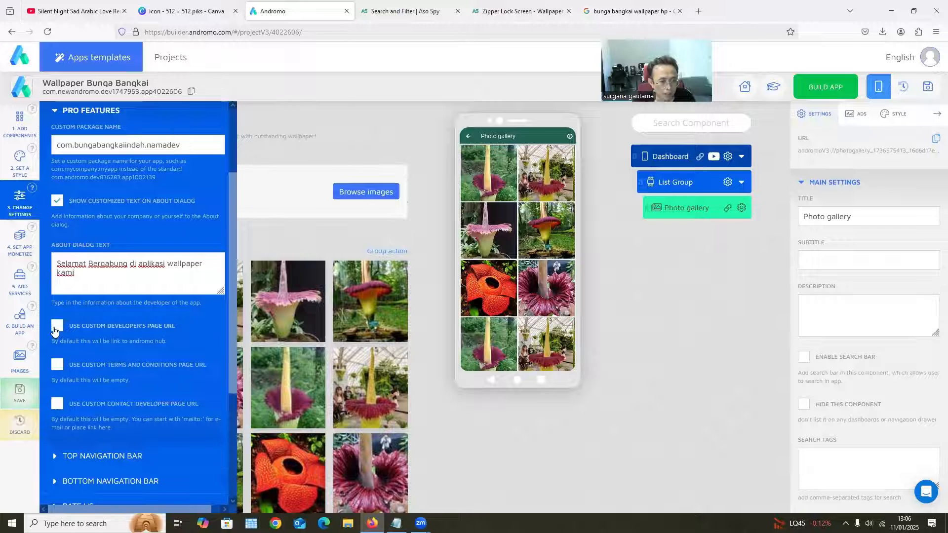
{"action": "scroll", "coordinate": [75, 280], "scroll_direction": "down", "scroll_amount": 2}
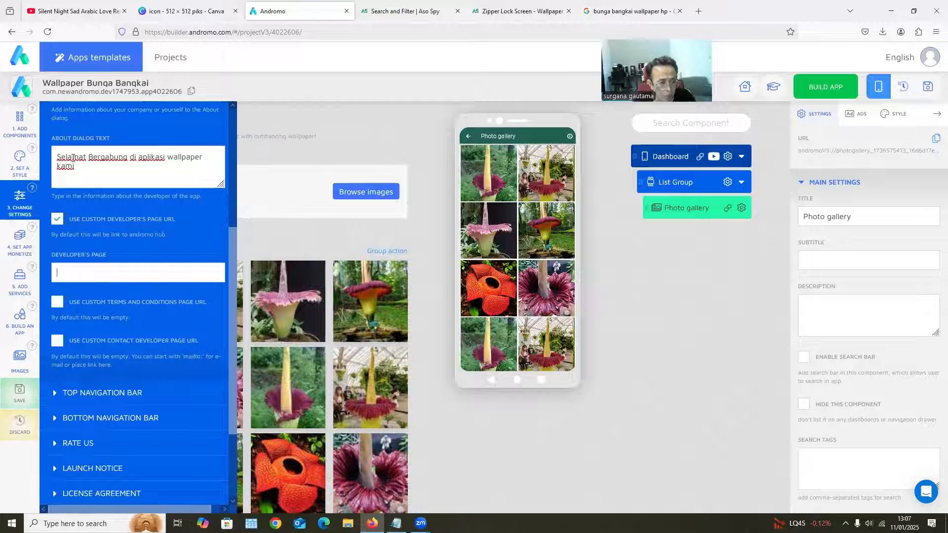
{"action": "scroll", "coordinate": [73, 158], "scroll_direction": "up", "scroll_amount": 1}
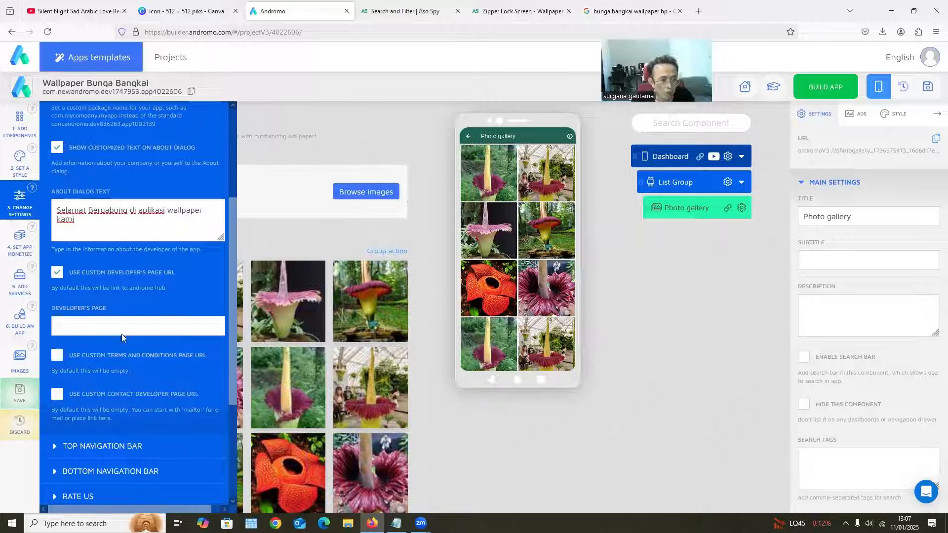
{"action": "left_click", "coordinate": [57, 274]}
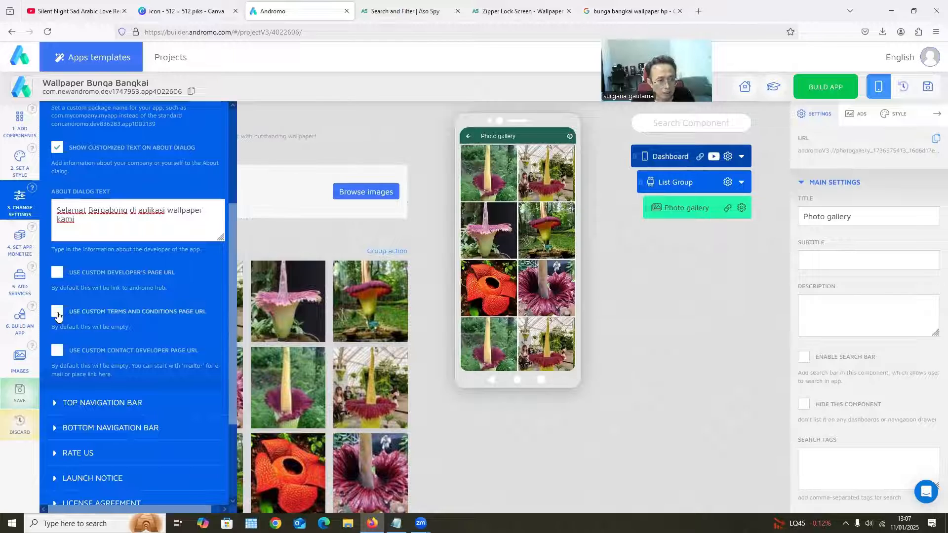
Enable the custom terms and conditions and contact developer page URLs, and enter "mailto:" as the contact developer page
{"action": "left_click", "coordinate": [58, 315]}
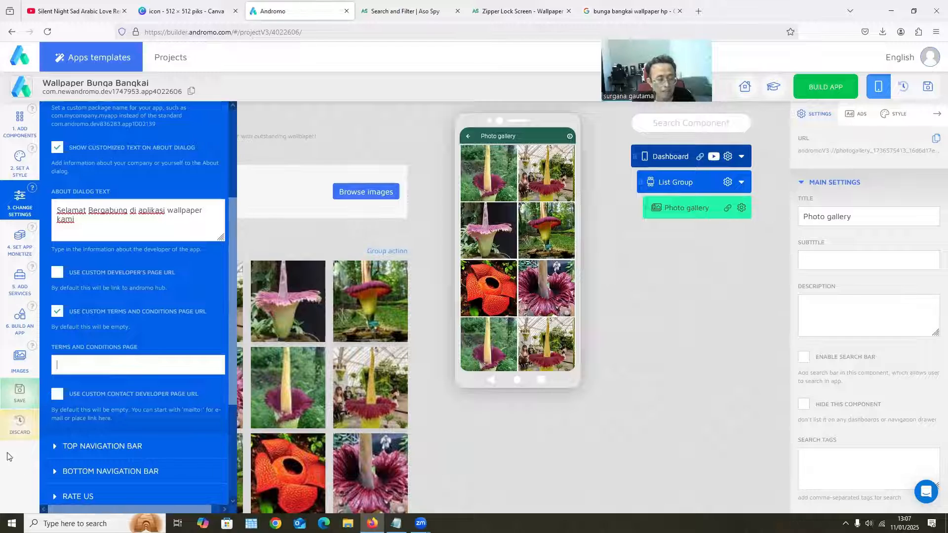
{"action": "left_click", "coordinate": [58, 394]}
{"action": "scroll", "coordinate": [91, 412], "scroll_direction": "down", "scroll_amount": 2}
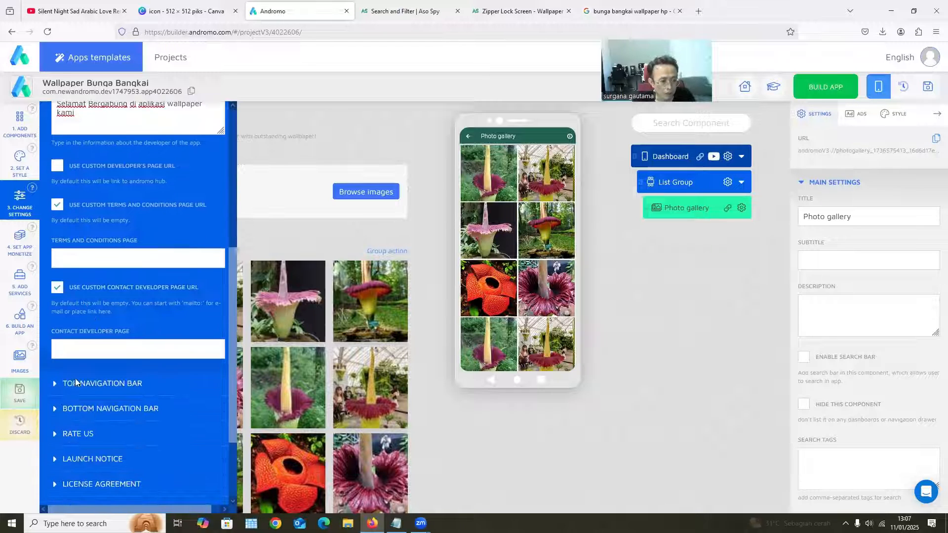
{"action": "left_click", "coordinate": [61, 347]}
{"action": "type", "text": "m"}
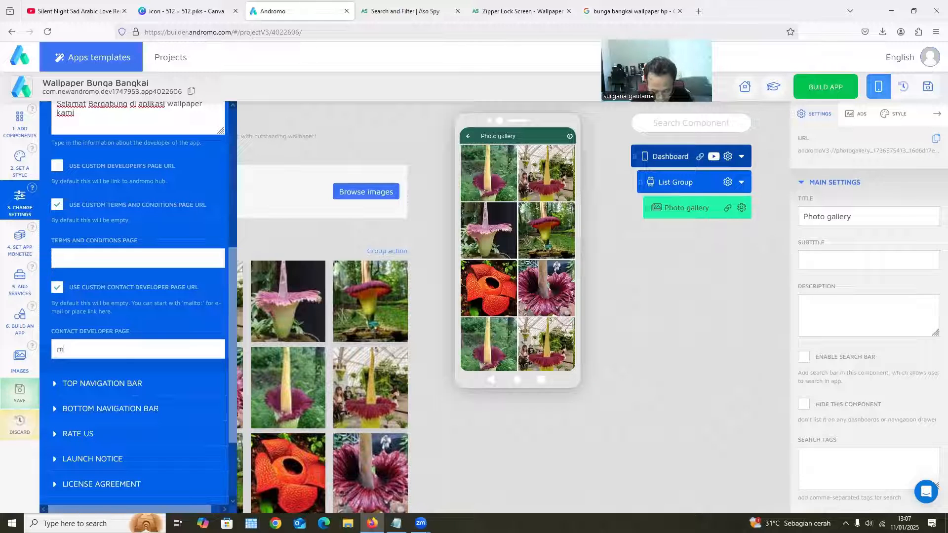
{"action": "type", "text": "ailto:"}
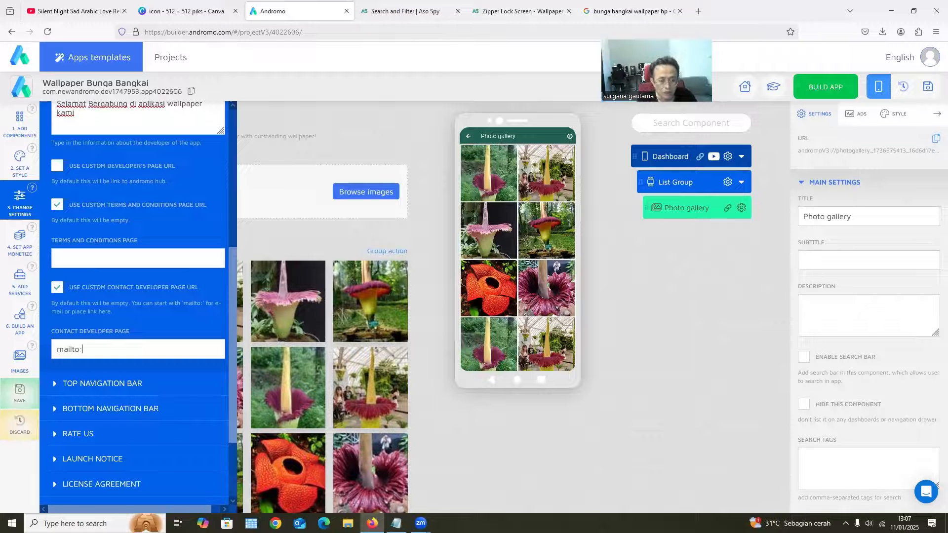
Clear the contact developer page and disable the custom contact developer, terms and conditions, and about dialog text options
{"action": "key", "text": "ctrl+a"}
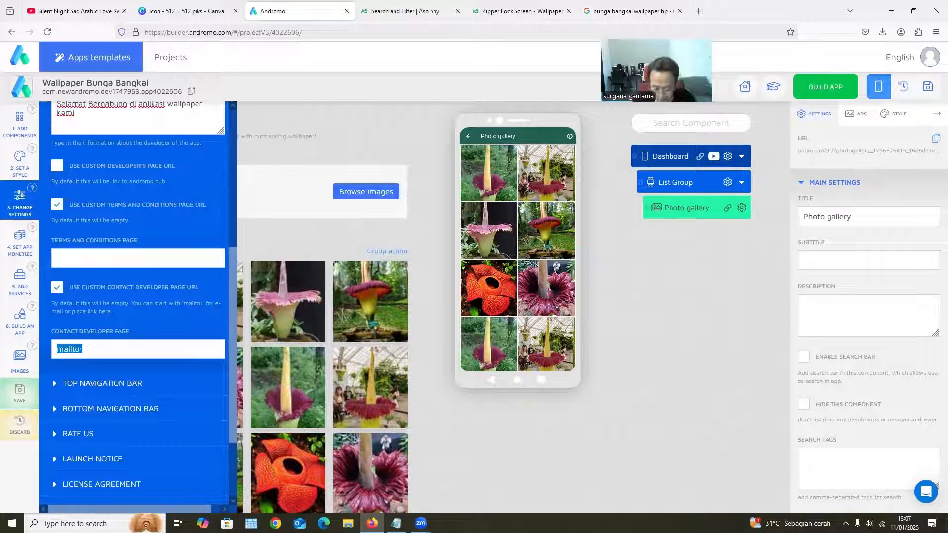
{"action": "key", "text": "BackSpace"}
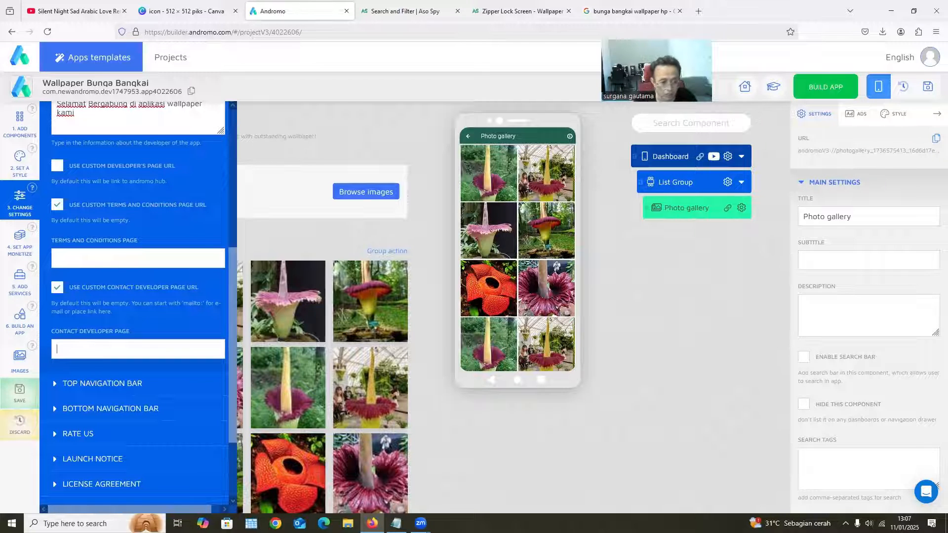
{"action": "left_click", "coordinate": [58, 288]}
{"action": "left_click", "coordinate": [57, 205]}
{"action": "scroll", "coordinate": [79, 302], "scroll_direction": "up", "scroll_amount": 2}
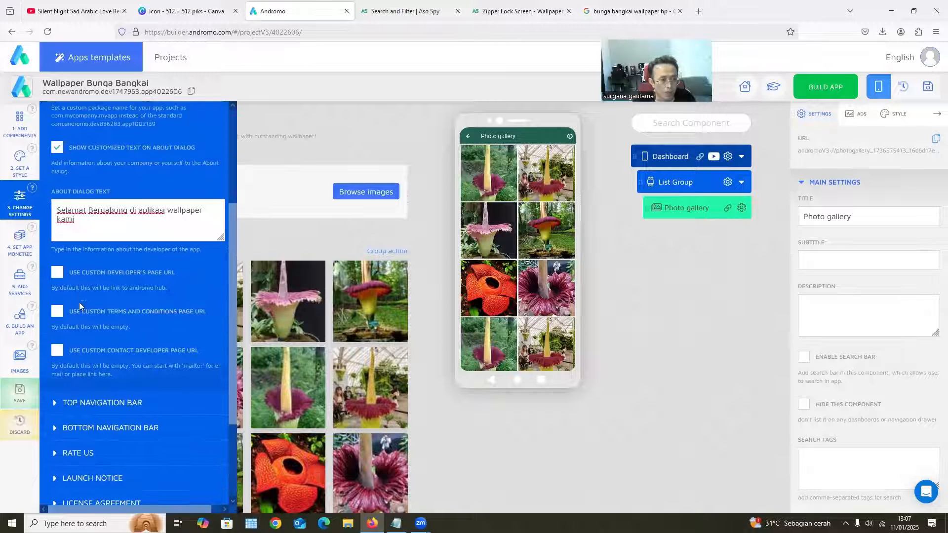
{"action": "left_click", "coordinate": [56, 147]}
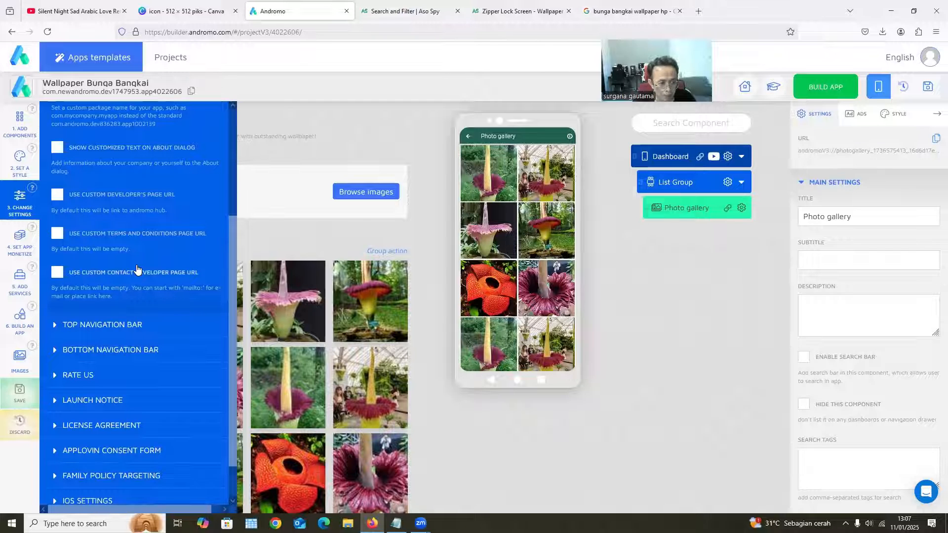
{"action": "scroll", "coordinate": [133, 272], "scroll_direction": "down", "scroll_amount": 1}
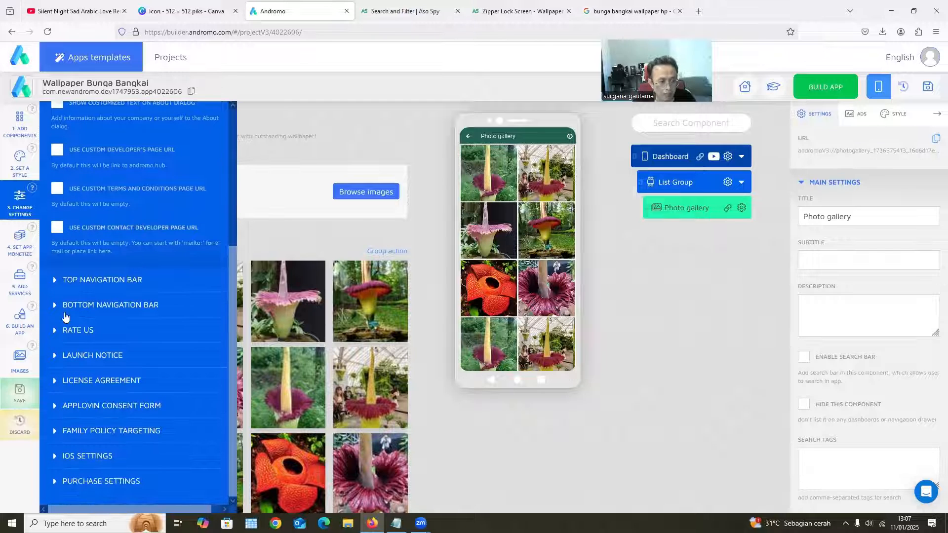
Enable the top navigation bar to view its options, disable it again, and open the bottom navigation bar settings
{"action": "left_click", "coordinate": [85, 281]}
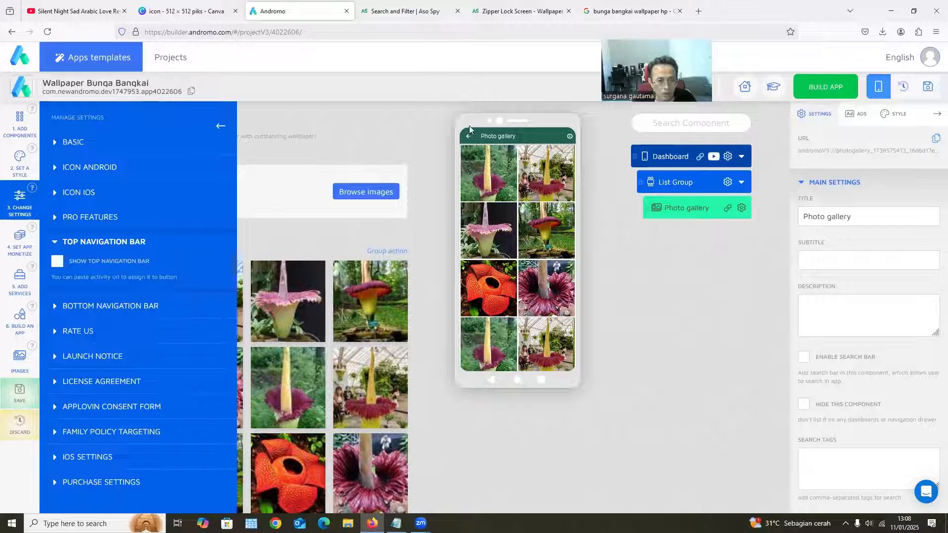
{"action": "left_click", "coordinate": [57, 261]}
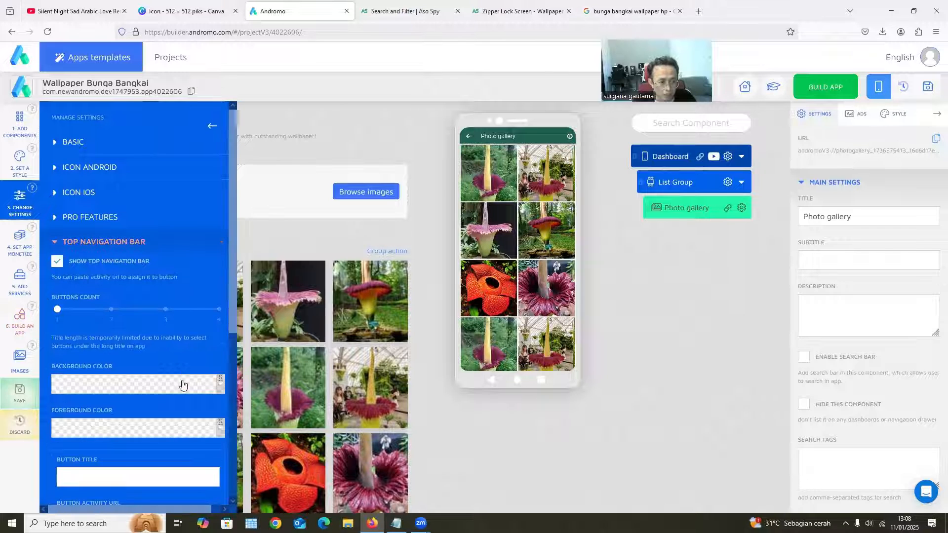
{"action": "left_click", "coordinate": [57, 261]}
{"action": "left_click", "coordinate": [54, 303]}
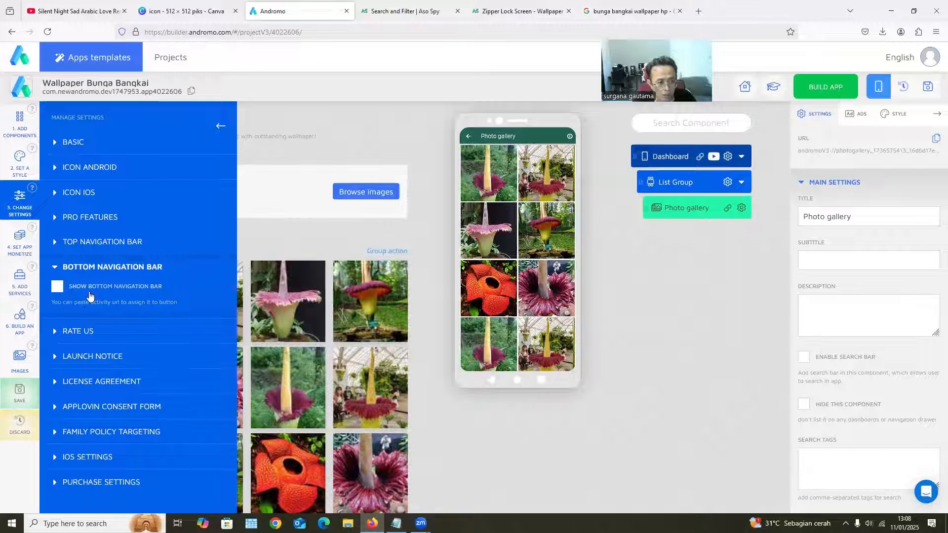
Enable the rate us pop-up and review its timing, text and native view options
{"action": "left_click", "coordinate": [67, 337]}
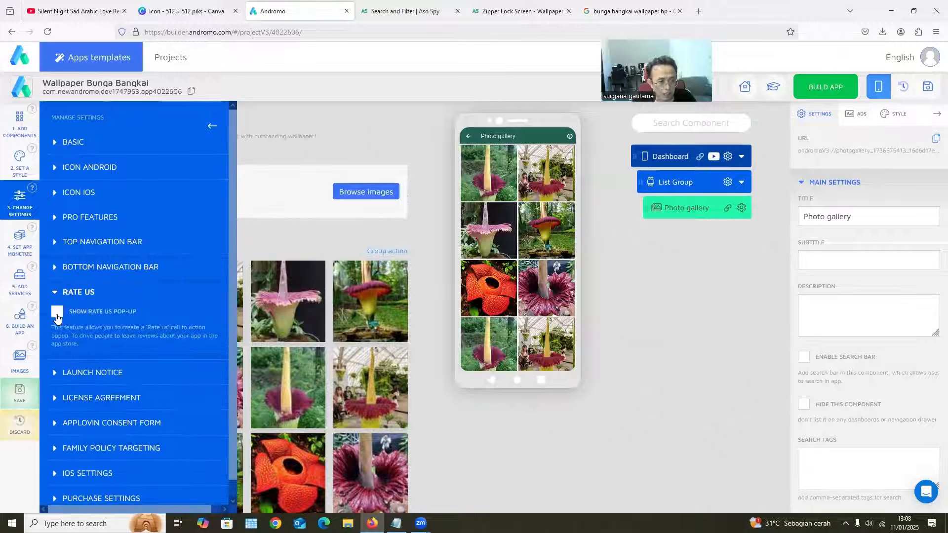
{"action": "left_click", "coordinate": [58, 311]}
{"action": "scroll", "coordinate": [136, 385], "scroll_direction": "down", "scroll_amount": 2}
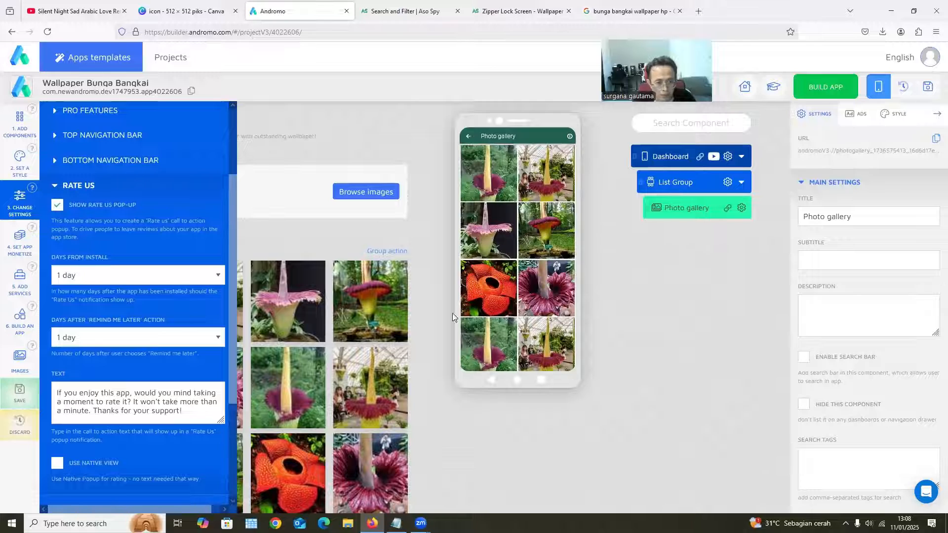
{"action": "scroll", "coordinate": [86, 362], "scroll_direction": "down", "scroll_amount": 1}
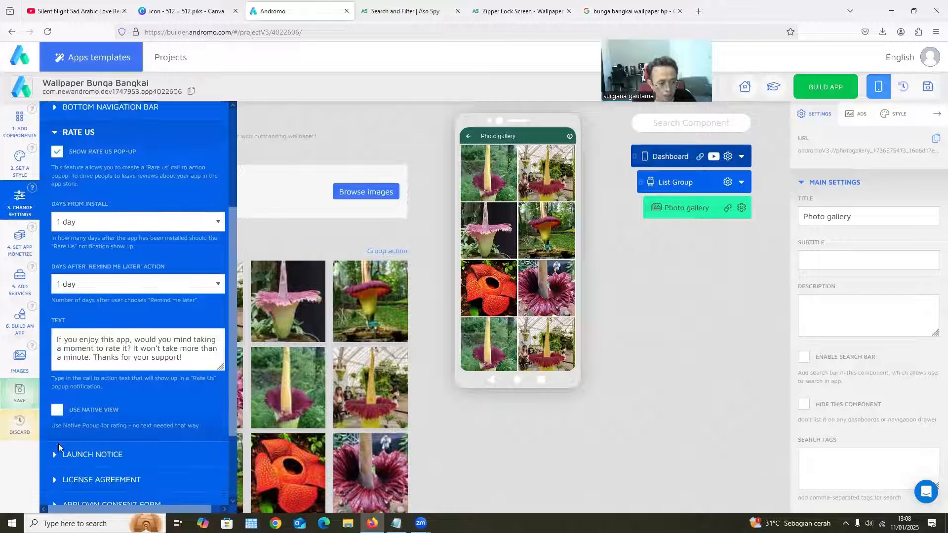
{"action": "scroll", "coordinate": [59, 410], "scroll_direction": "down", "scroll_amount": 1}
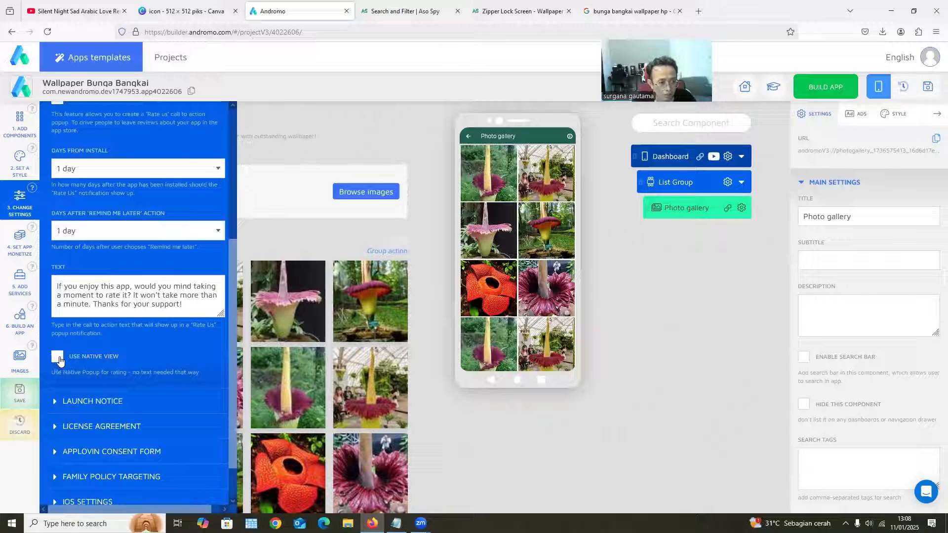
{"action": "left_click", "coordinate": [57, 357]}
{"action": "scroll", "coordinate": [72, 372], "scroll_direction": "down", "scroll_amount": 1}
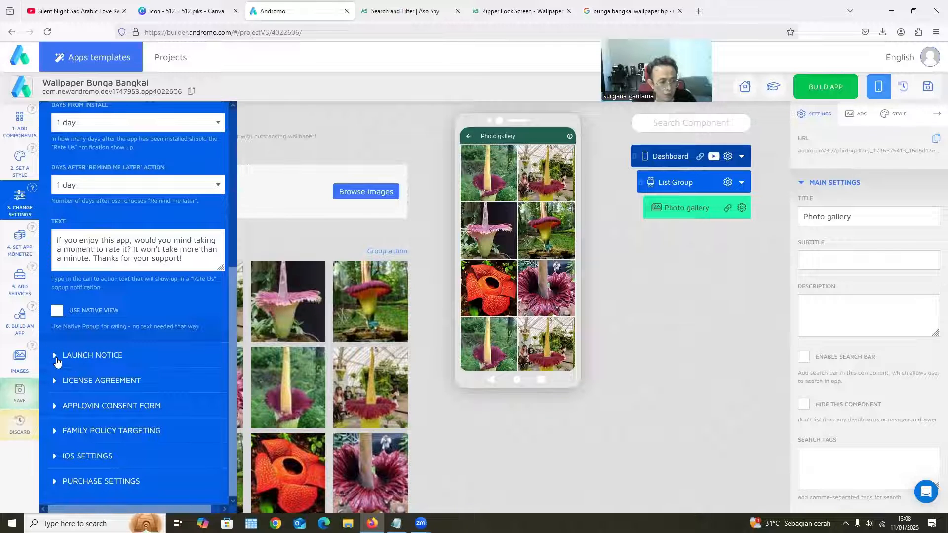
Enable the launch notice to view its title and text fields, and disable it again
{"action": "left_click", "coordinate": [57, 357]}
{"action": "left_click", "coordinate": [58, 309]}
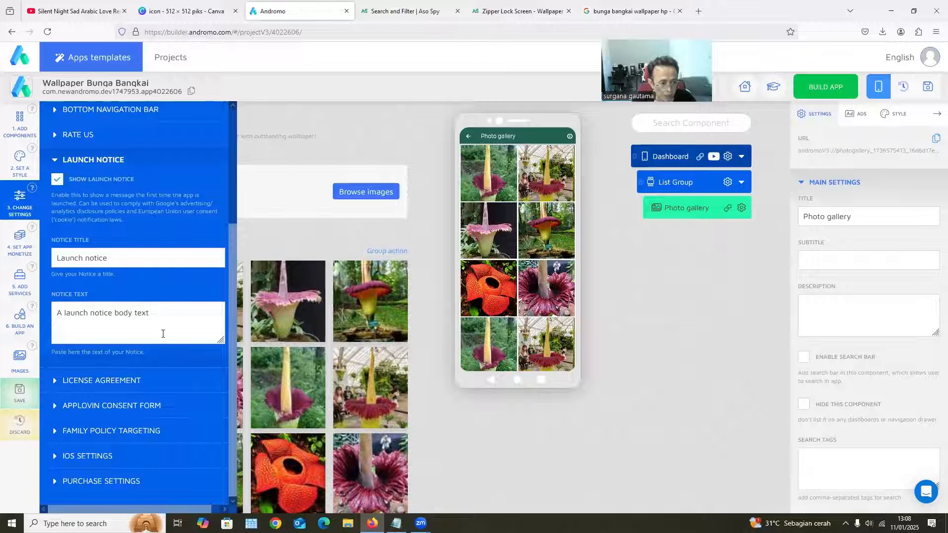
{"action": "left_click", "coordinate": [58, 178]}
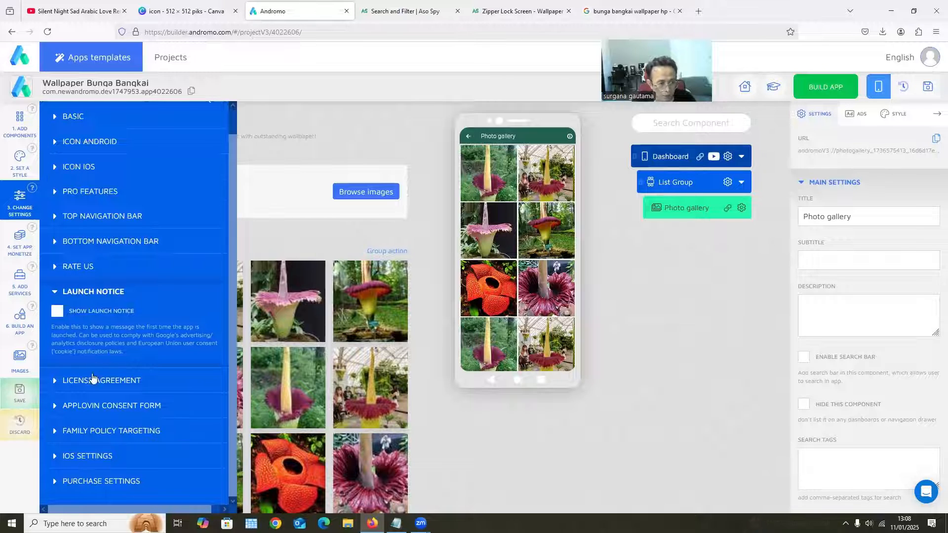
Enable the license agreement to view its title and text fields, and disable it again
{"action": "left_click", "coordinate": [75, 379]}
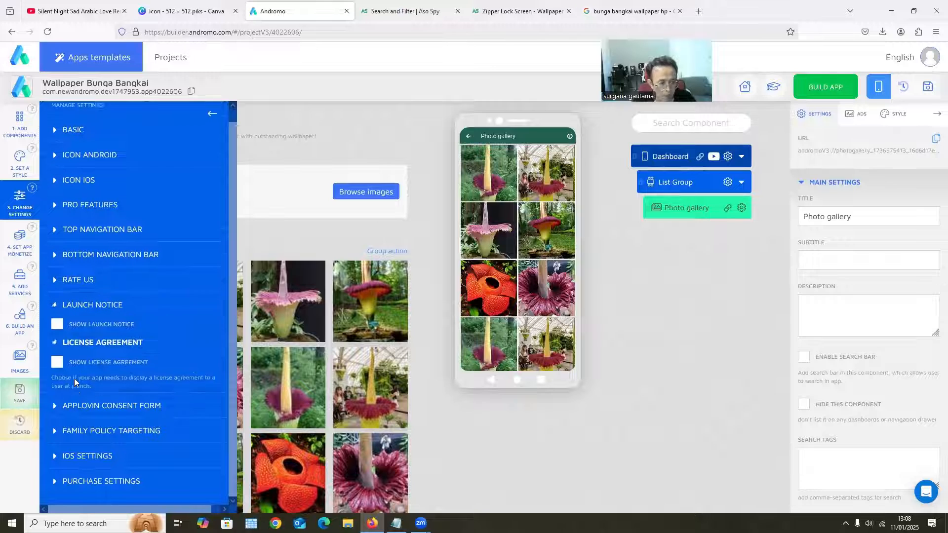
{"action": "left_click", "coordinate": [58, 354]}
{"action": "scroll", "coordinate": [43, 290], "scroll_direction": "down", "scroll_amount": 3}
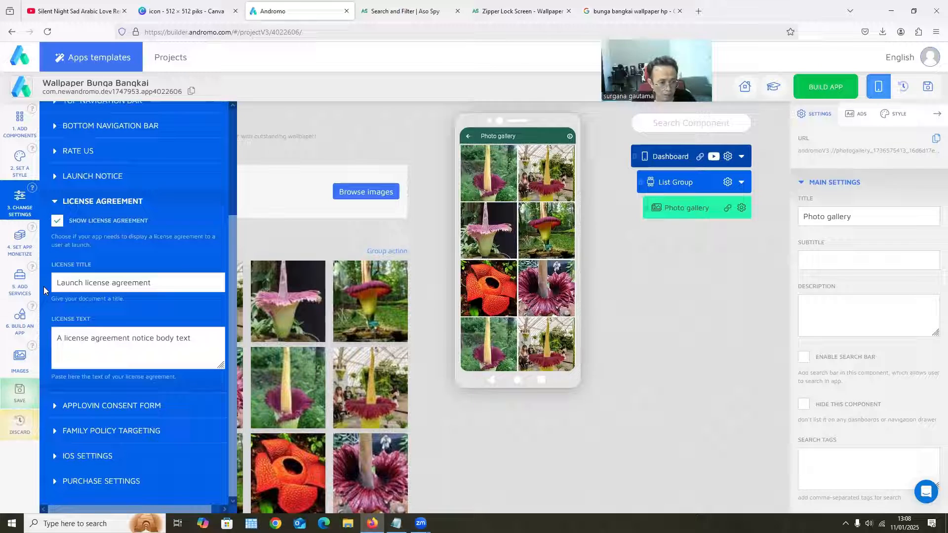
{"action": "left_click", "coordinate": [57, 221]}
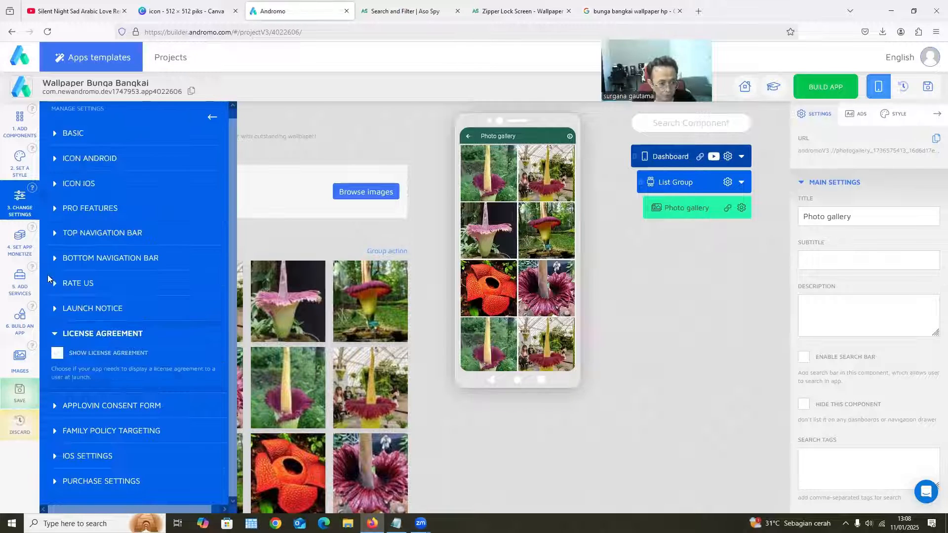
Enable the AppLovin consent form to view its privacy URL and publisher ID fields, and disable it again
{"action": "left_click", "coordinate": [56, 406]}
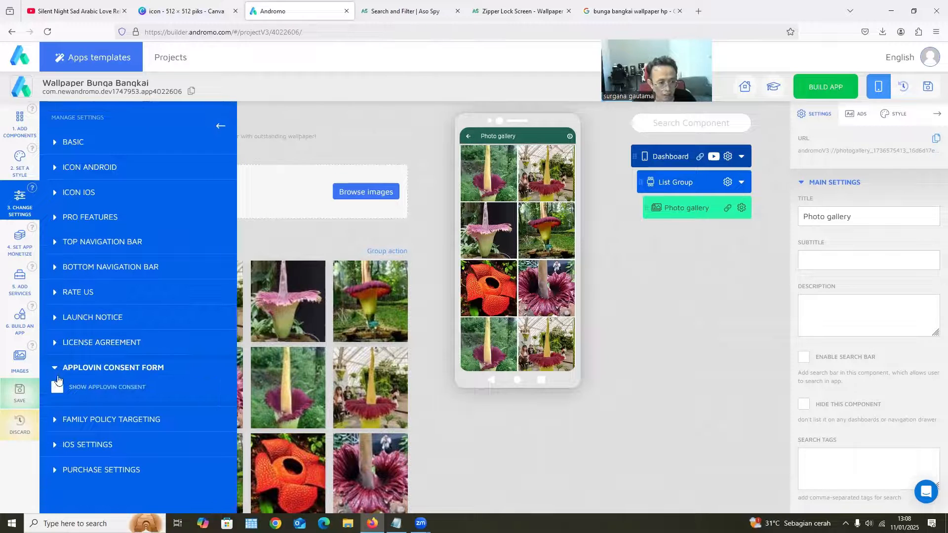
{"action": "left_click", "coordinate": [58, 388]}
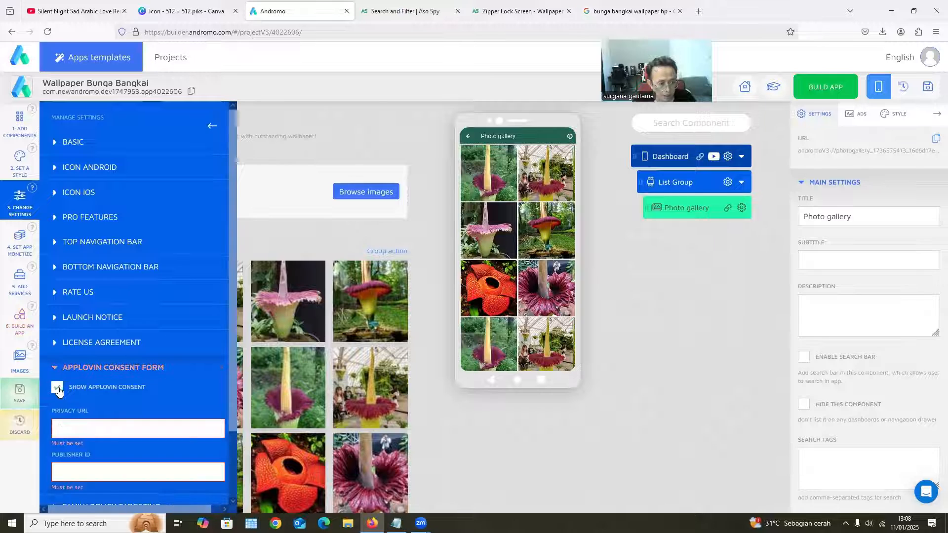
{"action": "scroll", "coordinate": [171, 385], "scroll_direction": "down", "scroll_amount": 3}
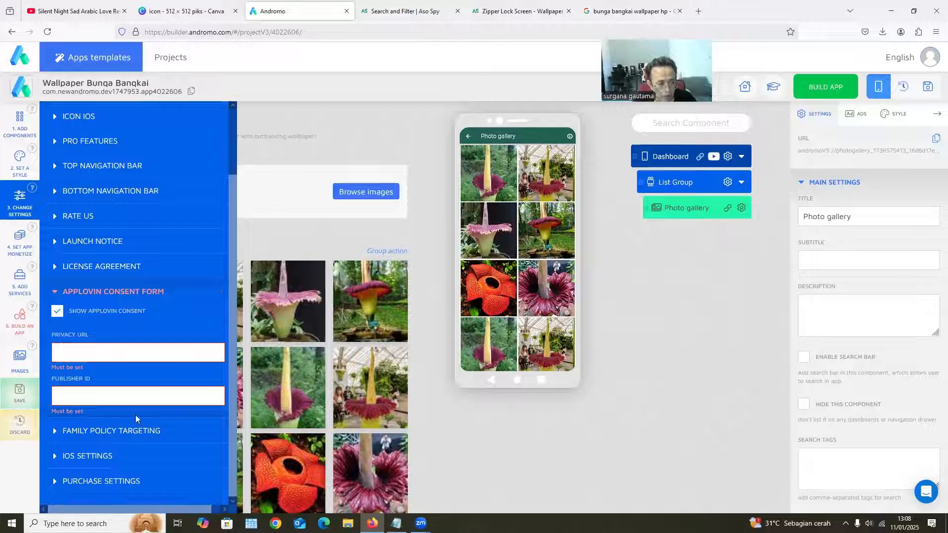
{"action": "left_click", "coordinate": [57, 313]}
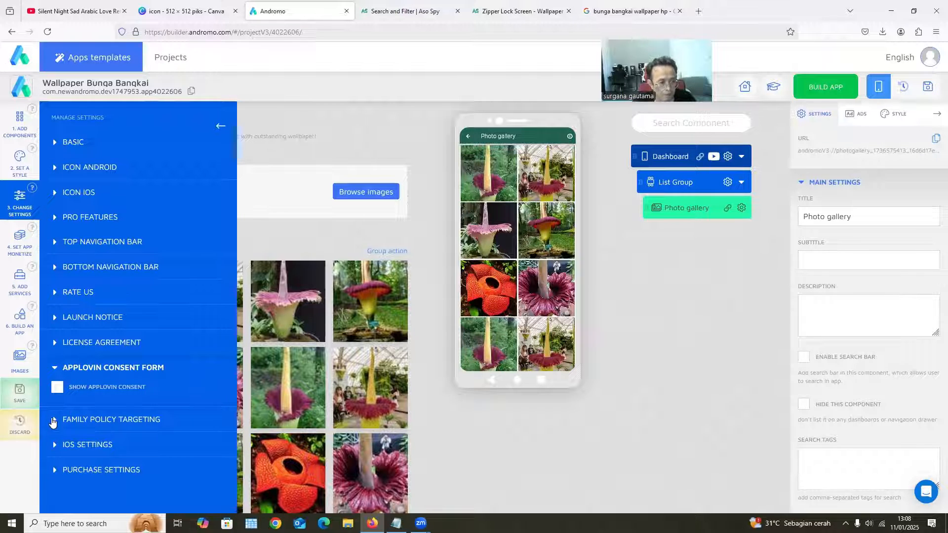
Look through the family policy targeting, iOS and purchase settings, and collapse the sections
{"action": "left_click", "coordinate": [53, 421]}
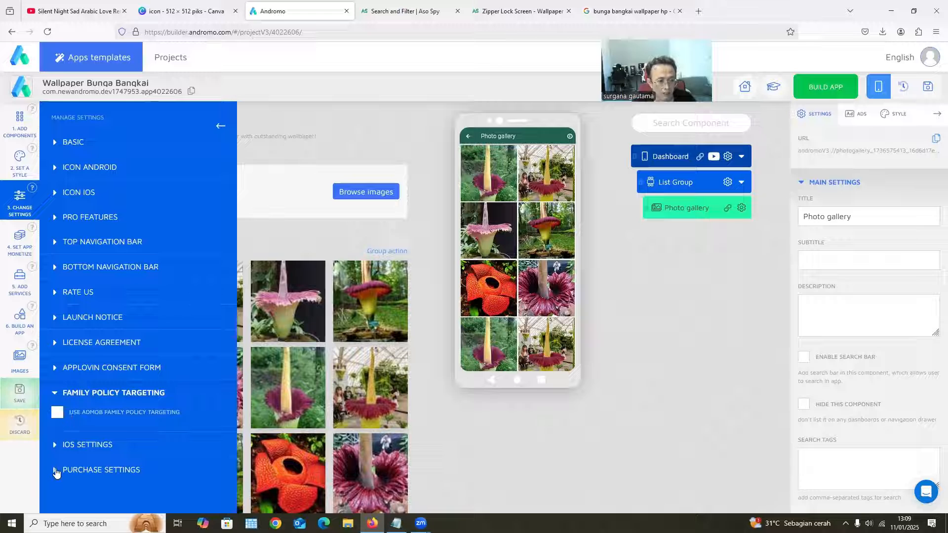
{"action": "left_click", "coordinate": [56, 444]}
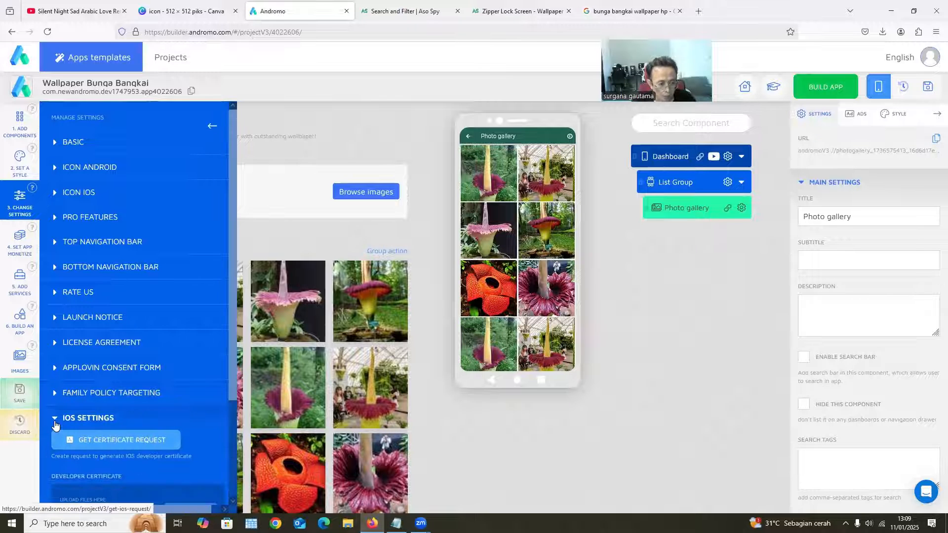
{"action": "left_click", "coordinate": [55, 419]}
{"action": "left_click", "coordinate": [57, 446]}
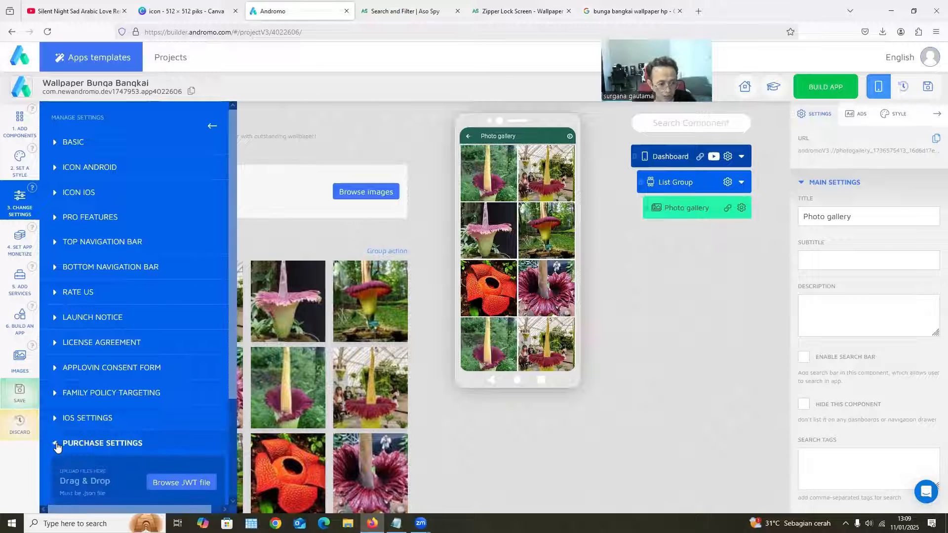
{"action": "scroll", "coordinate": [55, 430], "scroll_direction": "down", "scroll_amount": 2}
{"action": "left_click", "coordinate": [54, 338]}
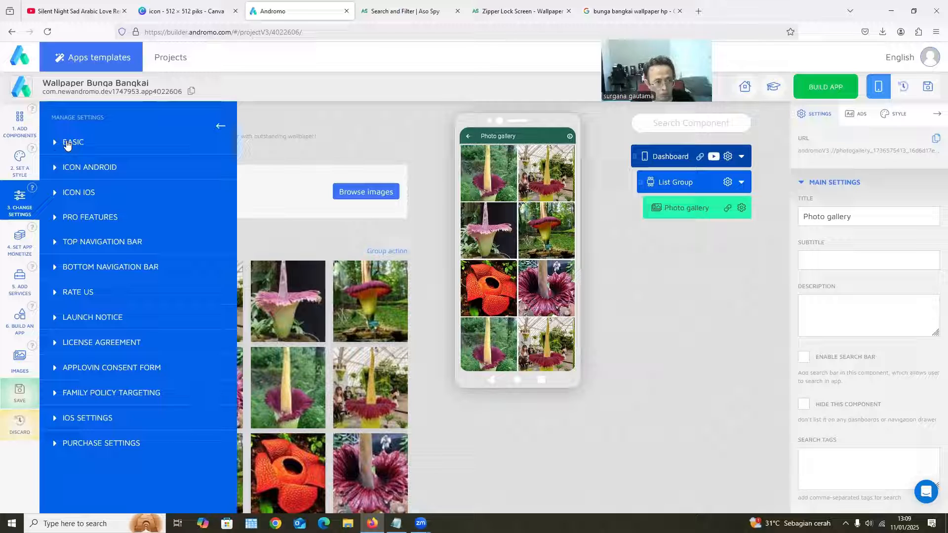
Review the basic, Android icon and pro features settings, and save the project
{"action": "left_click", "coordinate": [68, 143]}
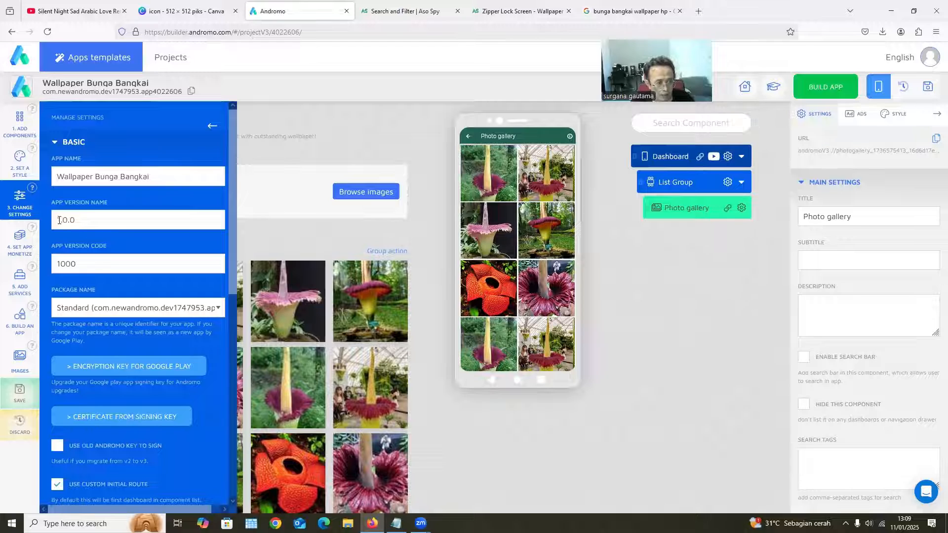
{"action": "scroll", "coordinate": [122, 310], "scroll_direction": "down", "scroll_amount": 2}
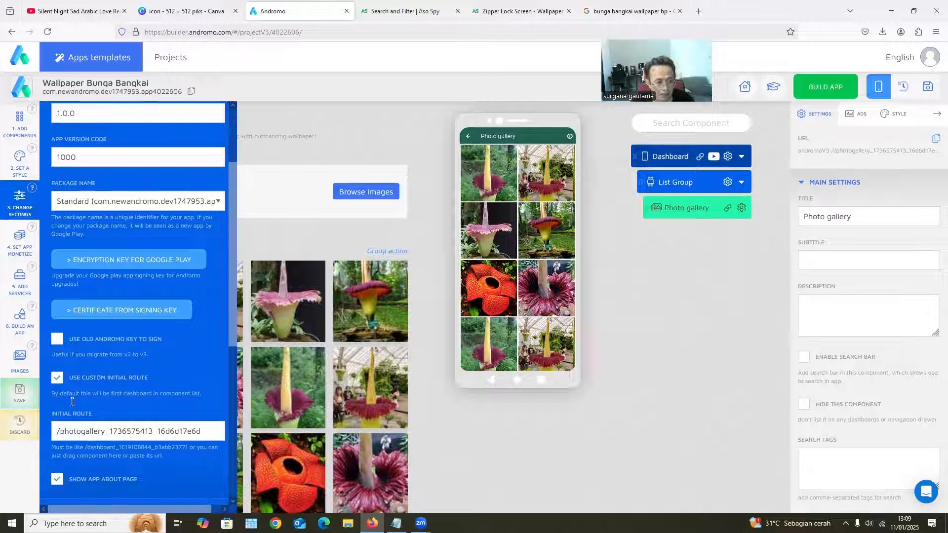
{"action": "scroll", "coordinate": [72, 402], "scroll_direction": "down", "scroll_amount": 2}
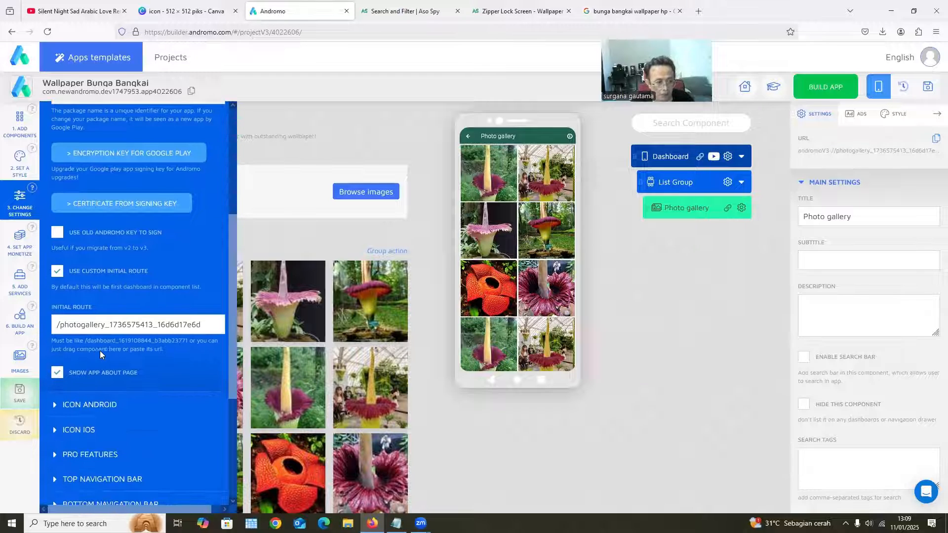
{"action": "left_click", "coordinate": [91, 405]}
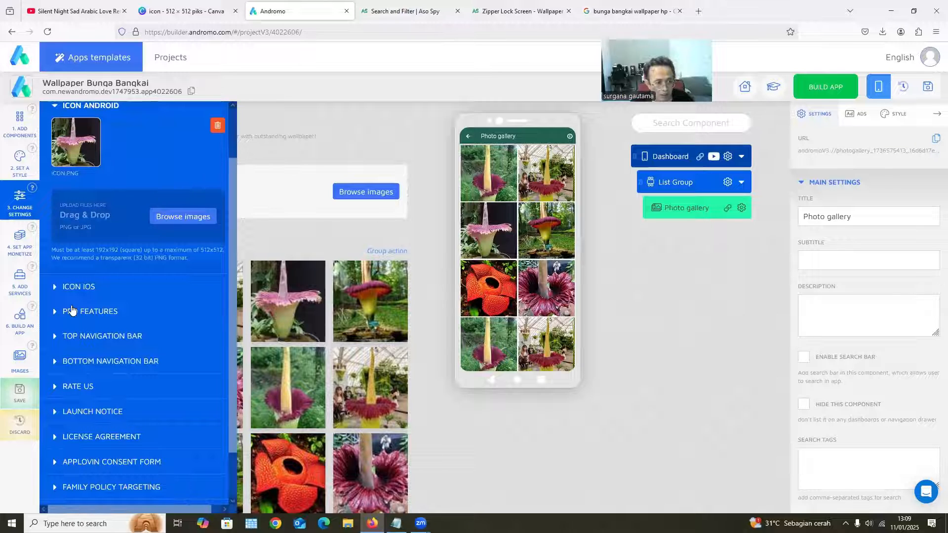
{"action": "left_click", "coordinate": [79, 313]}
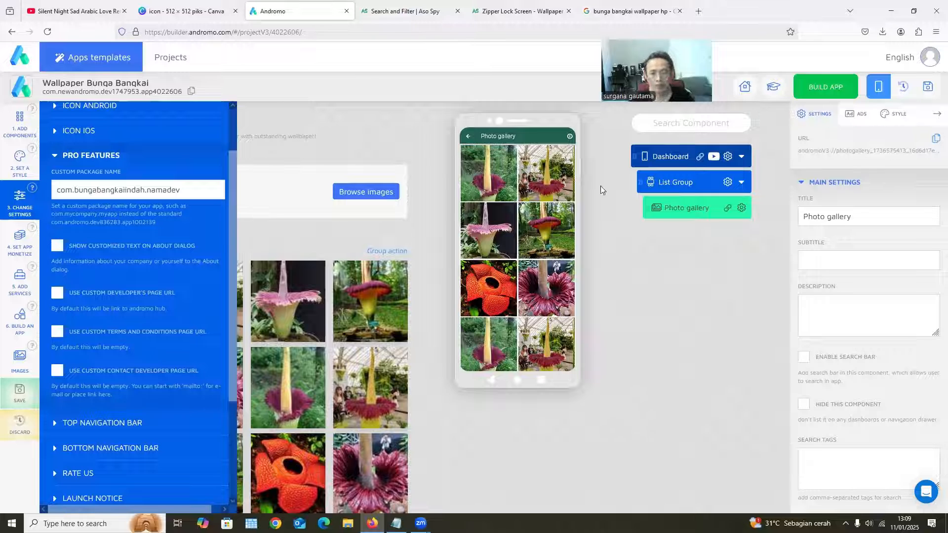
{"action": "left_click", "coordinate": [927, 92]}
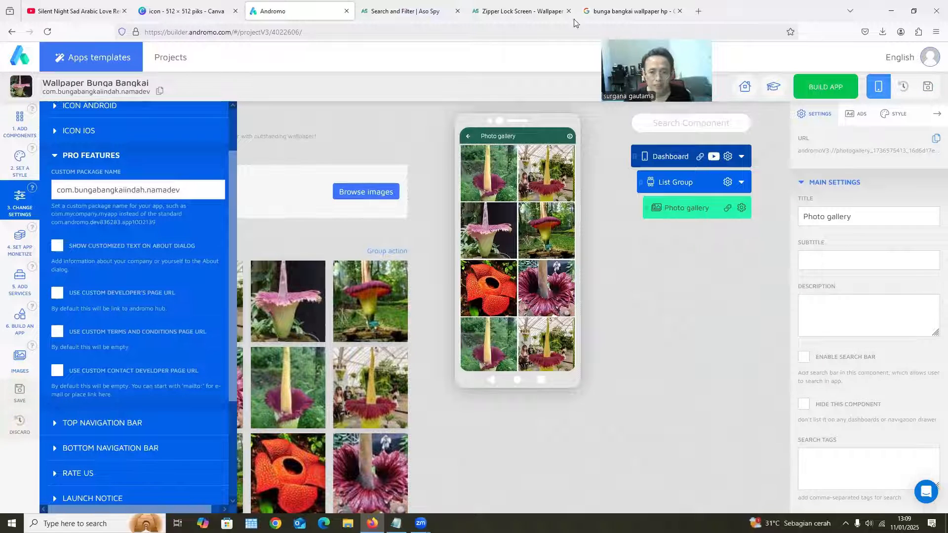
Open the app monetization settings and examine the splash screen and AdMob Android sections
{"action": "left_click", "coordinate": [21, 244]}
{"action": "scroll", "coordinate": [77, 306], "scroll_direction": "down", "scroll_amount": 2}
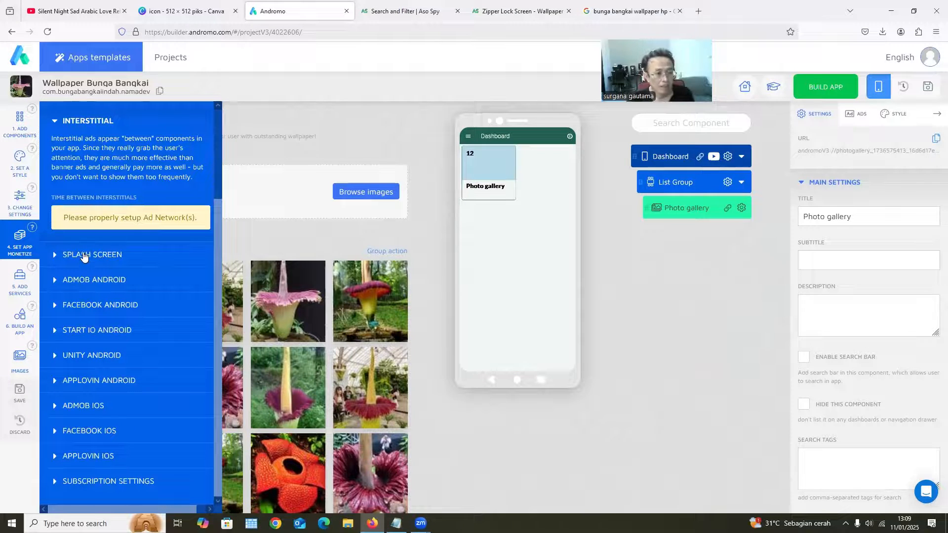
{"action": "left_click", "coordinate": [93, 256]}
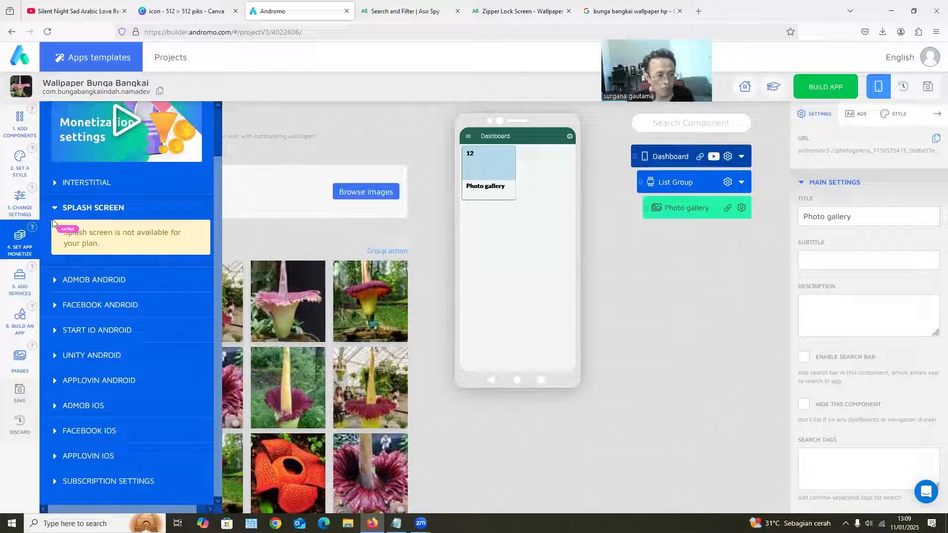
{"action": "left_click", "coordinate": [94, 280]}
{"action": "scroll", "coordinate": [62, 299], "scroll_direction": "down", "scroll_amount": 1}
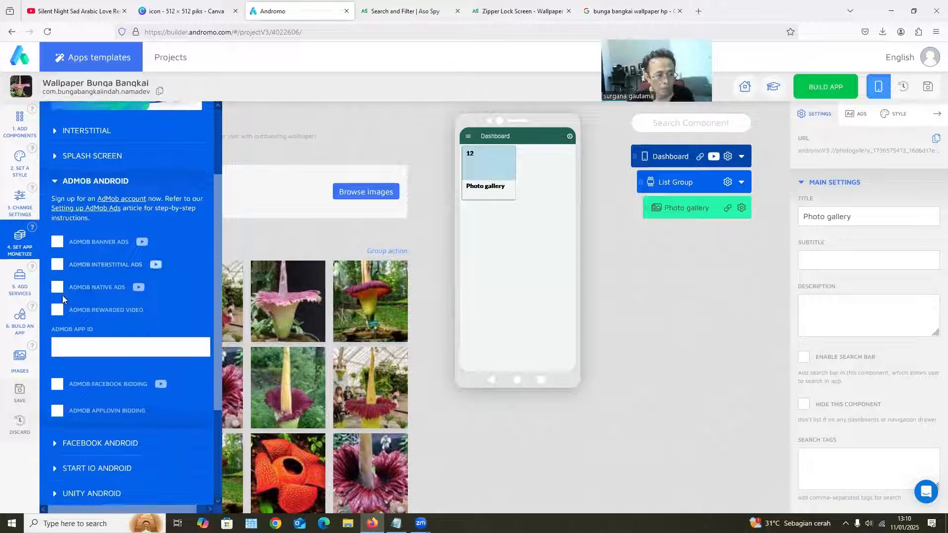
Examine the interstitial ad settings and return to the AdMob Android ad options
{"action": "scroll", "coordinate": [59, 239], "scroll_direction": "up", "scroll_amount": 2}
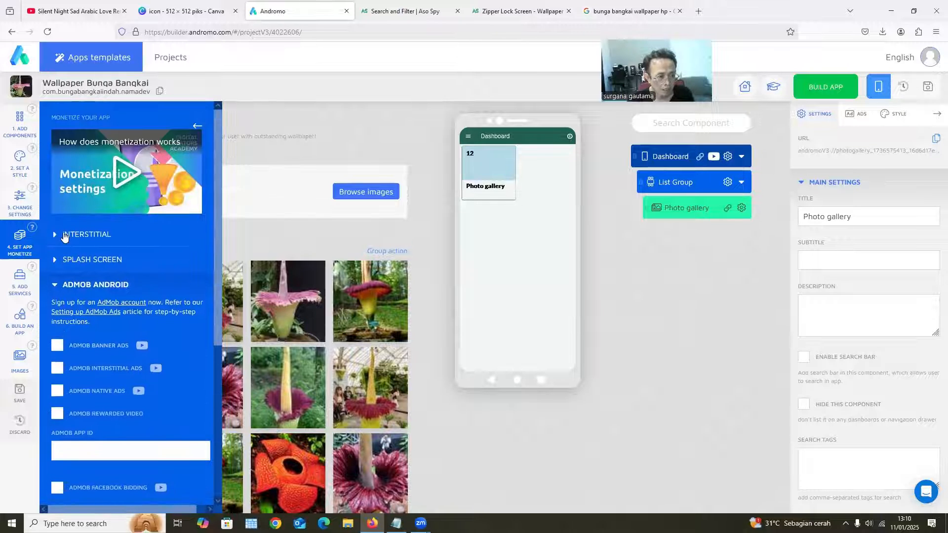
{"action": "left_click", "coordinate": [64, 235]}
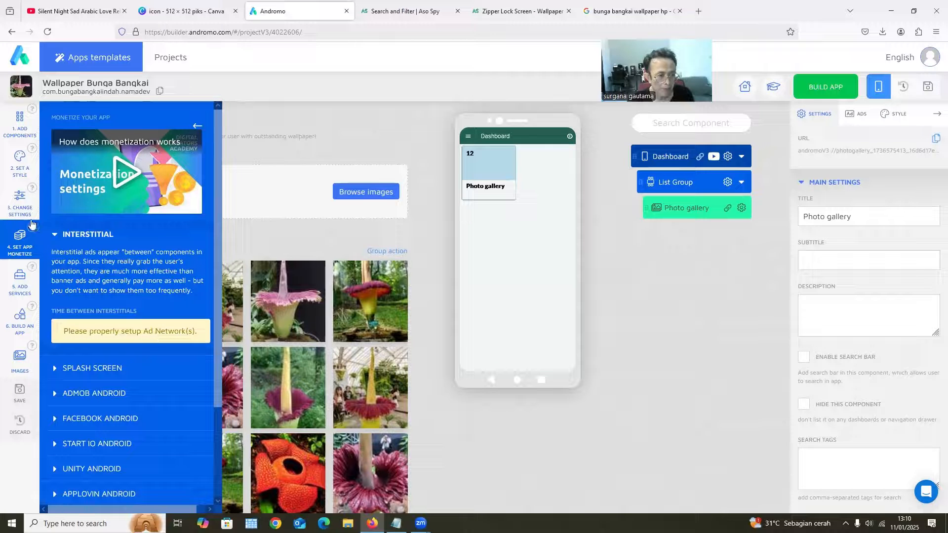
{"action": "left_click", "coordinate": [56, 235]}
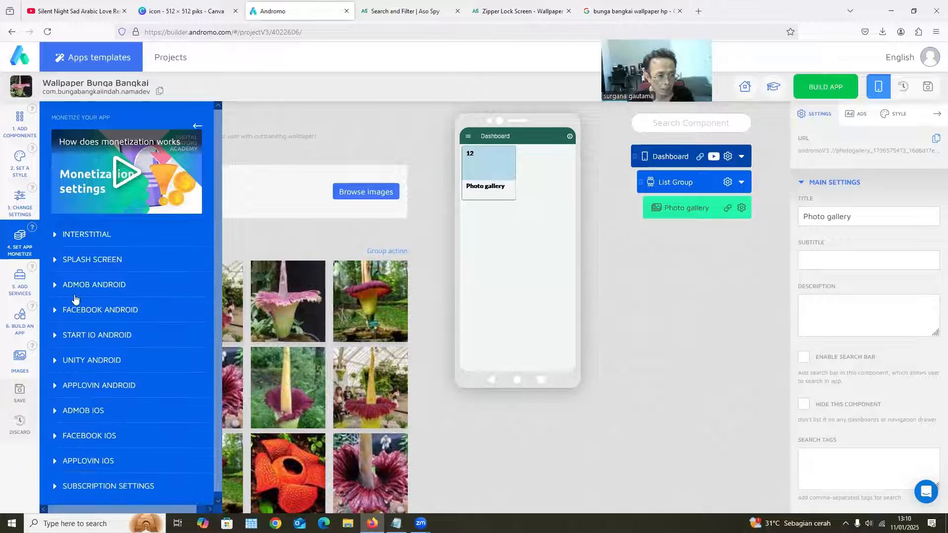
{"action": "scroll", "coordinate": [86, 293], "scroll_direction": "down", "scroll_amount": 1}
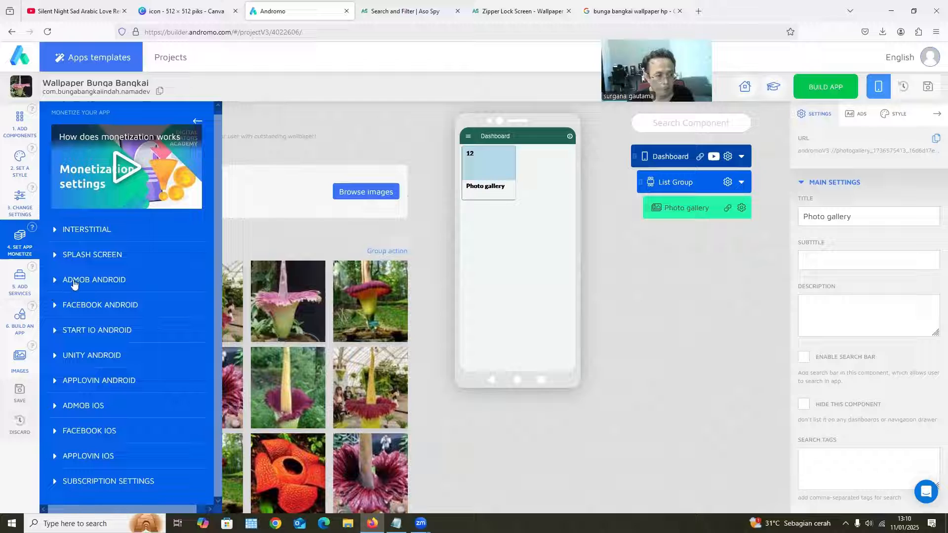
{"action": "left_click", "coordinate": [74, 280]}
{"action": "scroll", "coordinate": [65, 266], "scroll_direction": "down", "scroll_amount": 3}
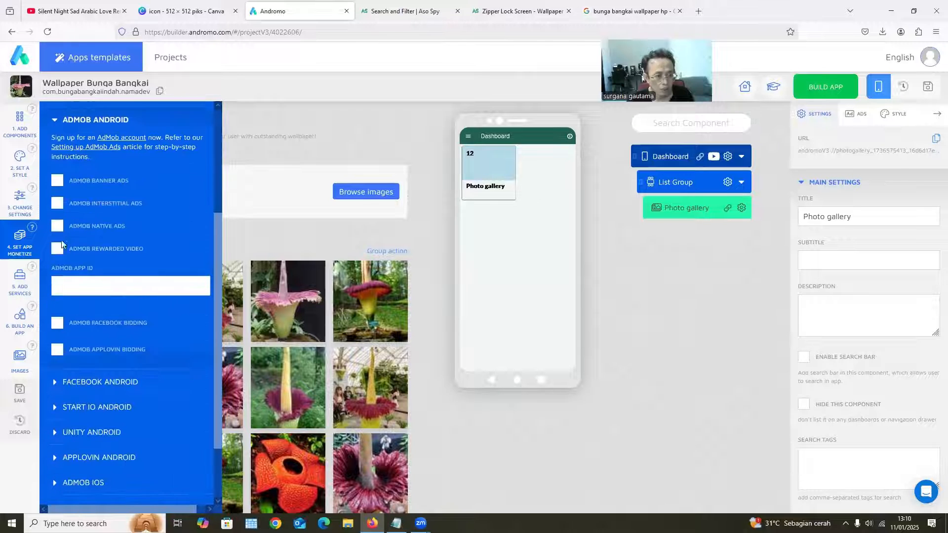
Enable AdMob banner, interstitial, native and rewarded video ads for Android to expose their ad unit ID fields
{"action": "left_click", "coordinate": [58, 180]}
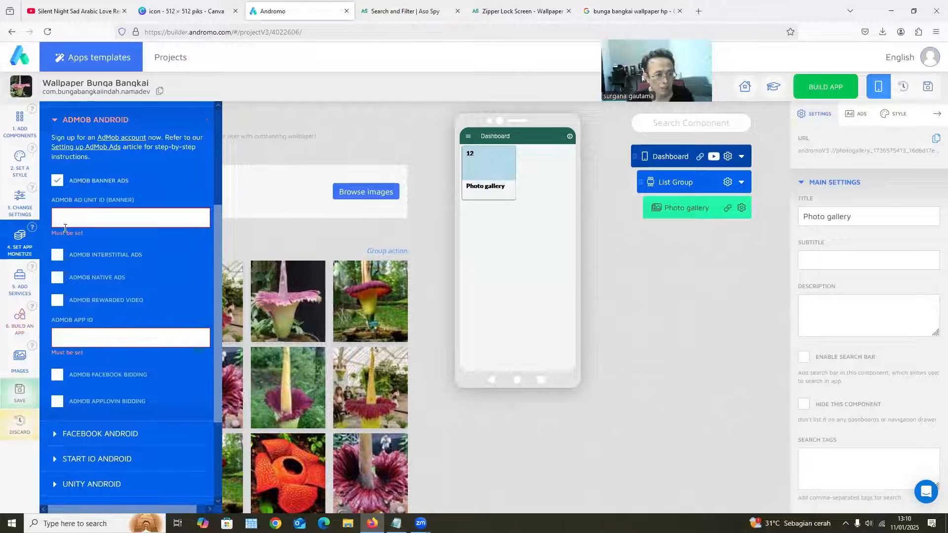
{"action": "left_click", "coordinate": [57, 256]}
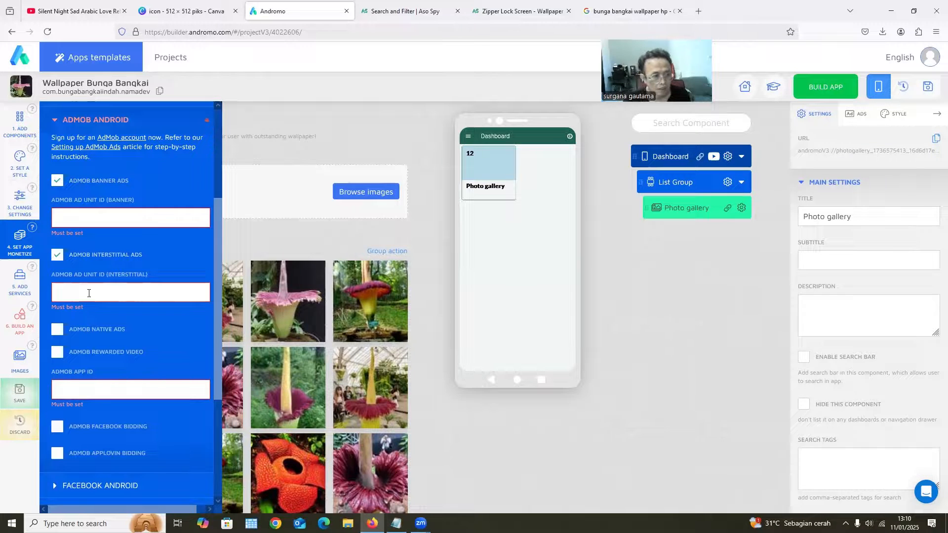
{"action": "left_click", "coordinate": [72, 330]}
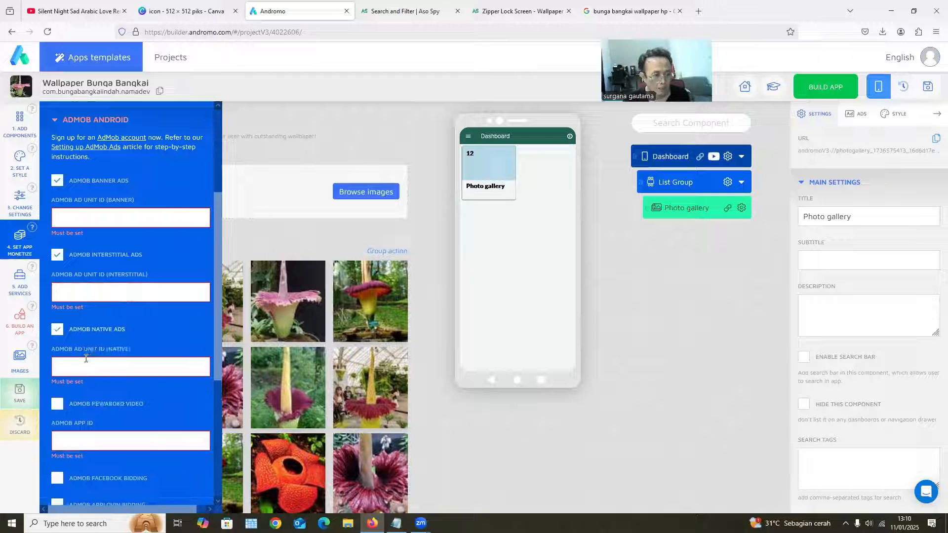
{"action": "scroll", "coordinate": [83, 345], "scroll_direction": "down", "scroll_amount": 3}
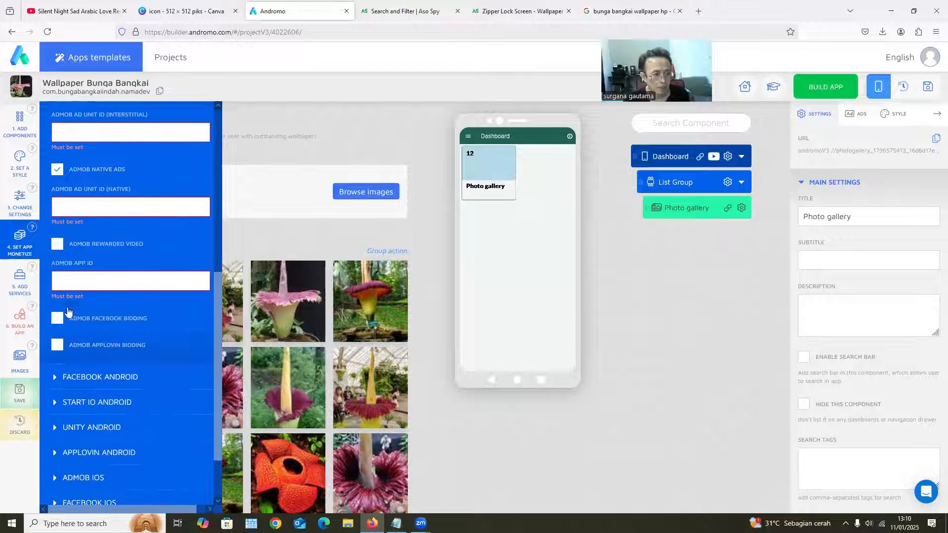
{"action": "left_click", "coordinate": [58, 246]}
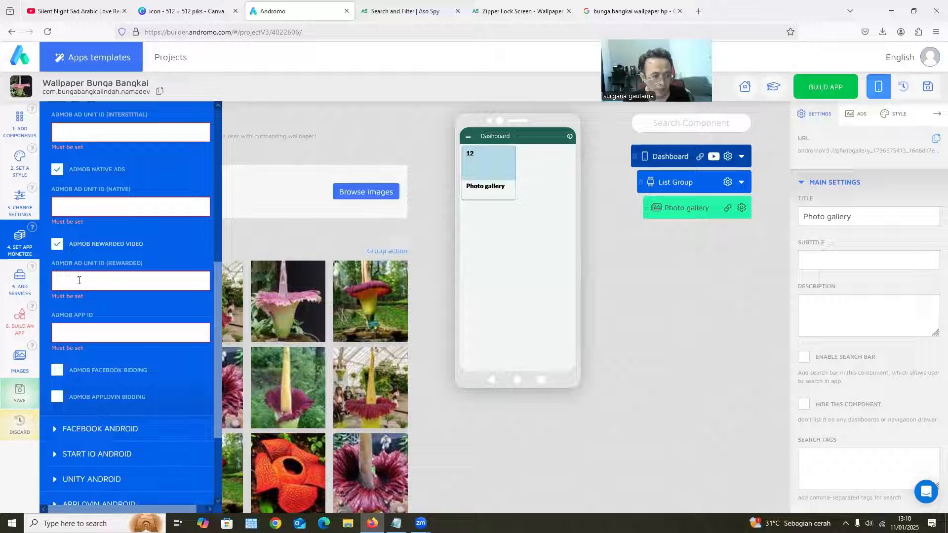
Disable the AdMob rewarded video, native, interstitial and banner ads again
{"action": "left_click", "coordinate": [57, 244]}
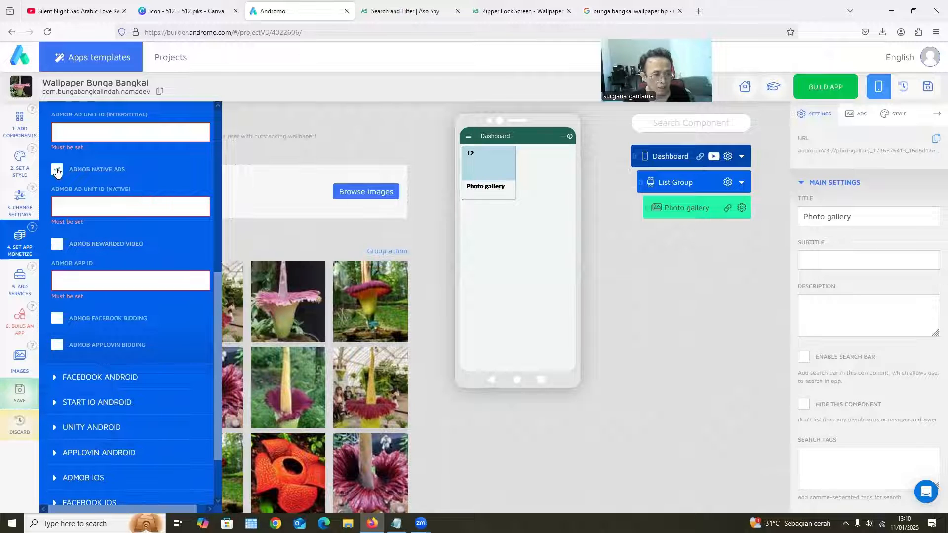
{"action": "left_click", "coordinate": [57, 170]}
{"action": "scroll", "coordinate": [57, 198], "scroll_direction": "up", "scroll_amount": 2}
{"action": "left_click", "coordinate": [57, 203]}
{"action": "scroll", "coordinate": [61, 219], "scroll_direction": "up", "scroll_amount": 3}
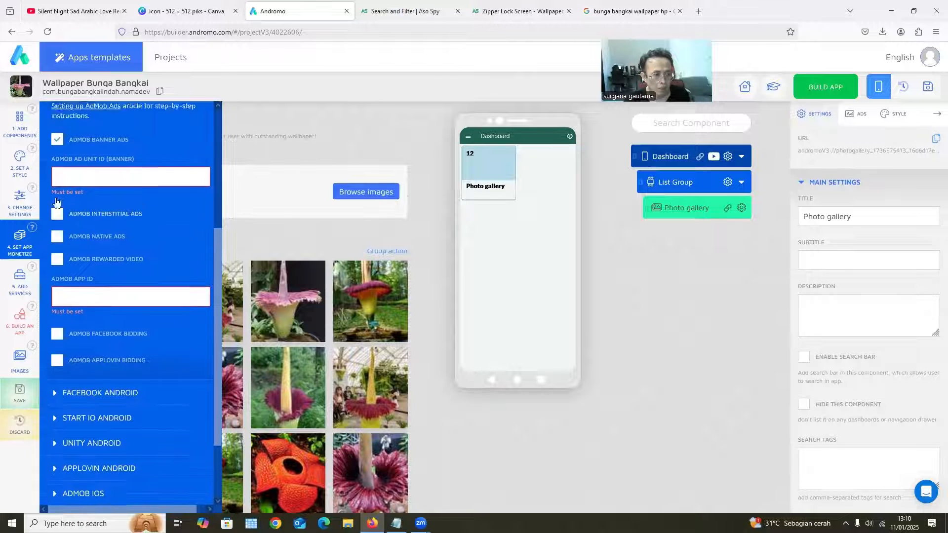
{"action": "left_click", "coordinate": [57, 234]}
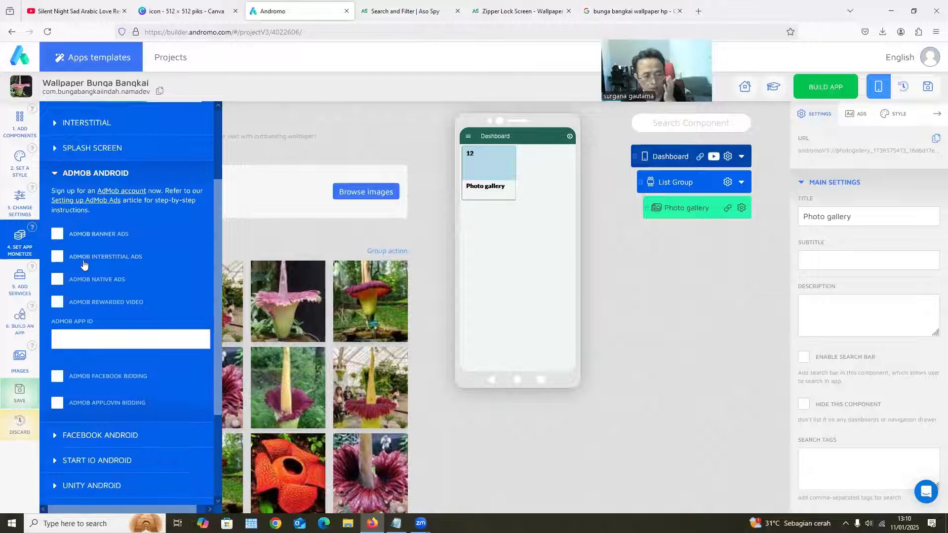
Examine the Facebook Android ad settings, briefly switching Facebook banner ads on and off to view the placement ID field
{"action": "scroll", "coordinate": [84, 267], "scroll_direction": "down", "scroll_amount": 2}
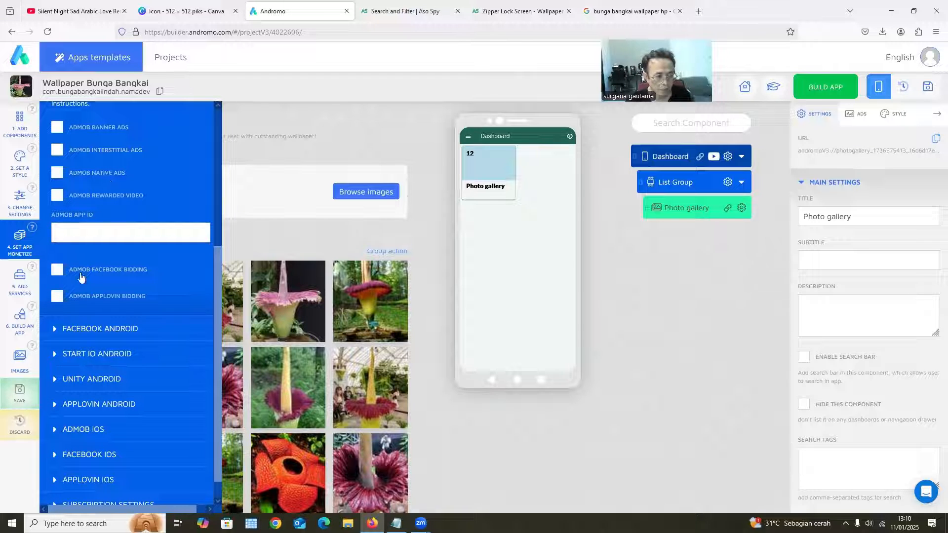
{"action": "left_click", "coordinate": [77, 328]}
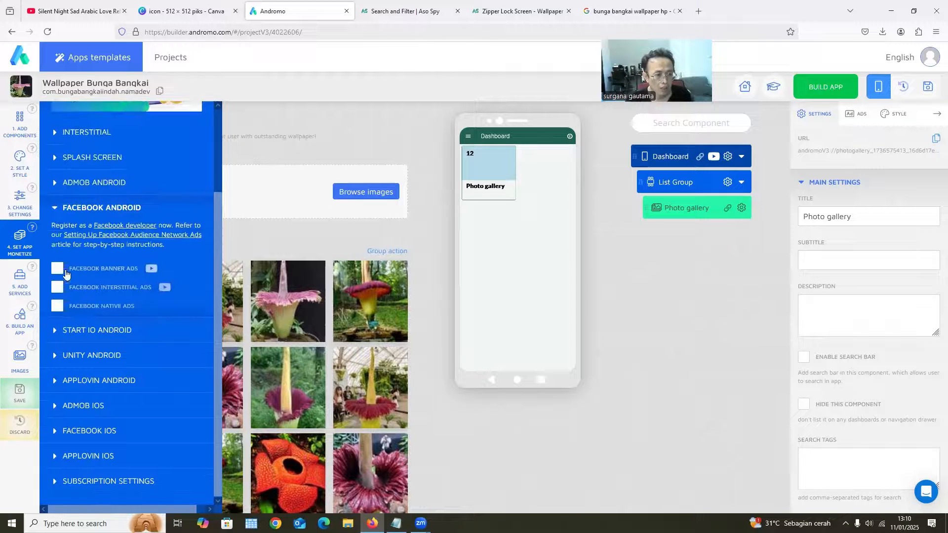
{"action": "left_click", "coordinate": [58, 268]}
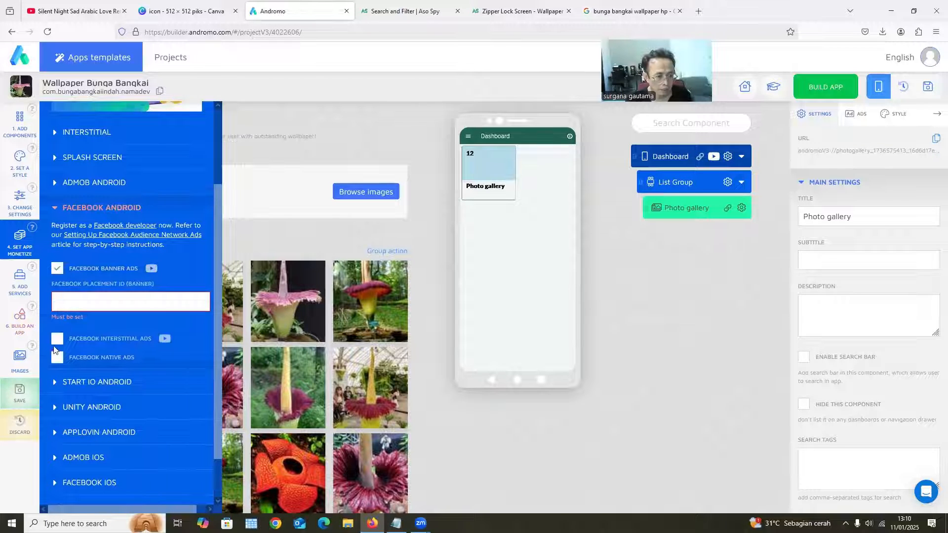
{"action": "left_click", "coordinate": [57, 269]}
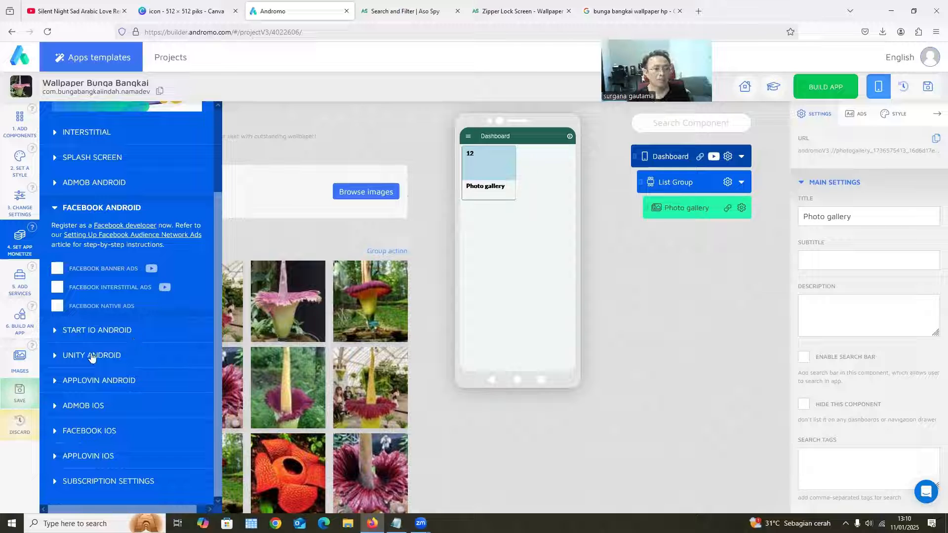
{"action": "scroll", "coordinate": [100, 351], "scroll_direction": "up", "scroll_amount": 2}
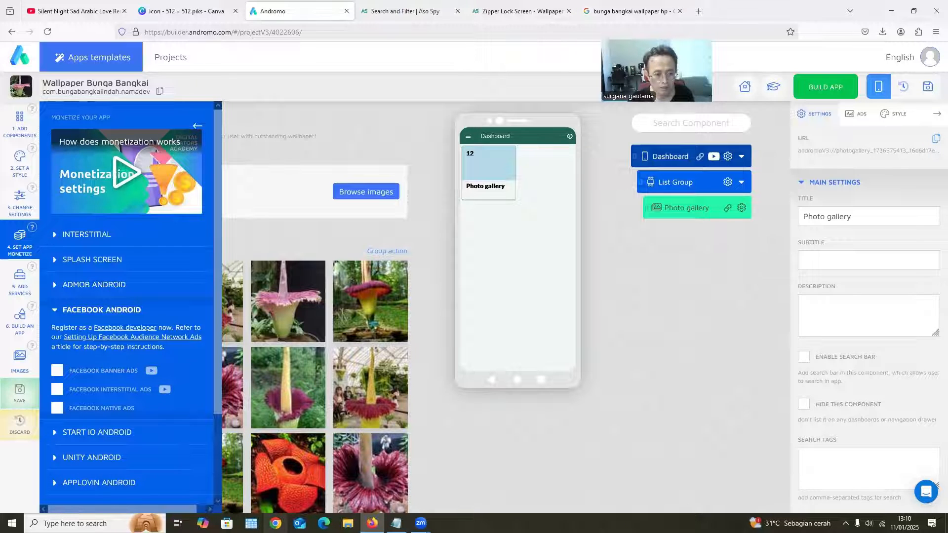
Switch to Google AdMob in Chrome and start setting up a new app
{"action": "left_click", "coordinate": [275, 522]}
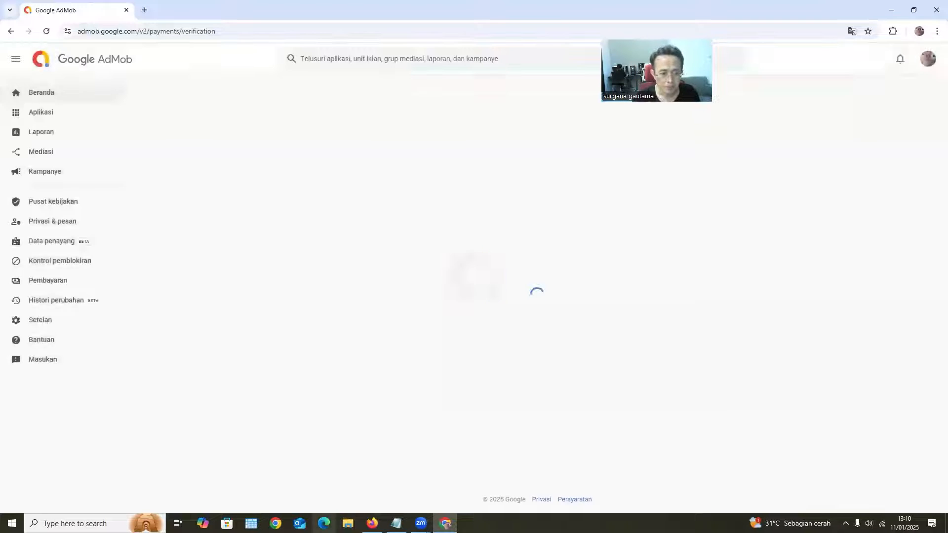
{"action": "left_click", "coordinate": [46, 134]}
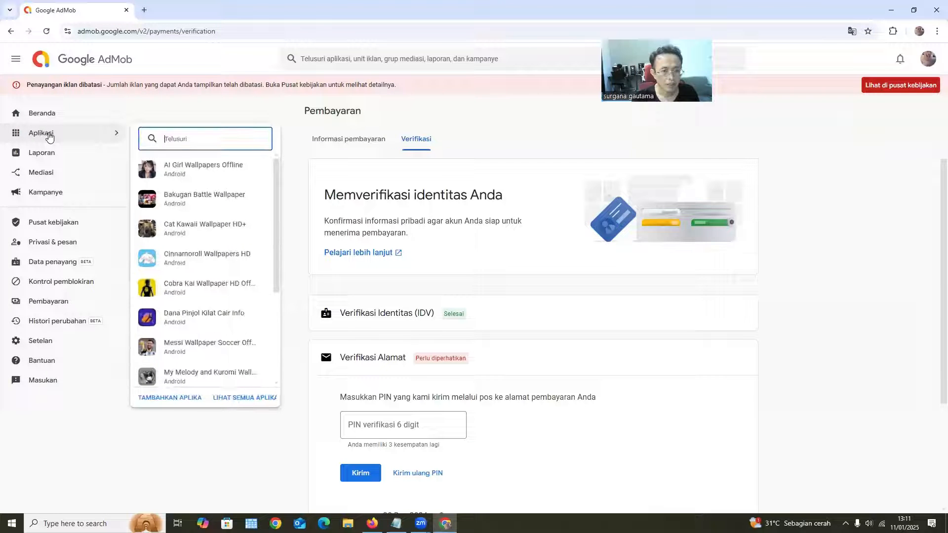
{"action": "left_click", "coordinate": [256, 402]}
{"action": "left_click", "coordinate": [155, 398]}
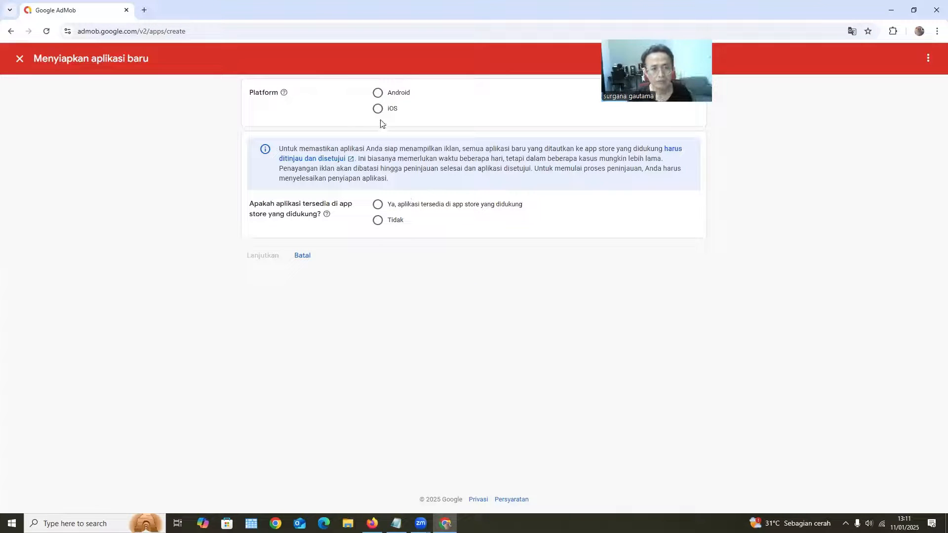
Add an Android app named "bunga" that is not available in a supported app store, and finish the setup
{"action": "left_click", "coordinate": [378, 93]}
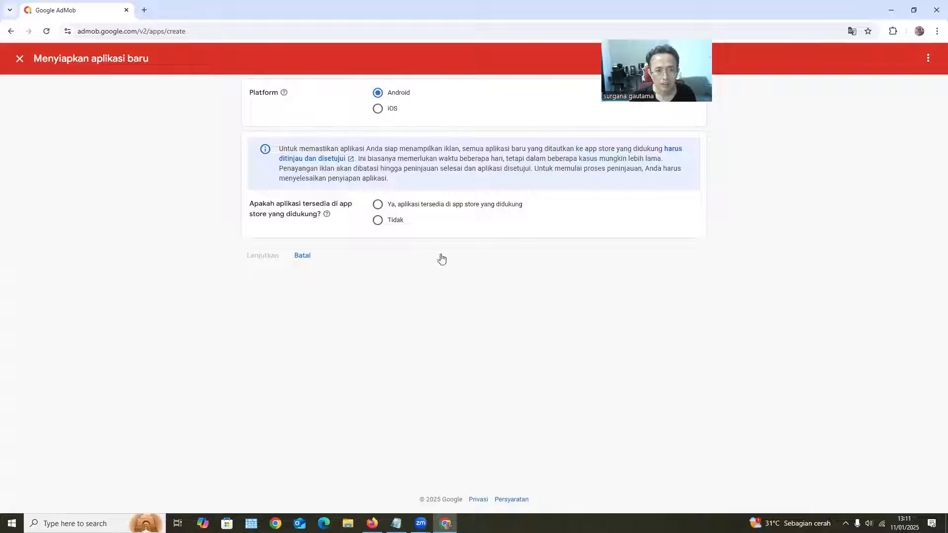
{"action": "left_click", "coordinate": [379, 221]}
{"action": "left_click", "coordinate": [256, 255]}
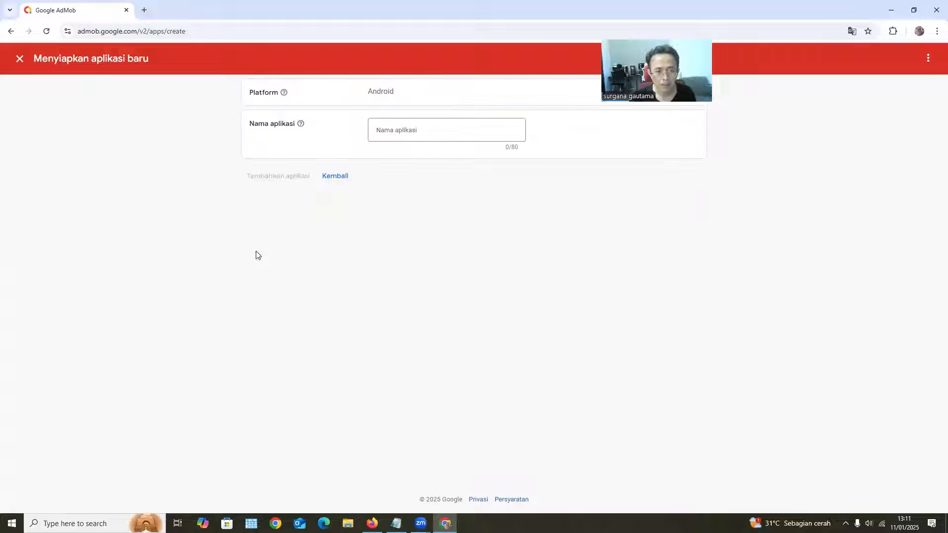
{"action": "left_click", "coordinate": [414, 132]}
{"action": "type", "text": "bunga"}
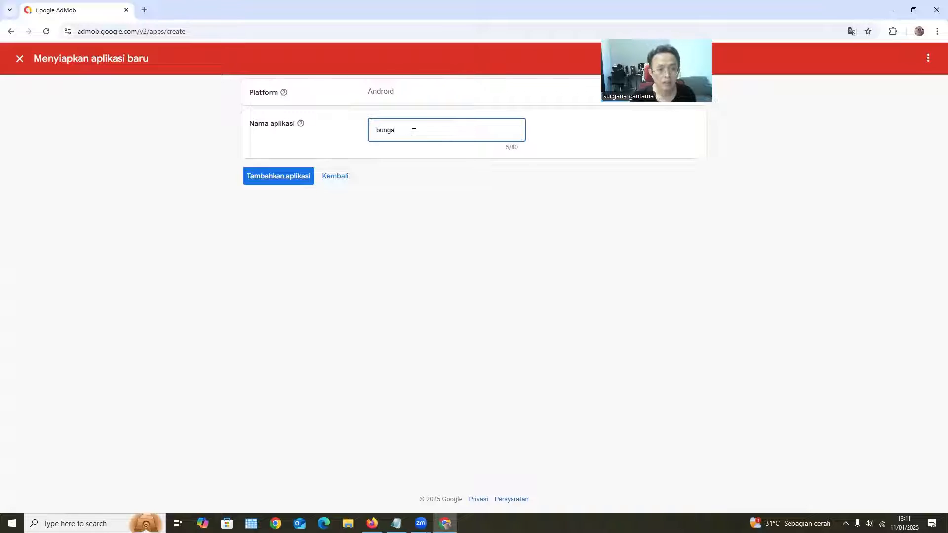
{"action": "left_click", "coordinate": [259, 180]}
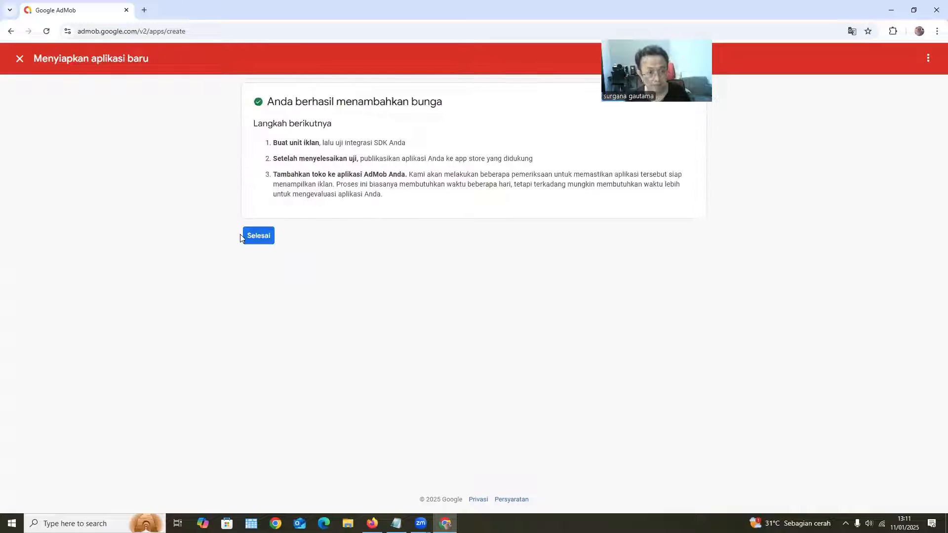
{"action": "left_click", "coordinate": [257, 237]}
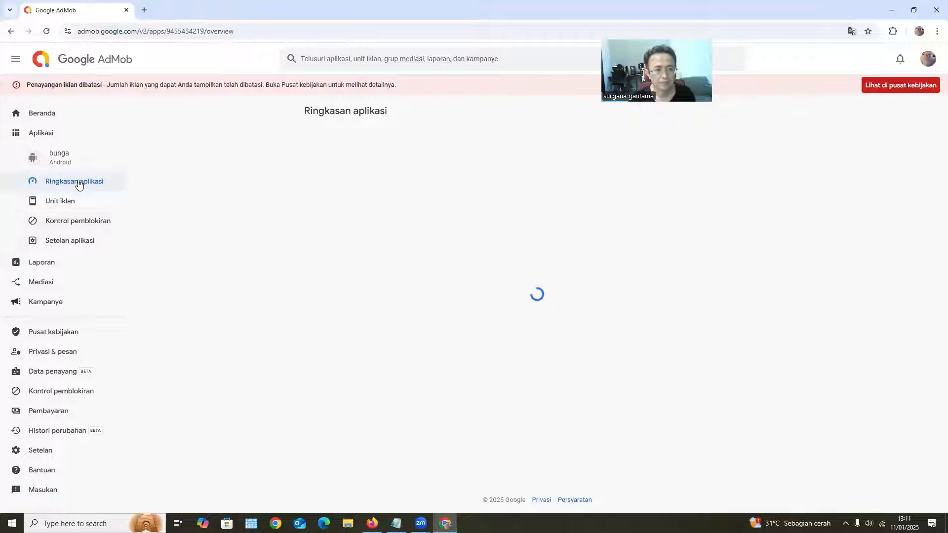
Create a Banner ad unit named "b" for the bunga app
{"action": "left_click", "coordinate": [517, 298]}
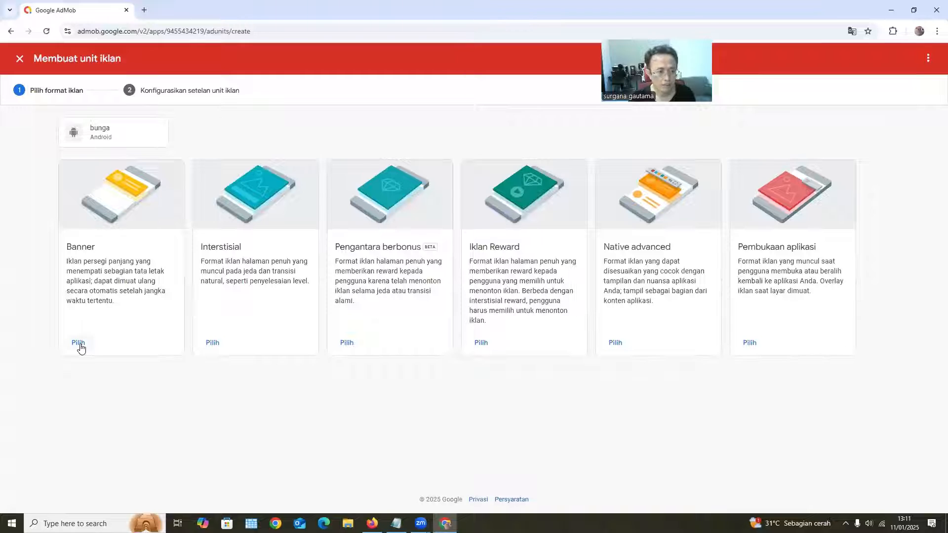
{"action": "left_click", "coordinate": [80, 344]}
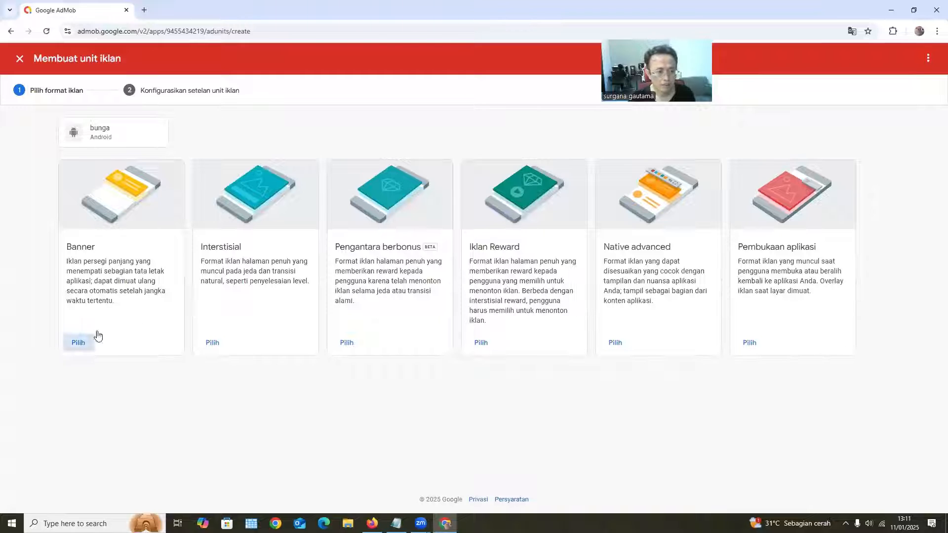
{"action": "left_click", "coordinate": [387, 210]}
{"action": "type", "text": "b"}
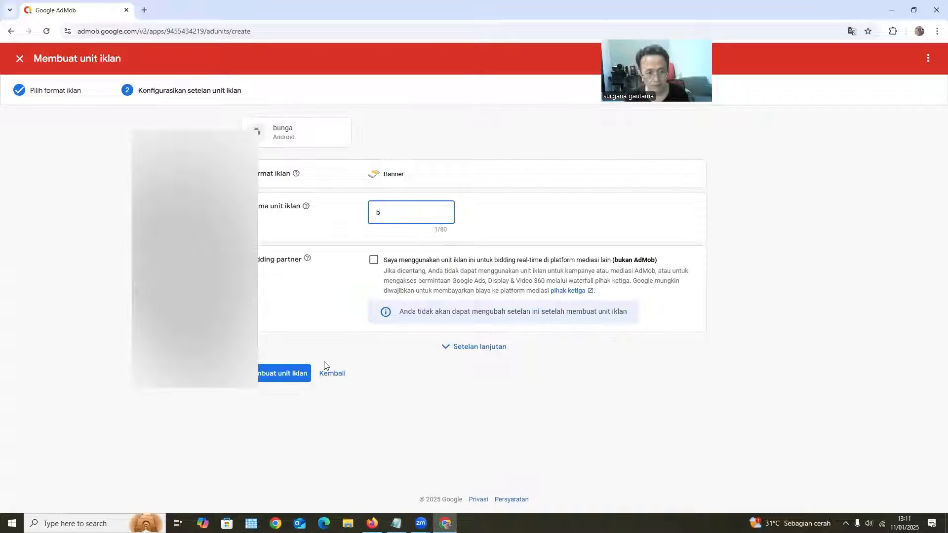
{"action": "left_click", "coordinate": [285, 376]}
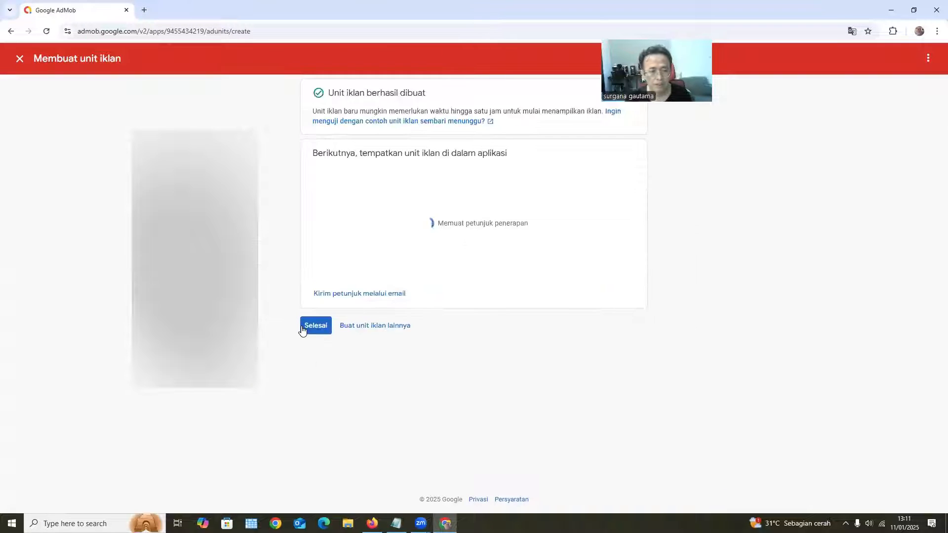
Create another ad unit in the Interstitial format, named "i"
{"action": "left_click", "coordinate": [362, 362]}
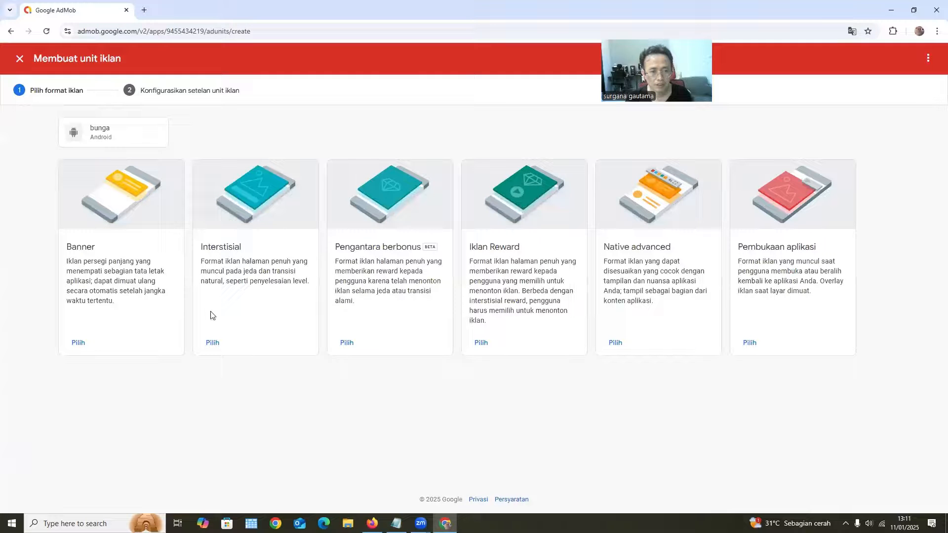
{"action": "left_click", "coordinate": [212, 342]}
{"action": "left_click", "coordinate": [376, 213]}
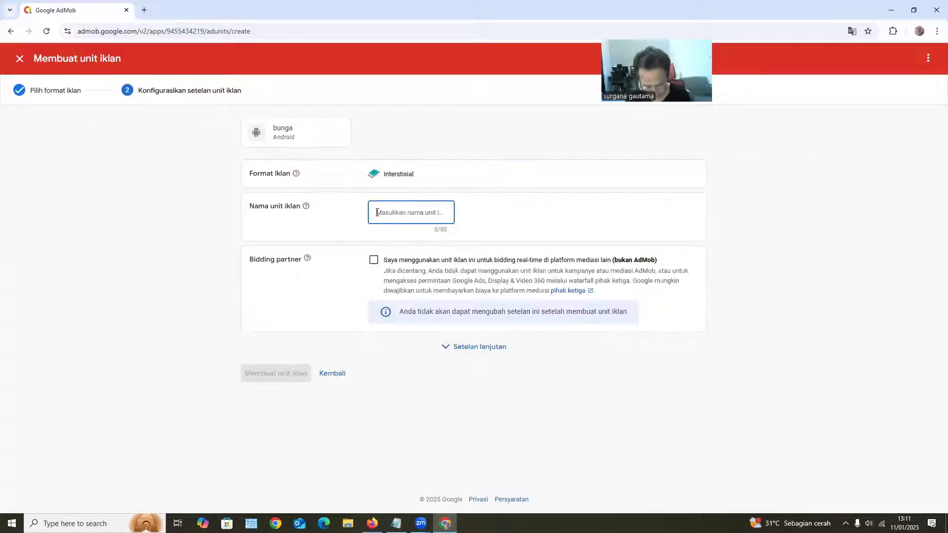
{"action": "type", "text": "i"}
{"action": "left_click", "coordinate": [273, 370]}
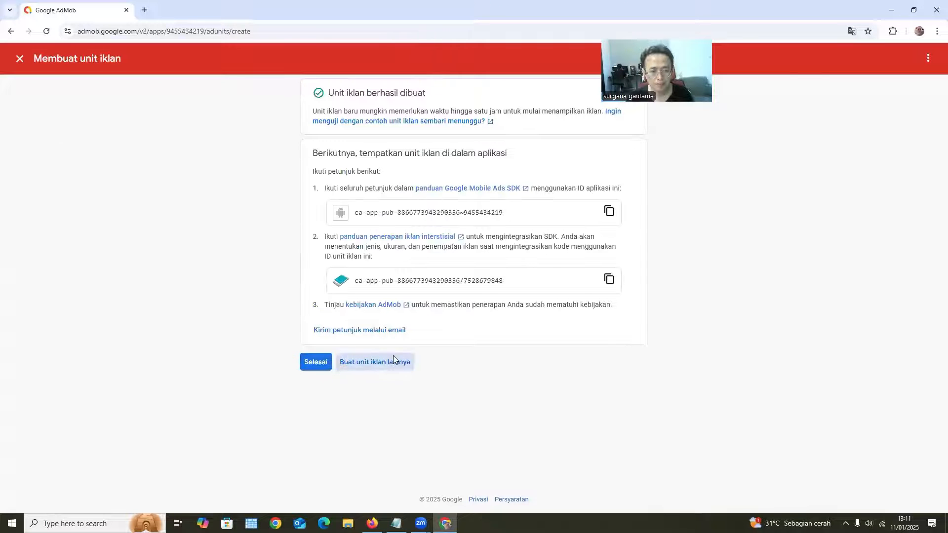
Create another ad unit in the Native advanced format, named "n"
{"action": "left_click", "coordinate": [392, 361]}
{"action": "left_click", "coordinate": [616, 343]}
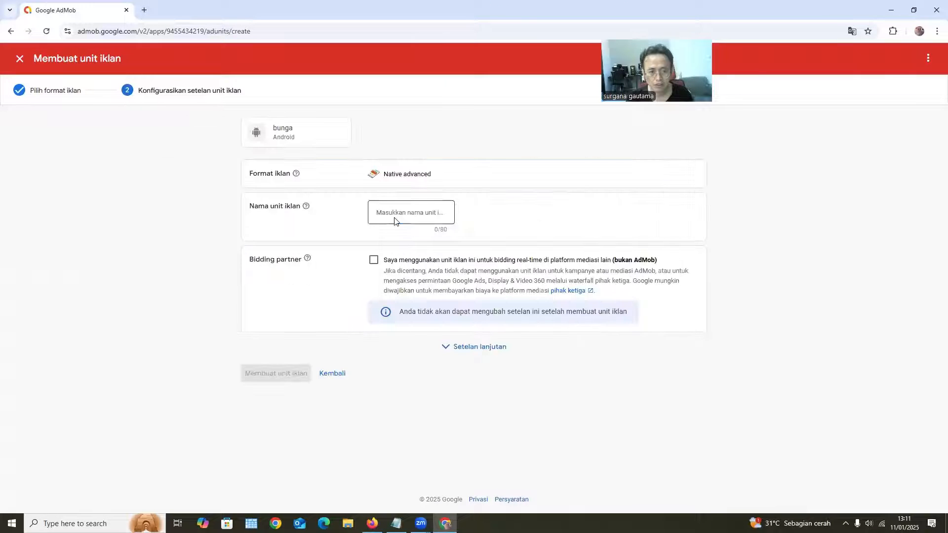
{"action": "type", "text": "n"}
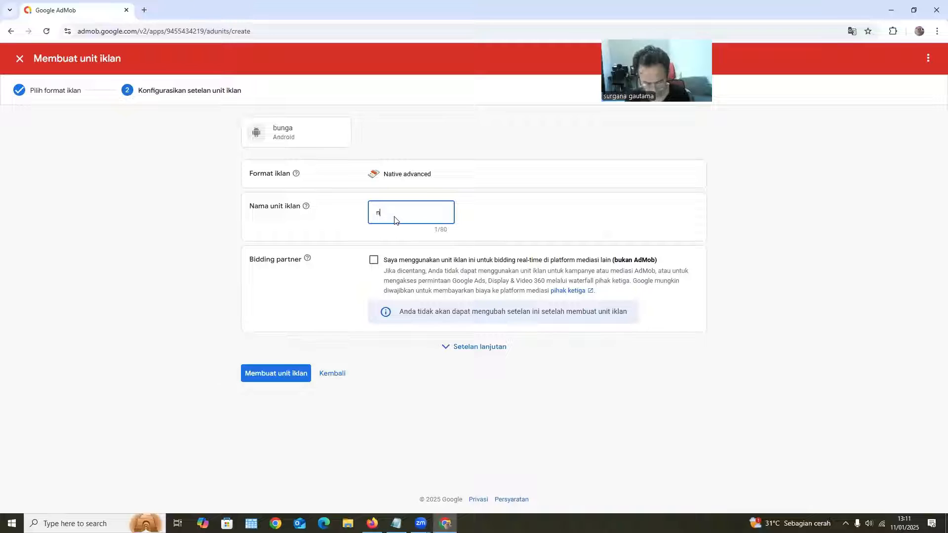
{"action": "left_click", "coordinate": [282, 377]}
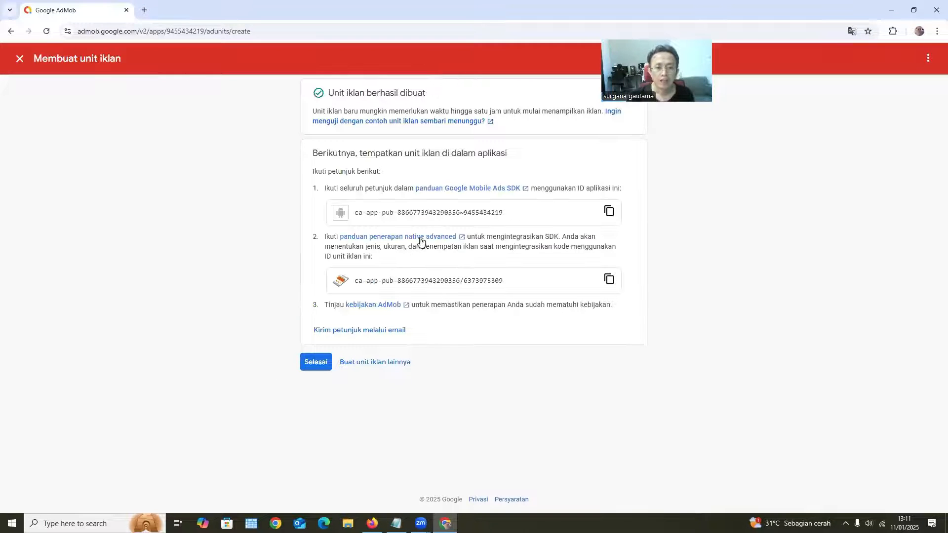
Copy the AdMob app ID, finish the ad unit creation, and switch back to Andromo in Firefox
{"action": "left_click", "coordinate": [609, 213]}
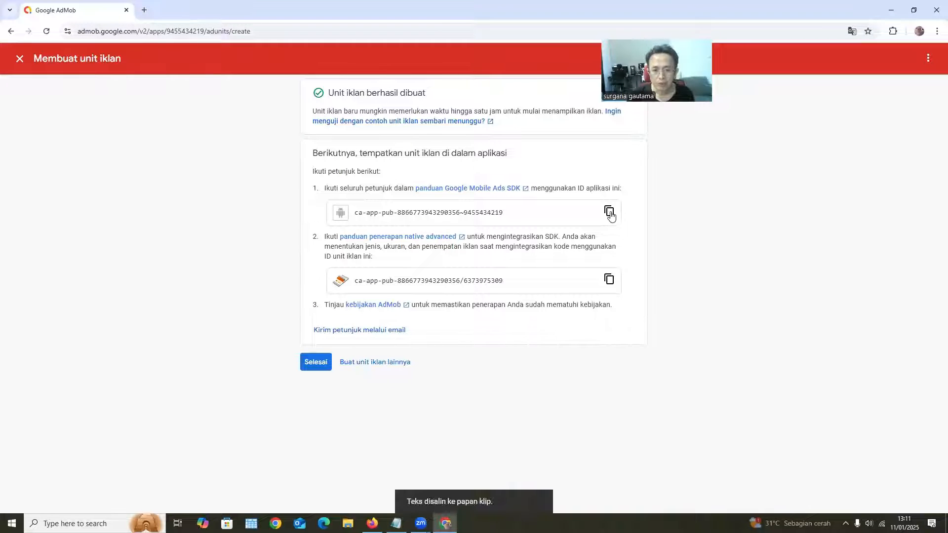
{"action": "left_click", "coordinate": [315, 362]}
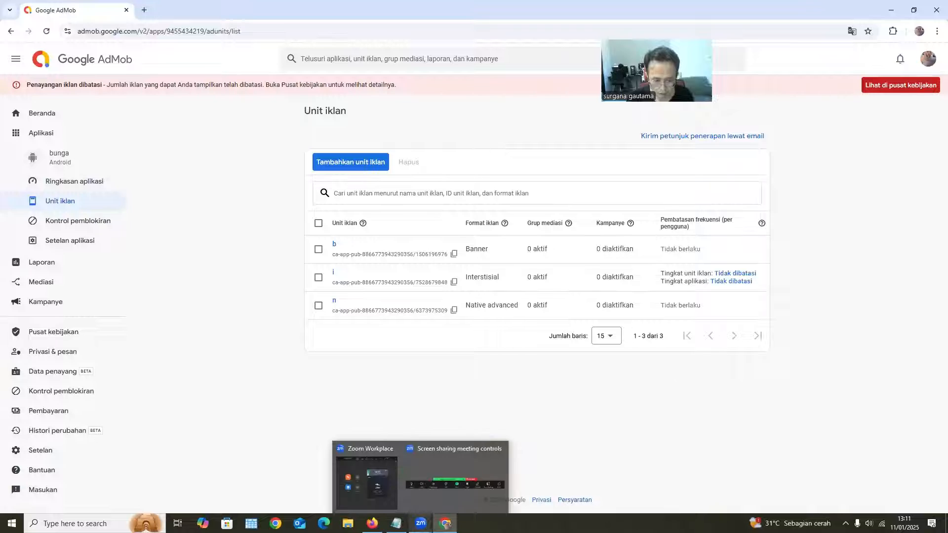
{"action": "mouse_move", "coordinate": [373, 523]}
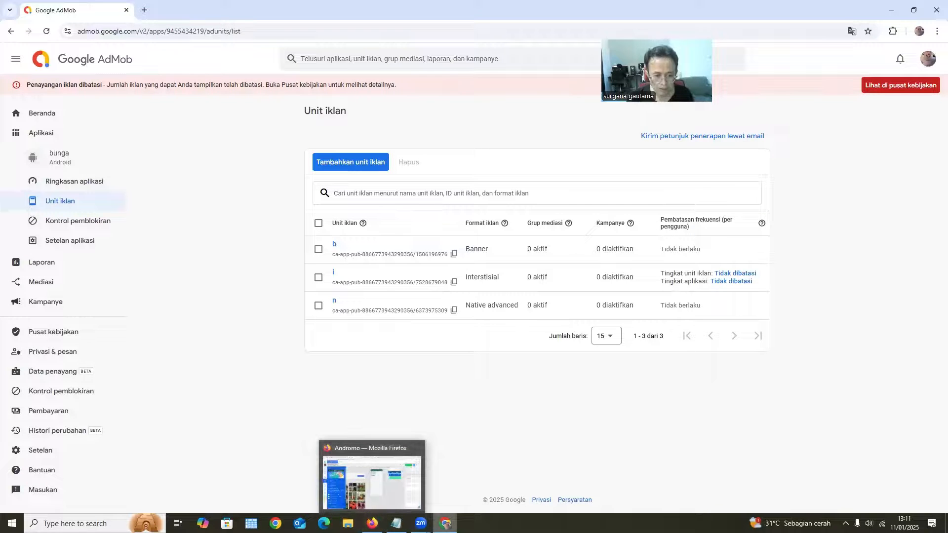
{"action": "left_click", "coordinate": [372, 523]}
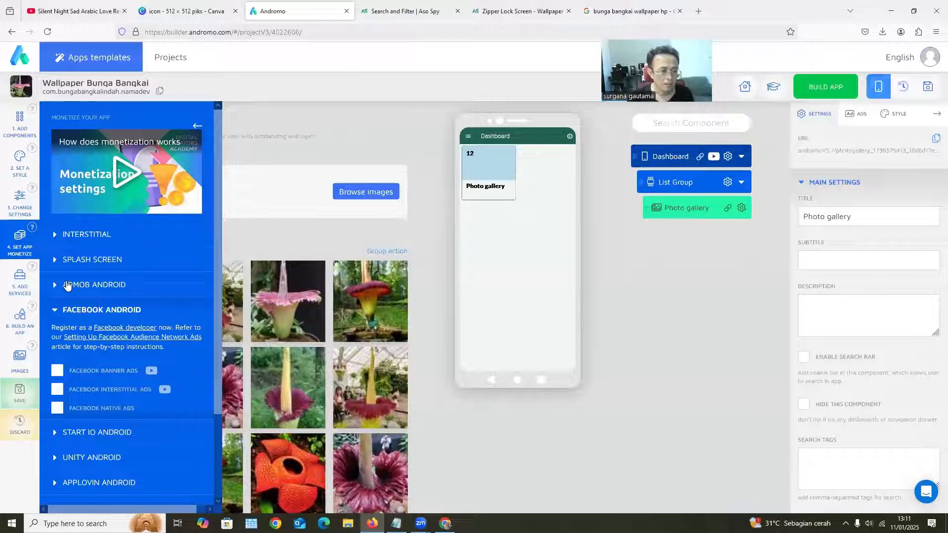
In the AdMob Android monetization settings, fill in the copied AdMob app ID and enable banner and interstitial ads
{"action": "left_click", "coordinate": [67, 285]}
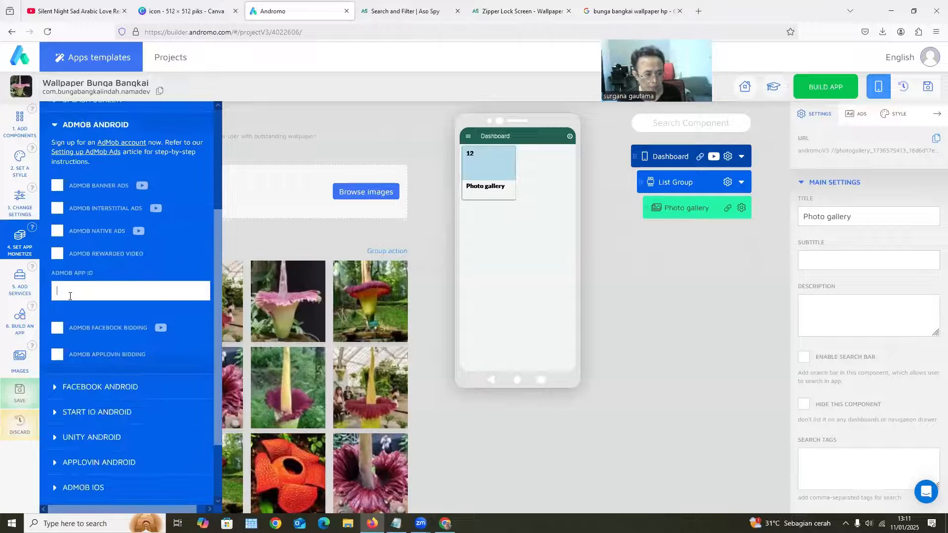
{"action": "left_click", "coordinate": [57, 189]}
{"action": "left_click", "coordinate": [57, 259]}
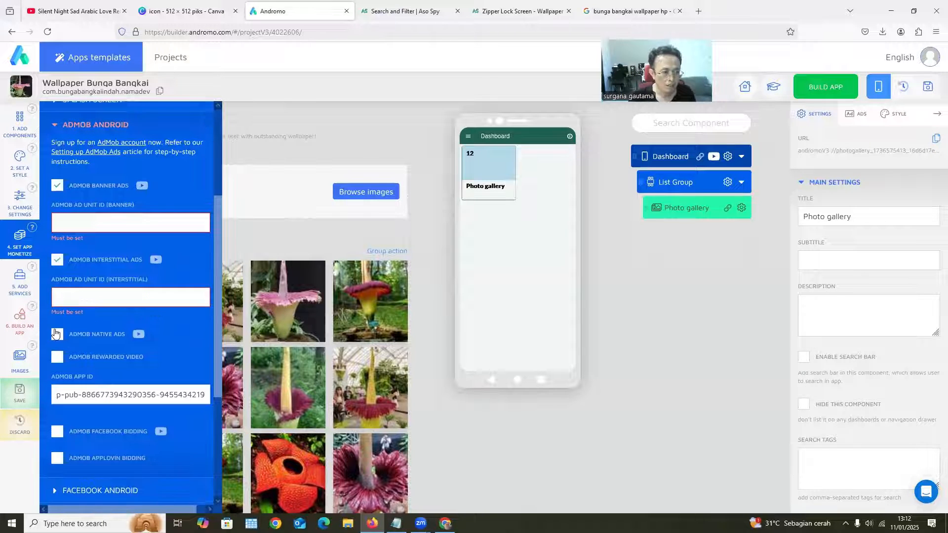
{"action": "left_click", "coordinate": [57, 334]}
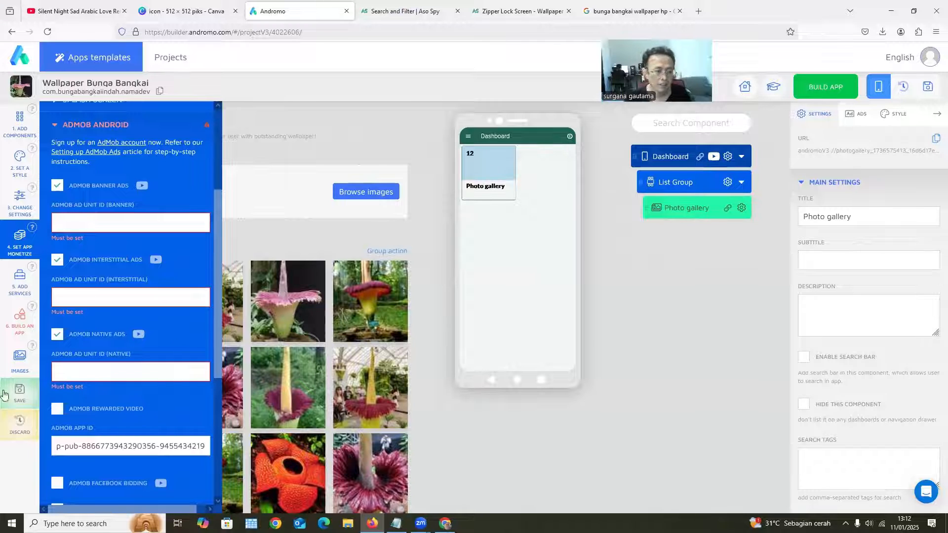
{"action": "left_click", "coordinate": [57, 335]}
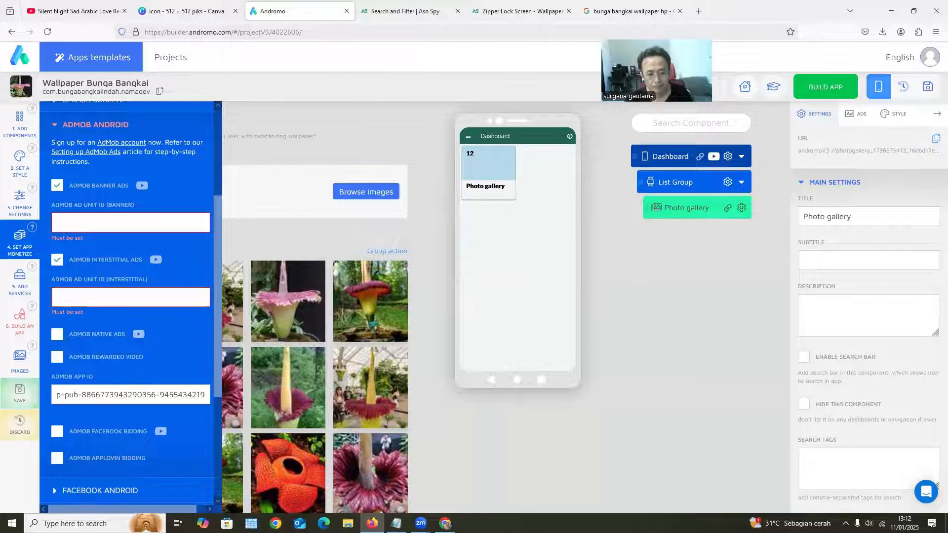
Copy the ID of banner unit "b" from AdMob and paste it as Andromo's AdMob banner ad unit ID
{"action": "key", "text": "alt+Tab"}
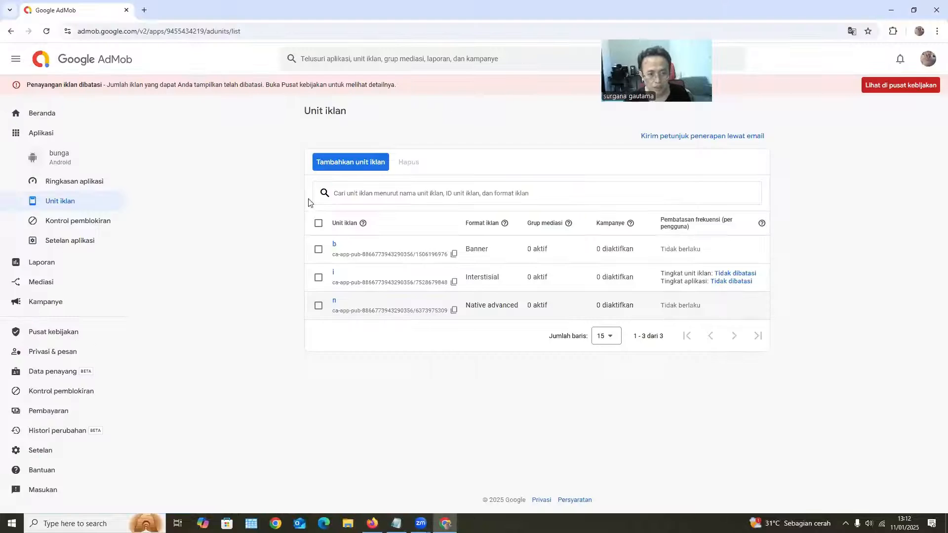
{"action": "left_click", "coordinate": [455, 255]}
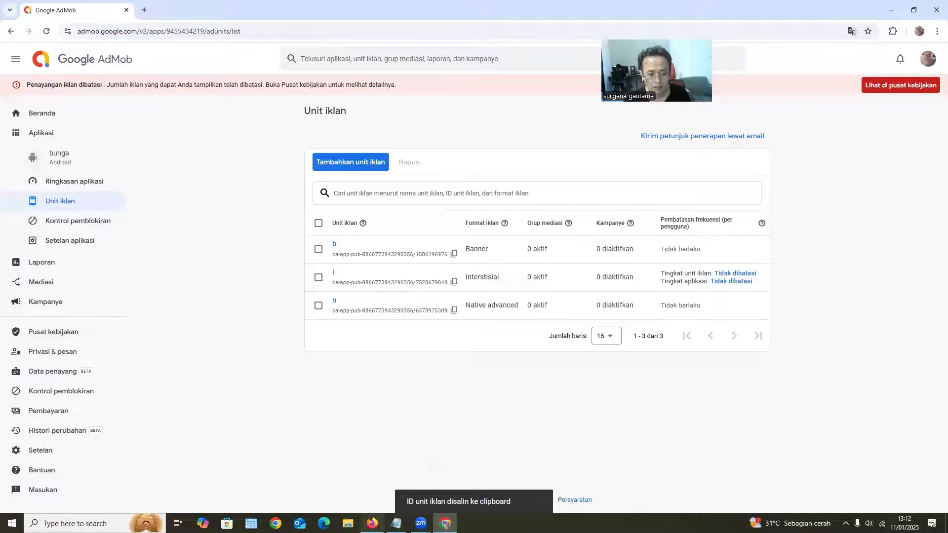
{"action": "left_click", "coordinate": [372, 523]}
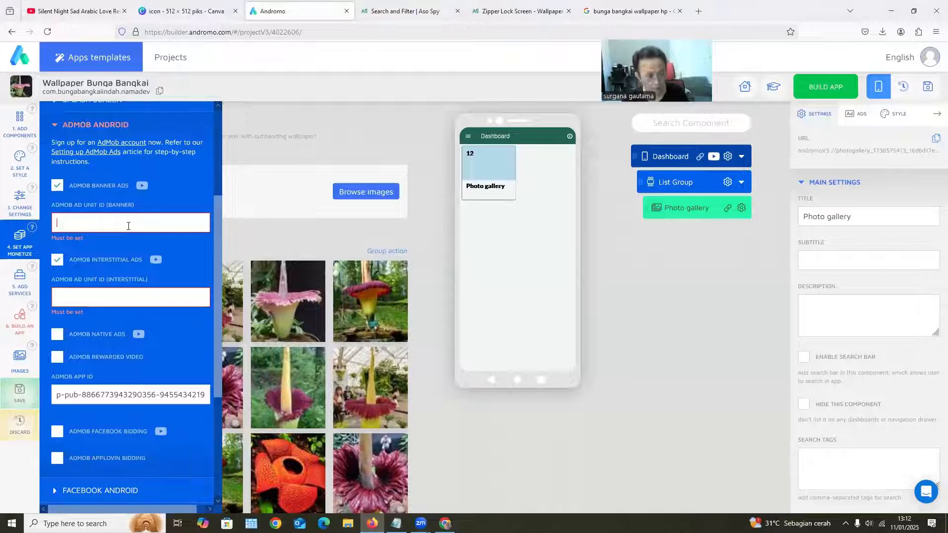
{"action": "key", "text": "ctrl+v"}
Copy the ID of interstitial unit "i" from AdMob and paste it as Andromo's interstitial ad unit ID
{"action": "key", "text": "alt+Tab"}
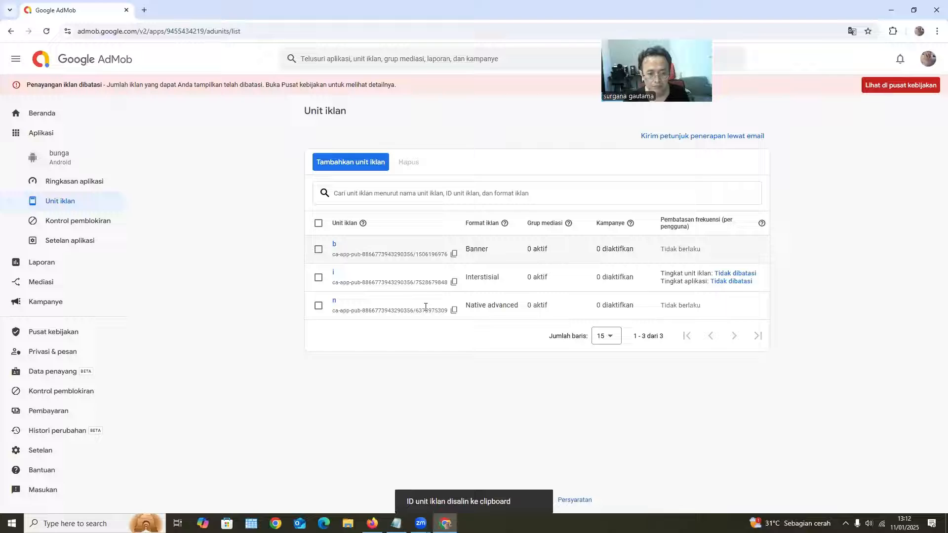
{"action": "left_click", "coordinate": [453, 282]}
{"action": "left_click", "coordinate": [372, 523]}
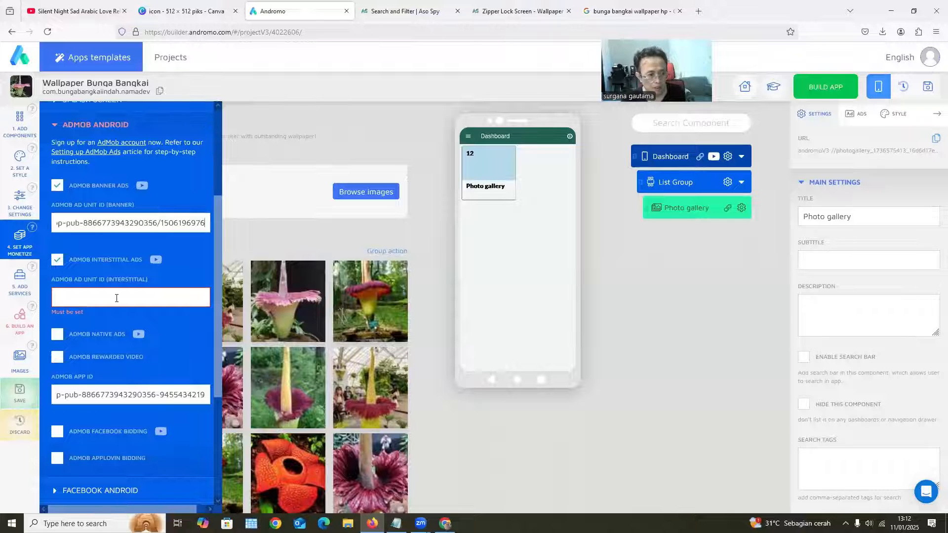
{"action": "left_click", "coordinate": [116, 298]}
{"action": "key", "text": "ctrl+v"}
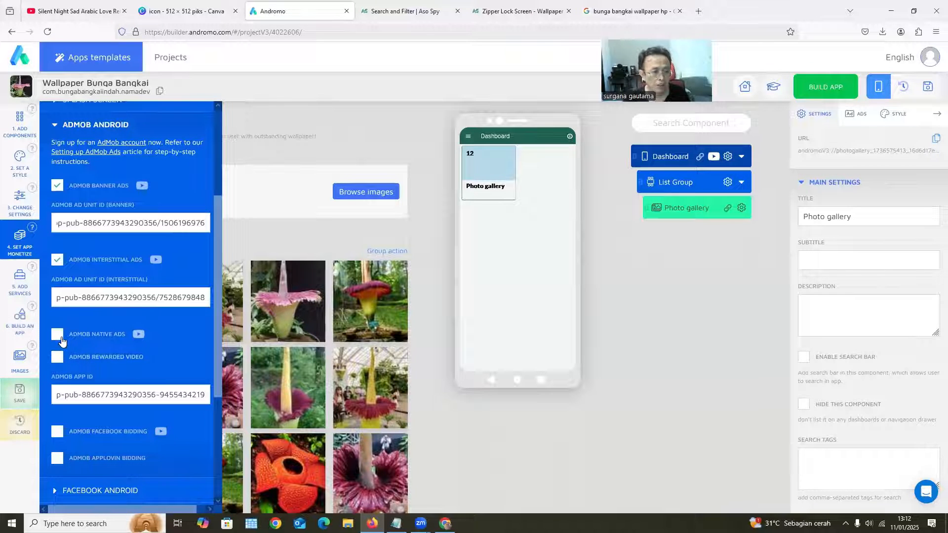
Enable AdMob native ads, paste the ID of unit "n" from AdMob as the native ad unit ID, and save the project
{"action": "left_click", "coordinate": [58, 336]}
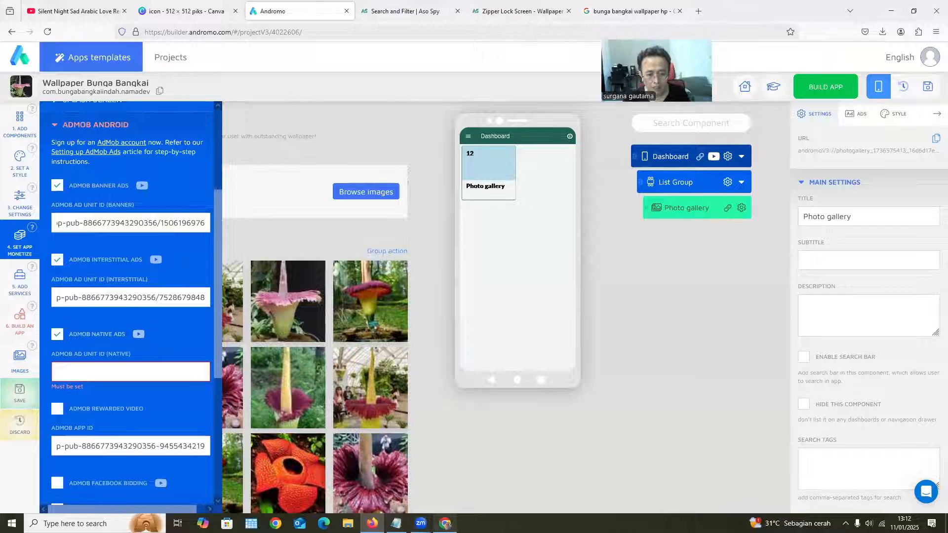
{"action": "key", "text": "alt+Tab"}
{"action": "left_click", "coordinate": [453, 310]}
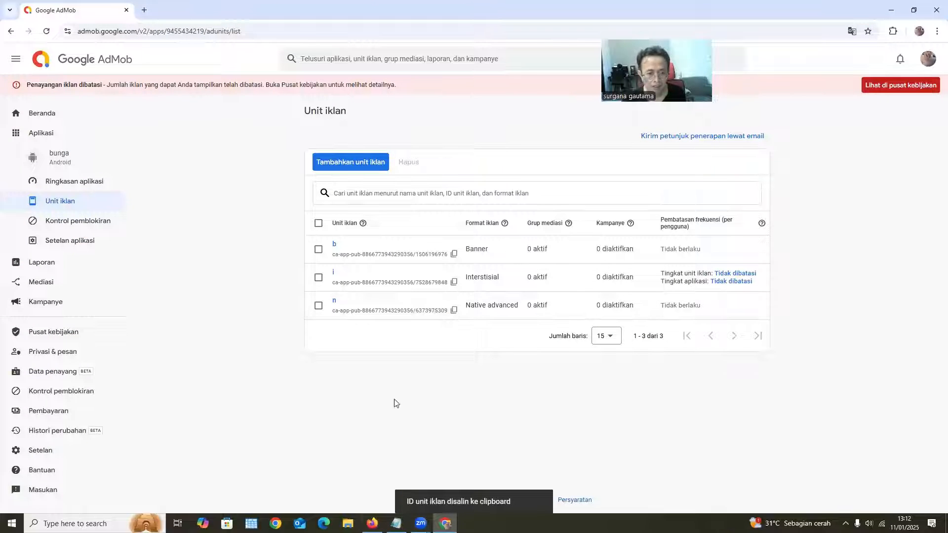
{"action": "left_click", "coordinate": [372, 523]}
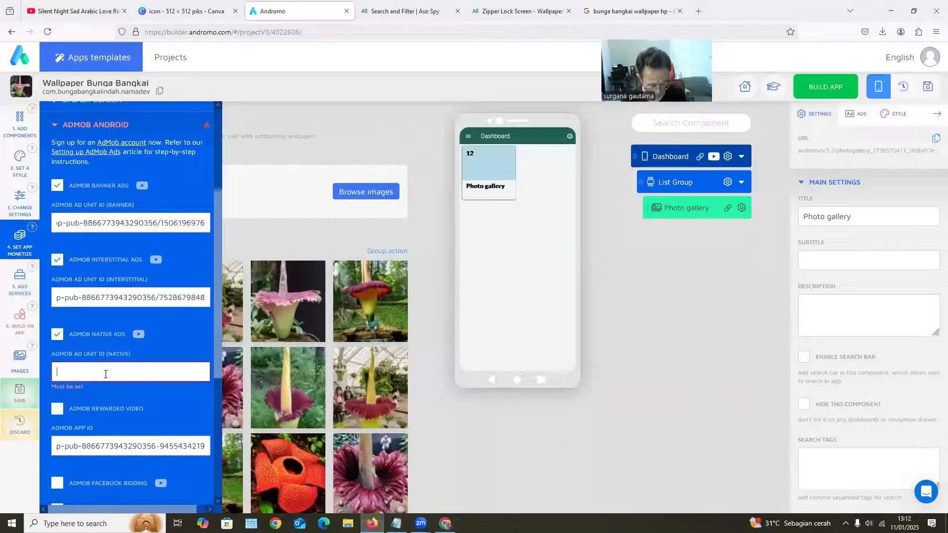
{"action": "key", "text": "ctrl+v"}
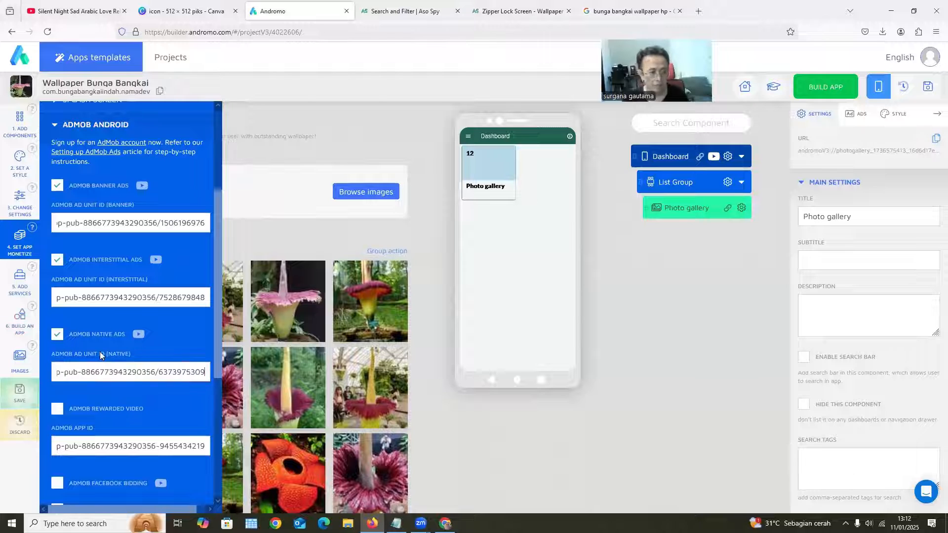
{"action": "left_click", "coordinate": [928, 88]}
{"action": "left_click", "coordinate": [450, 289]}
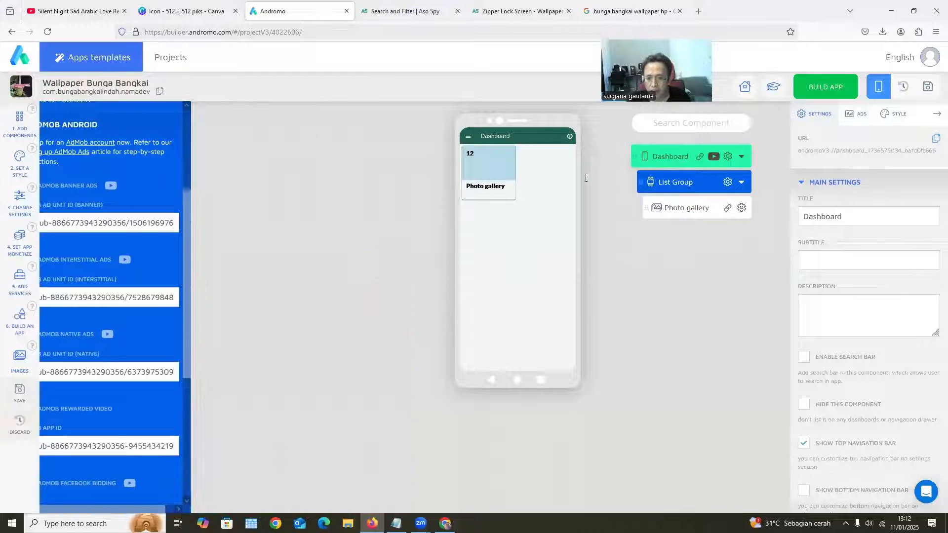
Change the Dashboard component's title to "Bunga bangkai" and save the project
{"action": "key", "text": "shift+Home"}
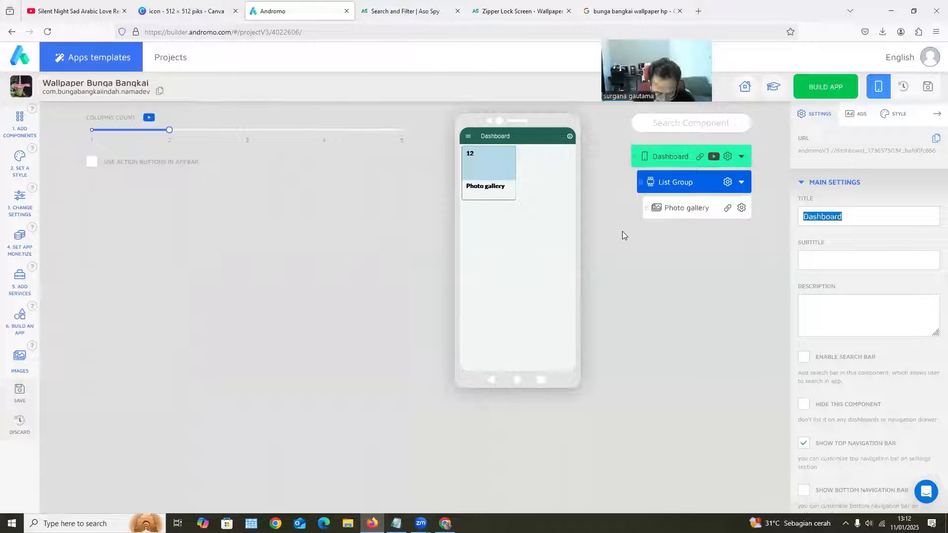
{"action": "type", "text": "Bunga bangkai"}
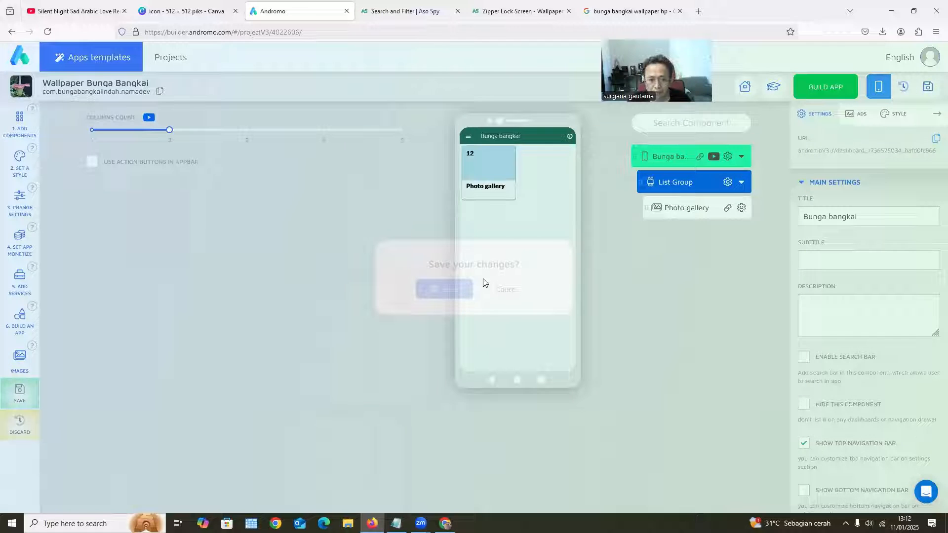
{"action": "left_click", "coordinate": [437, 286]}
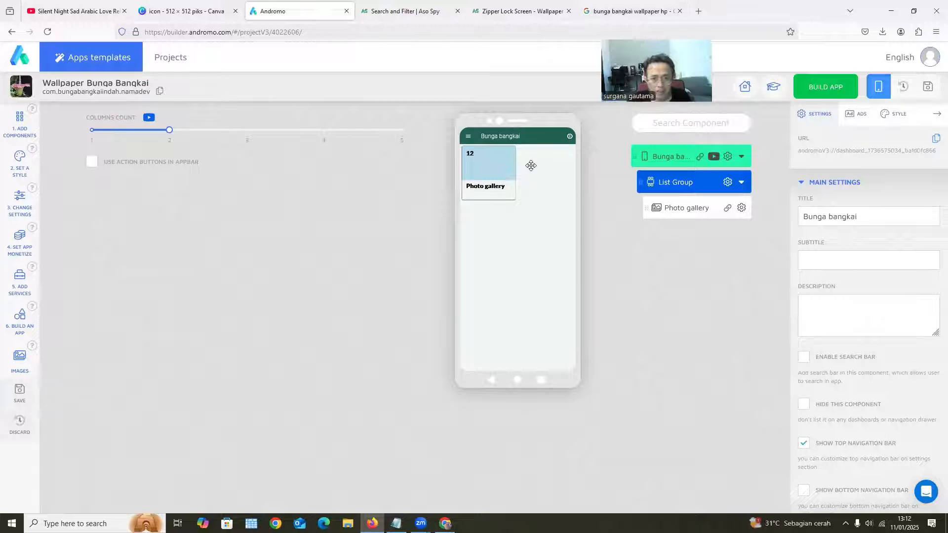
From the Google image results, save the Wisata Bukittinggi Padang corpse flower picture to Downloads as "zzz" without replacing images.jpg
{"action": "left_click", "coordinate": [623, 11]}
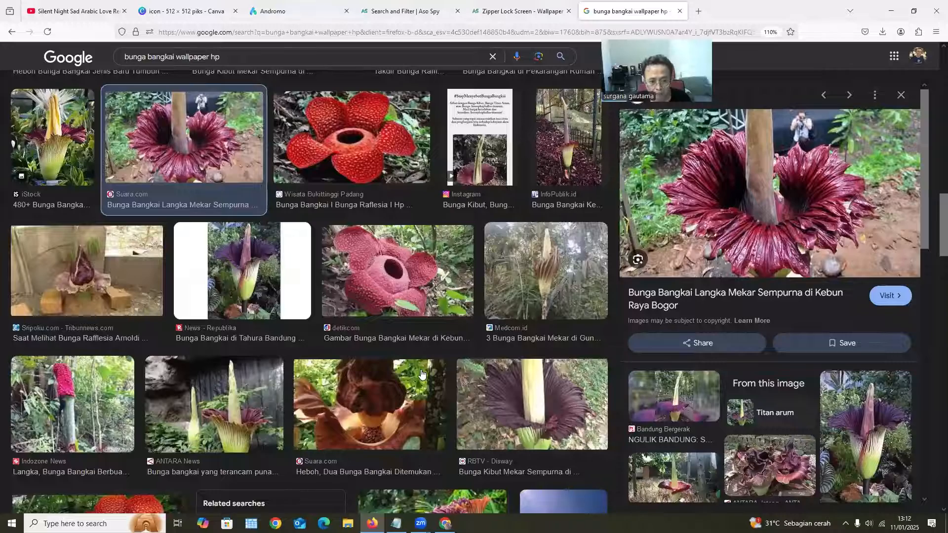
{"action": "scroll", "coordinate": [421, 373], "scroll_direction": "down", "scroll_amount": 7}
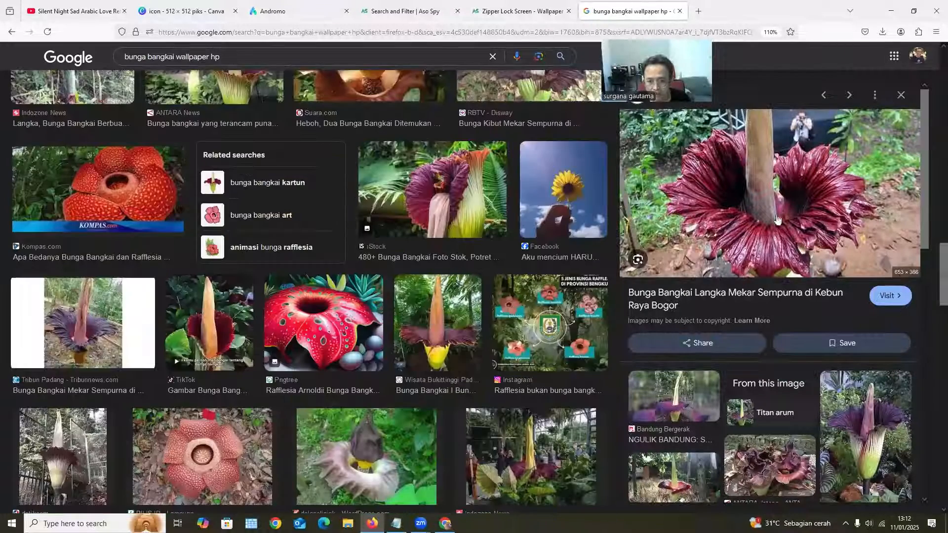
{"action": "key", "text": "Right"}
{"action": "right_click", "coordinate": [787, 199]}
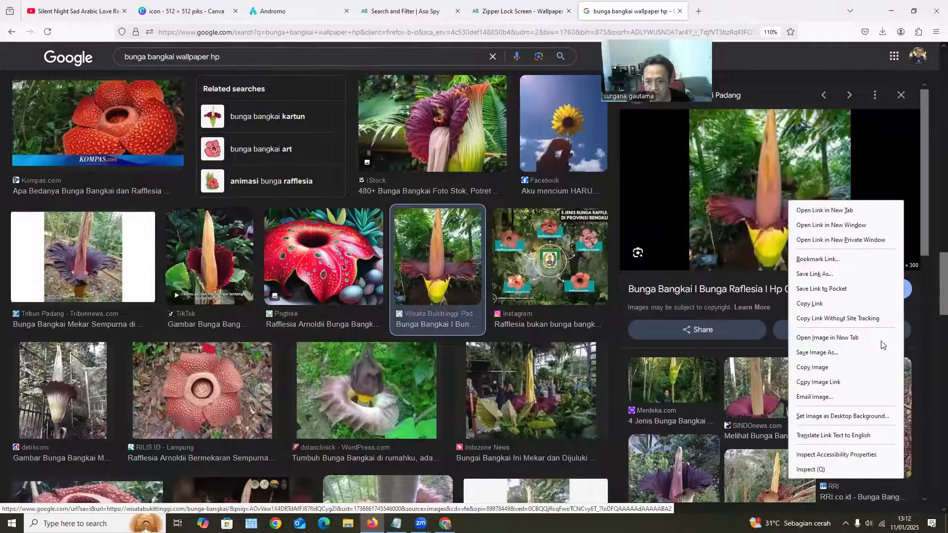
{"action": "left_click", "coordinate": [851, 353]}
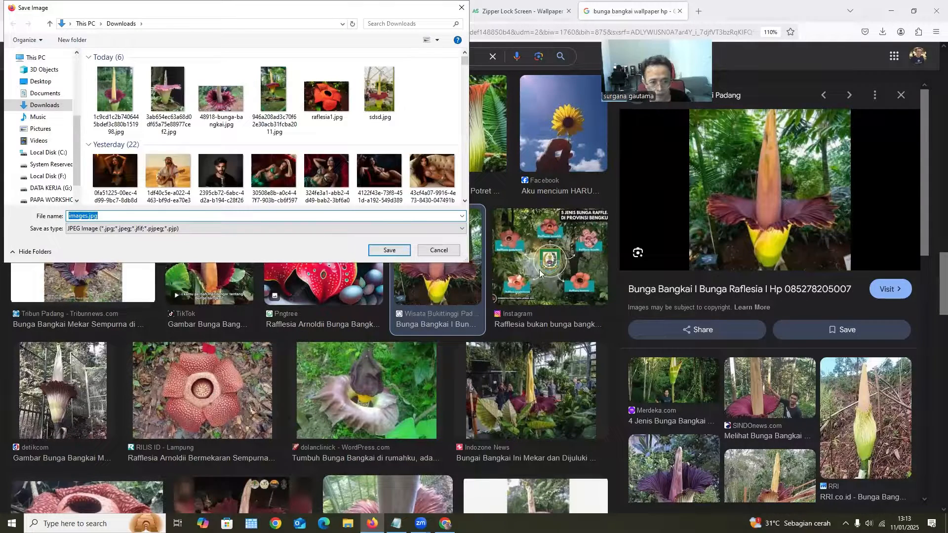
{"action": "key", "text": "Return"}
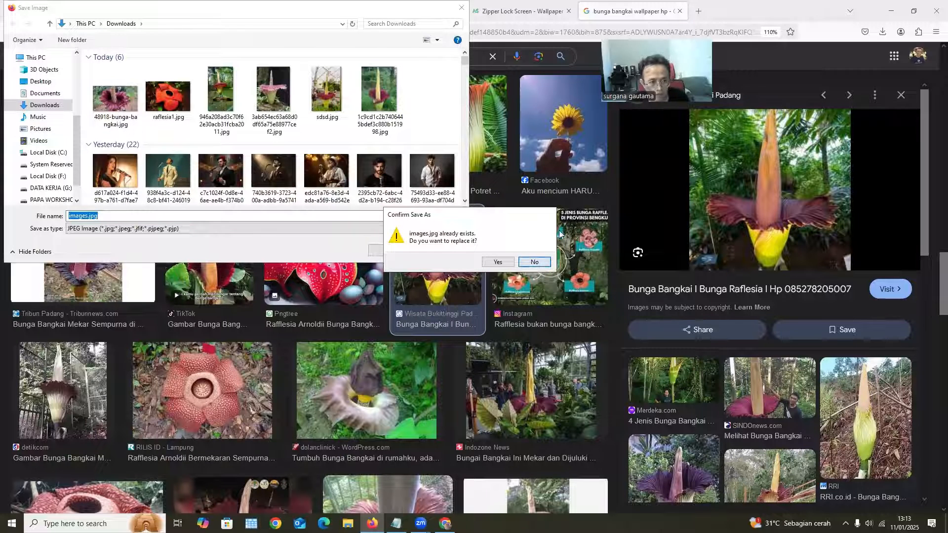
{"action": "left_click", "coordinate": [527, 262]}
{"action": "type", "text": "zz"}
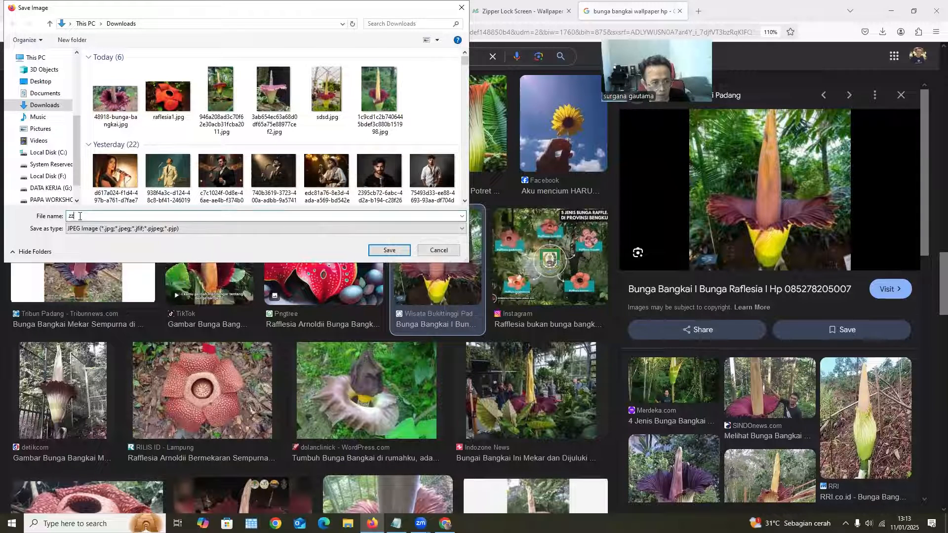
{"action": "type", "text": "z"}
{"action": "left_click", "coordinate": [389, 254]}
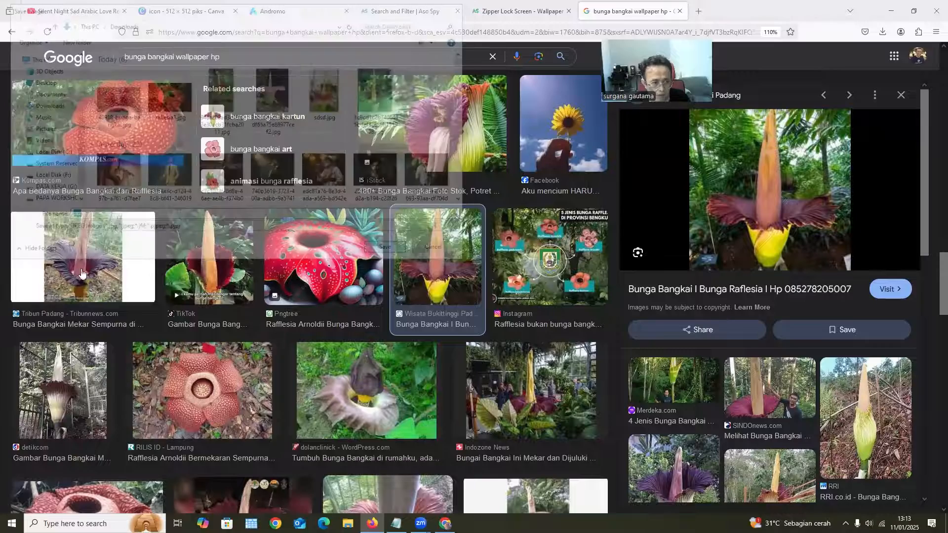
Save the RILIS ID Rafflesia Arnoldii image to Downloads as "imagxcxces.jpg"
{"action": "scroll", "coordinate": [310, 295], "scroll_direction": "down", "scroll_amount": 4}
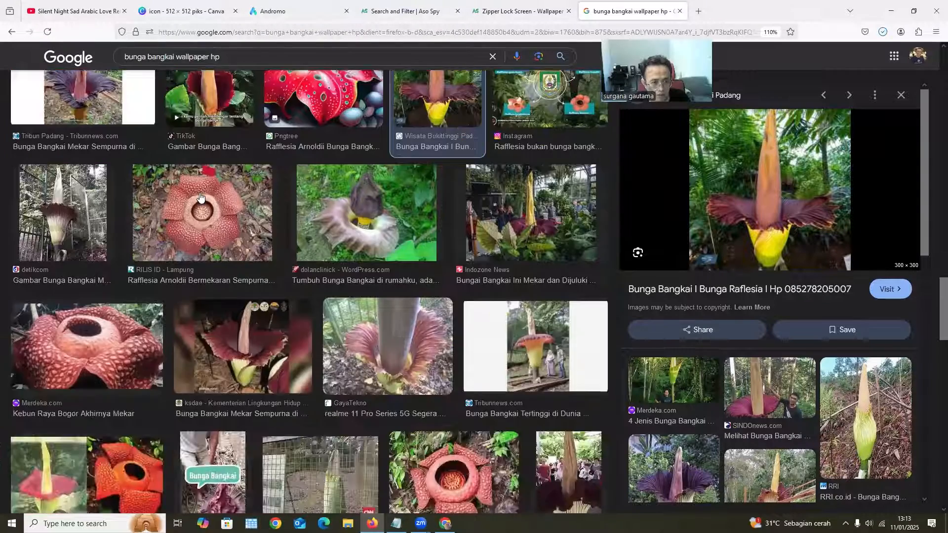
{"action": "left_click", "coordinate": [202, 212]}
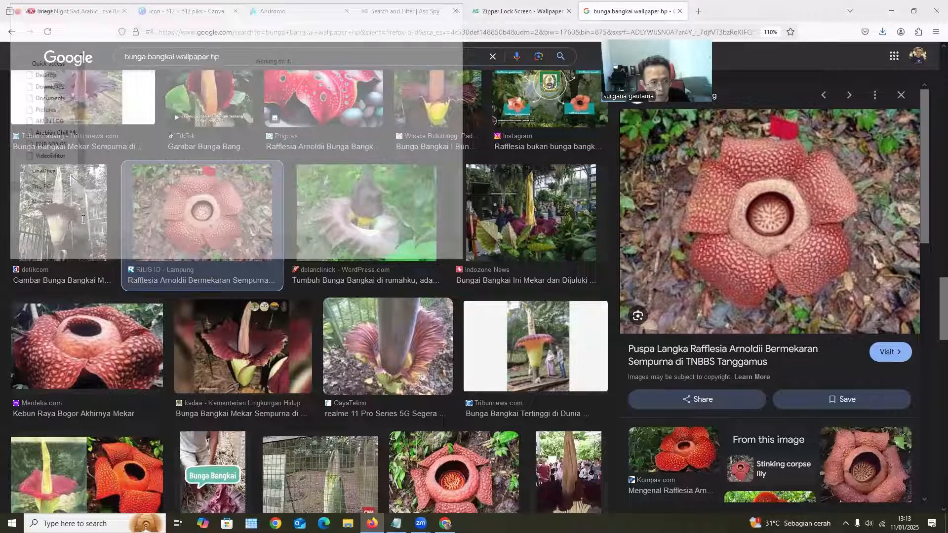
{"action": "left_click", "coordinate": [82, 216]}
{"action": "type", "text": "xcxces.jpg"}
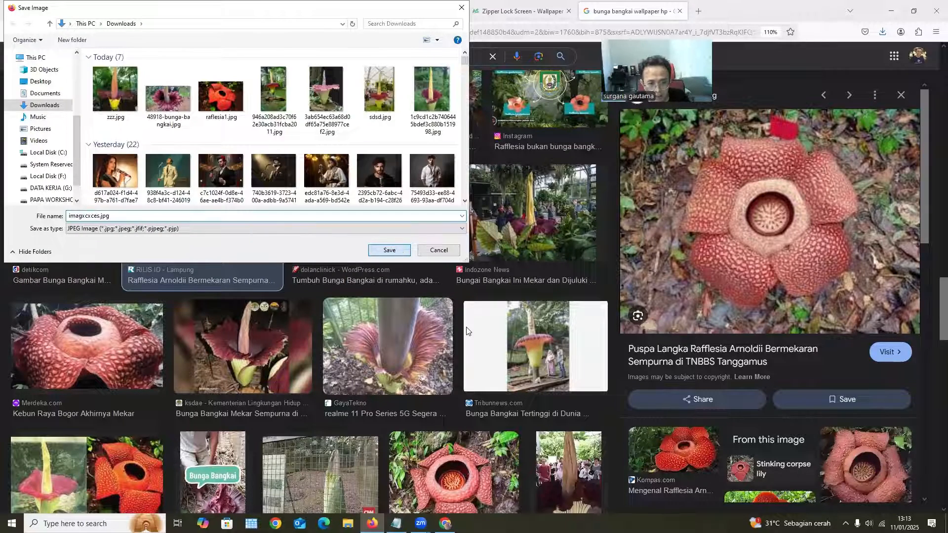
{"action": "key", "text": "Return"}
Save the Warta Kota corpse flower image to Downloads as "bunga-bangkai-medan.jpg"
{"action": "scroll", "coordinate": [587, 246], "scroll_direction": "down", "scroll_amount": 5}
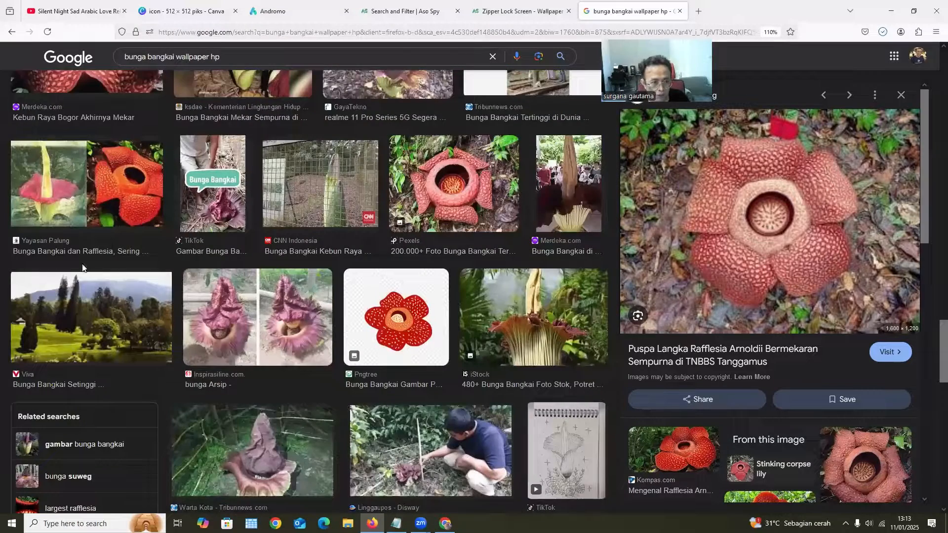
{"action": "scroll", "coordinate": [316, 330], "scroll_direction": "down", "scroll_amount": 3}
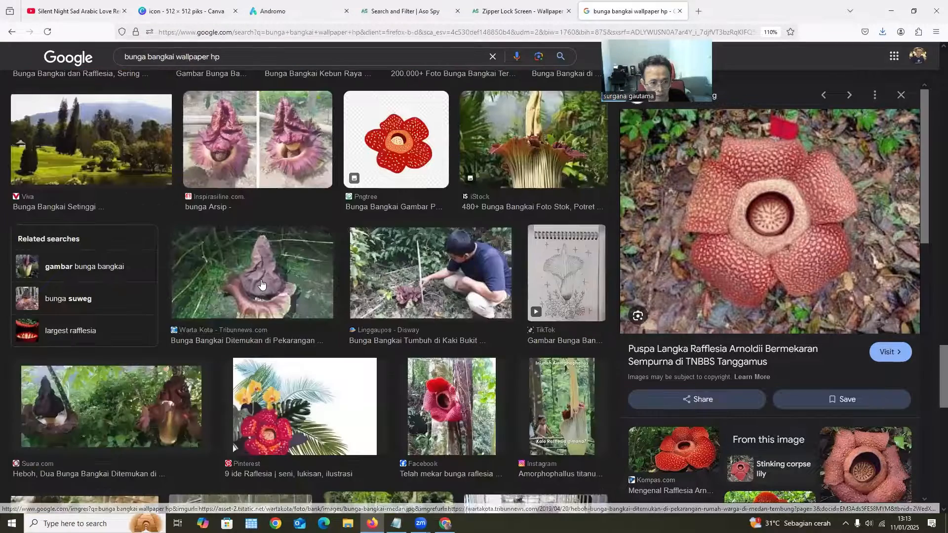
{"action": "left_click", "coordinate": [252, 272]}
{"action": "right_click", "coordinate": [789, 193]}
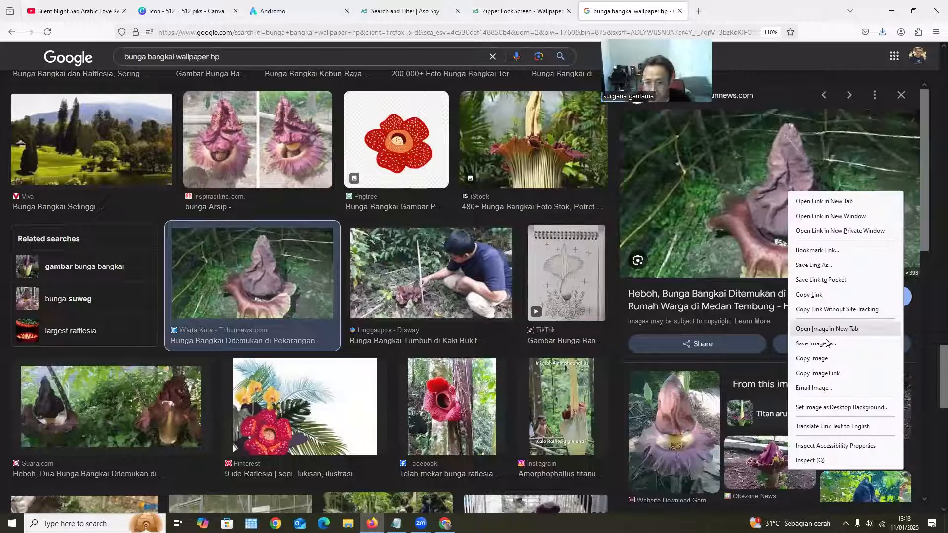
{"action": "left_click", "coordinate": [829, 346]}
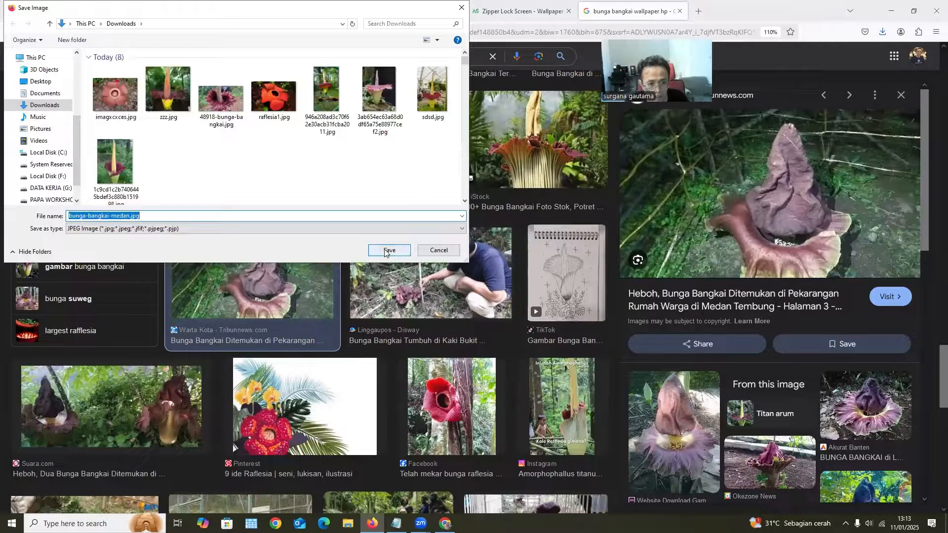
{"action": "key", "text": "Return"}
Save the Merdeka.com Kebun Raya Bogor corpse flower image to Downloads under its suggested file name
{"action": "scroll", "coordinate": [227, 403], "scroll_direction": "down", "scroll_amount": 6}
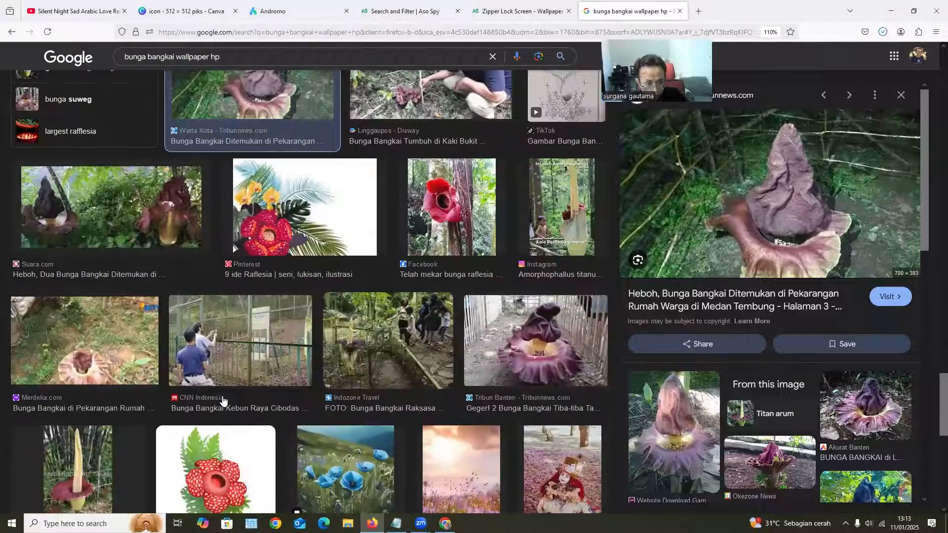
{"action": "scroll", "coordinate": [460, 348], "scroll_direction": "down", "scroll_amount": 5}
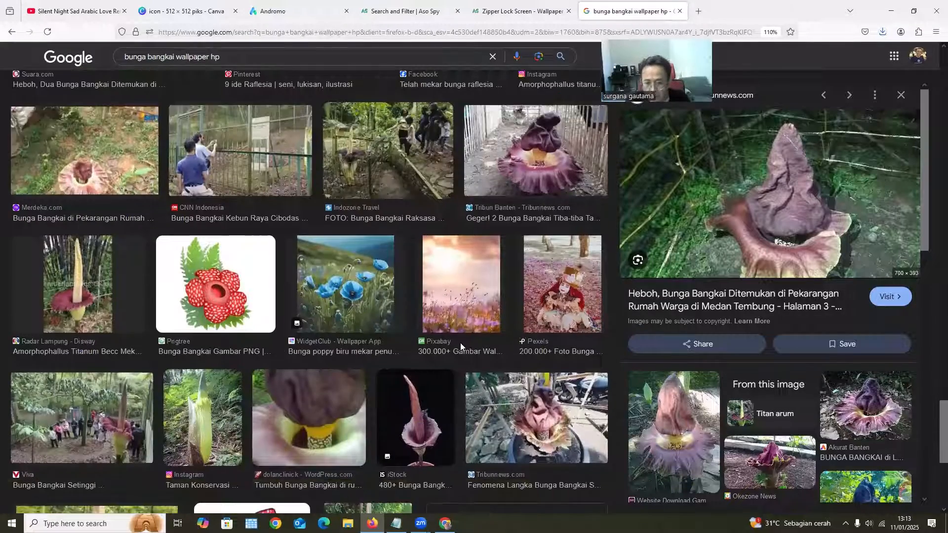
{"action": "scroll", "coordinate": [374, 244], "scroll_direction": "down", "scroll_amount": 4}
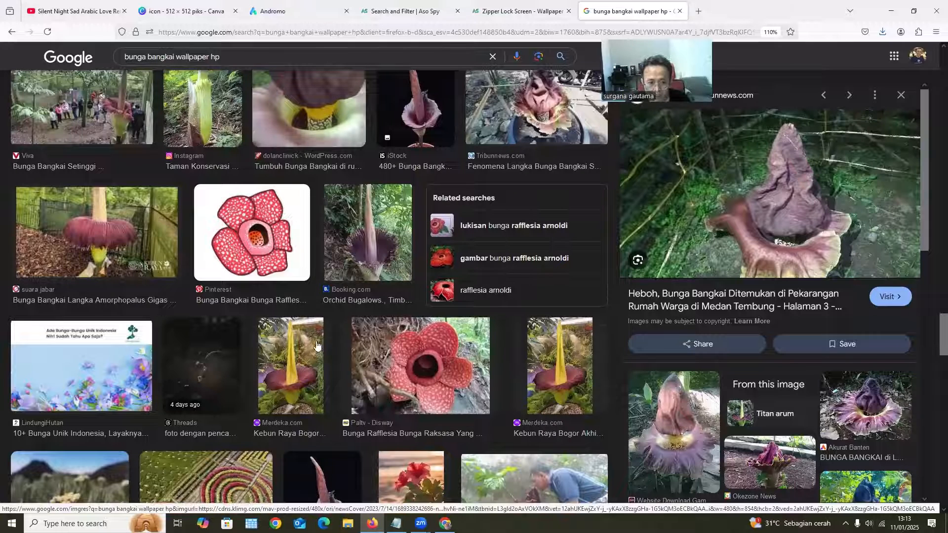
{"action": "left_click", "coordinate": [269, 359]}
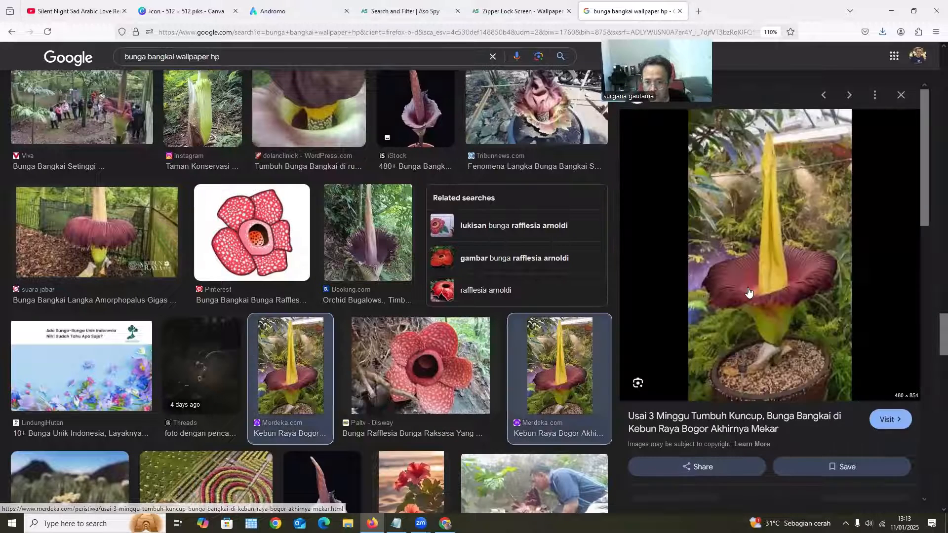
{"action": "right_click", "coordinate": [730, 277]}
{"action": "left_click", "coordinate": [795, 161]}
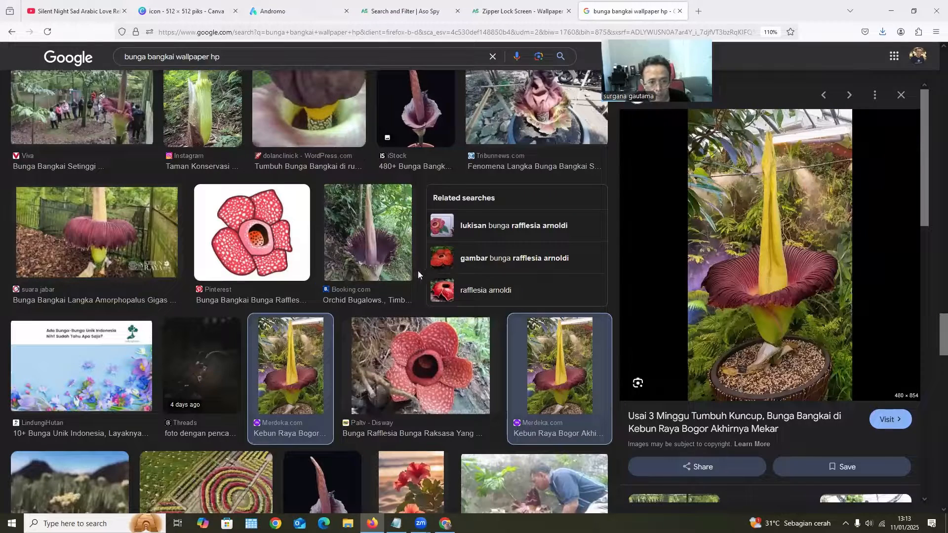
{"action": "left_click", "coordinate": [389, 251]}
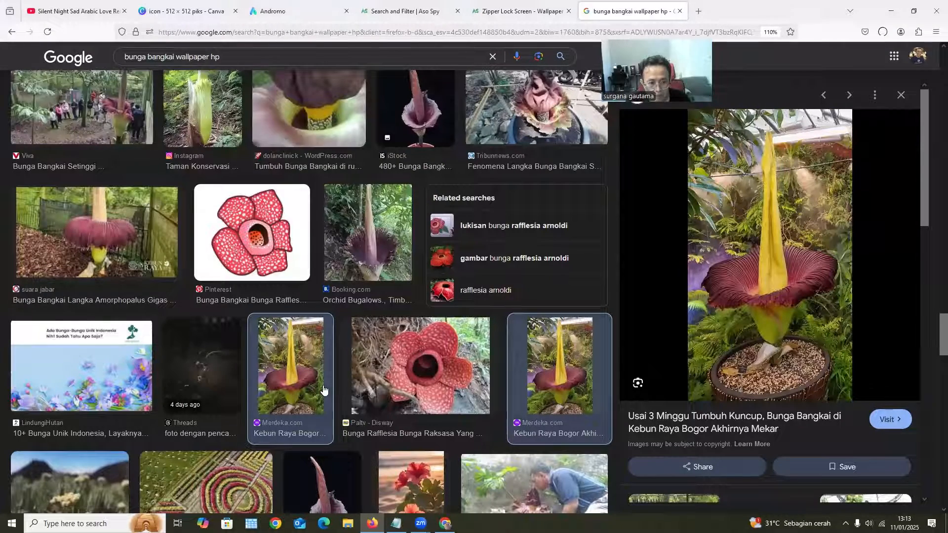
Save the Facebook Batu Katak corpse flower image to Downloads as "imaxxxges.jpg"
{"action": "scroll", "coordinate": [317, 231], "scroll_direction": "down", "scroll_amount": 7}
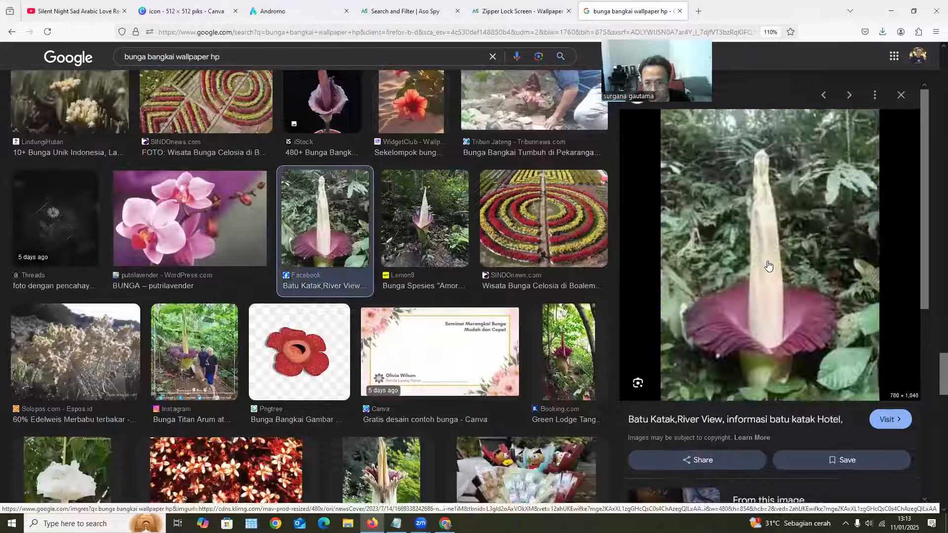
{"action": "right_click", "coordinate": [768, 263]}
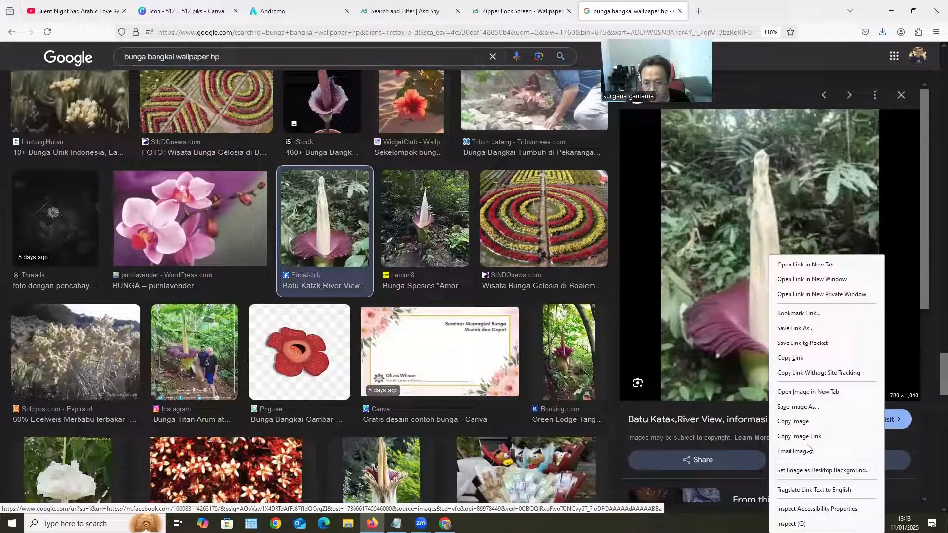
{"action": "left_click", "coordinate": [811, 406]}
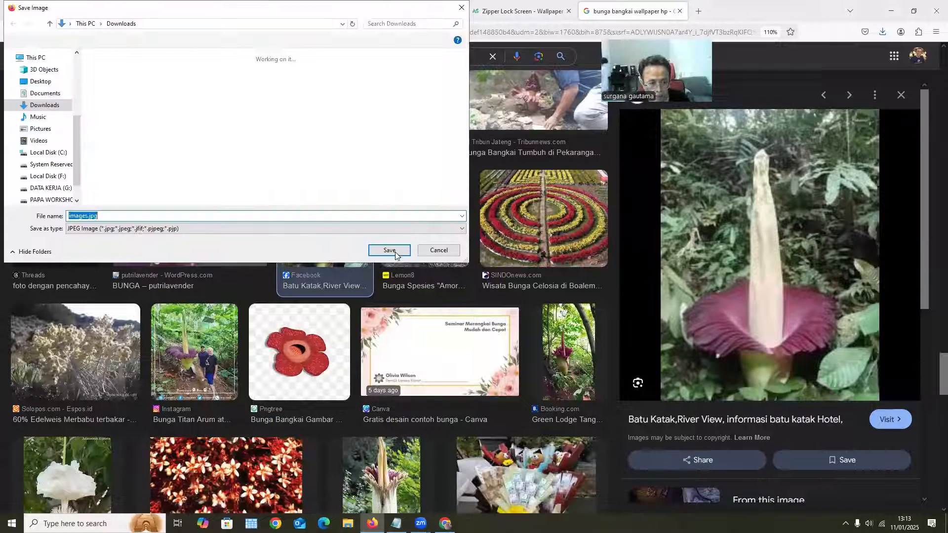
{"action": "left_click", "coordinate": [78, 216]}
{"action": "type", "text": "xxx"}
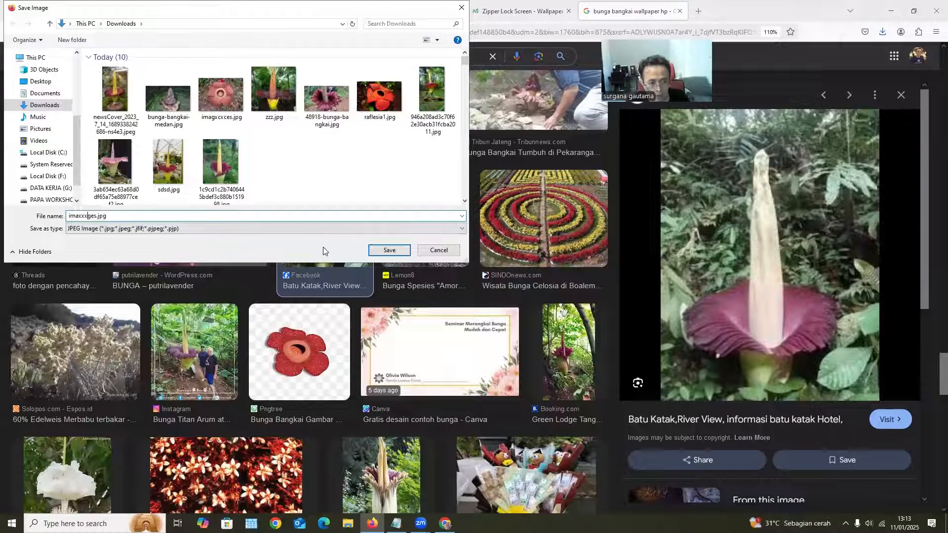
{"action": "left_click", "coordinate": [389, 250]}
Save the Pinterest Bunga Bangkai Art image to Downloads as "imagddfes.jpg"
{"action": "scroll", "coordinate": [321, 232], "scroll_direction": "down", "scroll_amount": 8}
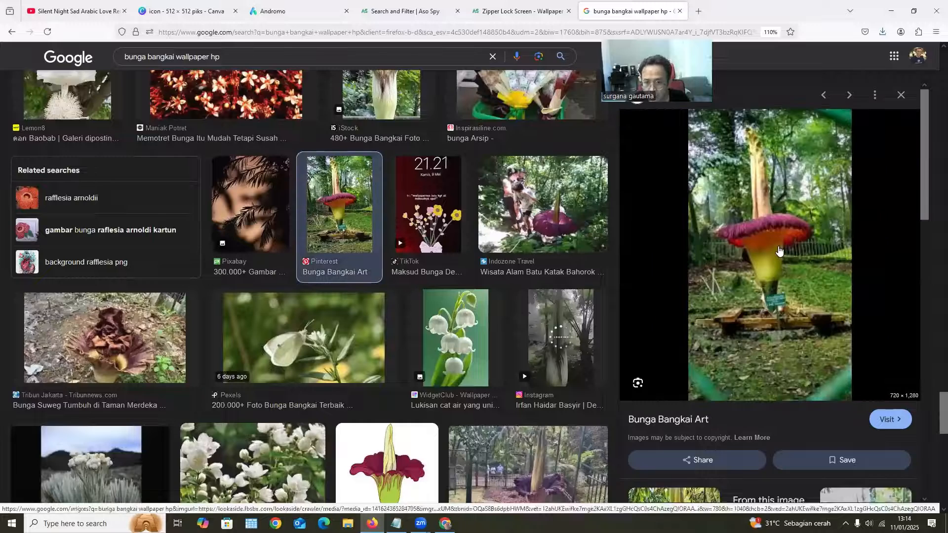
{"action": "right_click", "coordinate": [779, 247]}
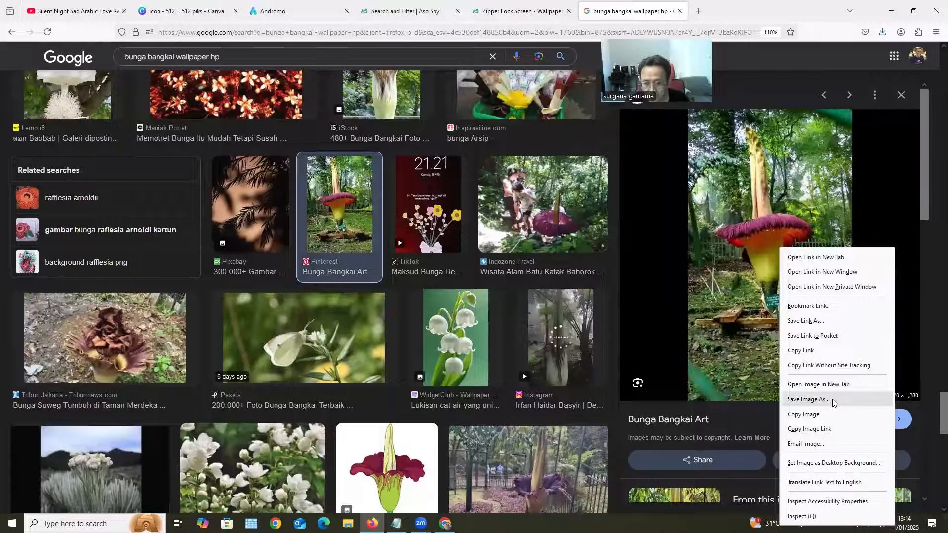
{"action": "left_click", "coordinate": [833, 399]}
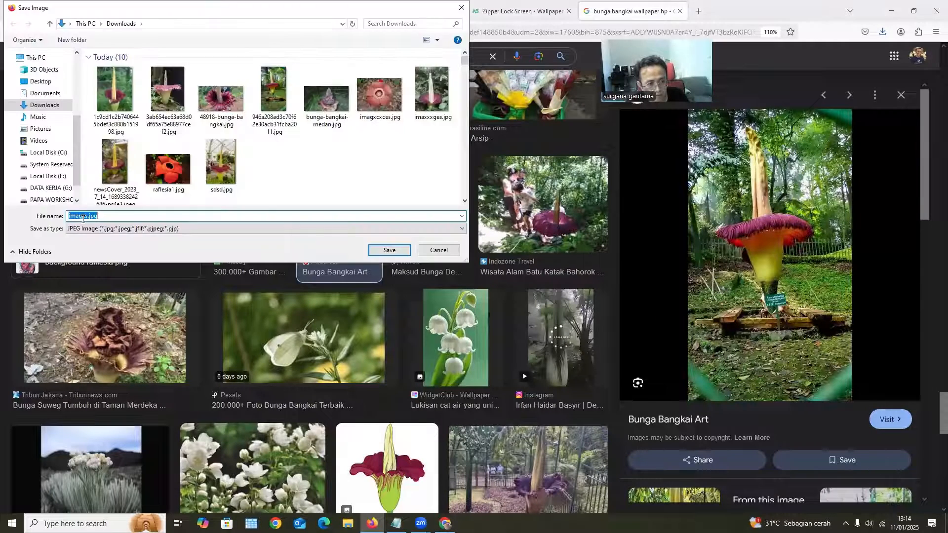
{"action": "left_click", "coordinate": [83, 218]}
{"action": "type", "text": "ddf"}
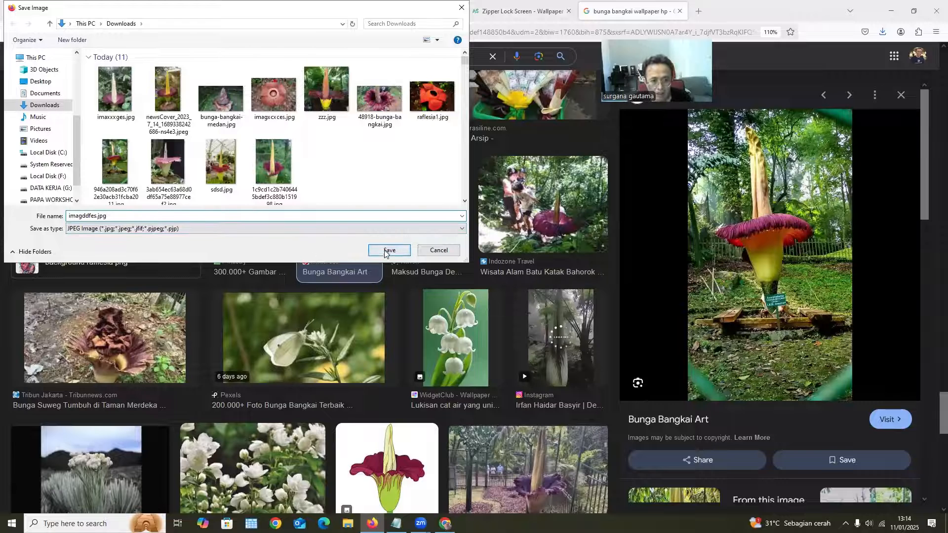
{"action": "left_click", "coordinate": [384, 250]}
Switch to Andromo, upload the seven files from imagddfes.jpg through icon.png to the Photo gallery component, and save the project
{"action": "left_click", "coordinate": [298, 14]}
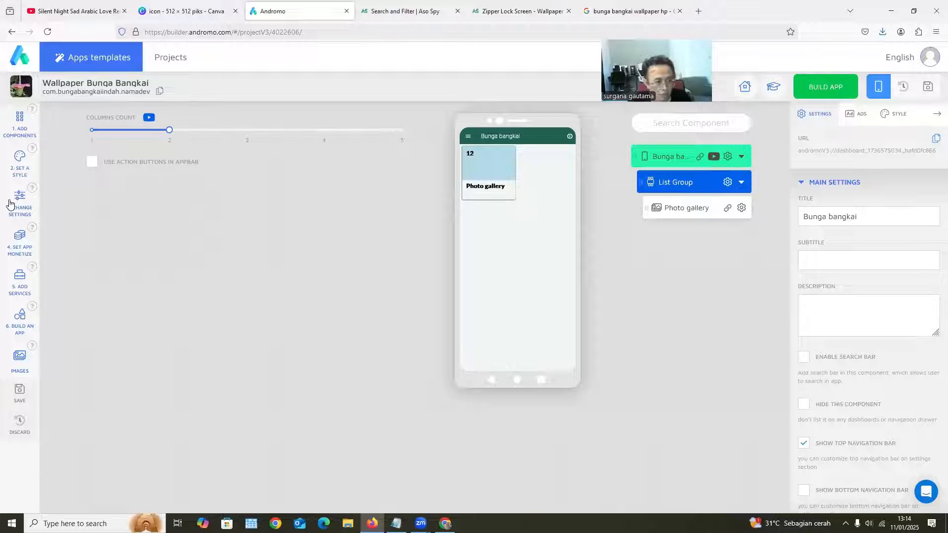
{"action": "left_click", "coordinate": [20, 132]}
{"action": "left_click", "coordinate": [686, 208]}
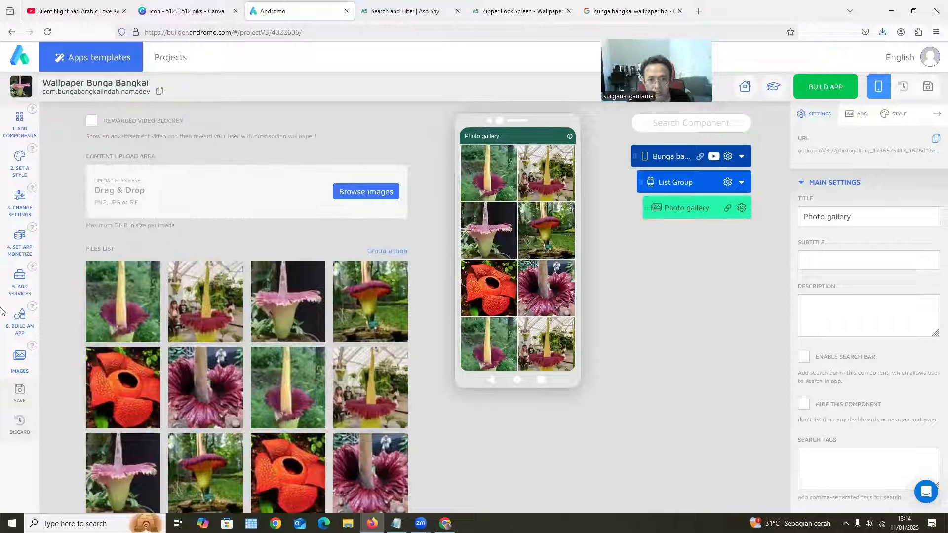
{"action": "left_click", "coordinate": [366, 192]}
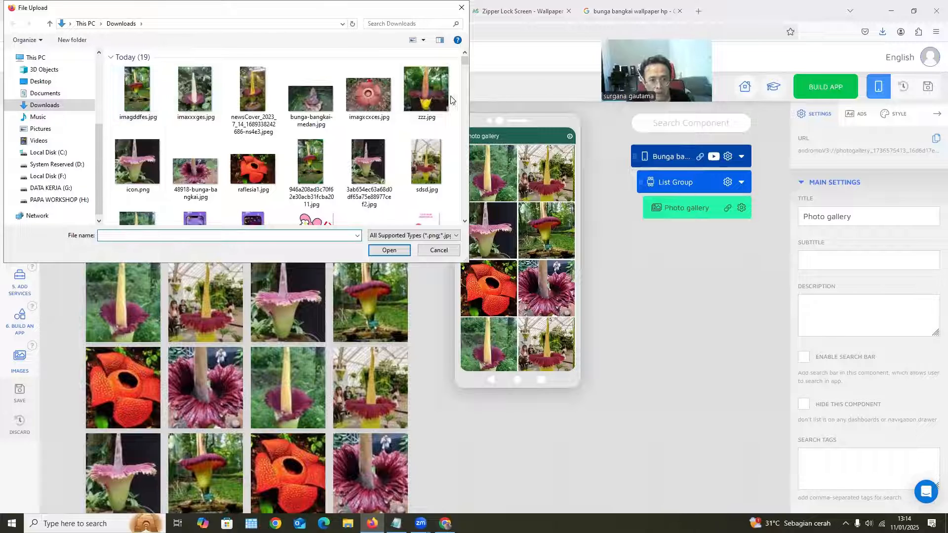
{"action": "left_click", "coordinate": [138, 162]}
{"action": "left_click", "coordinate": [137, 92], "text": "shift"}
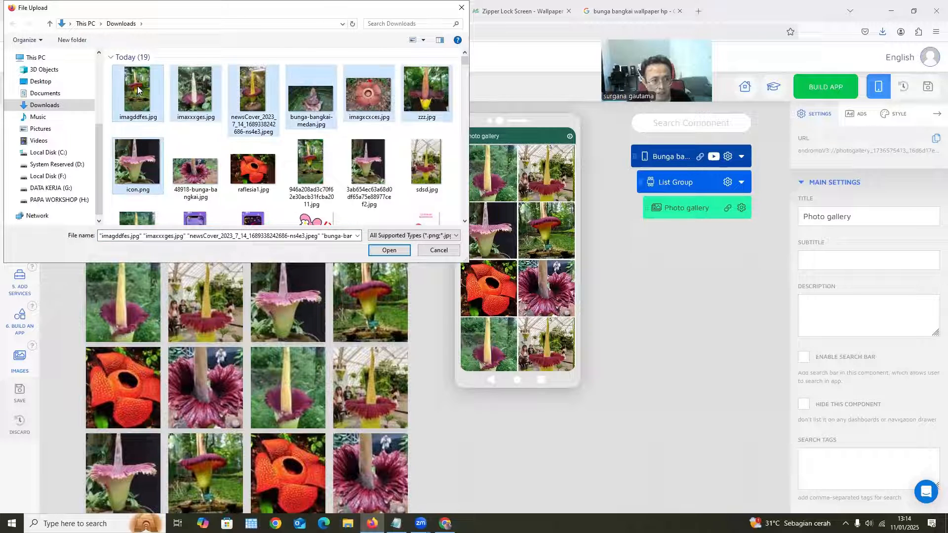
{"action": "left_click", "coordinate": [389, 250]}
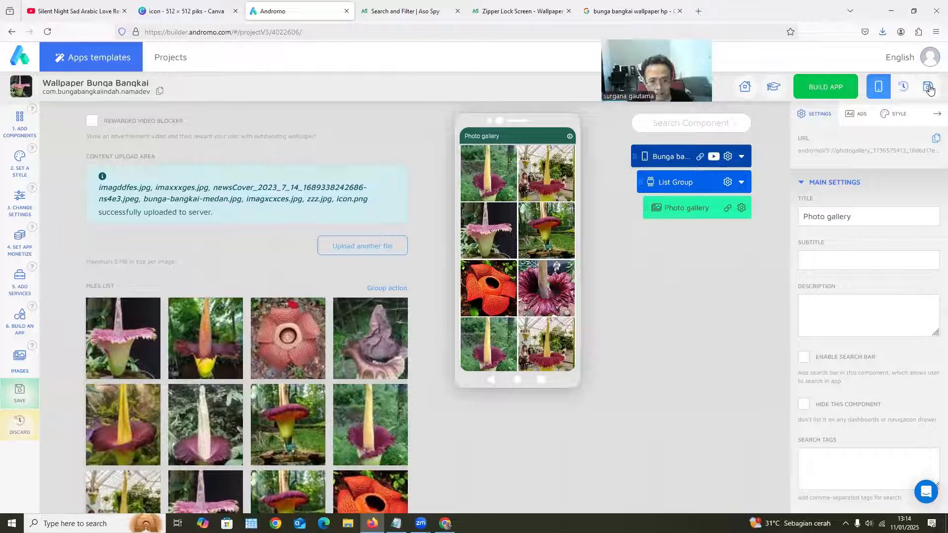
{"action": "left_click", "coordinate": [928, 87]}
{"action": "left_click", "coordinate": [446, 298]}
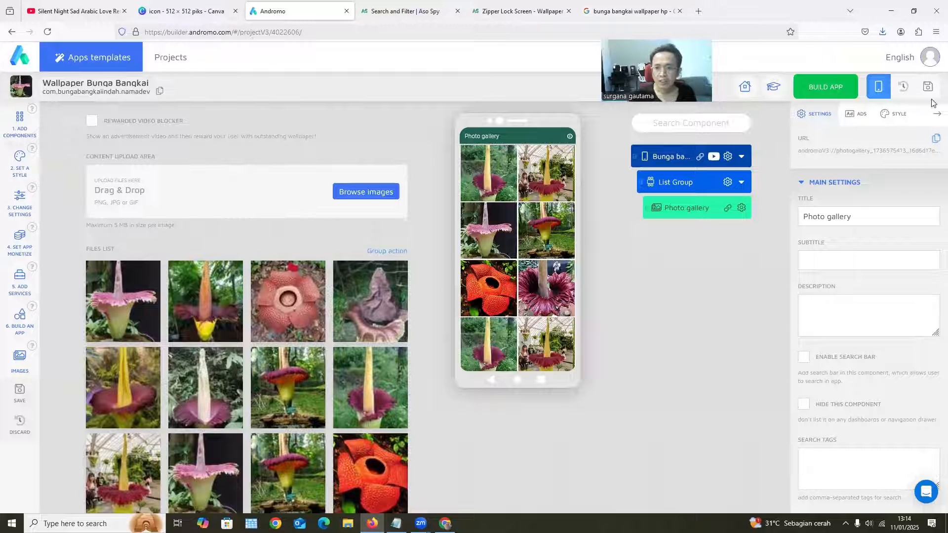
Start building the app as a Google Bundle
{"action": "left_click", "coordinate": [27, 319]}
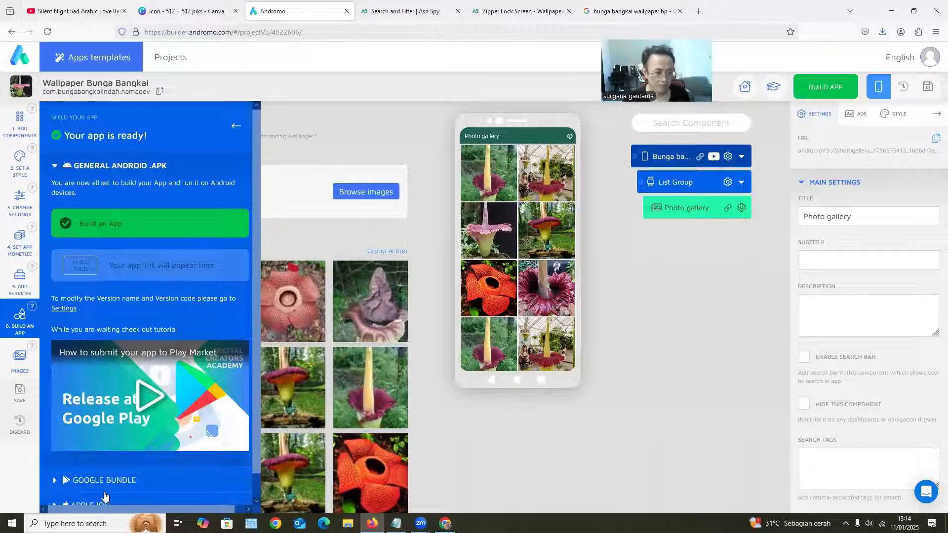
{"action": "left_click", "coordinate": [115, 480]}
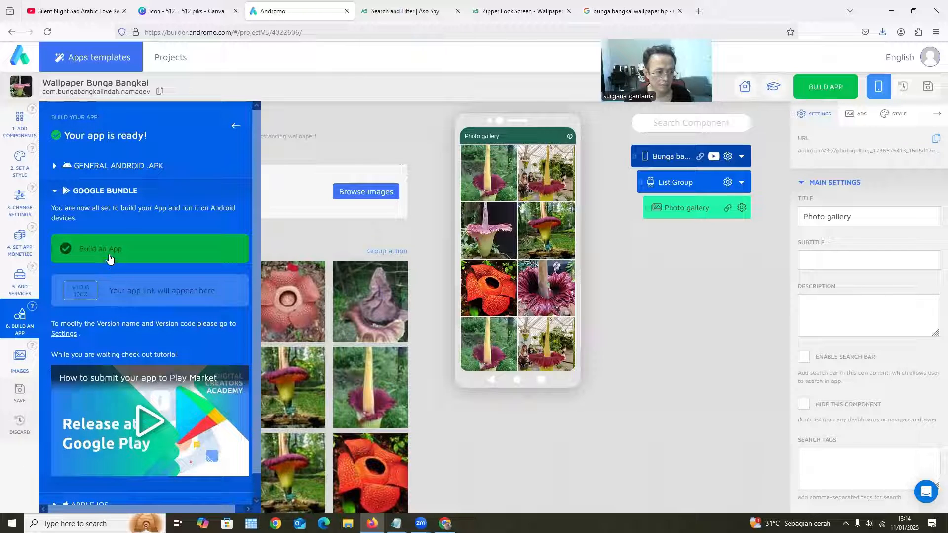
{"action": "left_click", "coordinate": [110, 258]}
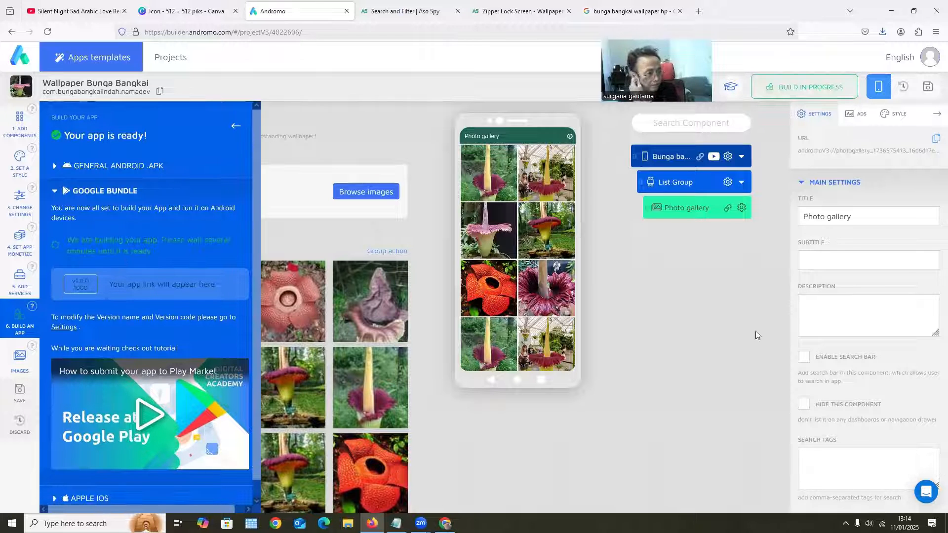
Switch to Canva and delete the corpse flower picture from the 512 × 512 icon design
{"action": "left_click", "coordinate": [180, 11]}
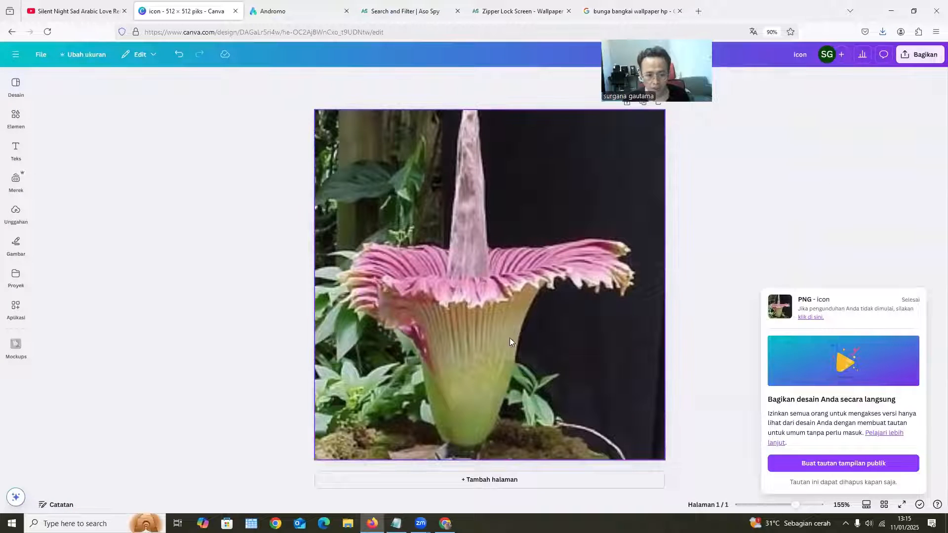
{"action": "left_click", "coordinate": [475, 253]}
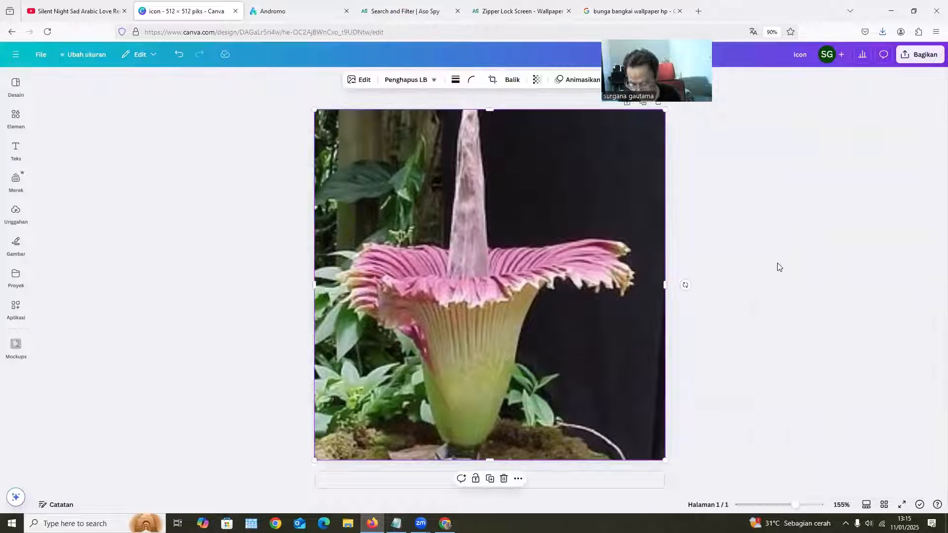
{"action": "key", "text": "Delete"}
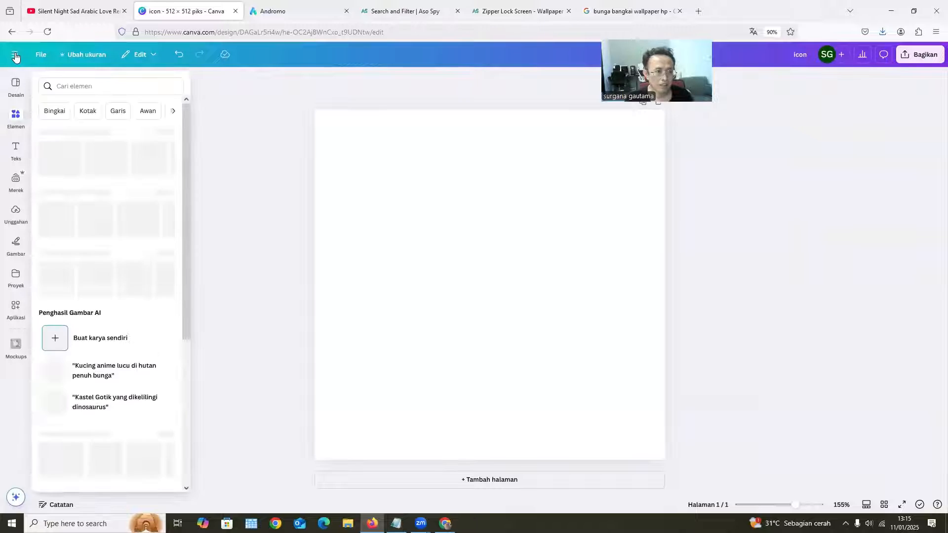
Return to the Canva home page and open the recent "Banner android" design
{"action": "left_click", "coordinate": [17, 55]}
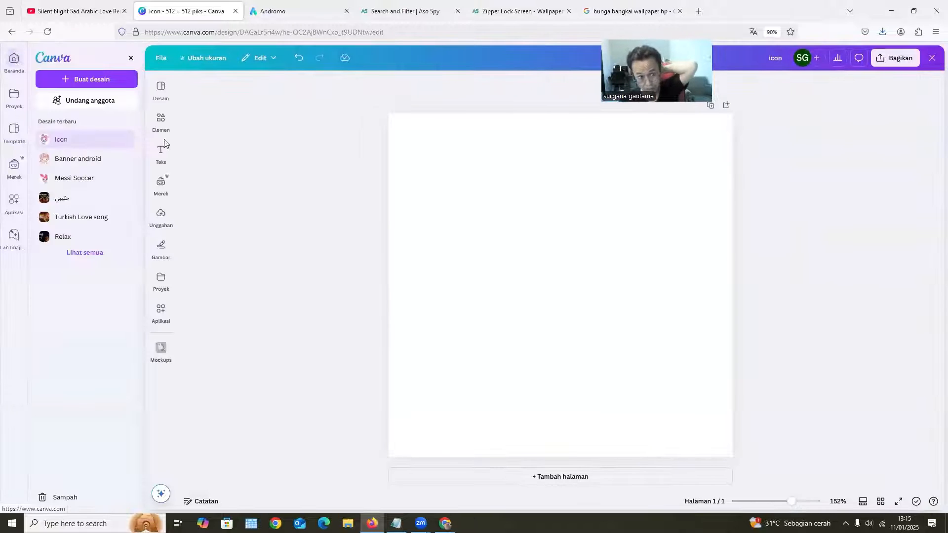
{"action": "left_click", "coordinate": [161, 182]}
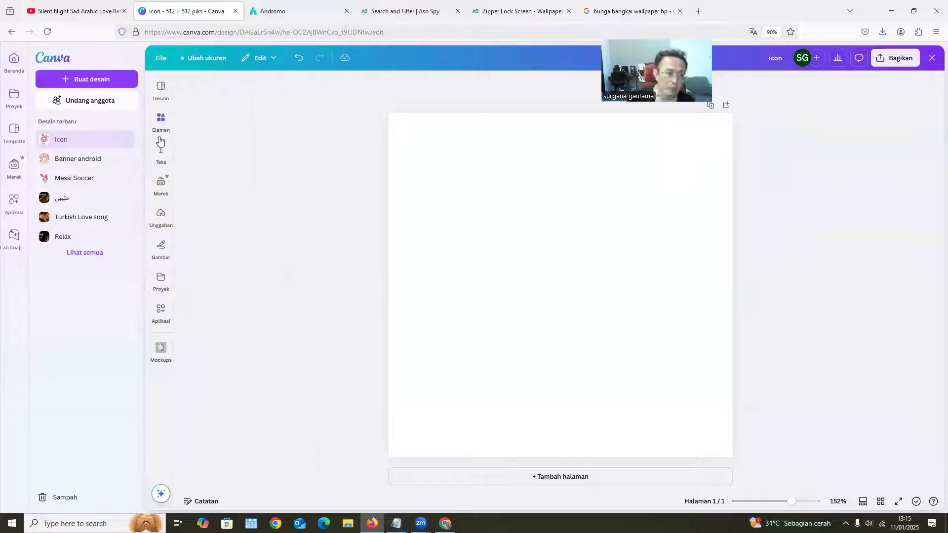
{"action": "left_click", "coordinate": [171, 119]}
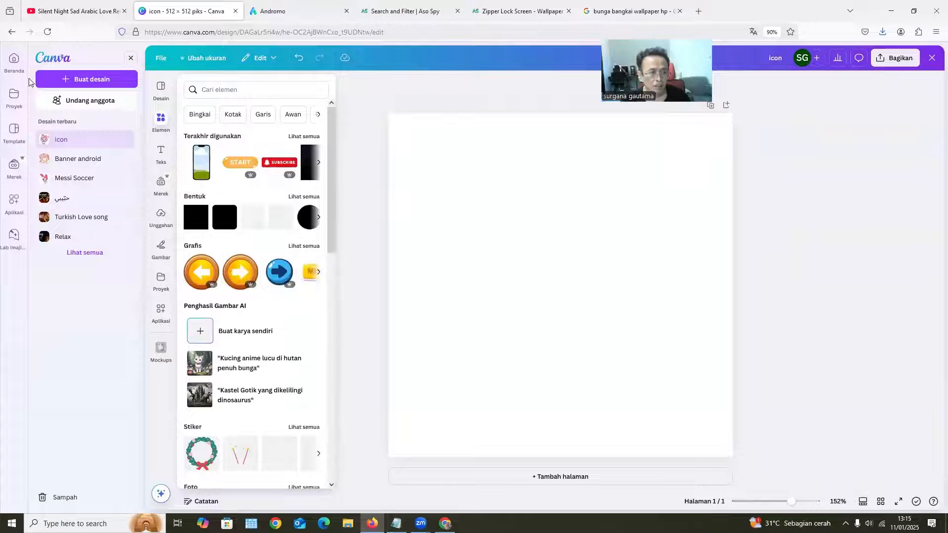
{"action": "left_click", "coordinate": [15, 63]}
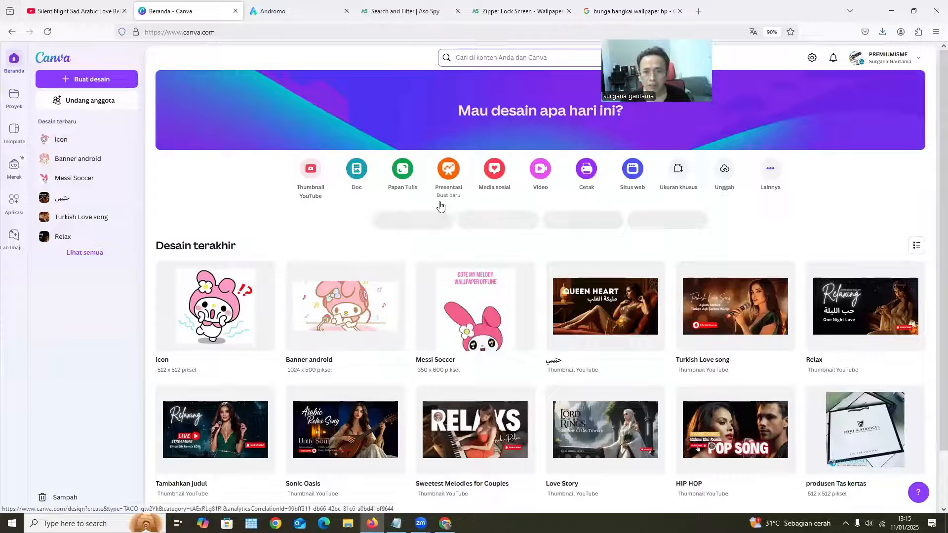
{"action": "left_click", "coordinate": [340, 311]}
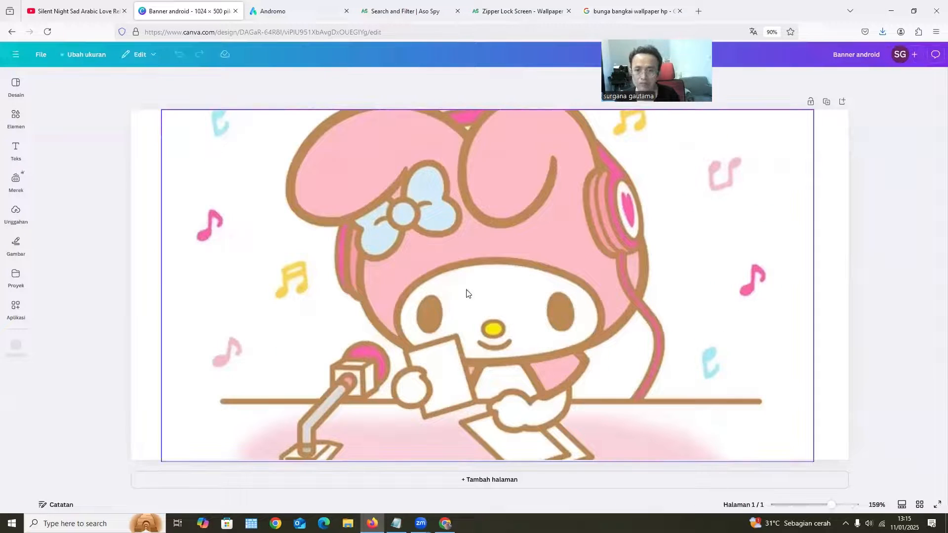
Delete the cartoon picture from the banner and place the downloaded imagxcxces.jpg Rafflesia image on the page
{"action": "left_click", "coordinate": [573, 308]}
{"action": "key", "text": "Delete"}
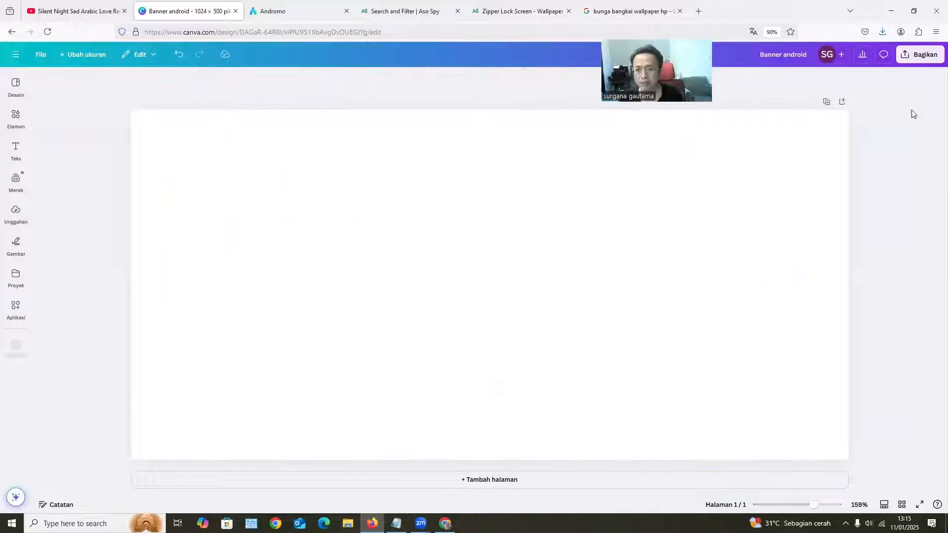
{"action": "left_click", "coordinate": [883, 31]}
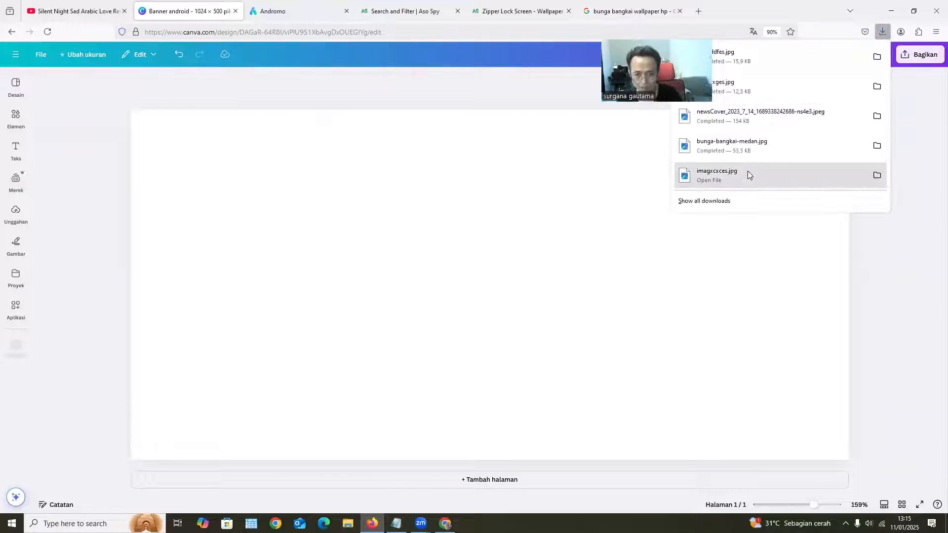
{"action": "left_click_drag", "start_coordinate": [747, 171], "coordinate": [344, 288]}
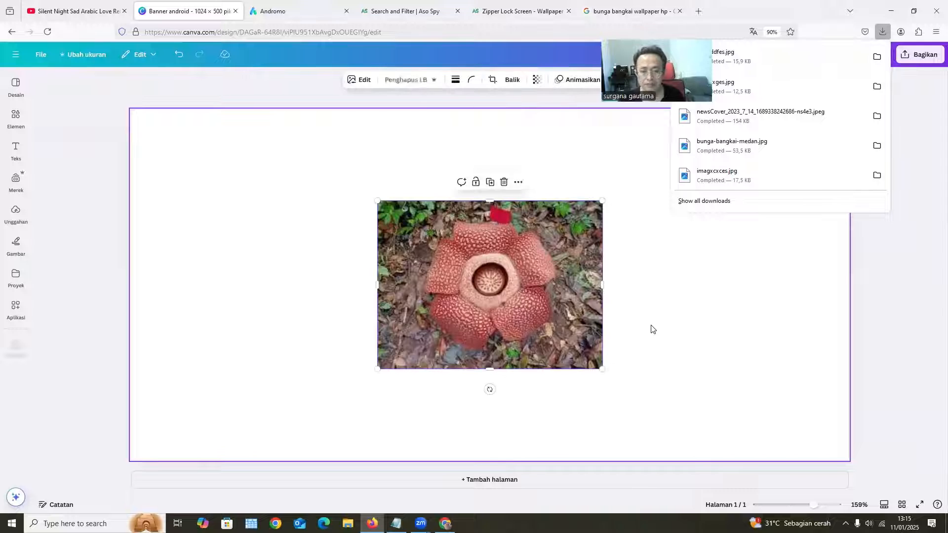
{"action": "left_click", "coordinate": [648, 327]}
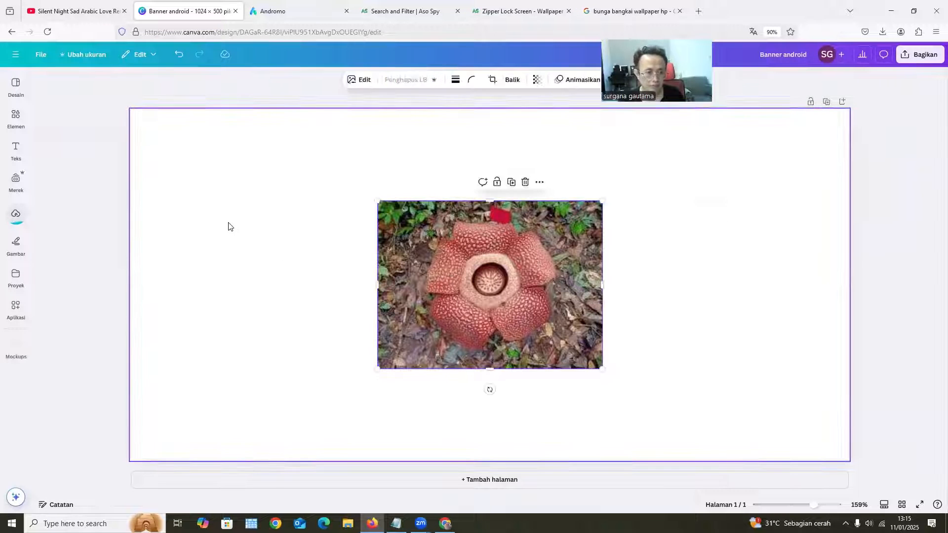
Enlarge and crop the Rafflesia picture so it fills the banner's left part over the full page height
{"action": "left_click", "coordinate": [759, 301]}
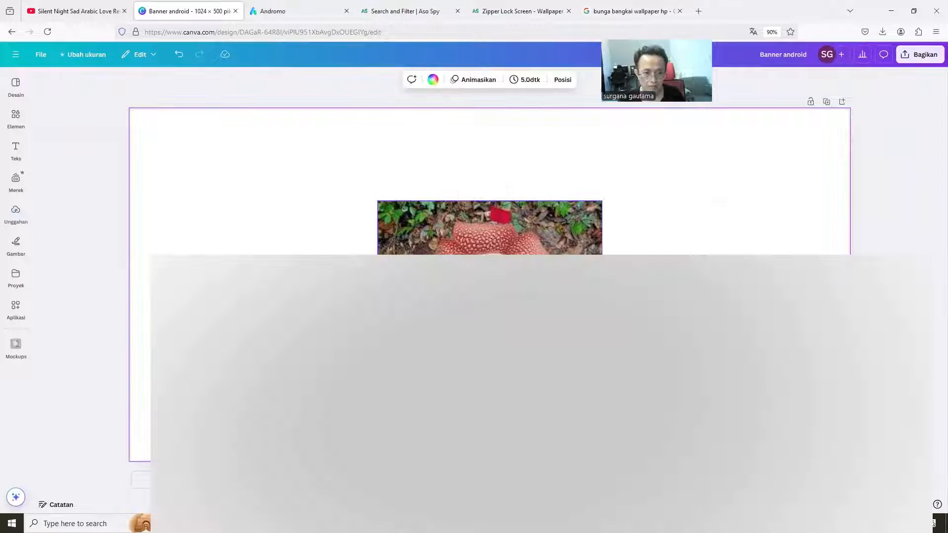
{"action": "left_click_drag", "start_coordinate": [499, 296], "coordinate": [252, 284]}
{"action": "left_click_drag", "start_coordinate": [243, 356], "coordinate": [404, 419]}
{"action": "left_click_drag", "start_coordinate": [356, 301], "coordinate": [441, 304]}
{"action": "left_click_drag", "start_coordinate": [287, 186], "coordinate": [297, 106]}
{"action": "left_click_drag", "start_coordinate": [286, 423], "coordinate": [285, 461]}
{"action": "left_click_drag", "start_coordinate": [285, 371], "coordinate": [310, 373]}
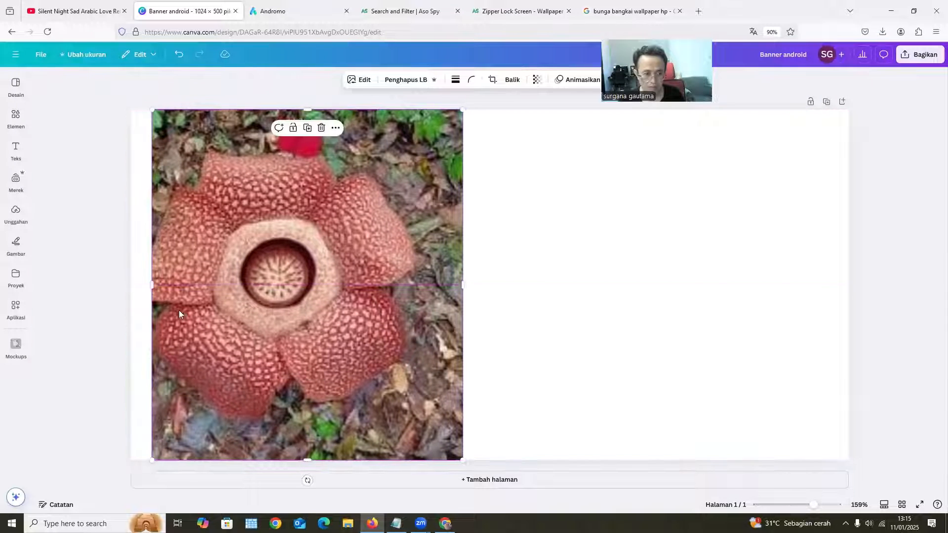
{"action": "left_click_drag", "start_coordinate": [150, 286], "coordinate": [93, 282]}
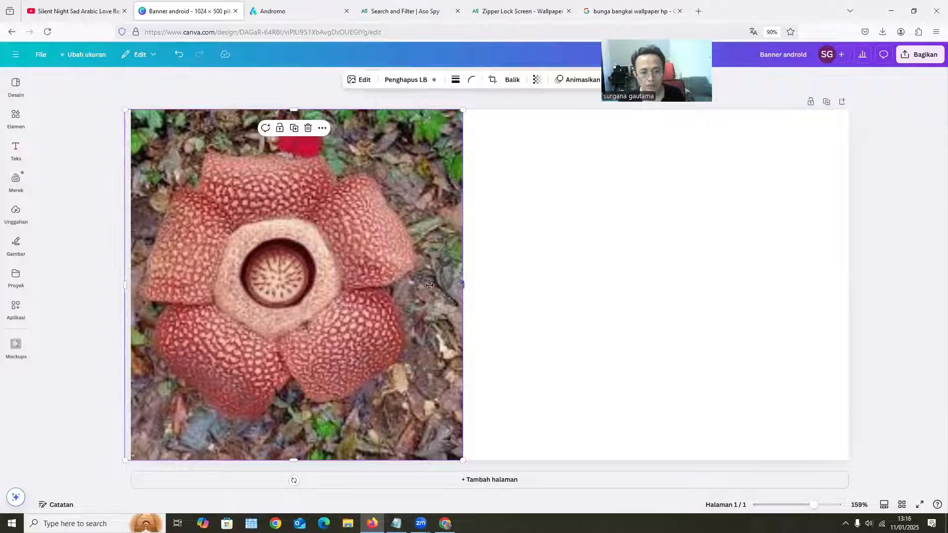
{"action": "left_click_drag", "start_coordinate": [429, 286], "coordinate": [446, 286]}
Add a heading to the banner reading "Wallpaper Bunga bangkai"
{"action": "left_click", "coordinate": [16, 243]}
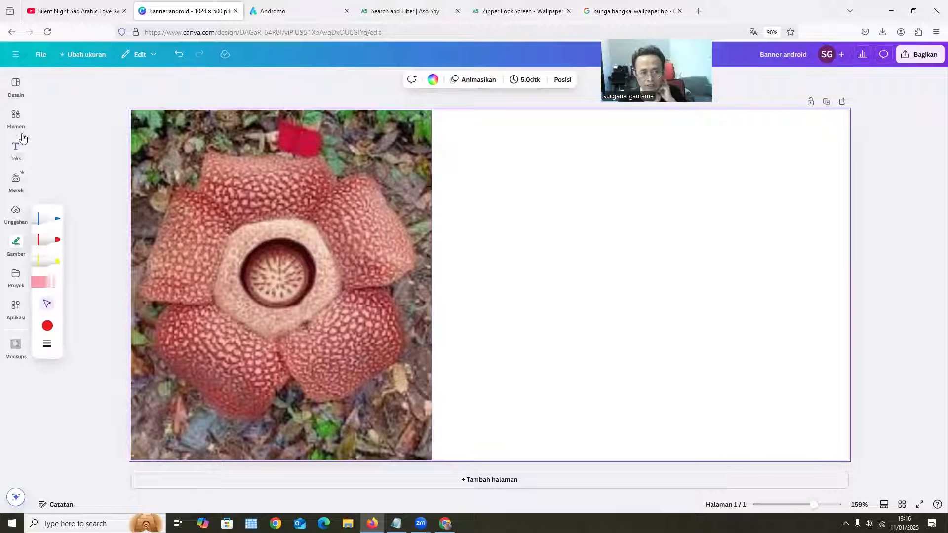
{"action": "left_click", "coordinate": [16, 149]}
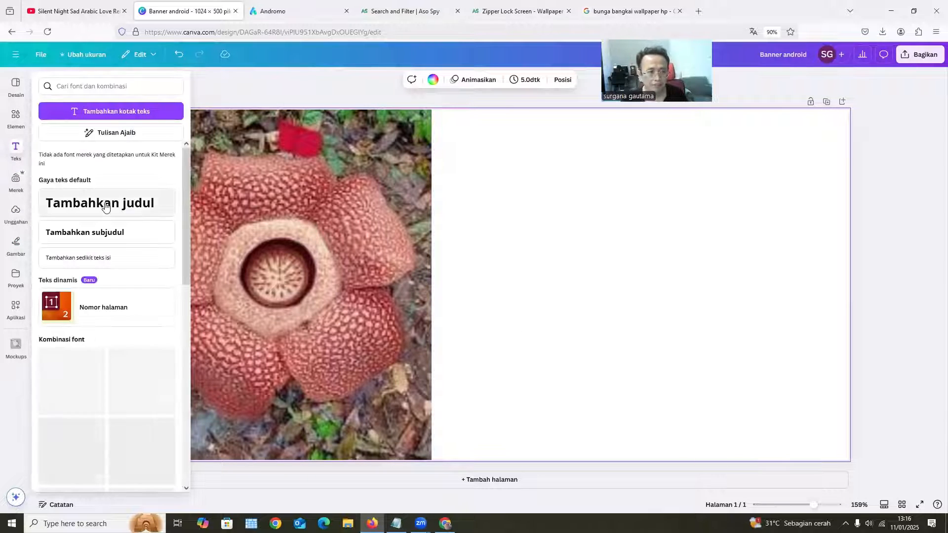
{"action": "left_click", "coordinate": [105, 207]}
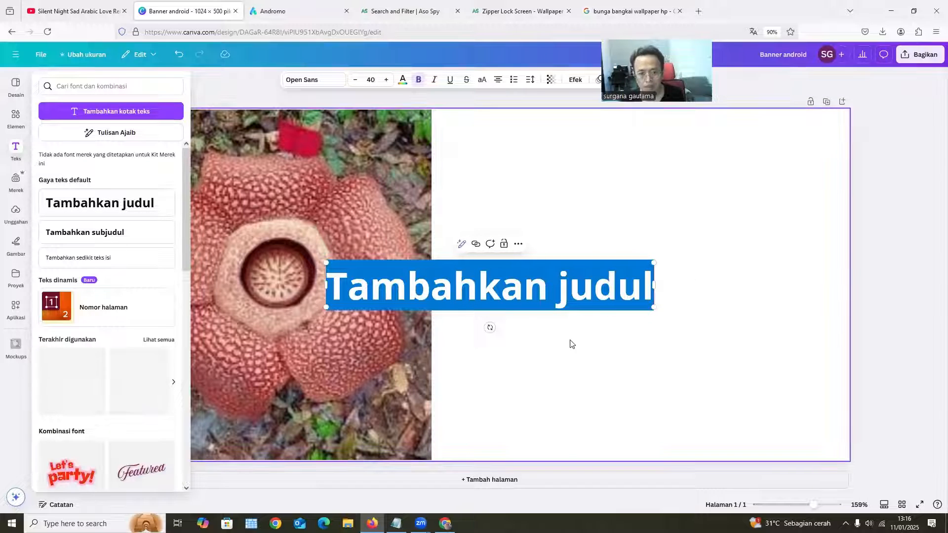
{"action": "left_click", "coordinate": [604, 302]}
{"action": "key", "text": "ctrl+a"}
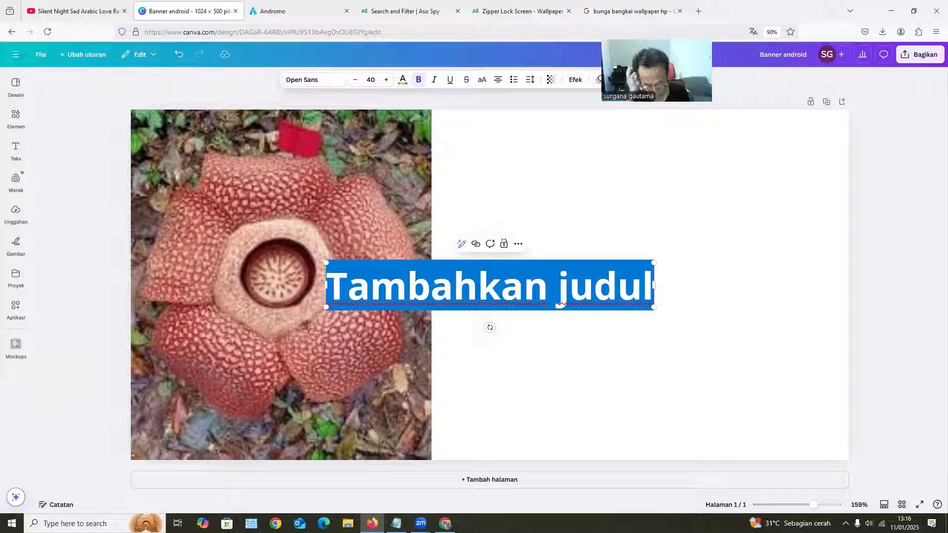
{"action": "type", "text": "Wallp"}
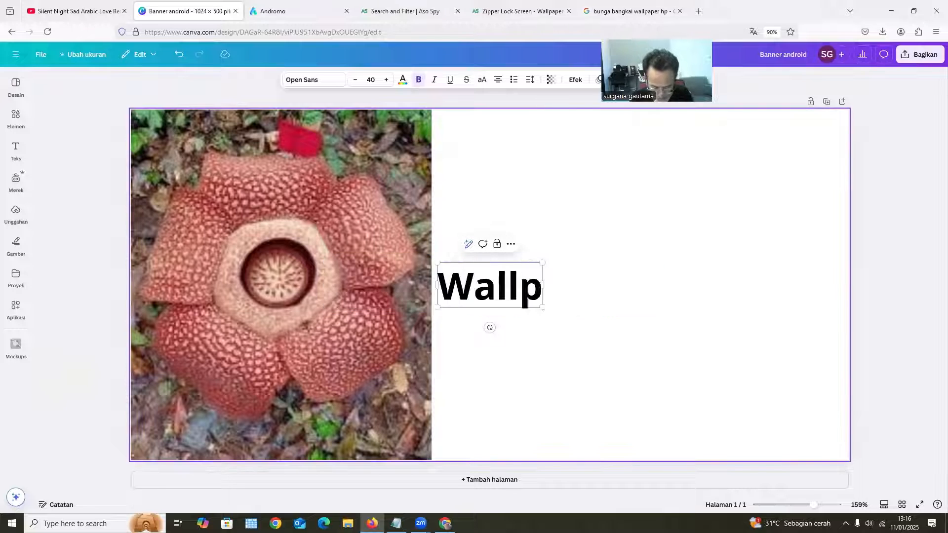
{"action": "type", "text": "aper Bunga bangkai"}
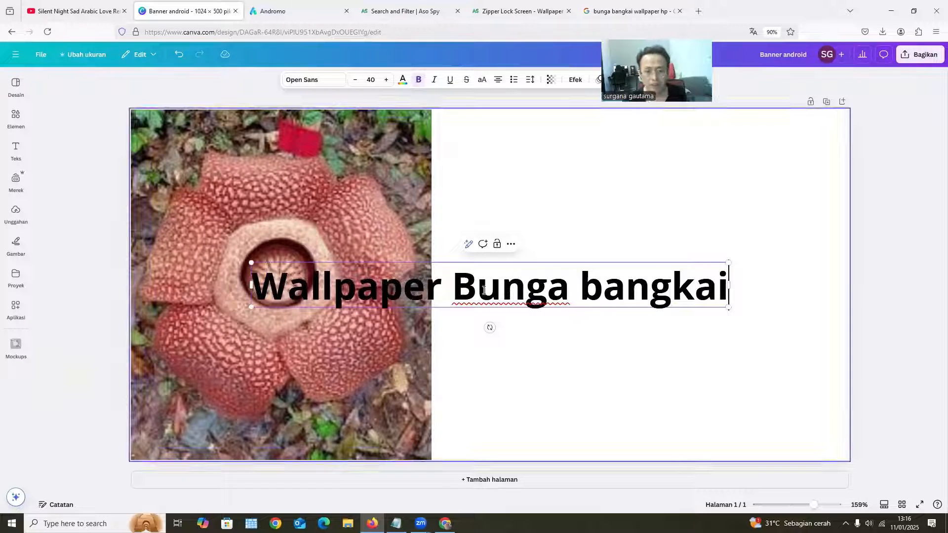
Break the heading into two lines after "Wallpaper" and capitalise the second line as "Bunga Bangkai"
{"action": "left_click", "coordinate": [456, 283]}
{"action": "key", "text": "Return"}
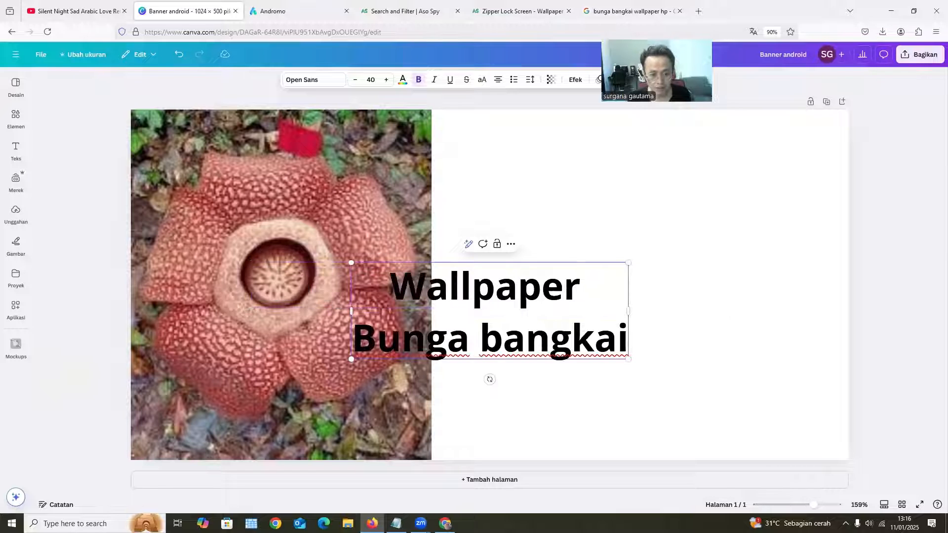
{"action": "left_click_drag", "start_coordinate": [479, 341], "coordinate": [504, 341]}
{"action": "type", "text": "B"}
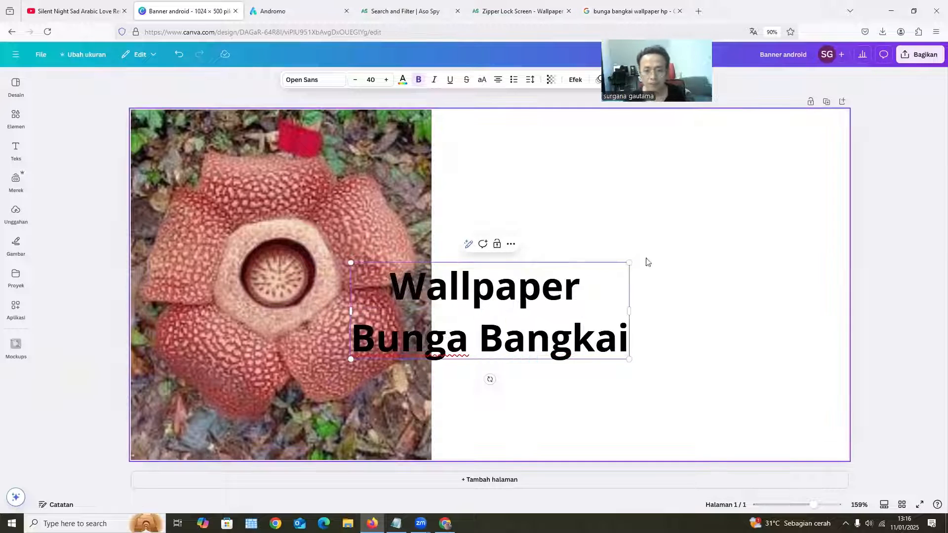
{"action": "left_click", "coordinate": [789, 251]}
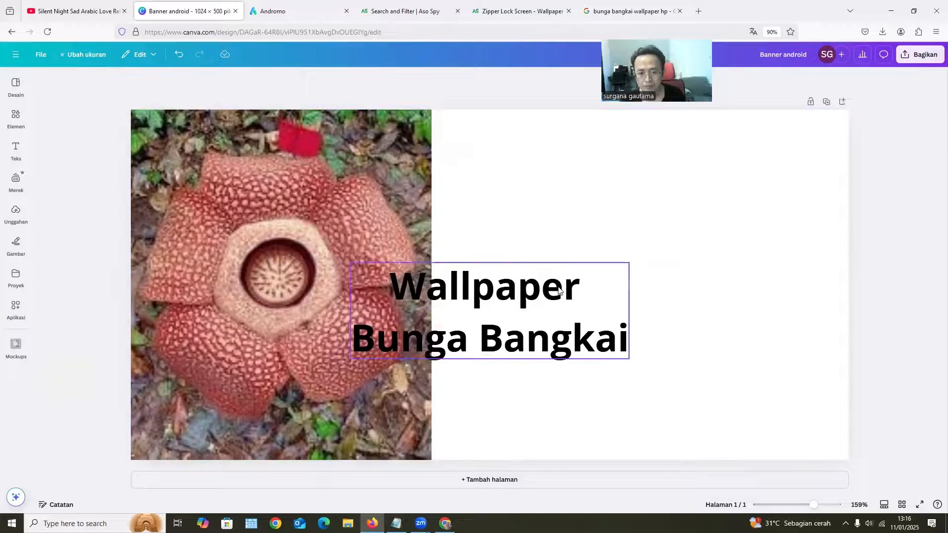
Move the heading to the blank area beside the picture and format it left-aligned with tighter line spacing
{"action": "left_click_drag", "start_coordinate": [559, 291], "coordinate": [690, 282]}
{"action": "left_click", "coordinate": [498, 80]}
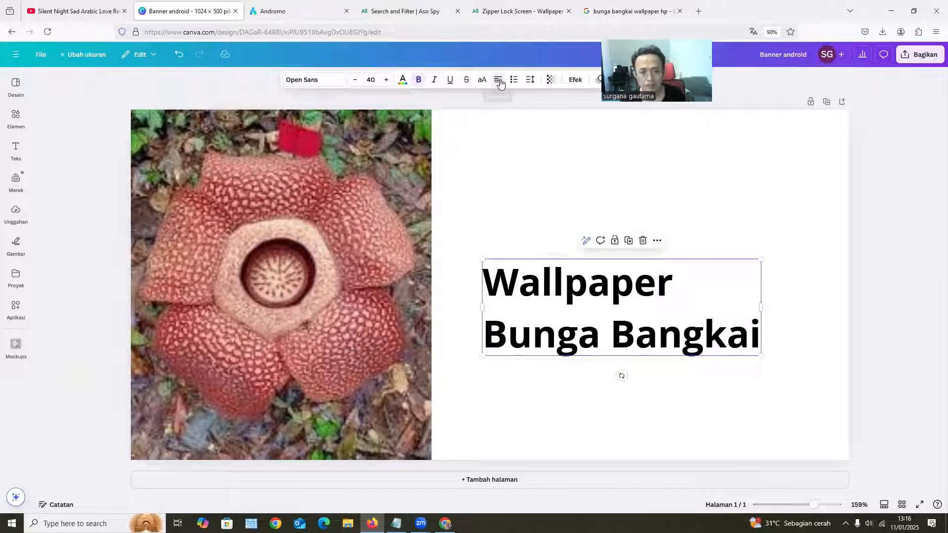
{"action": "left_click", "coordinate": [530, 80]}
{"action": "left_click_drag", "start_coordinate": [508, 148], "coordinate": [502, 150]}
{"action": "left_click", "coordinate": [884, 260]}
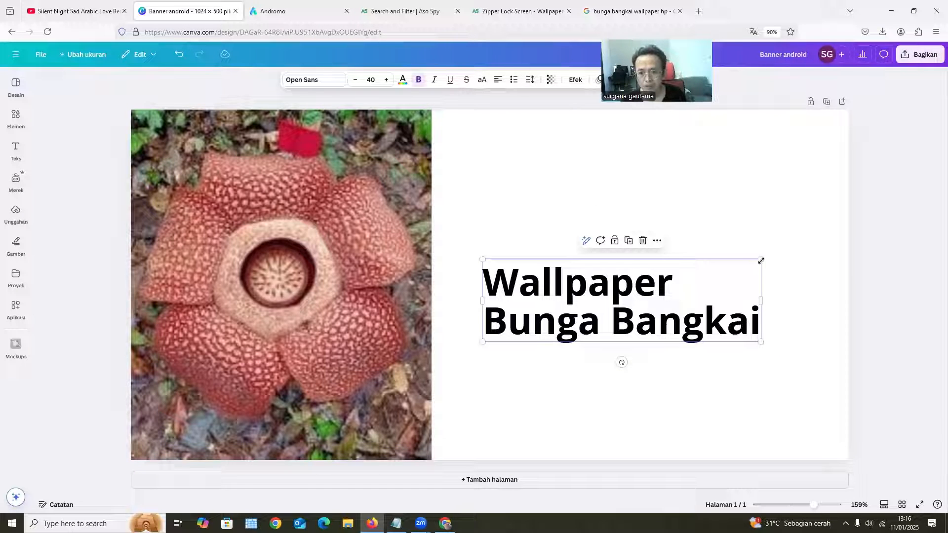
Enlarge the heading to a font size of about 51.4 and centre it in the blank area
{"action": "left_click_drag", "start_coordinate": [796, 245], "coordinate": [839, 237]}
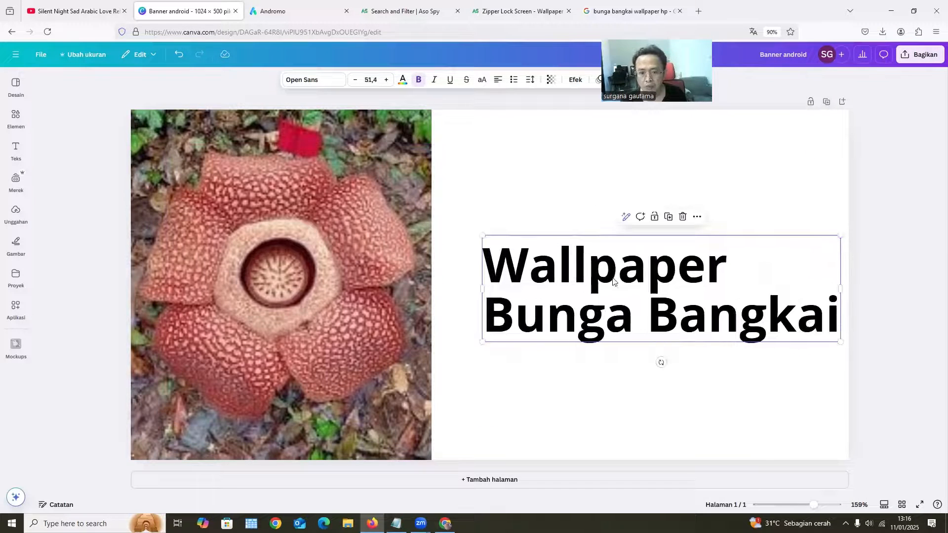
{"action": "left_click_drag", "start_coordinate": [610, 277], "coordinate": [589, 272]}
{"action": "left_click", "coordinate": [909, 288]}
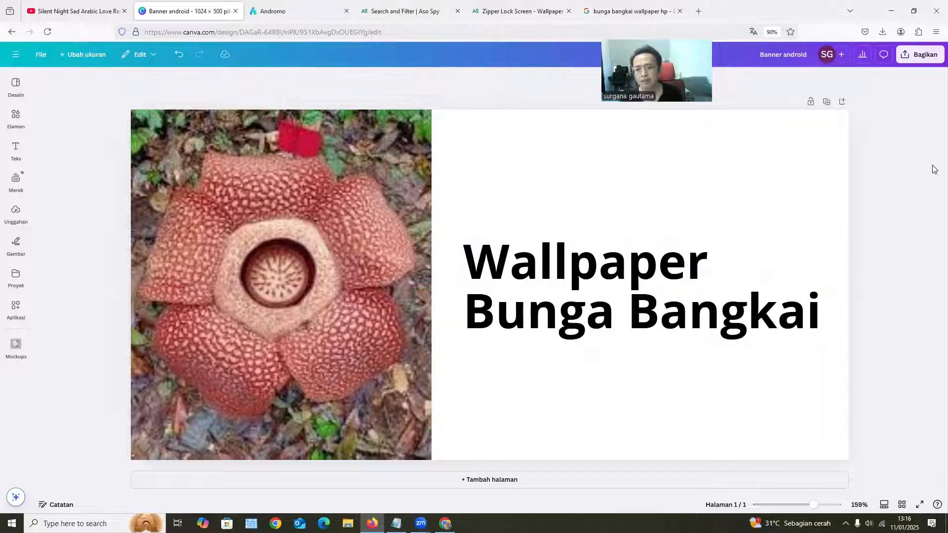
Download the banner as a PNG at size 1 (1,024 × 500 pixels)
{"action": "left_click", "coordinate": [923, 49]}
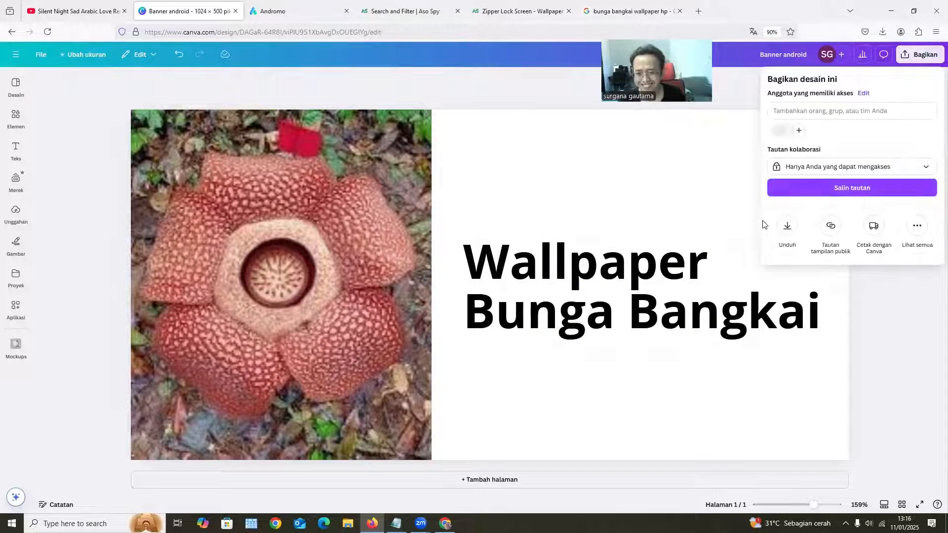
{"action": "left_click", "coordinate": [788, 229]}
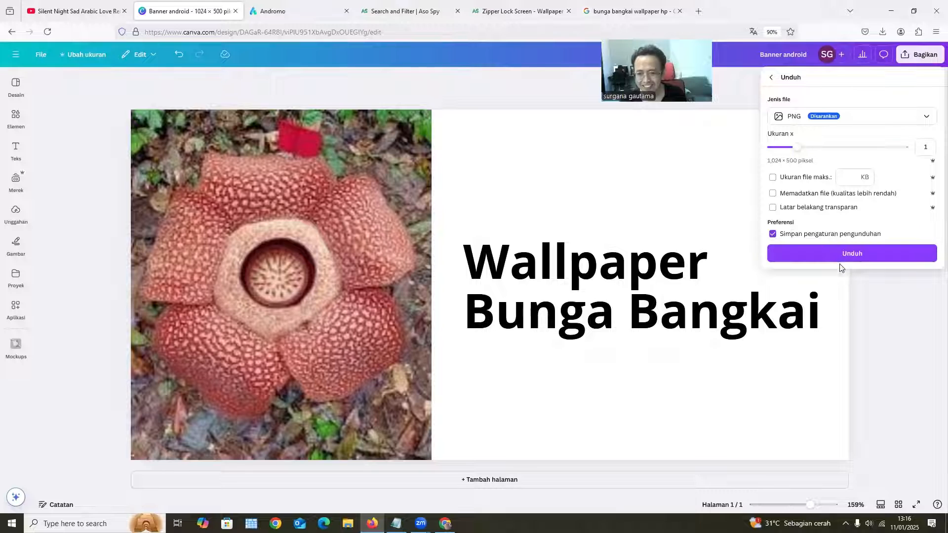
{"action": "left_click", "coordinate": [864, 255]}
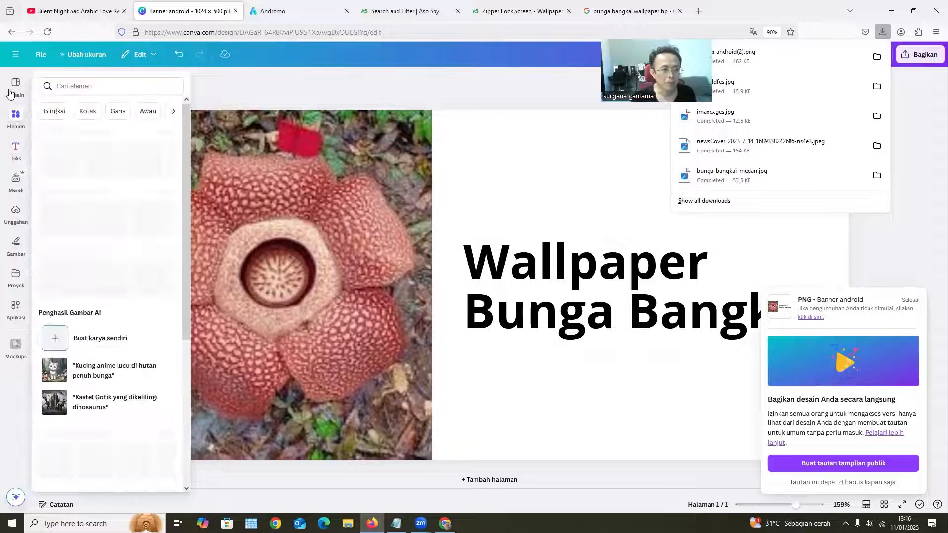
Return to the Canva home page and open the recent 350 × 600 "Messi Soccer" design
{"action": "left_click", "coordinate": [15, 58]}
{"action": "left_click", "coordinate": [15, 59]}
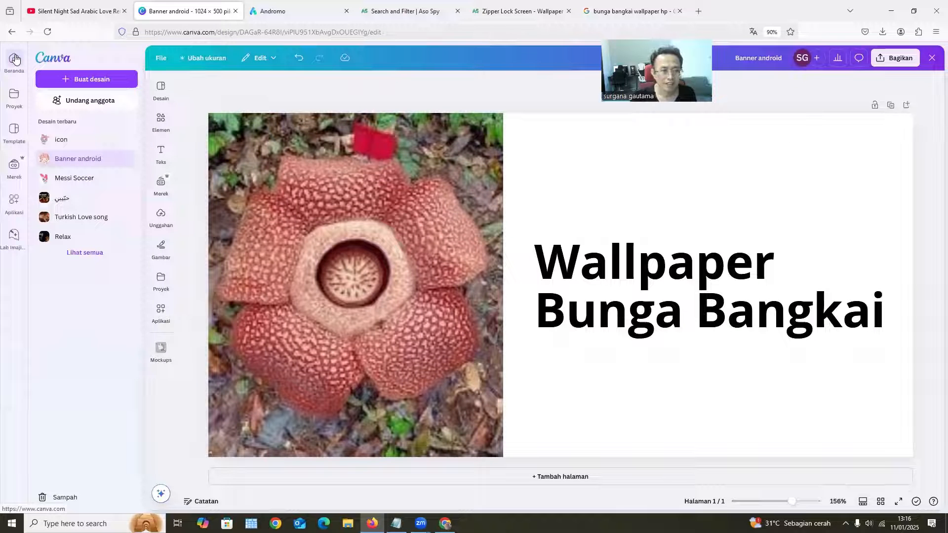
{"action": "left_click", "coordinate": [15, 61]}
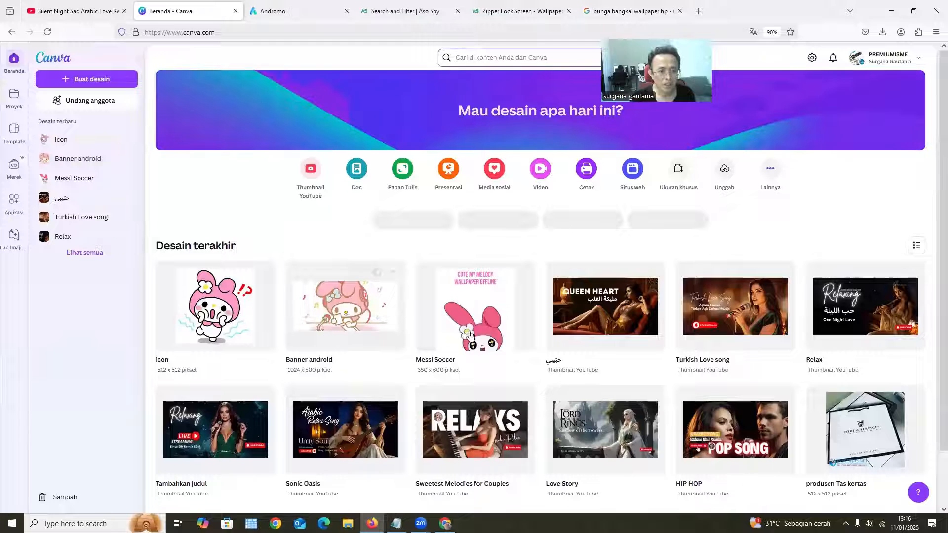
{"action": "left_click", "coordinate": [483, 321]}
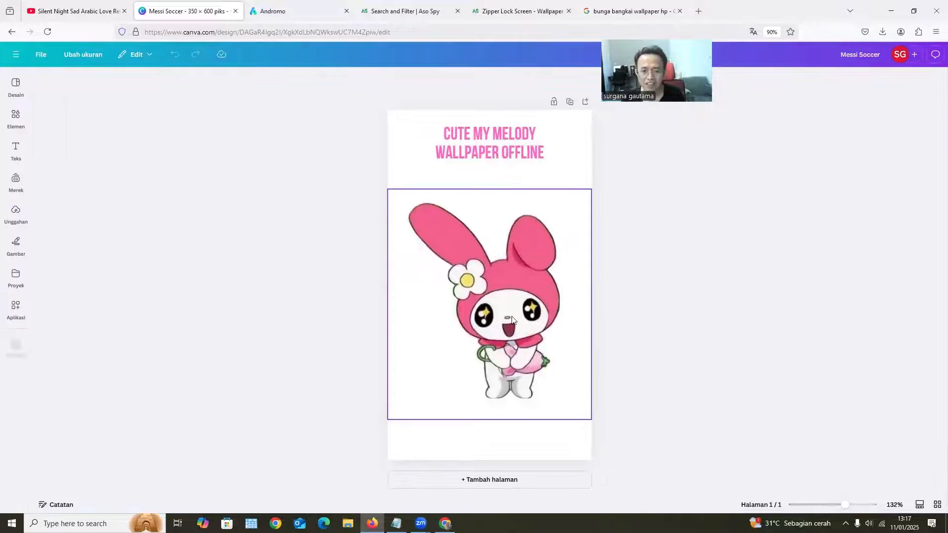
Delete the cartoon picture from the page and replace the title's first line with "BUNGA BANGKAI"
{"action": "left_click", "coordinate": [512, 316]}
{"action": "key", "text": "Delete"}
{"action": "double_click", "coordinate": [491, 136]}
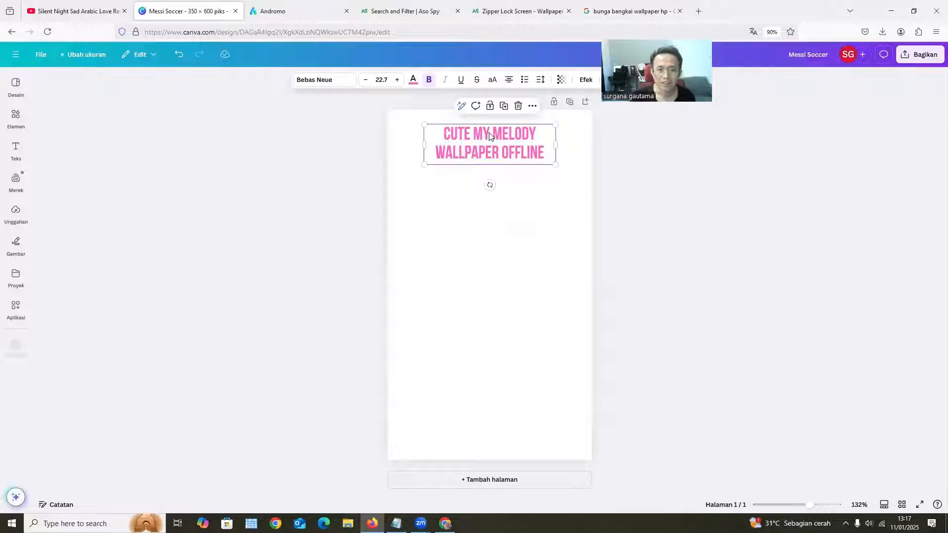
{"action": "key", "text": "Left"}
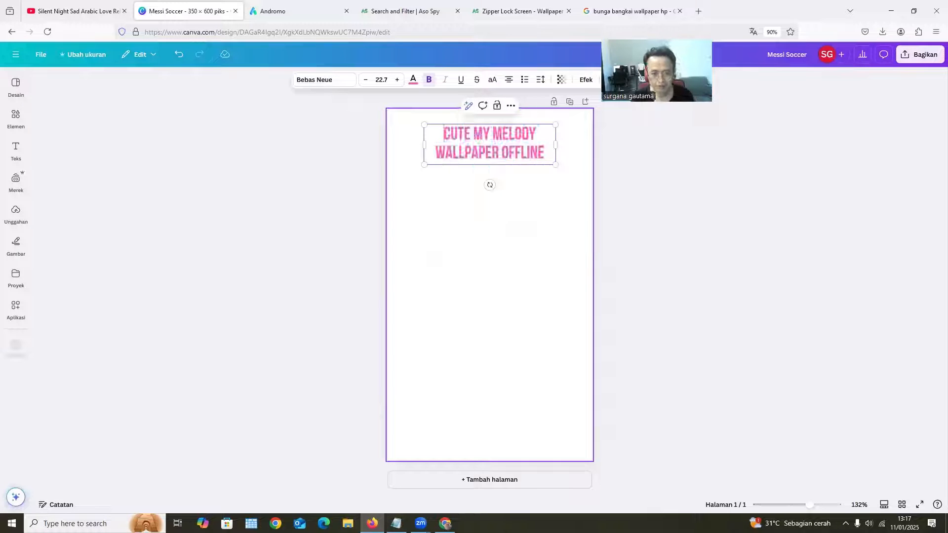
{"action": "key", "text": "ctrl+shift+Right"}
{"action": "key", "text": "ctrl+shift+Right"}
{"action": "key", "text": "ctrl+shift+Right"}
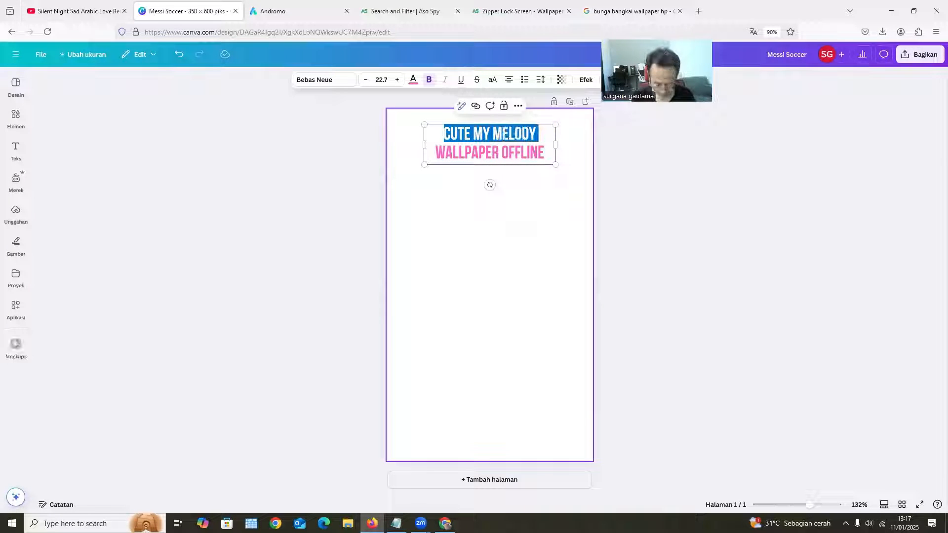
{"action": "key", "text": "BackSpace"}
{"action": "type", "text": "BUNGA BANGKAI"}
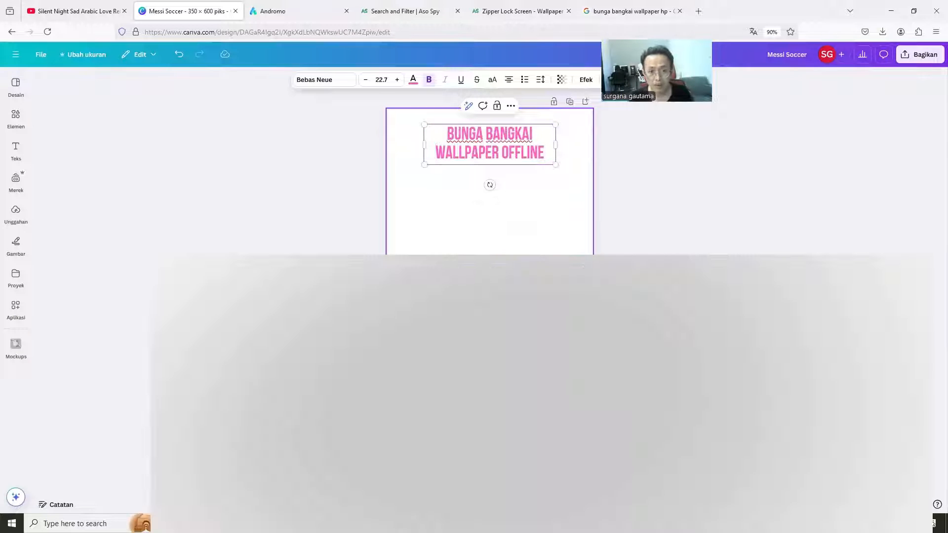
{"action": "left_click", "coordinate": [626, 251]}
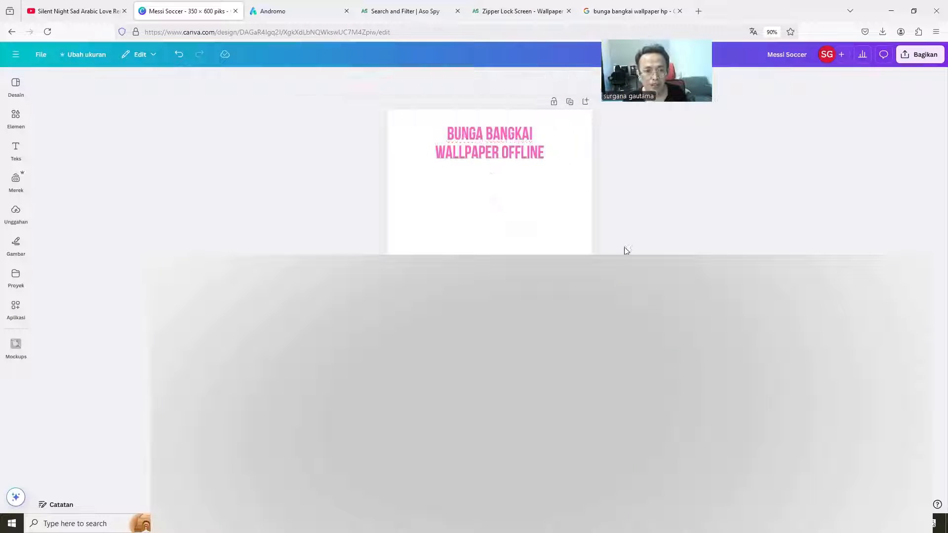
Insert a smartphone frame element and enlarge it to fill the page's height below the title, centred horizontally
{"action": "left_click", "coordinate": [13, 154]}
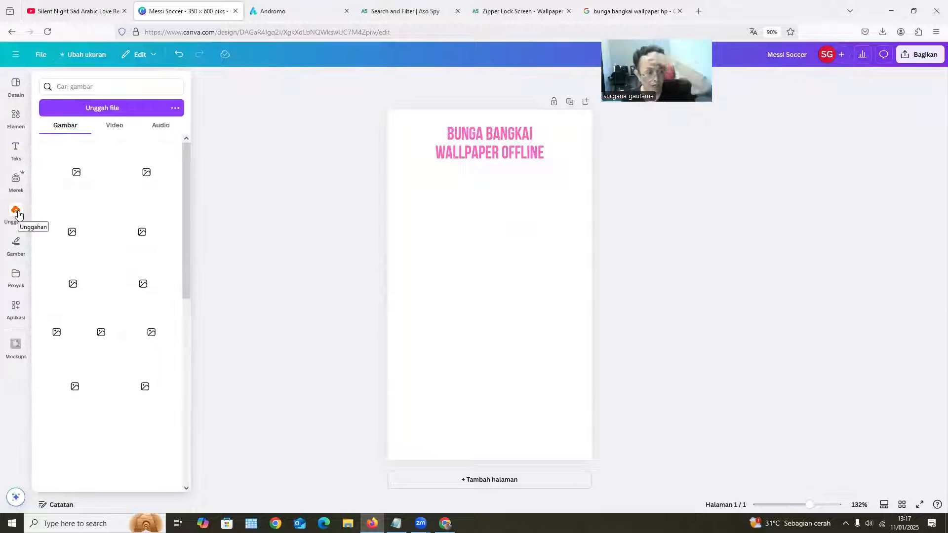
{"action": "left_click", "coordinate": [18, 153]}
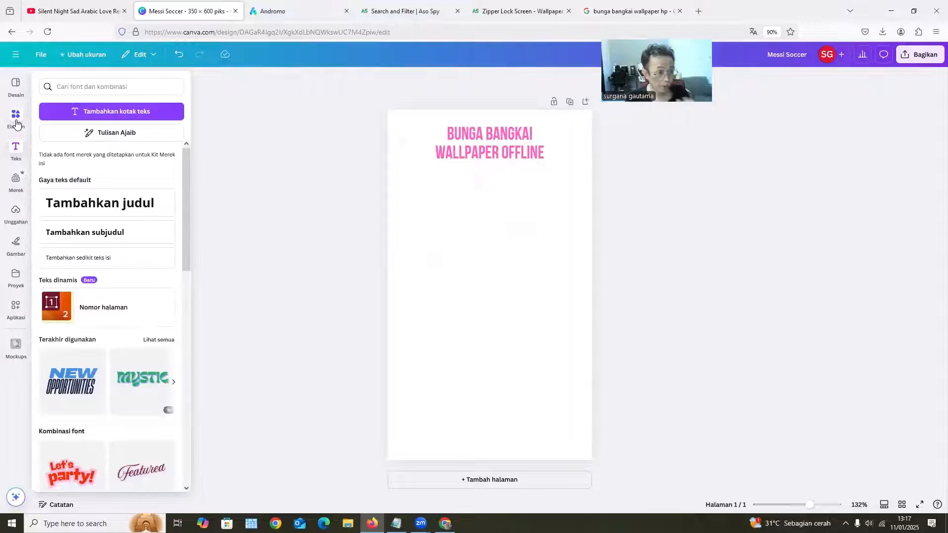
{"action": "left_click", "coordinate": [16, 117]}
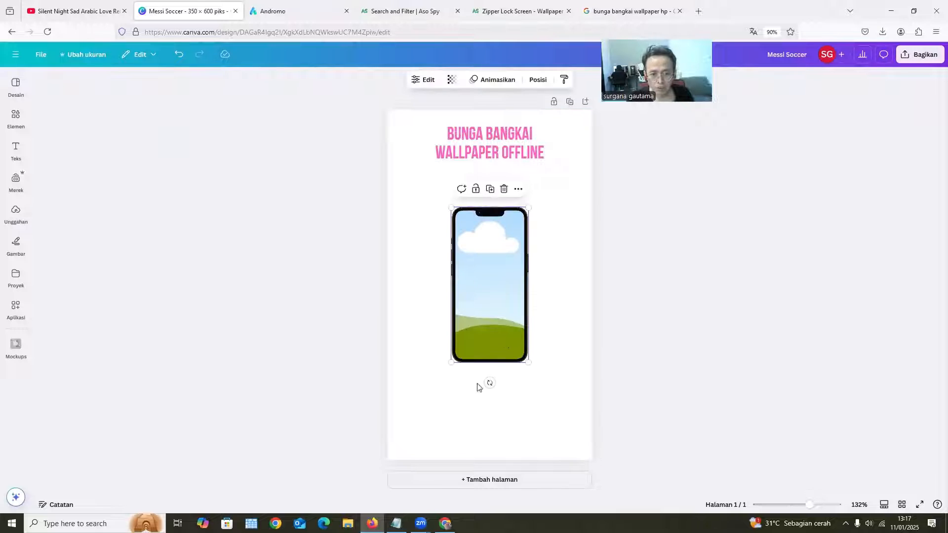
{"action": "left_click_drag", "start_coordinate": [451, 363], "coordinate": [406, 454]}
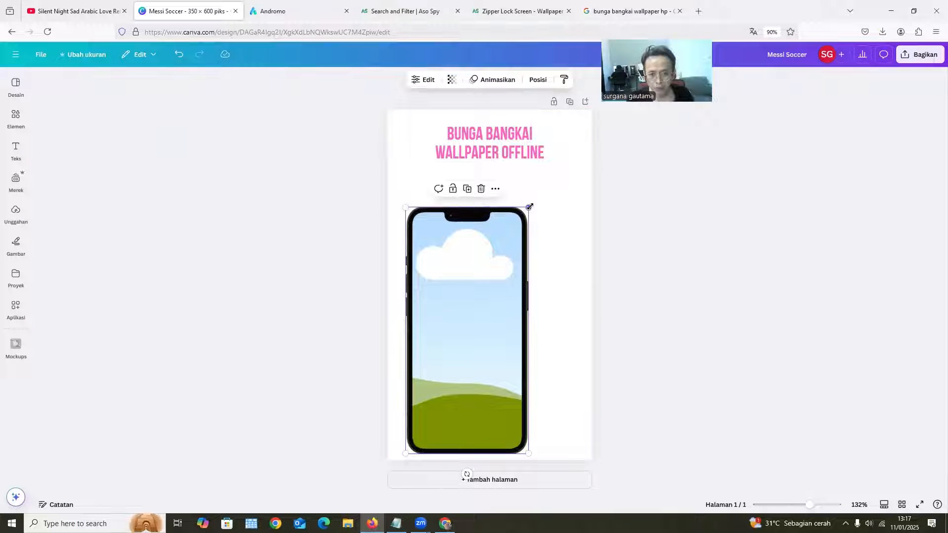
{"action": "left_click_drag", "start_coordinate": [562, 182], "coordinate": [567, 171]}
{"action": "left_click_drag", "start_coordinate": [467, 279], "coordinate": [476, 279]}
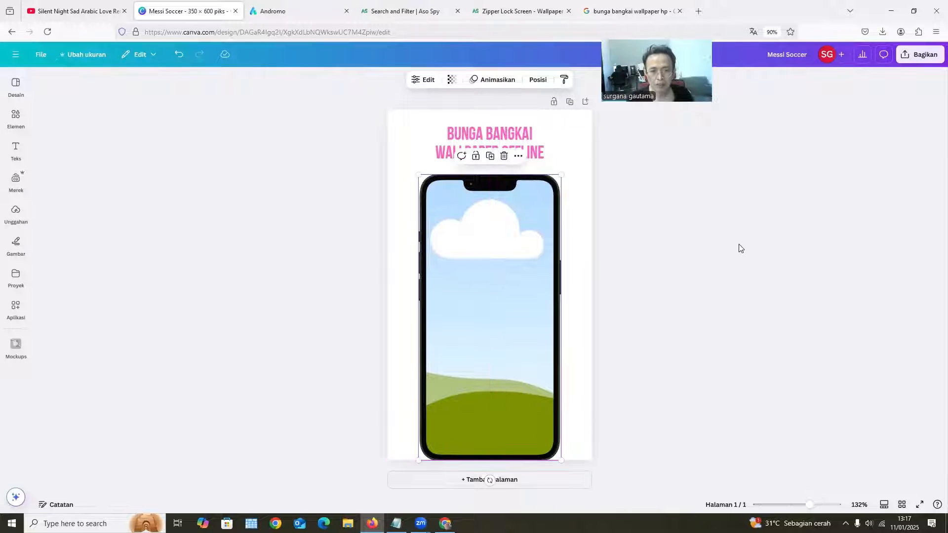
{"action": "left_click", "coordinate": [86, 143]}
Place the downloaded bunga-bangkai-medan.jpg picture into the smartphone frame
{"action": "left_click", "coordinate": [16, 212]}
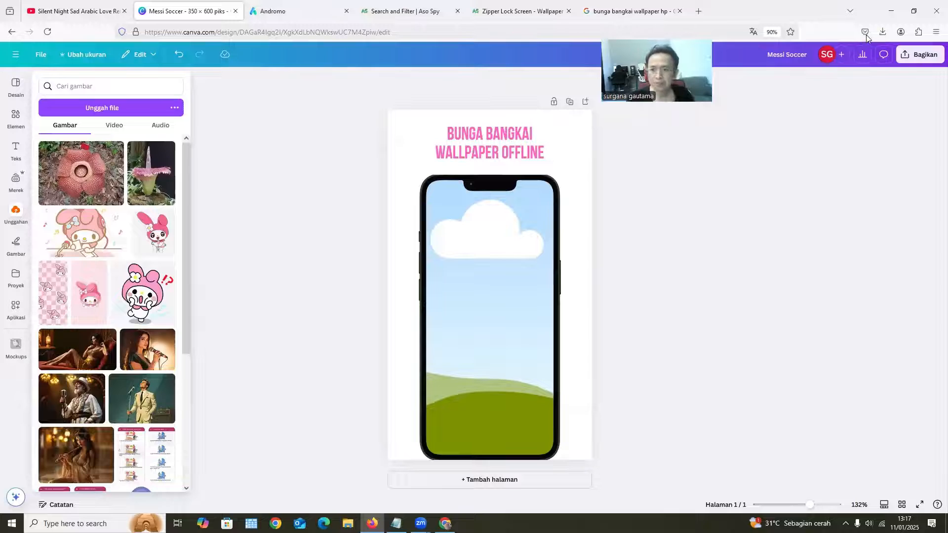
{"action": "left_click", "coordinate": [882, 32]}
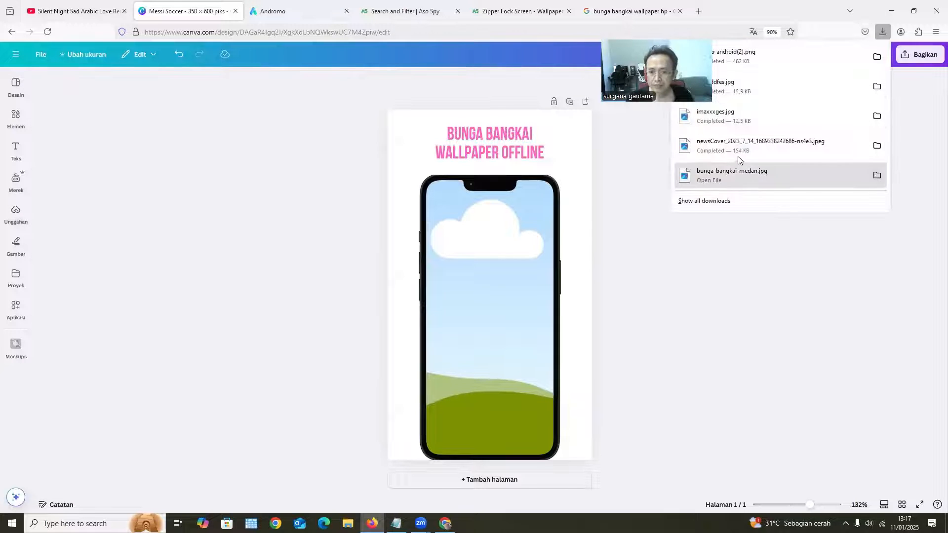
{"action": "left_click_drag", "start_coordinate": [737, 174], "coordinate": [529, 318]}
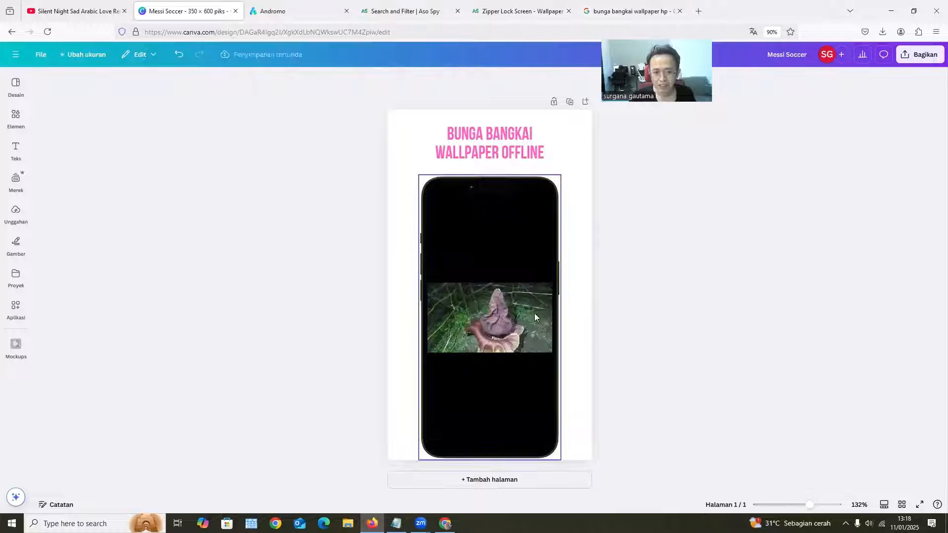
Make the flower picture fill the smartphone frame, shift it slightly to the left within the crop, and apply the changes
{"action": "left_click", "coordinate": [474, 319]}
{"action": "left_click", "coordinate": [423, 79]}
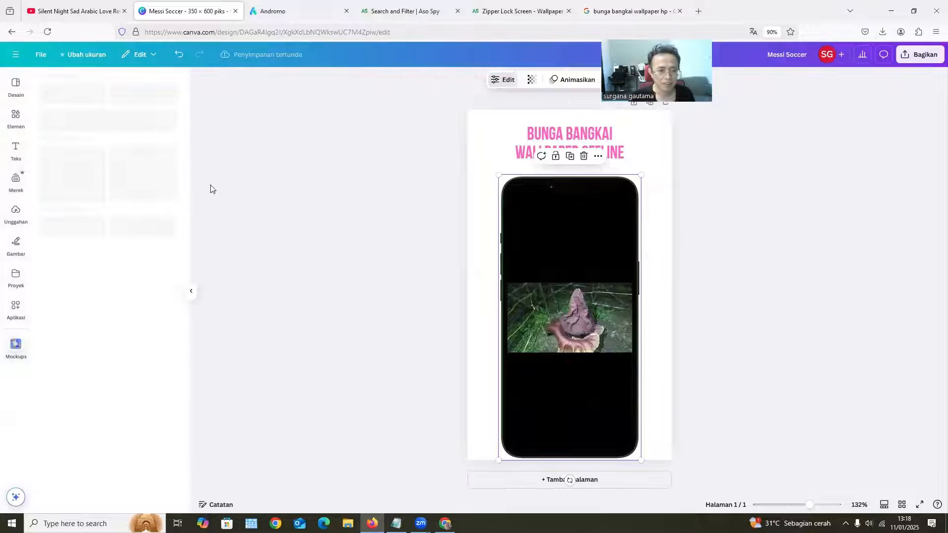
{"action": "left_click", "coordinate": [86, 187]}
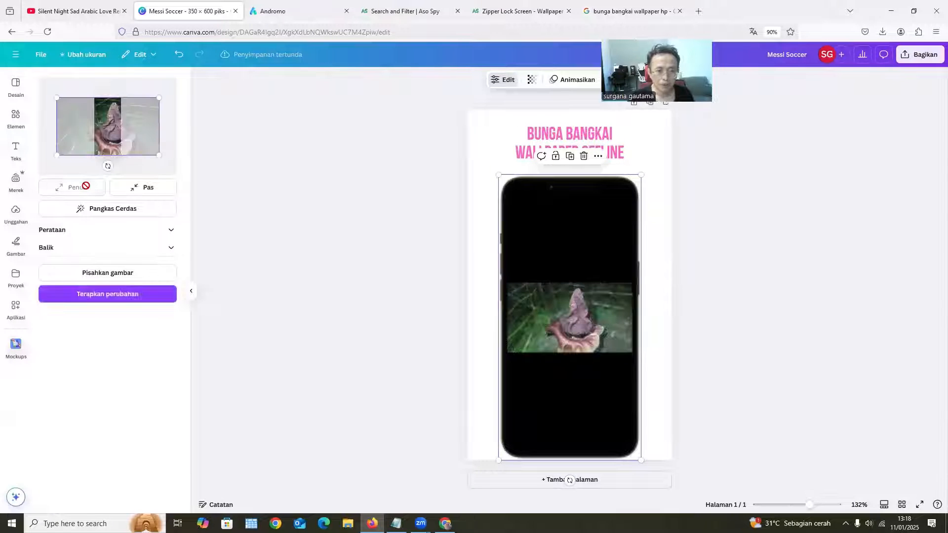
{"action": "left_click_drag", "start_coordinate": [111, 132], "coordinate": [106, 134]}
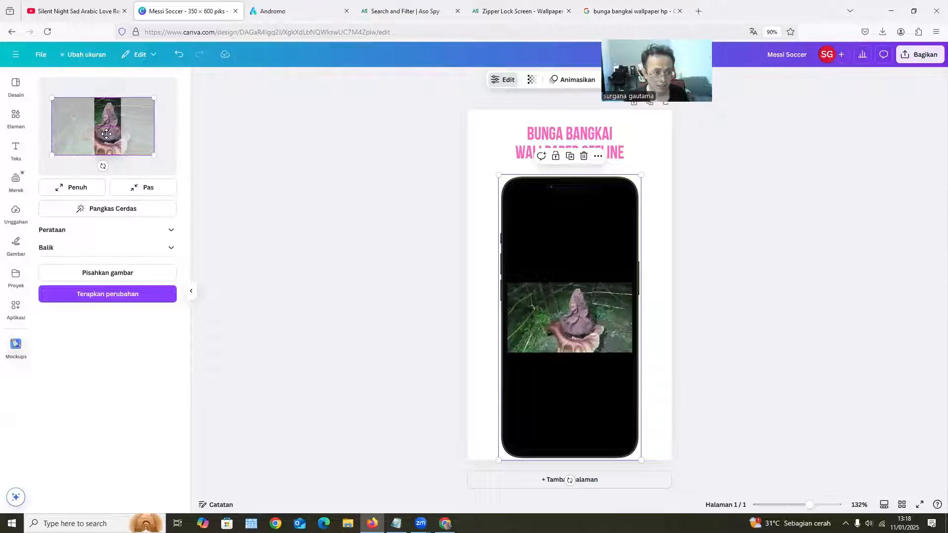
{"action": "left_click", "coordinate": [80, 296]}
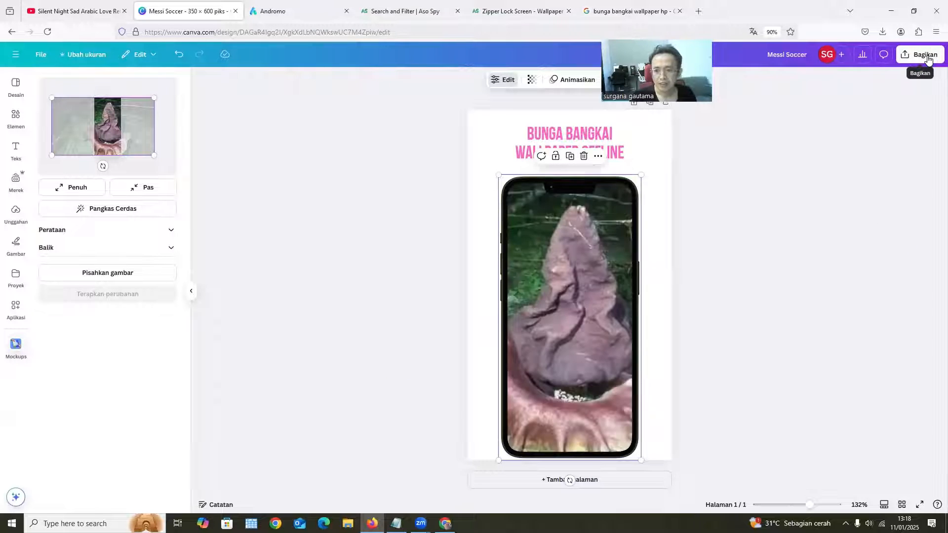
Download the finished screenshot design as a 350 × 600 PNG at size 1
{"action": "left_click", "coordinate": [928, 58]}
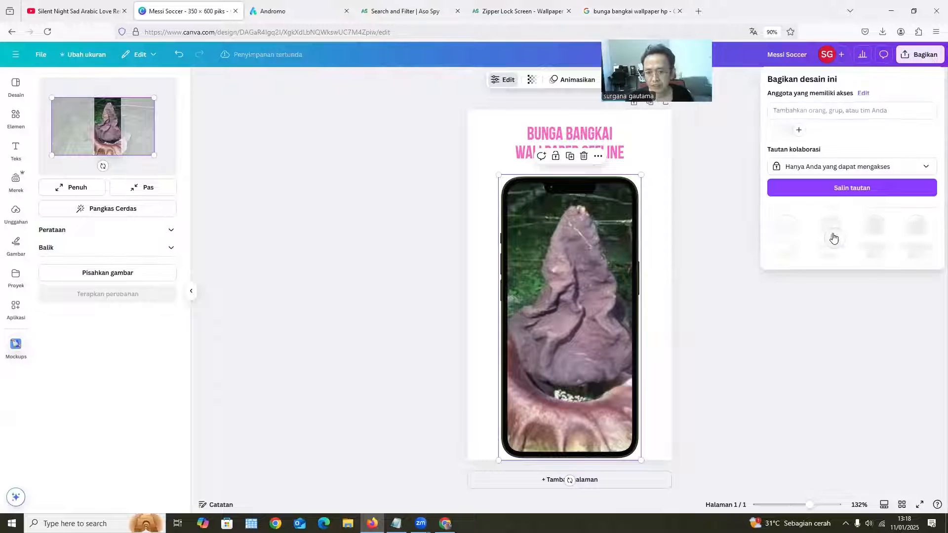
{"action": "left_click", "coordinate": [788, 227]}
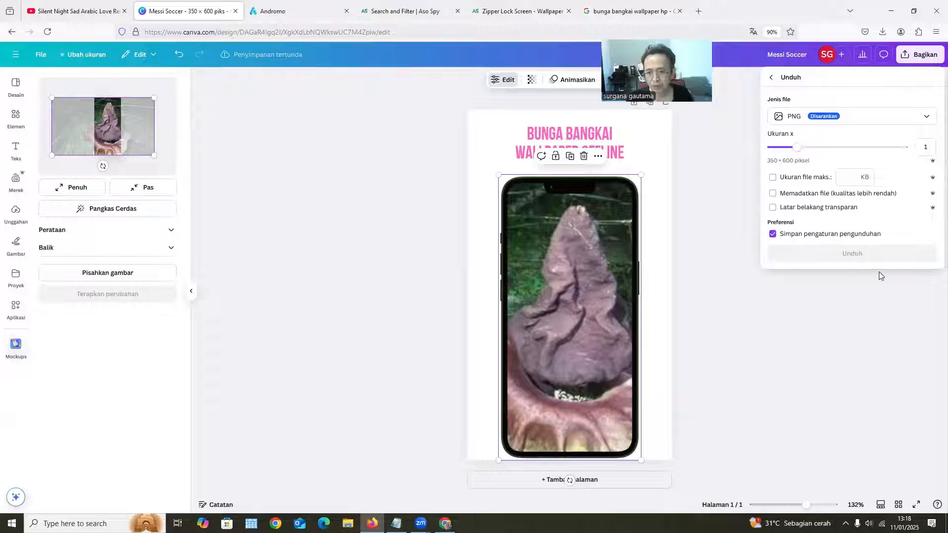
{"action": "left_click", "coordinate": [852, 255]}
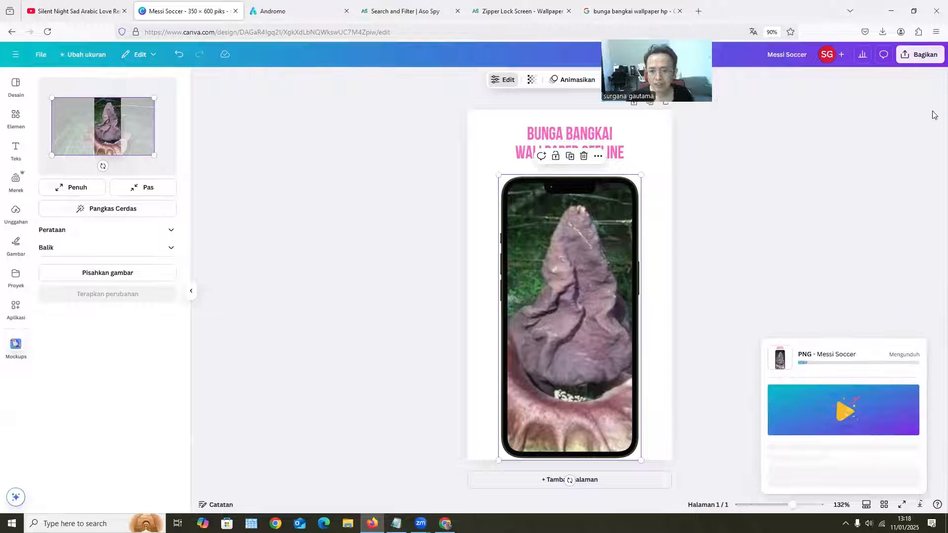
{"action": "left_click", "coordinate": [883, 32]}
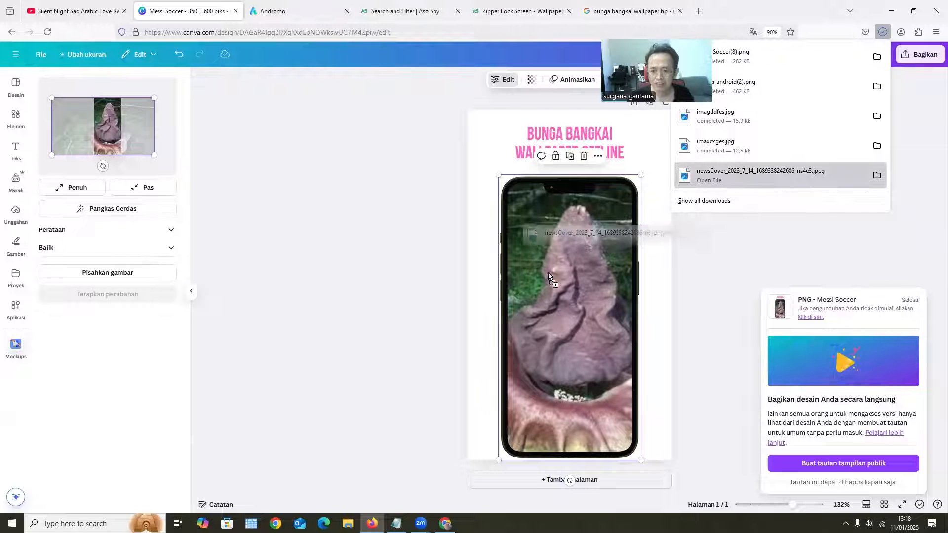
{"action": "key", "text": "ctrl+v"}
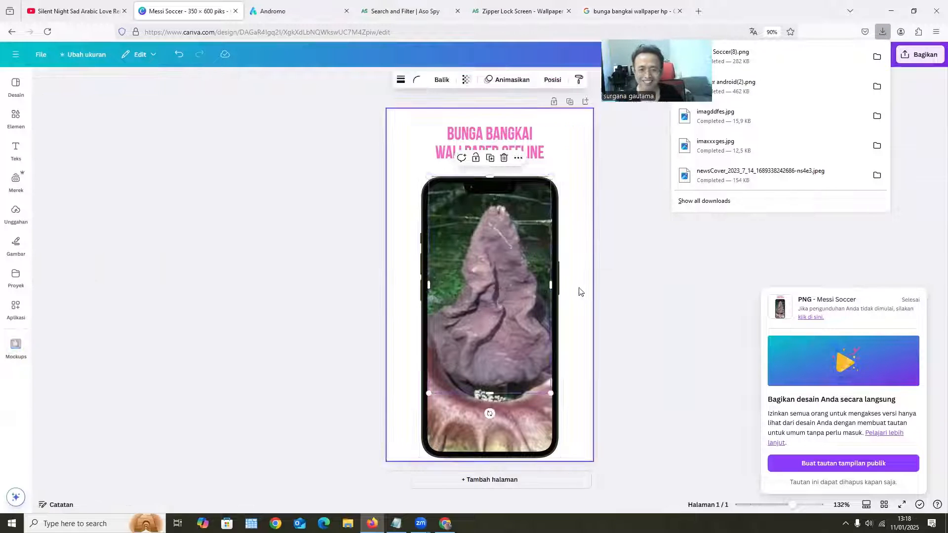
{"action": "left_click", "coordinate": [485, 276]}
{"action": "left_click_drag", "start_coordinate": [484, 276], "coordinate": [489, 302]}
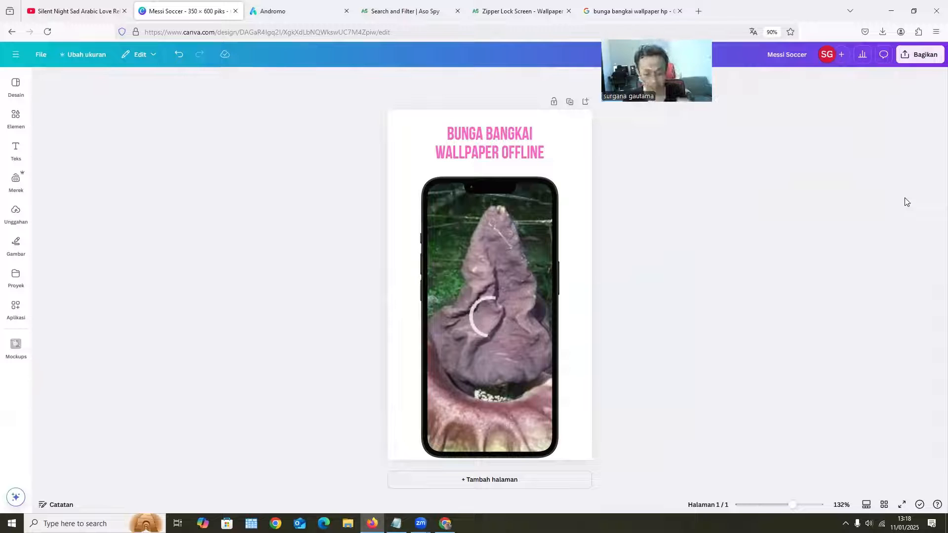
Download the newsCover picture version of the screenshot as a PNG at size 1
{"action": "left_click", "coordinate": [921, 55]}
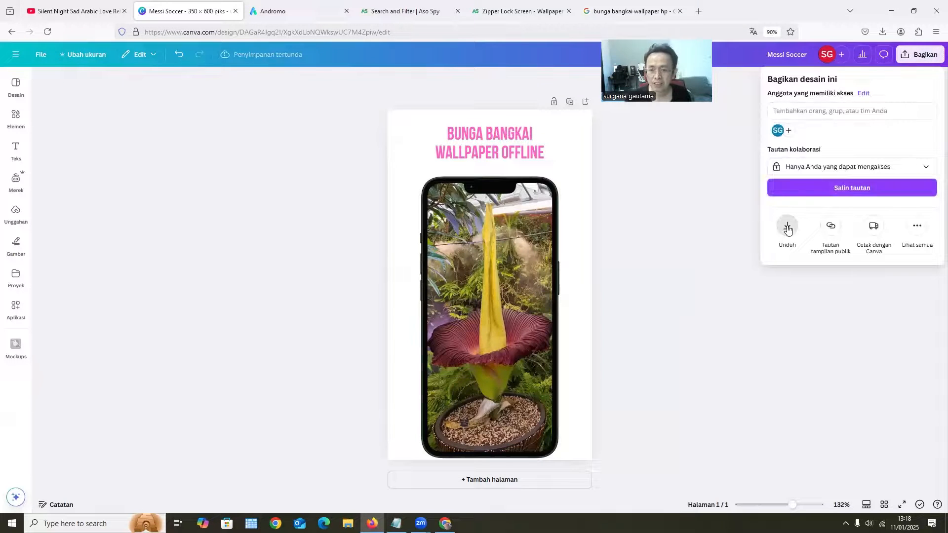
{"action": "left_click", "coordinate": [787, 228]}
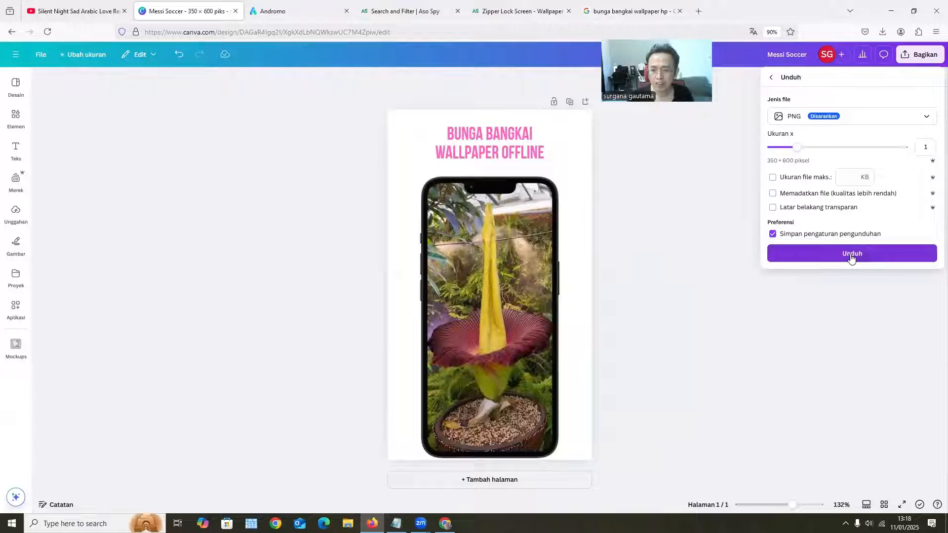
{"action": "left_click", "coordinate": [851, 257]}
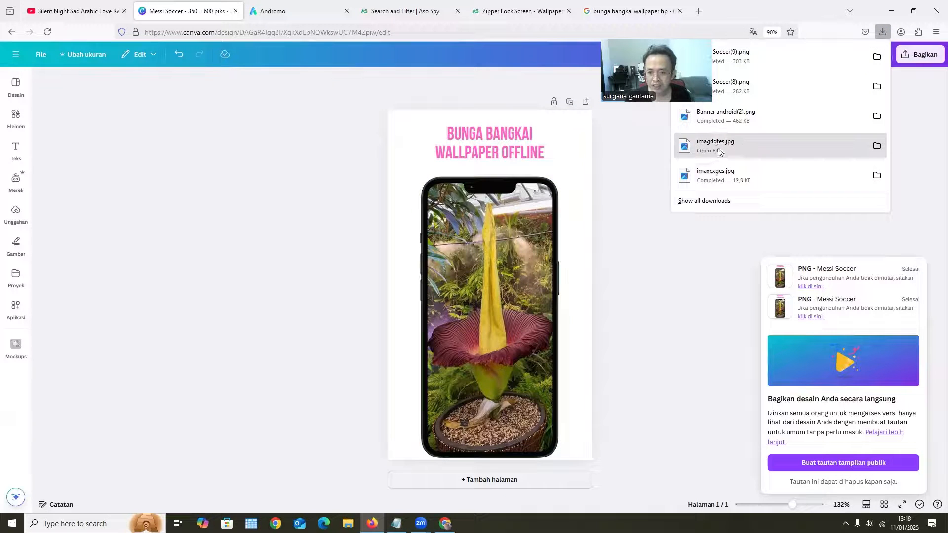
Replace the picture in the smartphone frame with the downloaded imagddfes.jpg
{"action": "left_click_drag", "start_coordinate": [718, 148], "coordinate": [467, 316]}
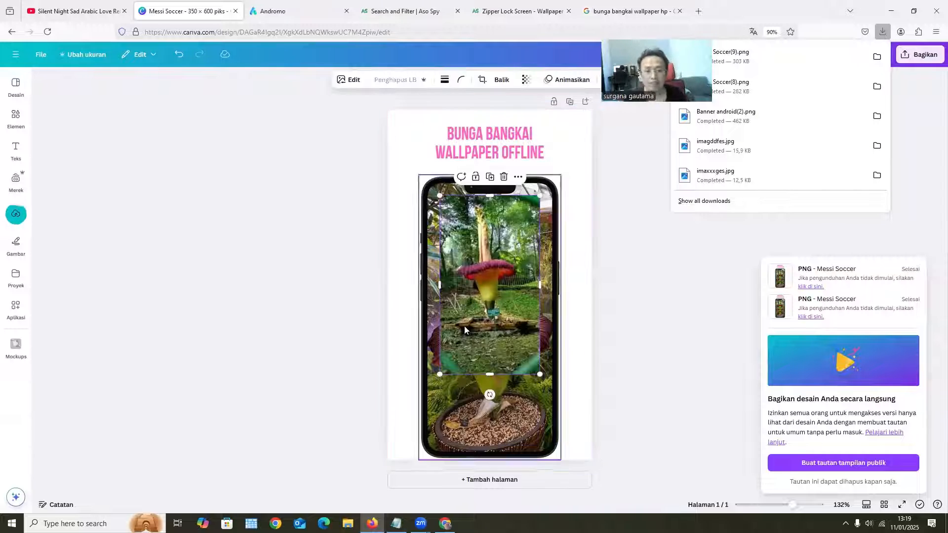
{"action": "left_click", "coordinate": [457, 369]}
{"action": "left_click_drag", "start_coordinate": [457, 369], "coordinate": [460, 366]}
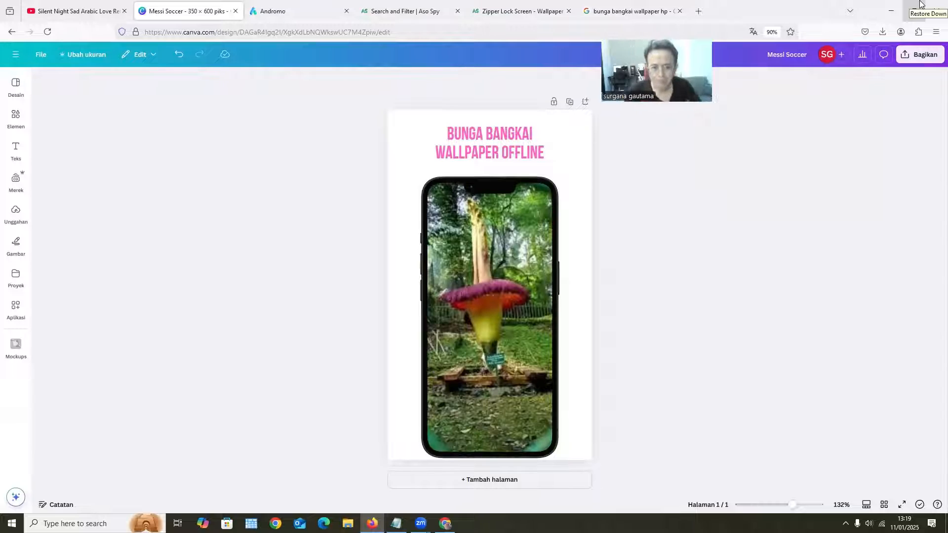
Download the imagddfes picture version of the screenshot as a PNG at size 1
{"action": "left_click", "coordinate": [919, 55]}
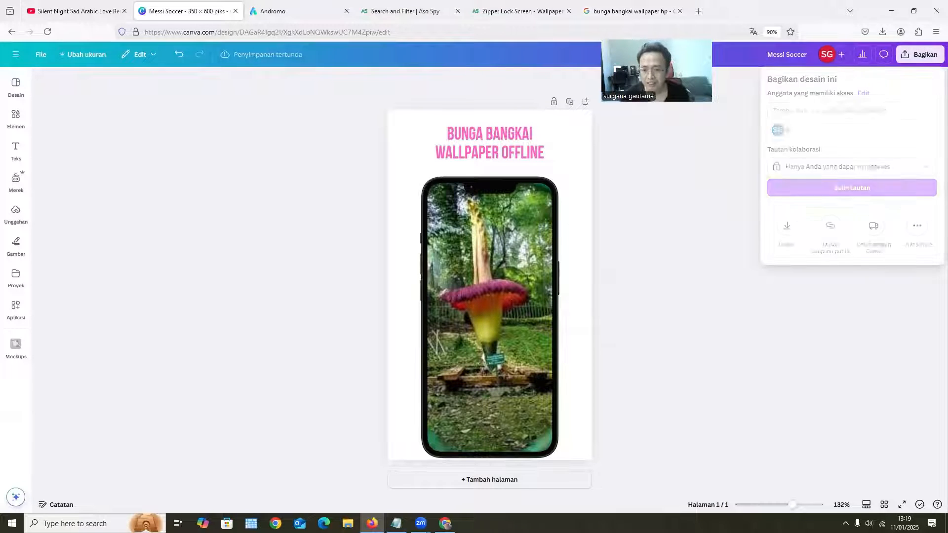
{"action": "left_click", "coordinate": [786, 227]}
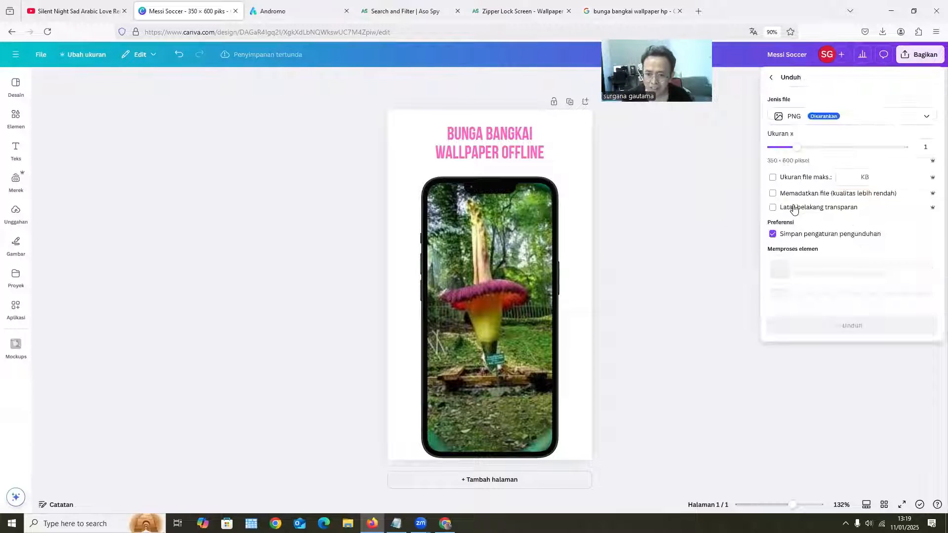
{"action": "left_click", "coordinate": [867, 257]}
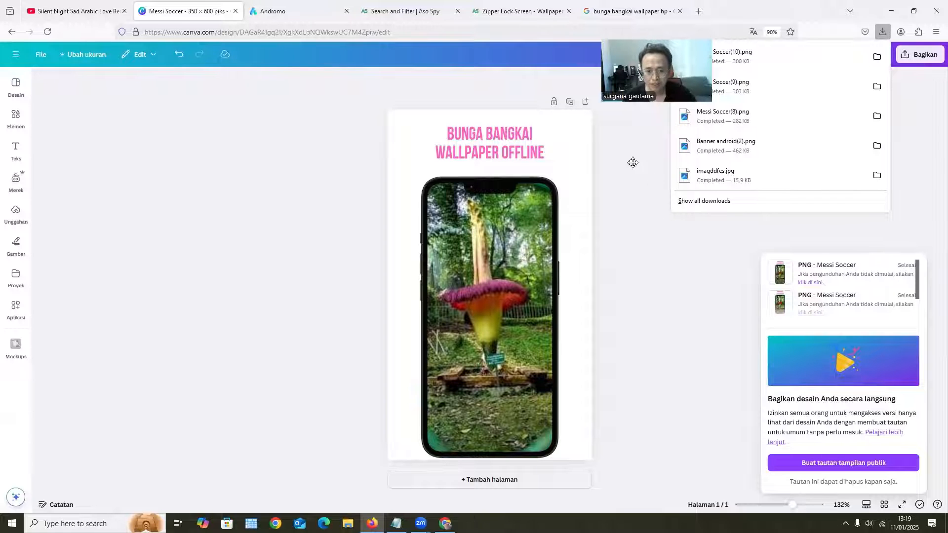
Switch to Andromo and download the Google Bundle build of Wallpaper Bunga Bangkai, version v1.0.0
{"action": "left_click", "coordinate": [276, 11]}
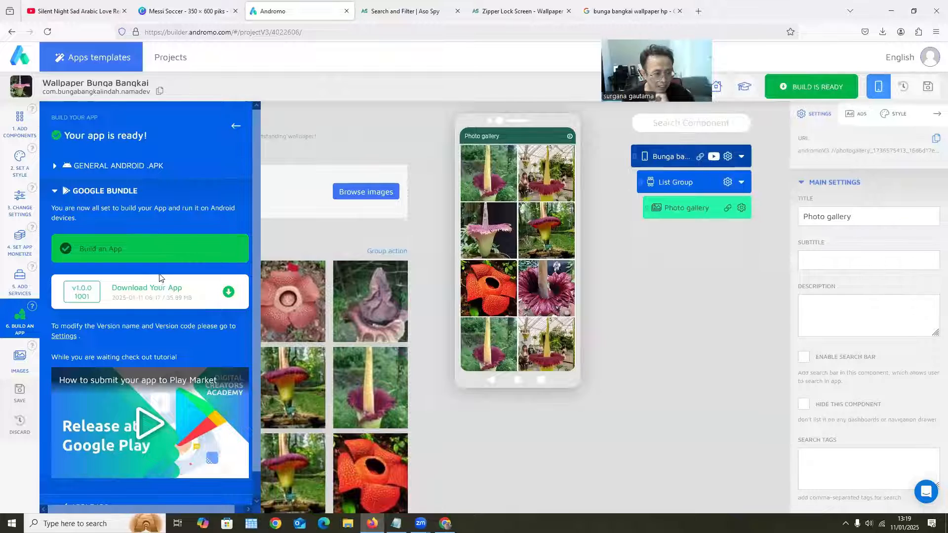
{"action": "scroll", "coordinate": [159, 277], "scroll_direction": "down", "scroll_amount": 1}
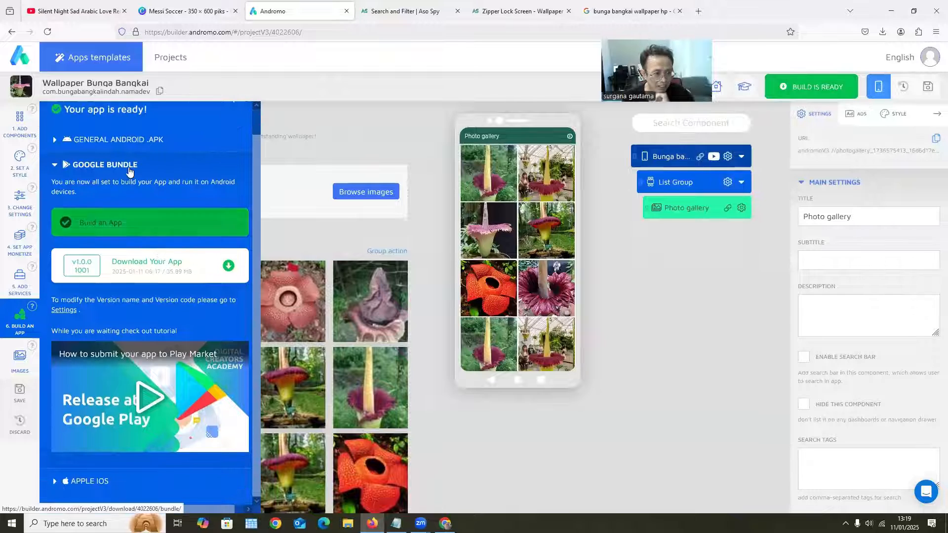
{"action": "left_click", "coordinate": [230, 268]}
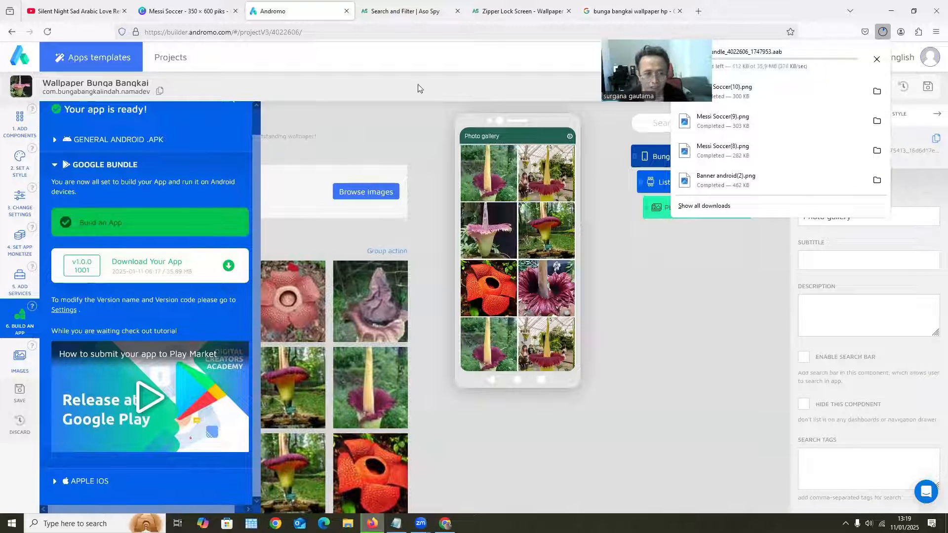
Request a General Android .APK build of the Wallpaper Bunga Bangkai app
{"action": "left_click", "coordinate": [54, 140]}
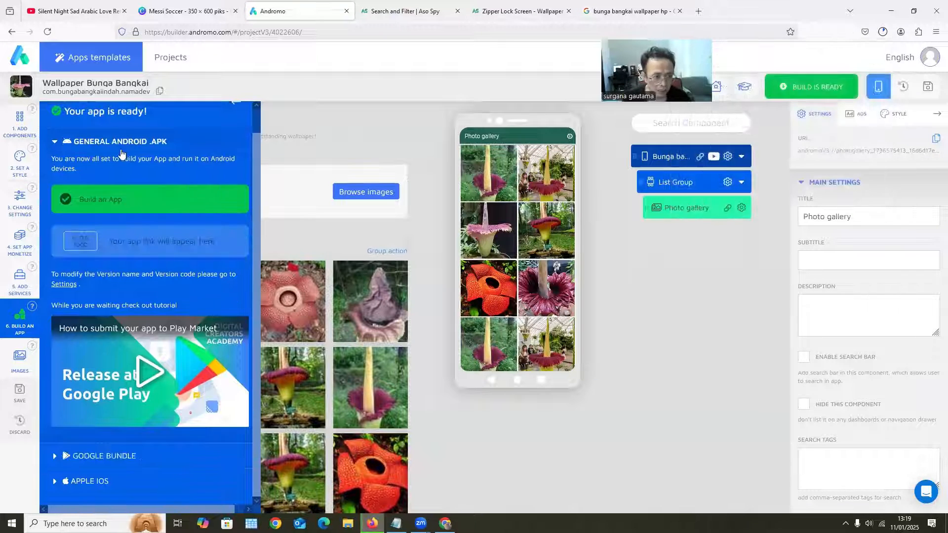
{"action": "left_click", "coordinate": [121, 196]}
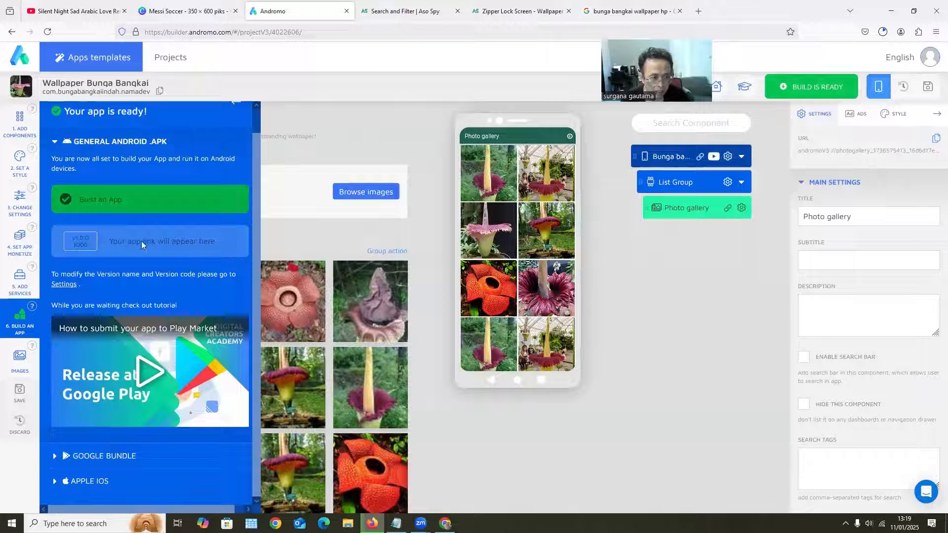
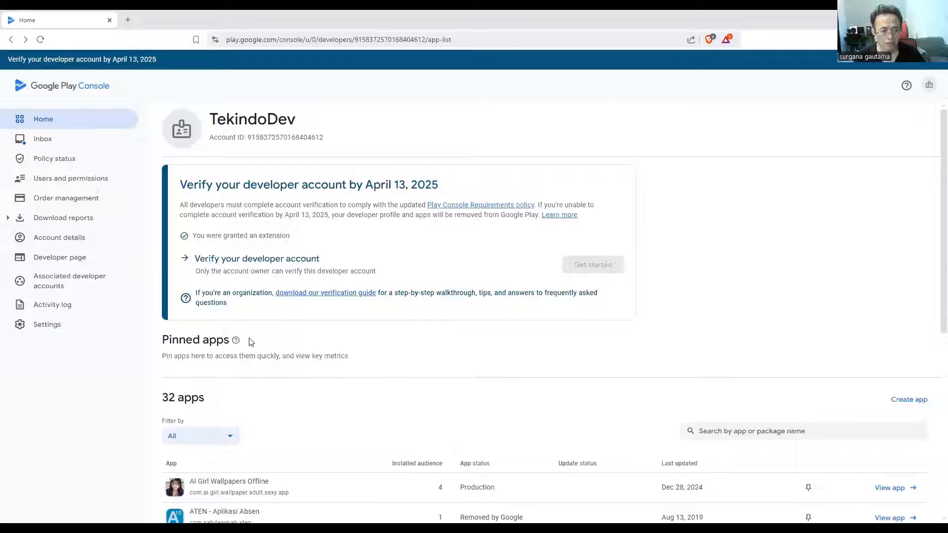
Start a new app in the developer account and name it "Bunga Bangkai Wallpapers"
{"action": "scroll", "coordinate": [922, 403], "scroll_direction": "down", "scroll_amount": 1}
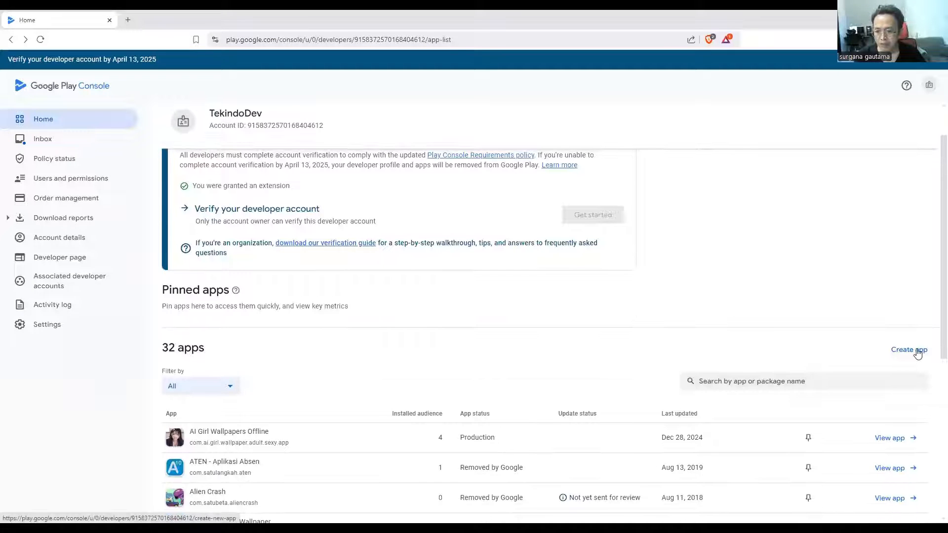
{"action": "left_click", "coordinate": [917, 354]}
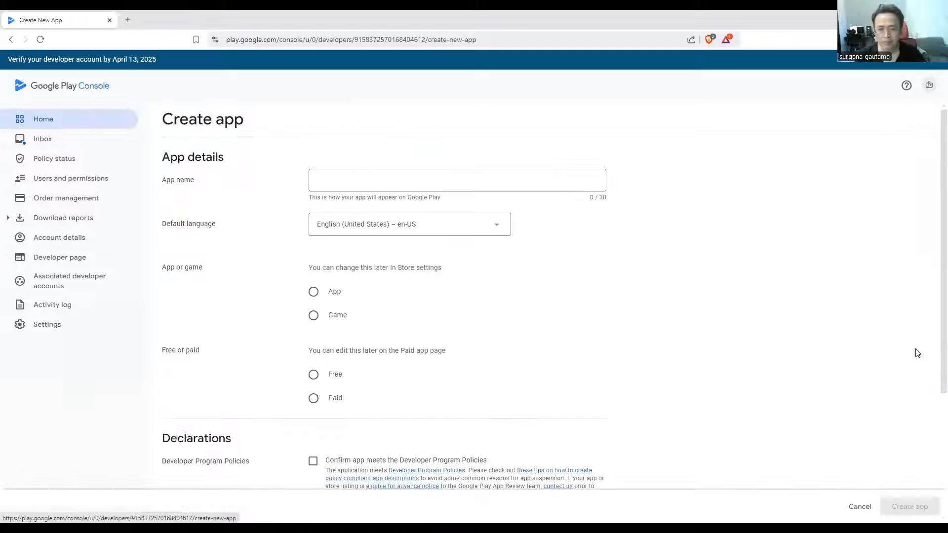
{"action": "left_click", "coordinate": [339, 173]}
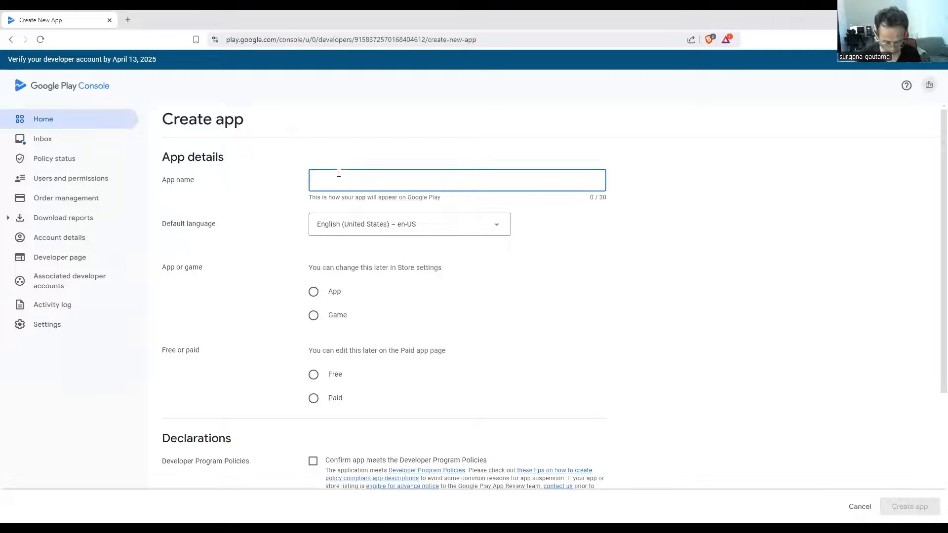
{"action": "type", "text": "Bunga Bangkai Wallpapers"}
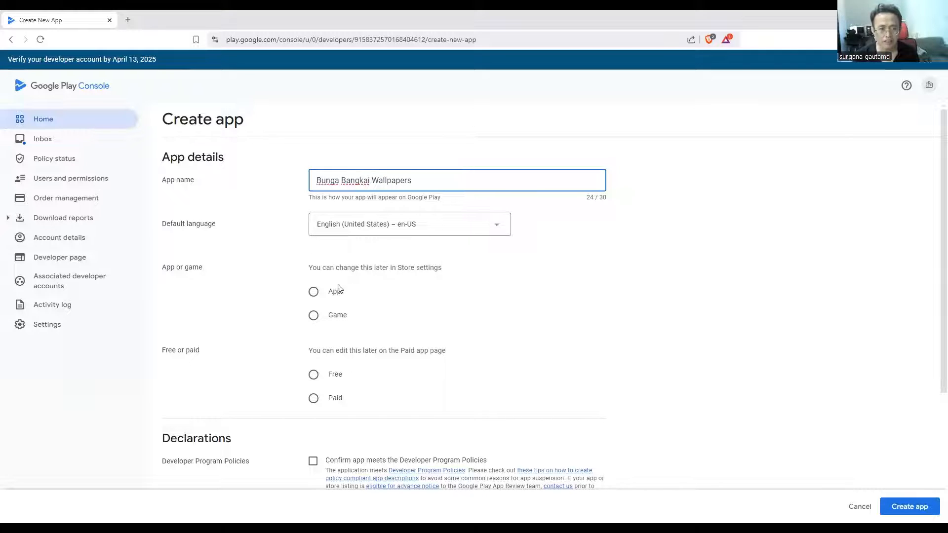
Set the new app's default language to Indonesian – id and its type to App
{"action": "left_click", "coordinate": [497, 229]}
{"action": "scroll", "coordinate": [413, 353], "scroll_direction": "down", "scroll_amount": 3}
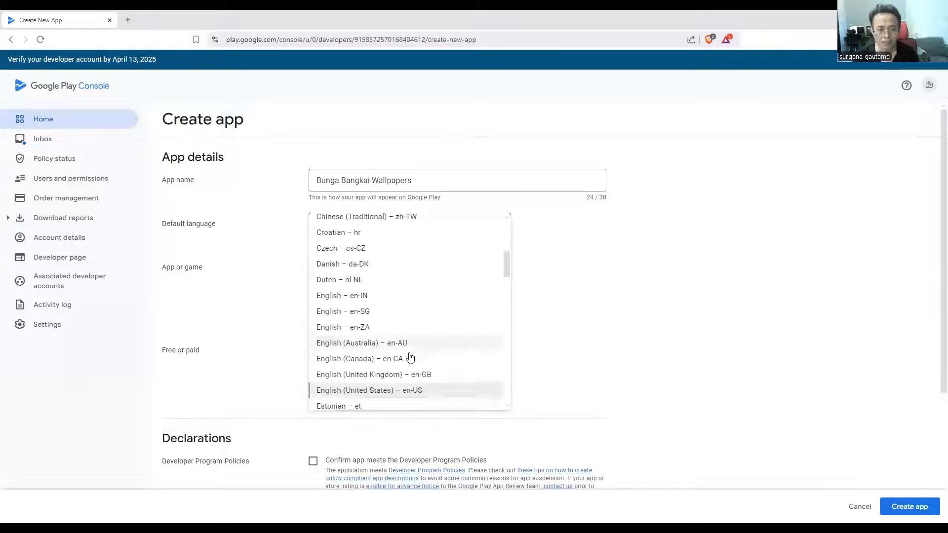
{"action": "scroll", "coordinate": [413, 353], "scroll_direction": "down", "scroll_amount": 8}
{"action": "scroll", "coordinate": [413, 353], "scroll_direction": "up", "scroll_amount": 5}
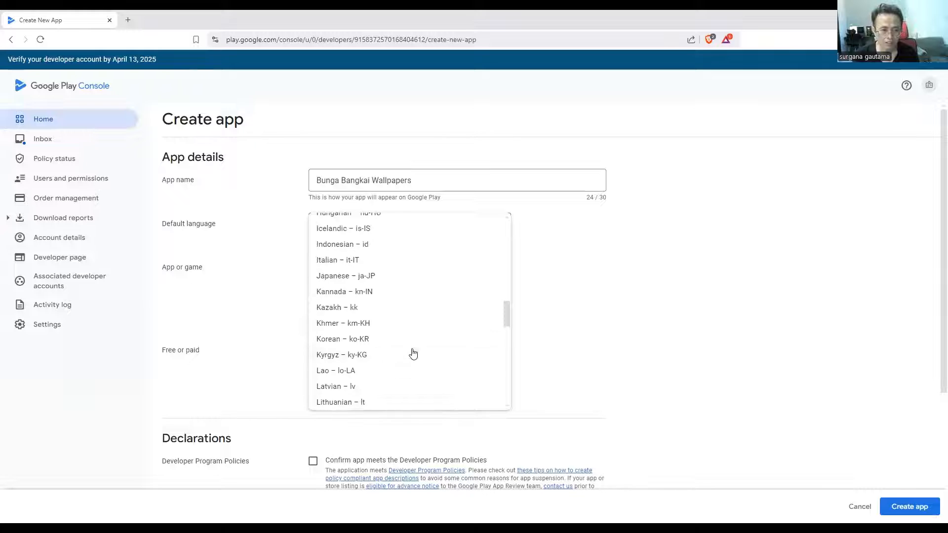
{"action": "left_click", "coordinate": [324, 343]}
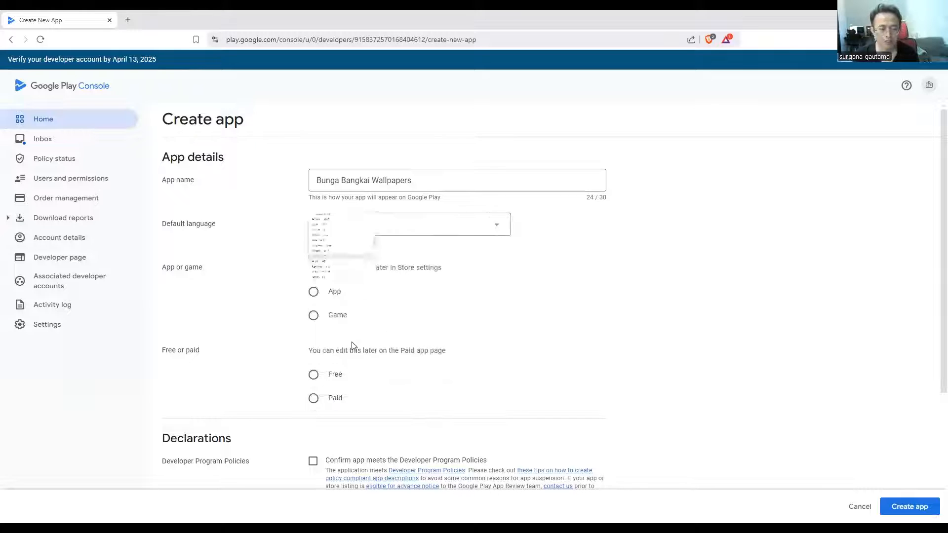
Create the app as Free with the Developer Program Policies and US export laws declarations accepted
{"action": "left_click", "coordinate": [312, 376]}
{"action": "scroll", "coordinate": [316, 378], "scroll_direction": "down", "scroll_amount": 3}
{"action": "left_click", "coordinate": [313, 349]}
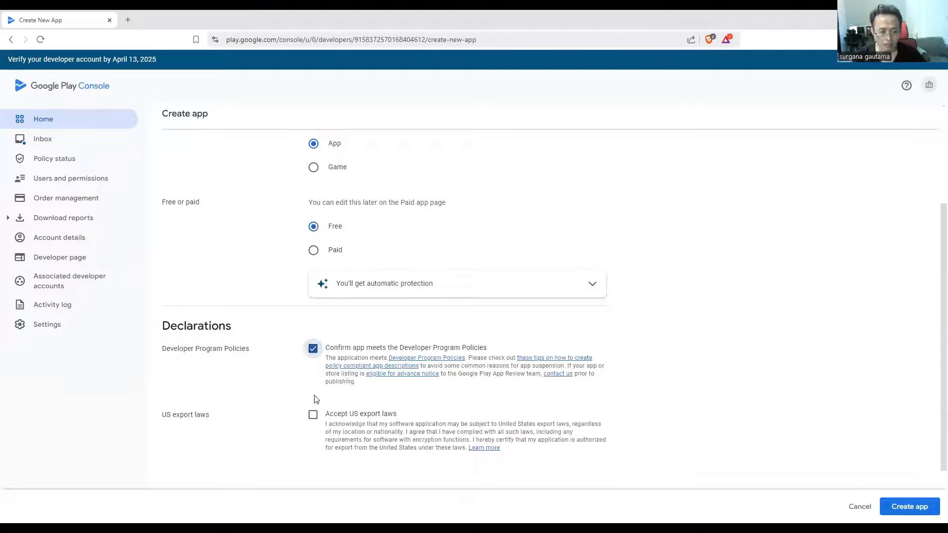
{"action": "scroll", "coordinate": [543, 415], "scroll_direction": "down", "scroll_amount": 2}
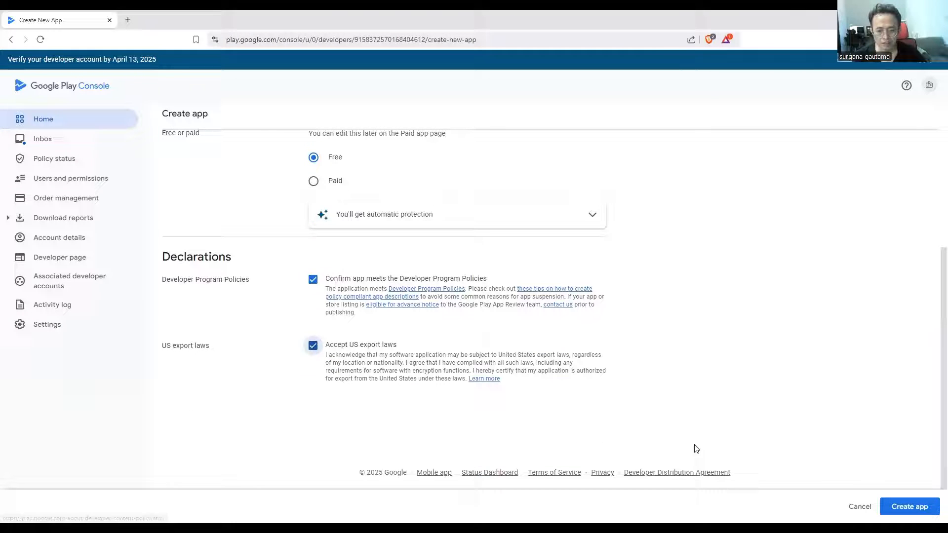
{"action": "left_click", "coordinate": [921, 509]}
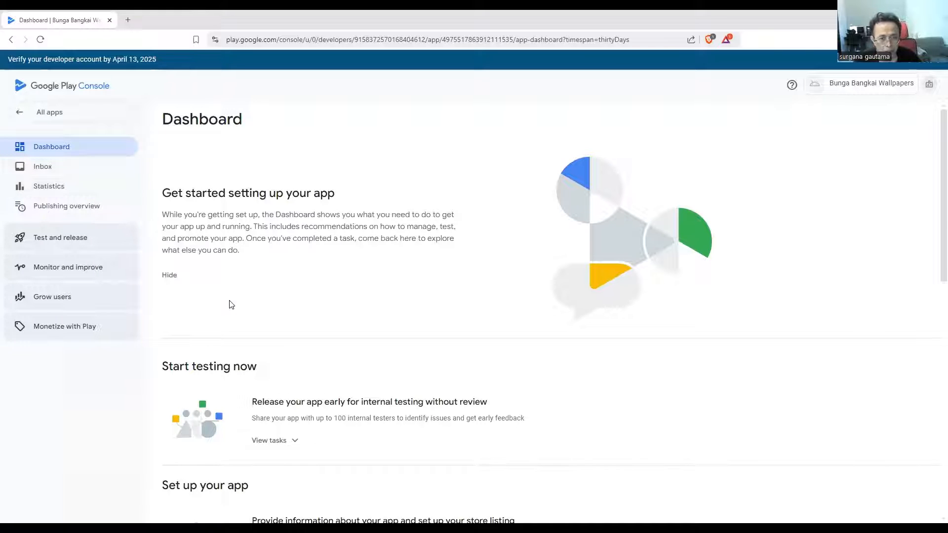
Start creating the default store listing for Bunga Bangkai Wallpapers
{"action": "left_click", "coordinate": [64, 303]}
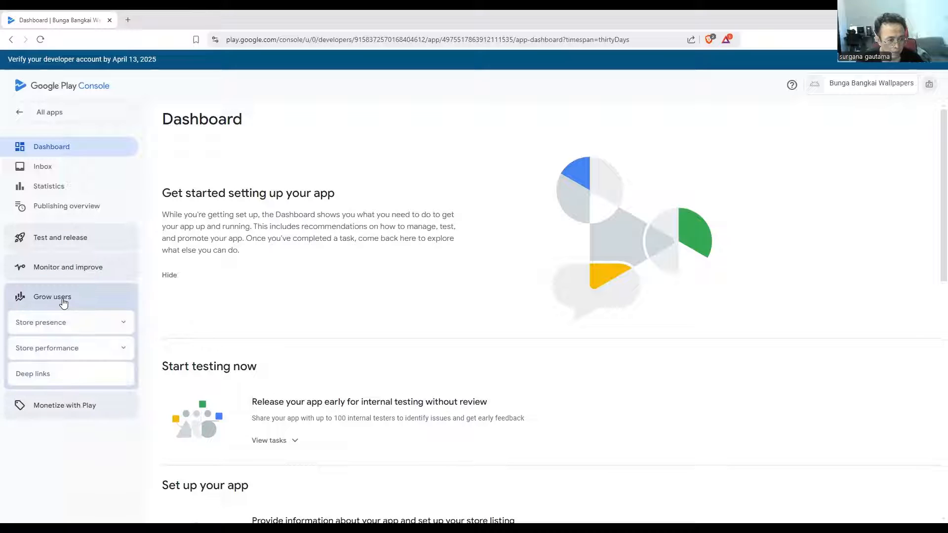
{"action": "left_click", "coordinate": [121, 325]}
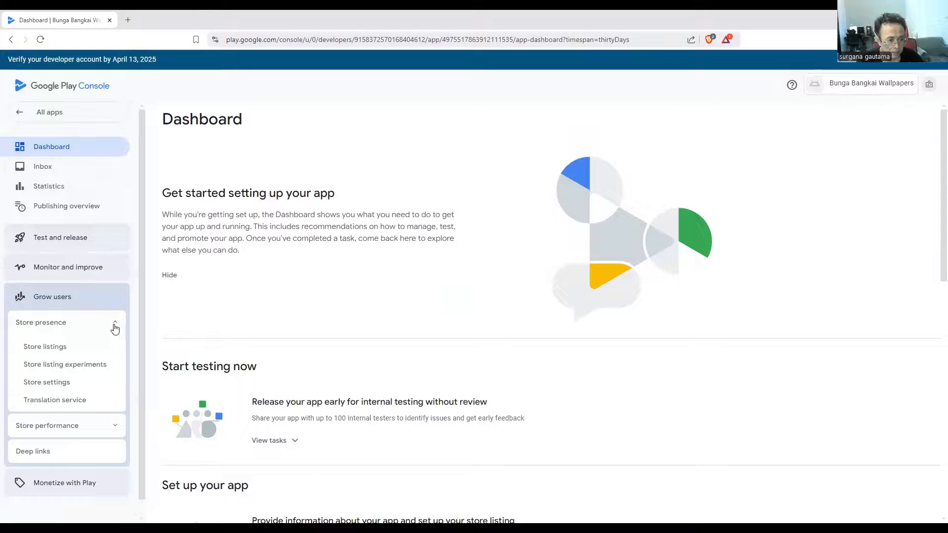
{"action": "left_click", "coordinate": [61, 352]}
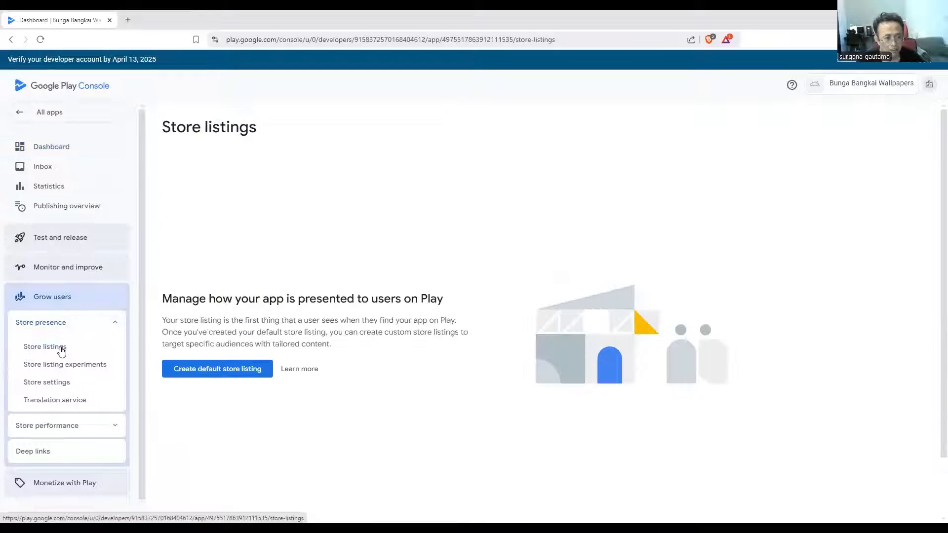
{"action": "left_click", "coordinate": [221, 371]}
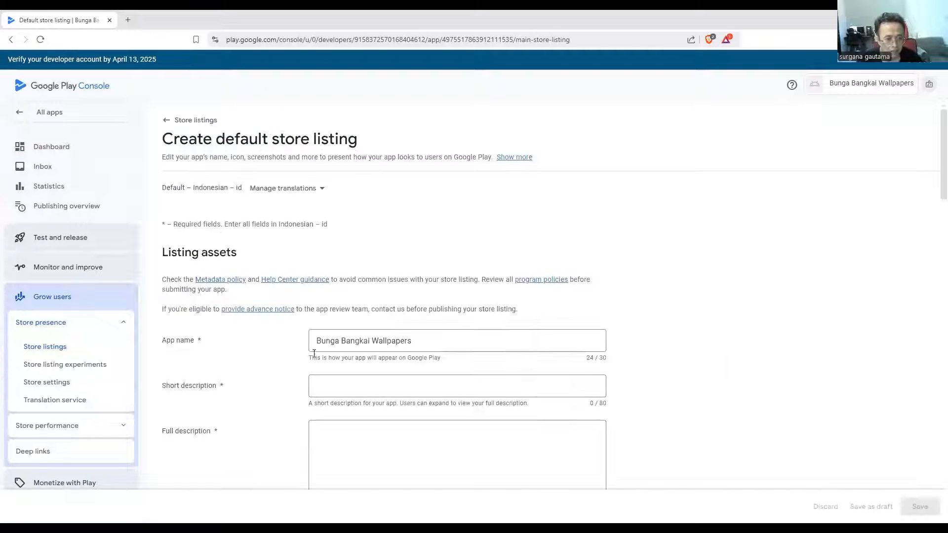
Enter "Aplikasi Bunga Bangkai Wallpapers untuk hape anda" as the listing's short description, reusing the app name
{"action": "left_click_drag", "start_coordinate": [444, 342], "coordinate": [235, 346]}
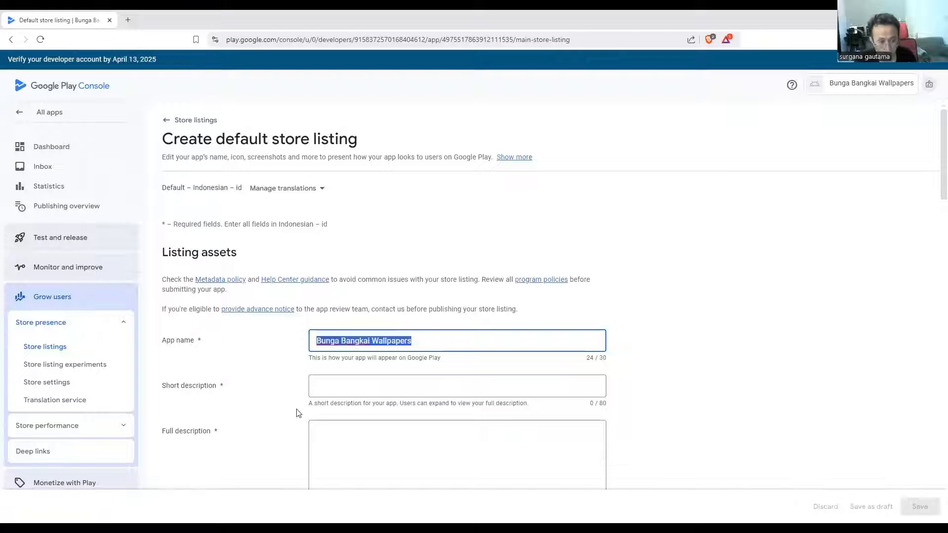
{"action": "left_click", "coordinate": [320, 391]}
{"action": "type", "text": "Apl"}
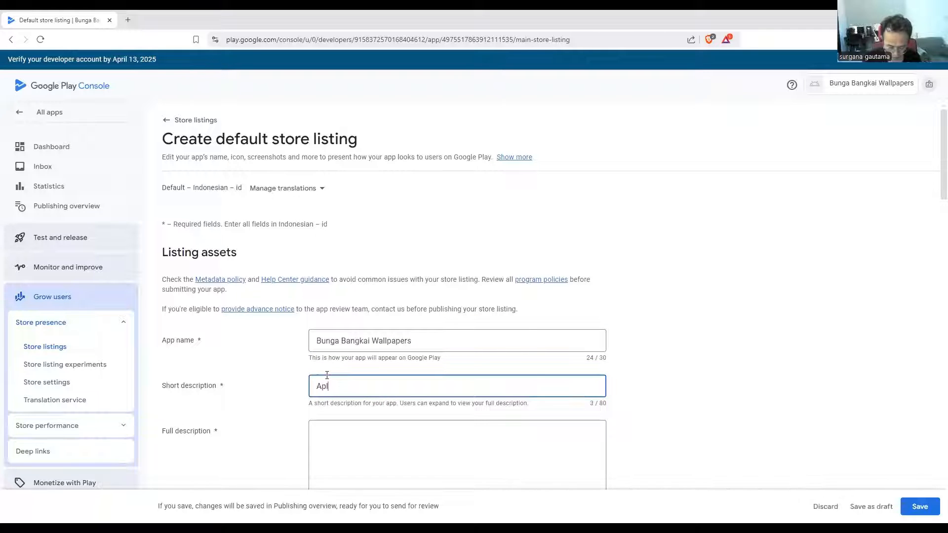
{"action": "type", "text": "ikasi Bunga Bangkai Wallpapers untuk"}
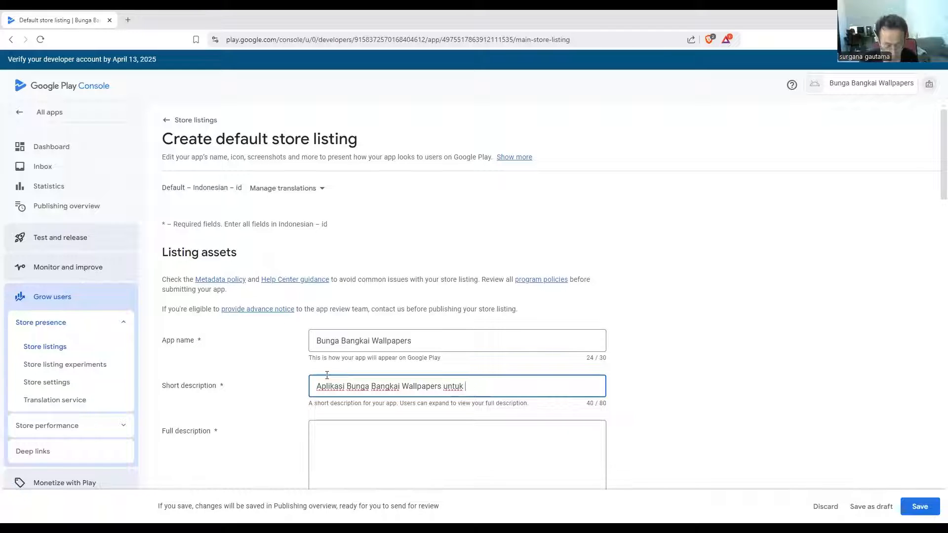
{"action": "type", "text": "anda"}
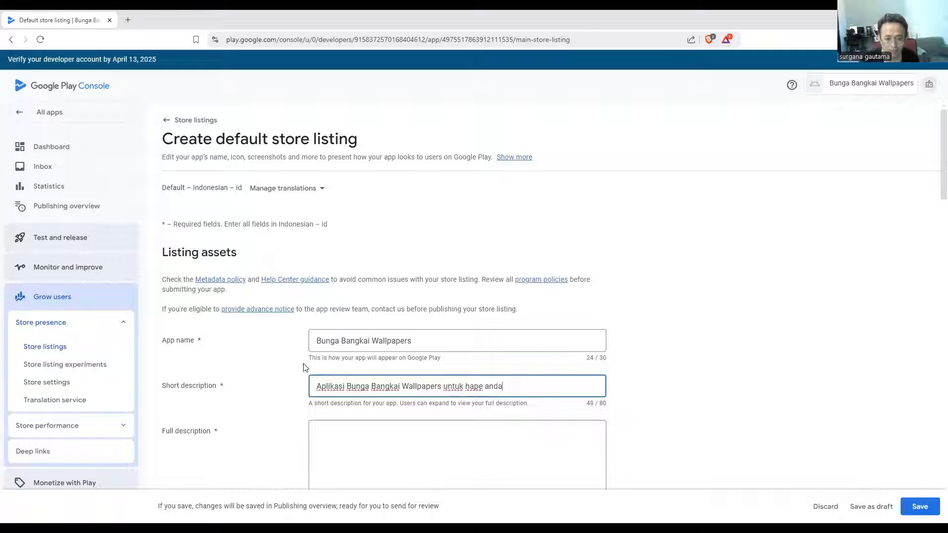
Fill in the full description with "Aplikasi Bunga Bangkai Wallpapers untuk hape anda. Dibuat dengan ringkas dan mudah. wallpaper ini offline."
{"action": "scroll", "coordinate": [521, 377], "scroll_direction": "down", "scroll_amount": 2}
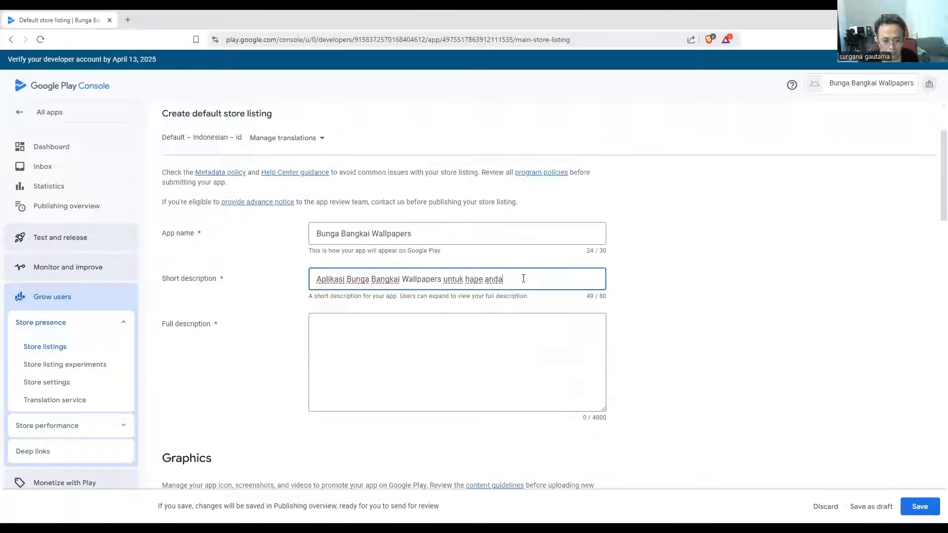
{"action": "left_click_drag", "start_coordinate": [522, 278], "coordinate": [215, 254]}
{"action": "key", "text": "ctrl+c"}
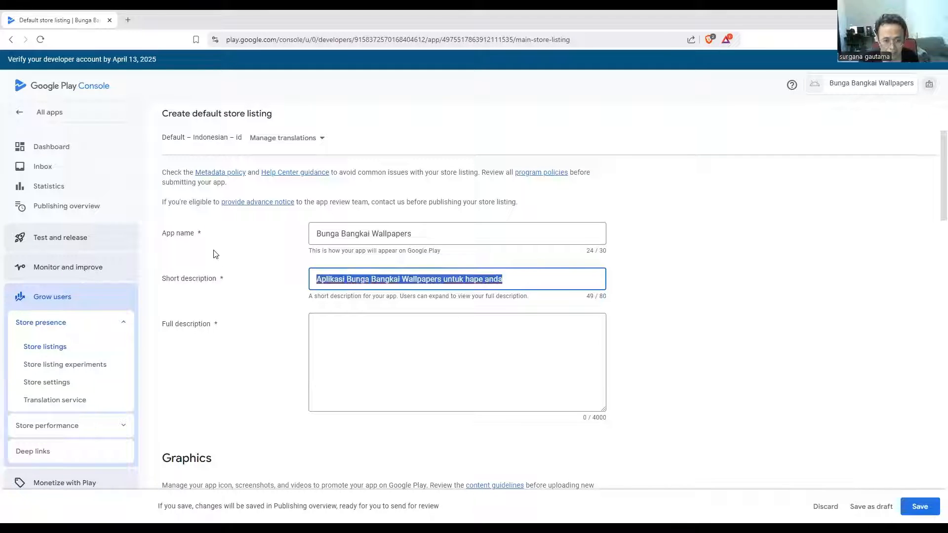
{"action": "left_click", "coordinate": [382, 343]}
{"action": "key", "text": "ctrl+v"}
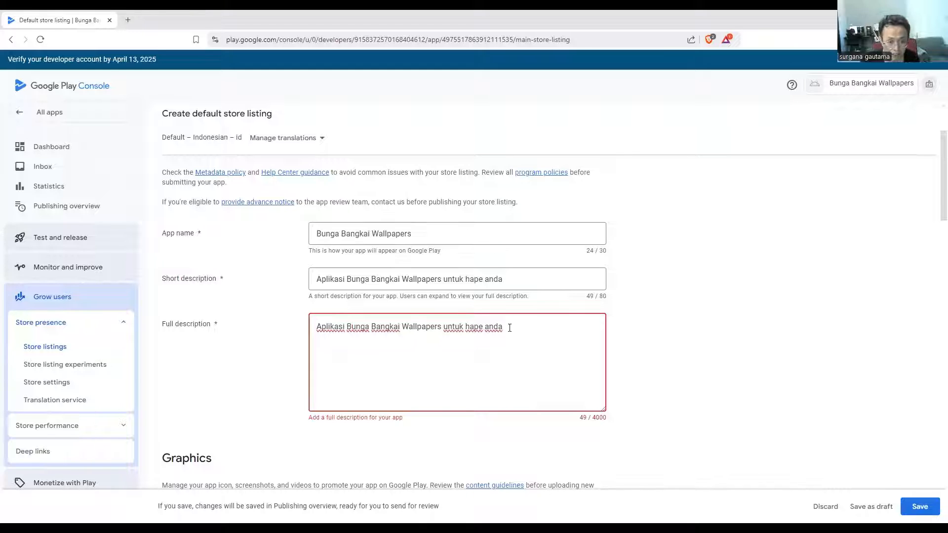
{"action": "type", "text": ". "}
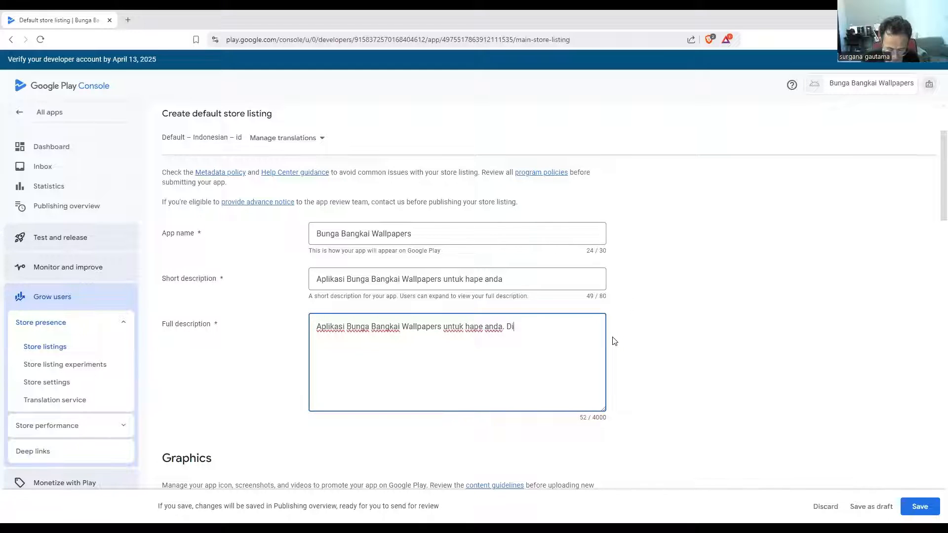
{"action": "type", "text": "Dibuat "}
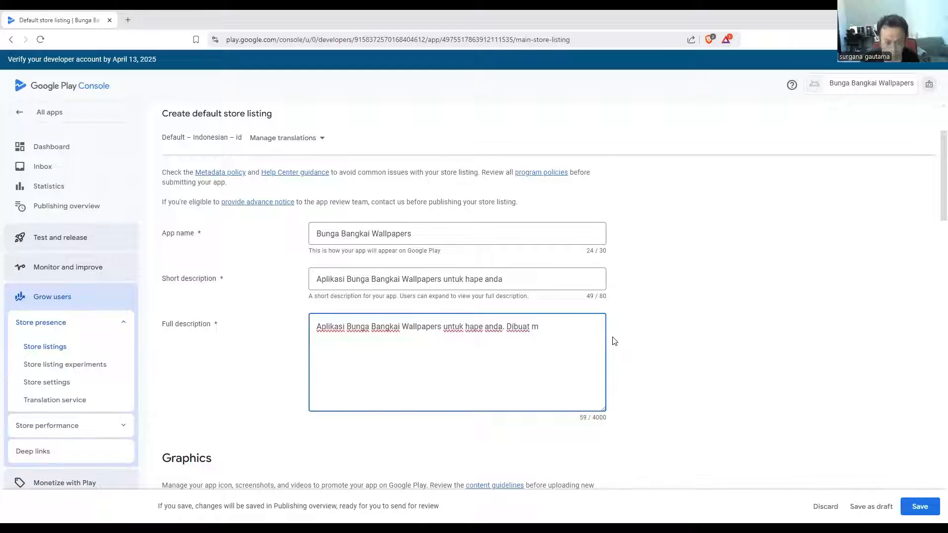
{"action": "type", "text": "dengan "}
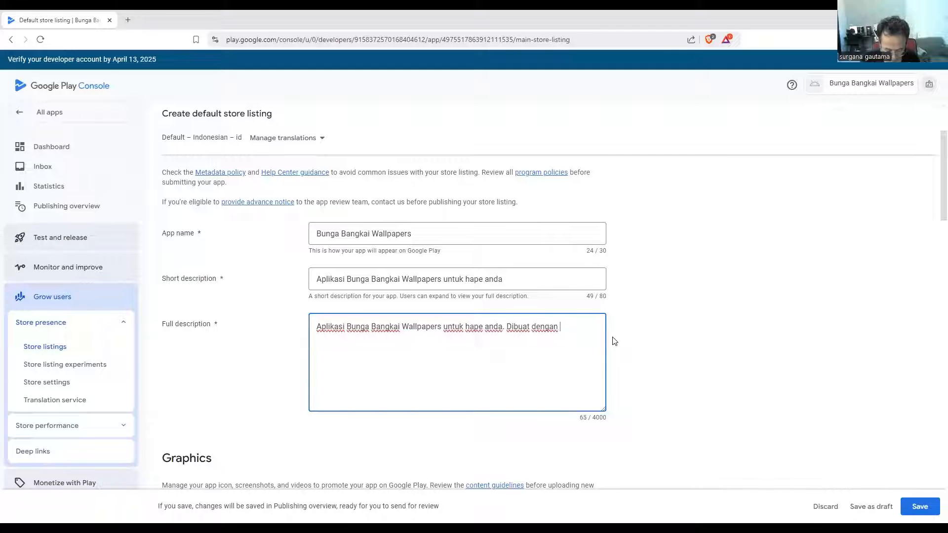
{"action": "type", "text": "ringkas dan mudah. wallpaper ini offline."}
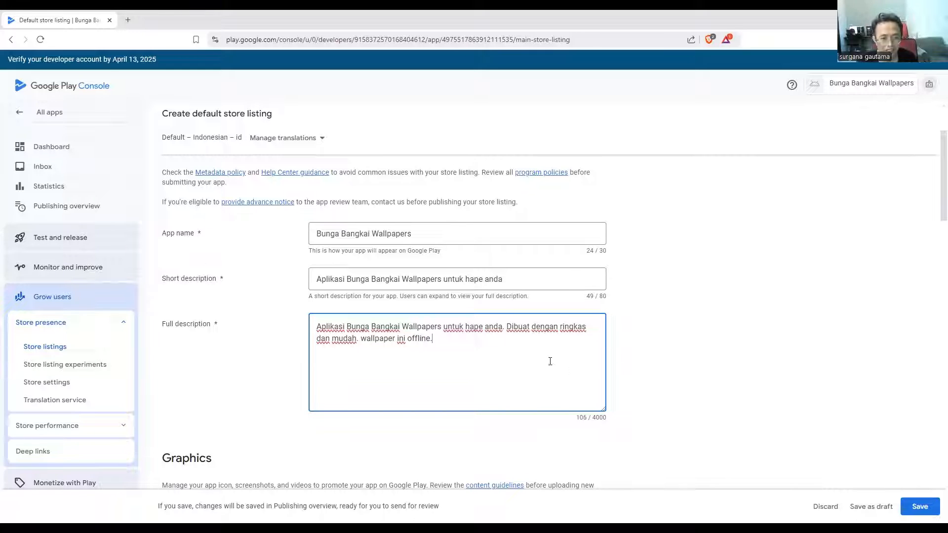
Upload icon.png from the Downloads folder as the store listing's app icon
{"action": "scroll", "coordinate": [549, 361], "scroll_direction": "down", "scroll_amount": 1}
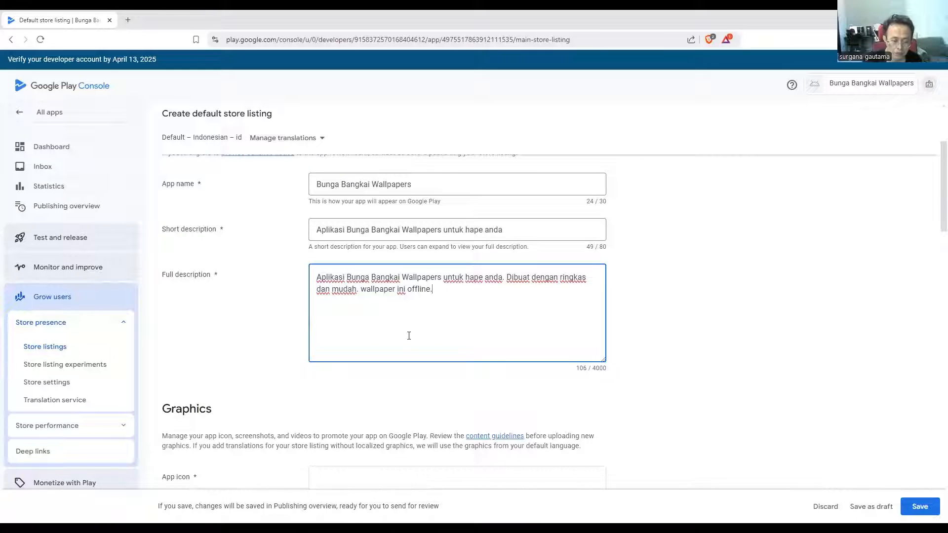
{"action": "scroll", "coordinate": [408, 335], "scroll_direction": "down", "scroll_amount": 1}
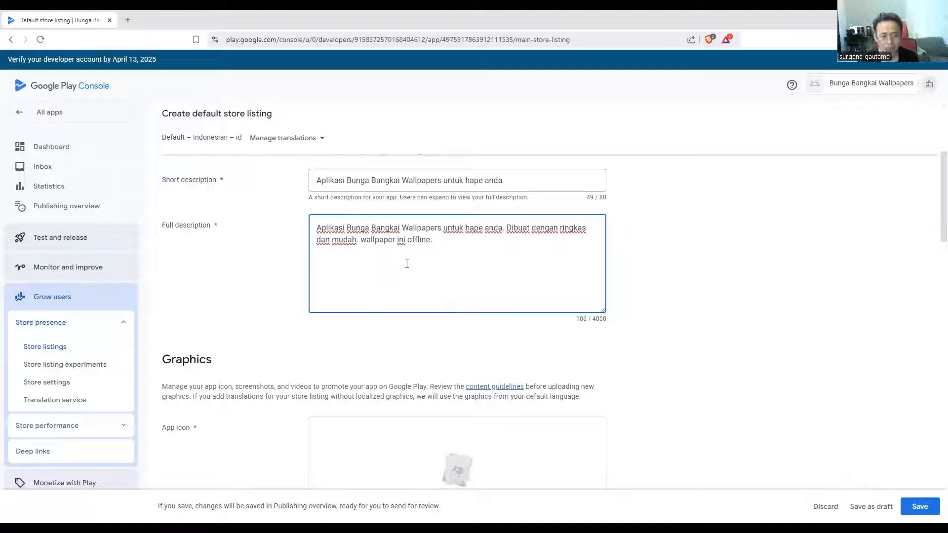
{"action": "scroll", "coordinate": [408, 270], "scroll_direction": "down", "scroll_amount": 2}
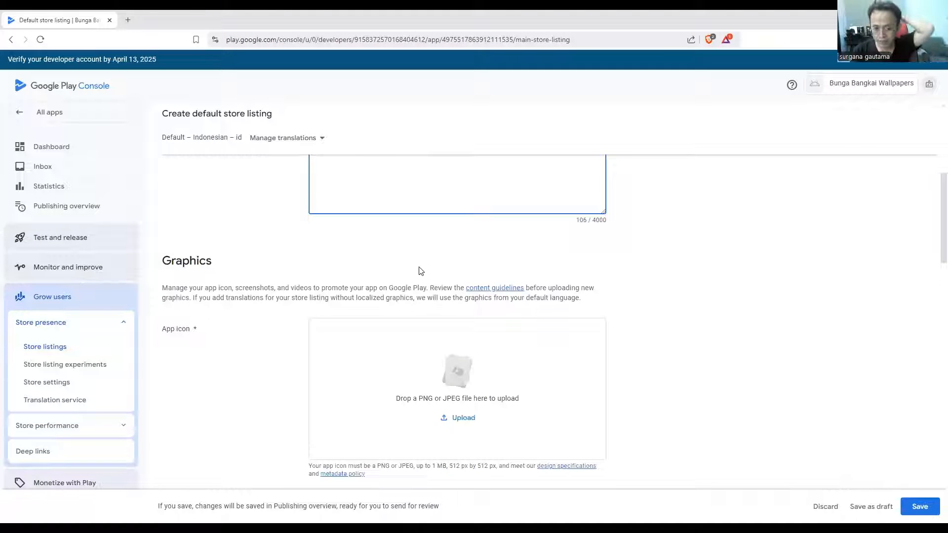
{"action": "scroll", "coordinate": [466, 332], "scroll_direction": "down", "scroll_amount": 2}
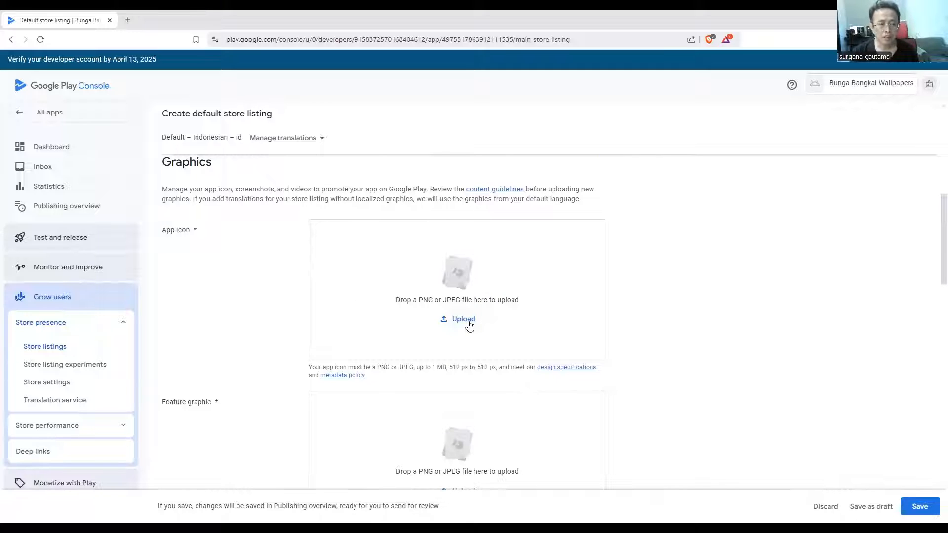
{"action": "left_click", "coordinate": [463, 322]}
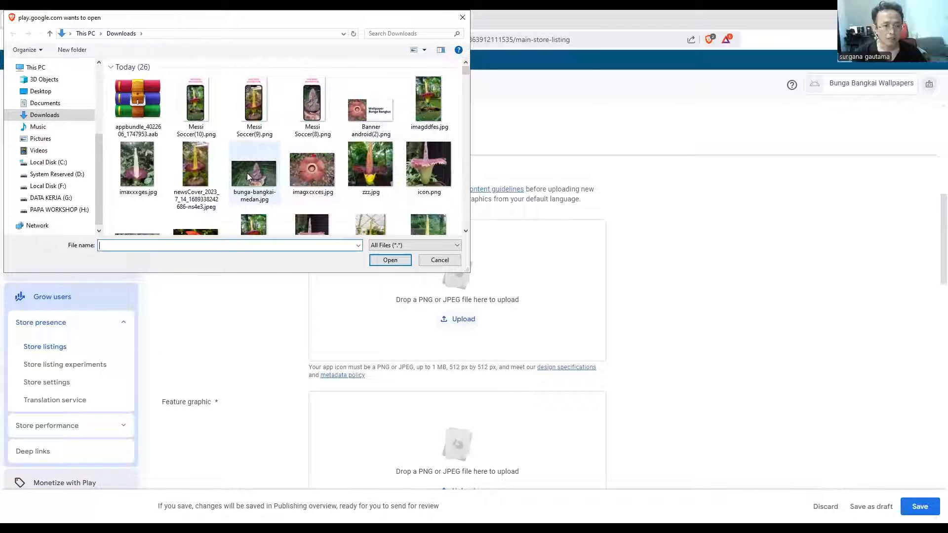
{"action": "scroll", "coordinate": [346, 148], "scroll_direction": "down", "scroll_amount": 1}
{"action": "left_click", "coordinate": [428, 117]}
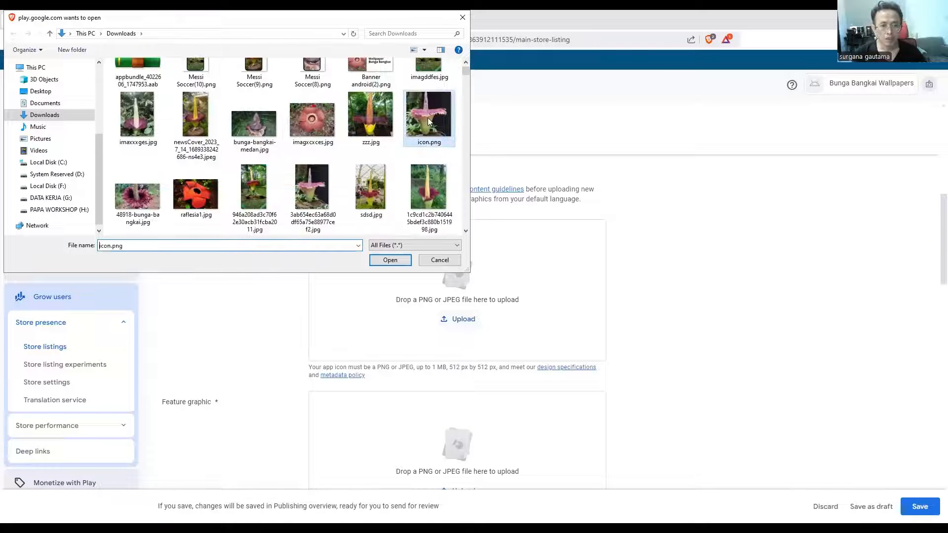
{"action": "left_click", "coordinate": [392, 261]}
Upload Banner android(2).png from the Downloads folder as the store listing's feature graphic
{"action": "scroll", "coordinate": [498, 353], "scroll_direction": "down", "scroll_amount": 3}
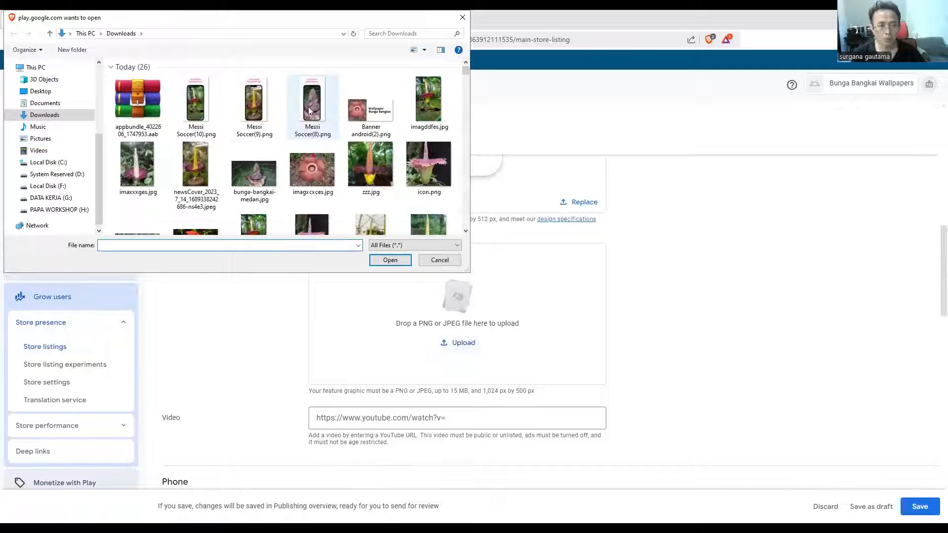
{"action": "left_click", "coordinate": [382, 101]}
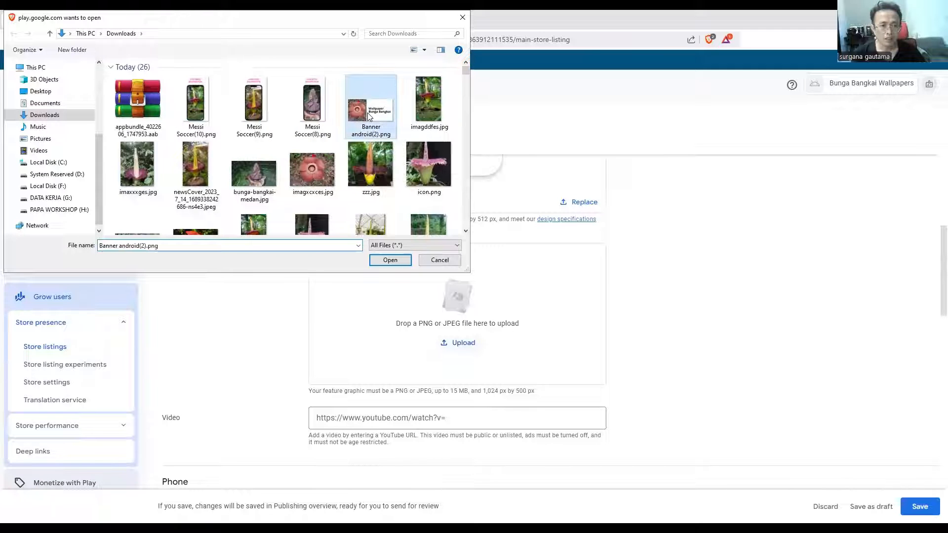
{"action": "left_click", "coordinate": [405, 260]}
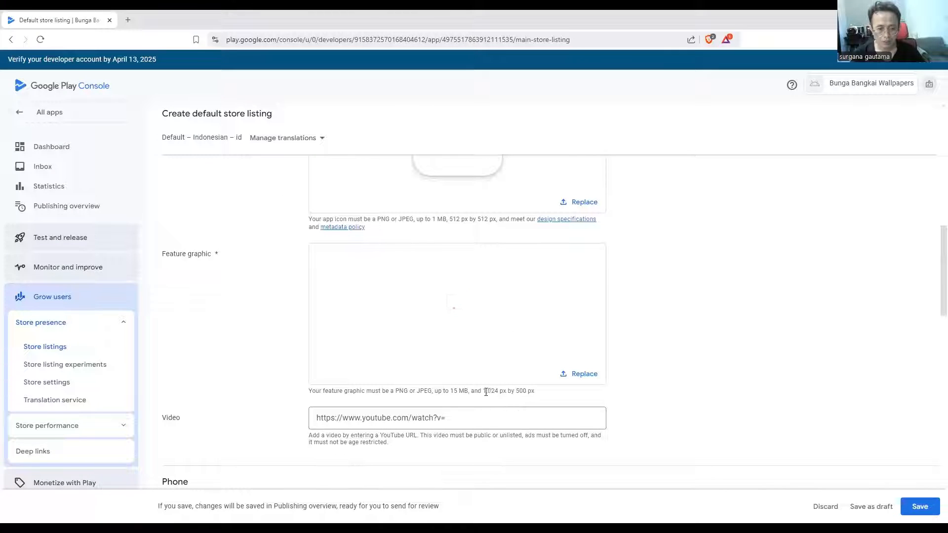
{"action": "scroll", "coordinate": [531, 398], "scroll_direction": "down", "scroll_amount": 5}
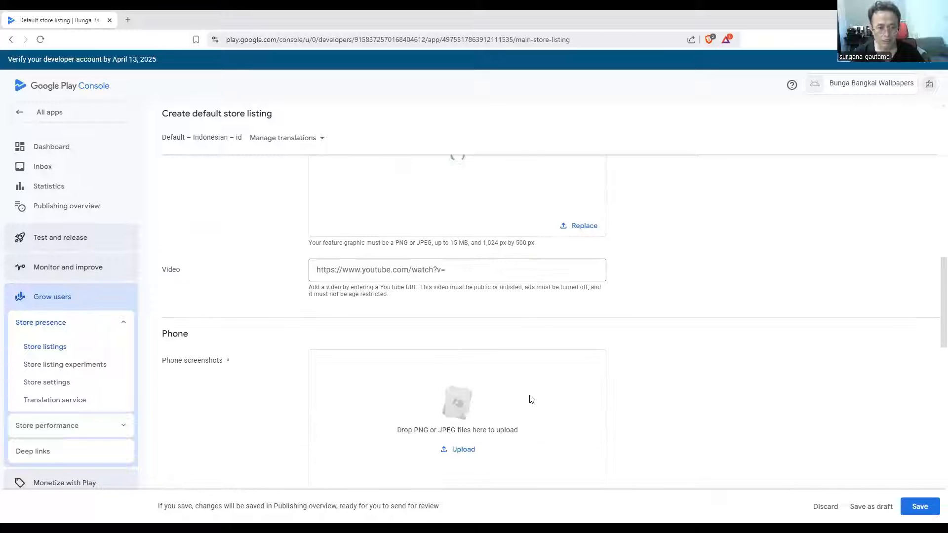
Upload Messi Soccer(8).png, Messi Soccer(9).png and Messi Soccer(10).png from the Downloads folder as the store listing's phone screenshots
{"action": "left_click", "coordinate": [467, 358]}
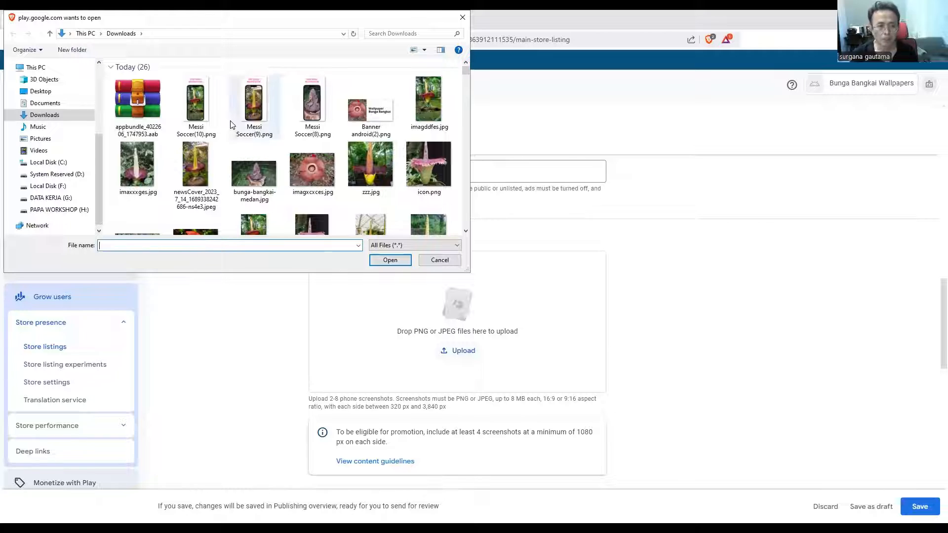
{"action": "left_click", "coordinate": [202, 107]}
{"action": "left_click", "coordinate": [242, 110], "text": "ctrl"}
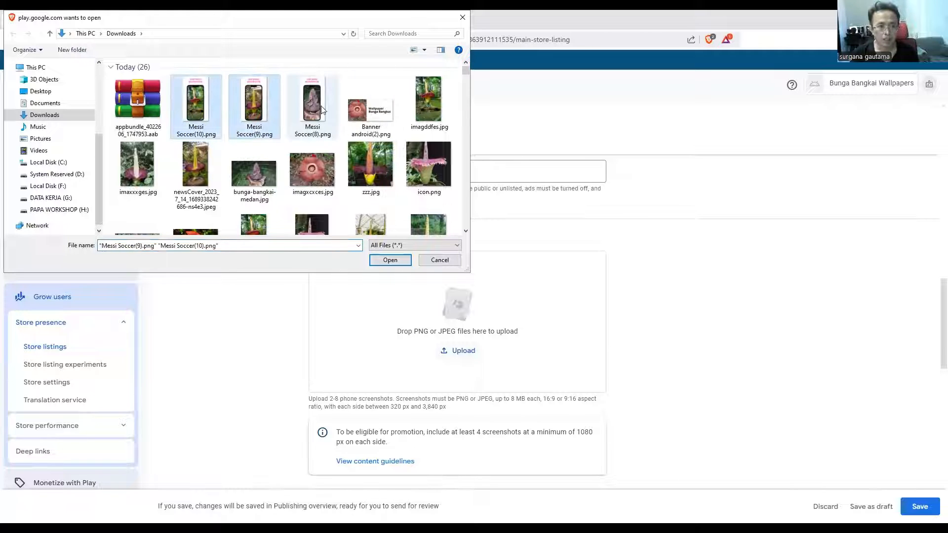
{"action": "left_click", "coordinate": [311, 104], "text": "ctrl"}
{"action": "left_click", "coordinate": [398, 258]}
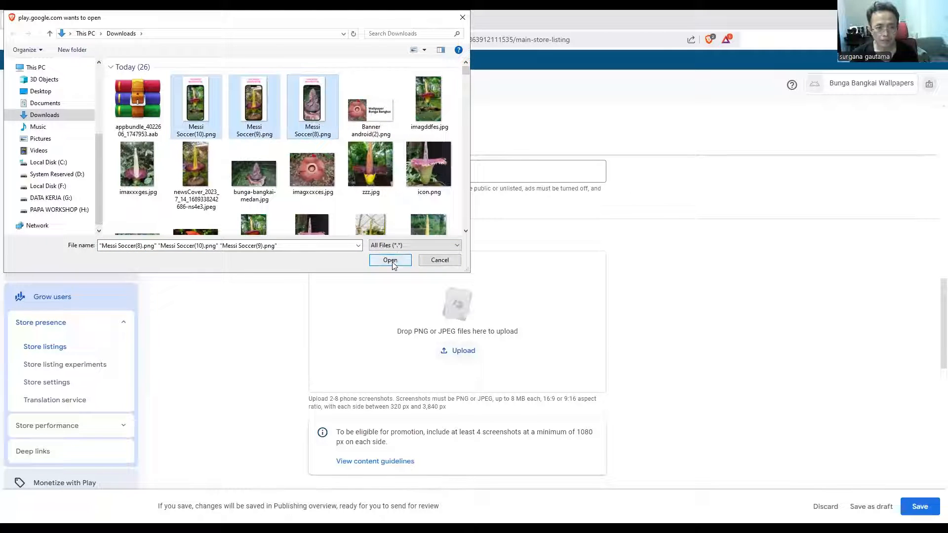
Look over the uploaded graphics and save the default store listing
{"action": "scroll", "coordinate": [651, 333], "scroll_direction": "down", "scroll_amount": 2}
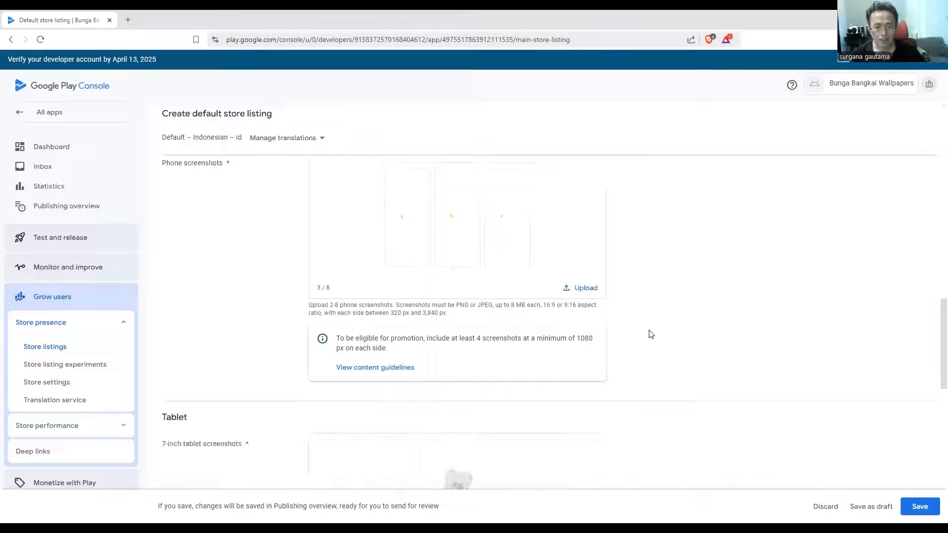
{"action": "scroll", "coordinate": [643, 332], "scroll_direction": "up", "scroll_amount": 3}
{"action": "scroll", "coordinate": [641, 336], "scroll_direction": "down", "scroll_amount": 7}
{"action": "scroll", "coordinate": [632, 345], "scroll_direction": "down", "scroll_amount": 6}
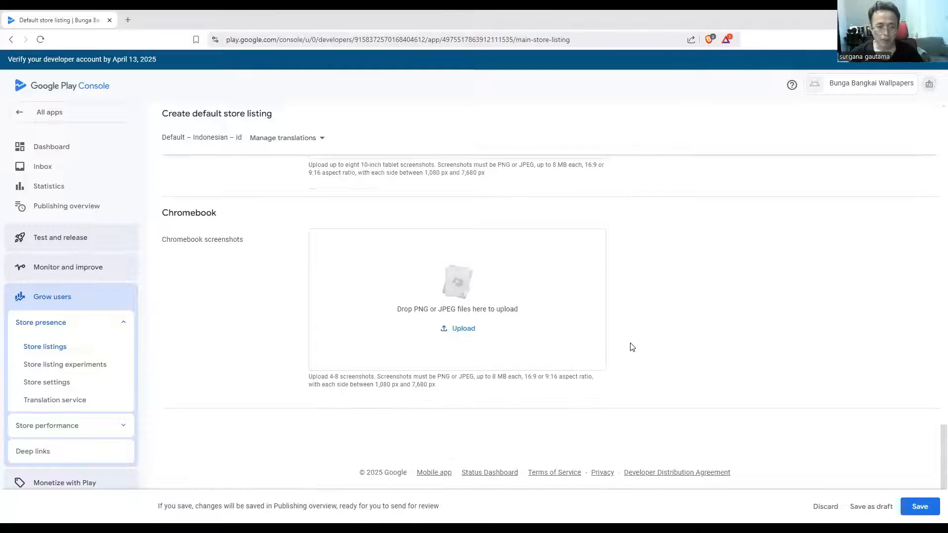
{"action": "scroll", "coordinate": [626, 360], "scroll_direction": "up", "scroll_amount": 12}
{"action": "scroll", "coordinate": [625, 361], "scroll_direction": "up", "scroll_amount": 3}
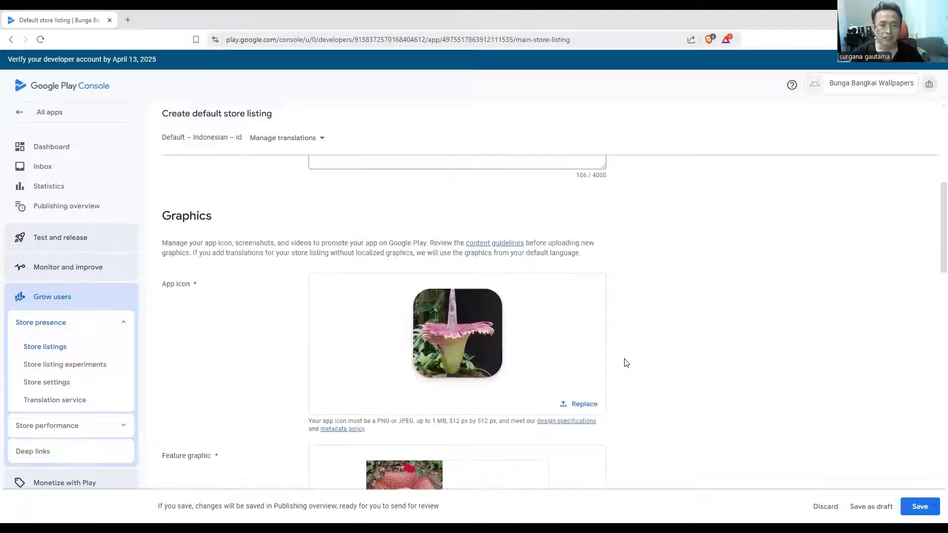
{"action": "scroll", "coordinate": [623, 360], "scroll_direction": "down", "scroll_amount": 8}
{"action": "left_click", "coordinate": [920, 506]}
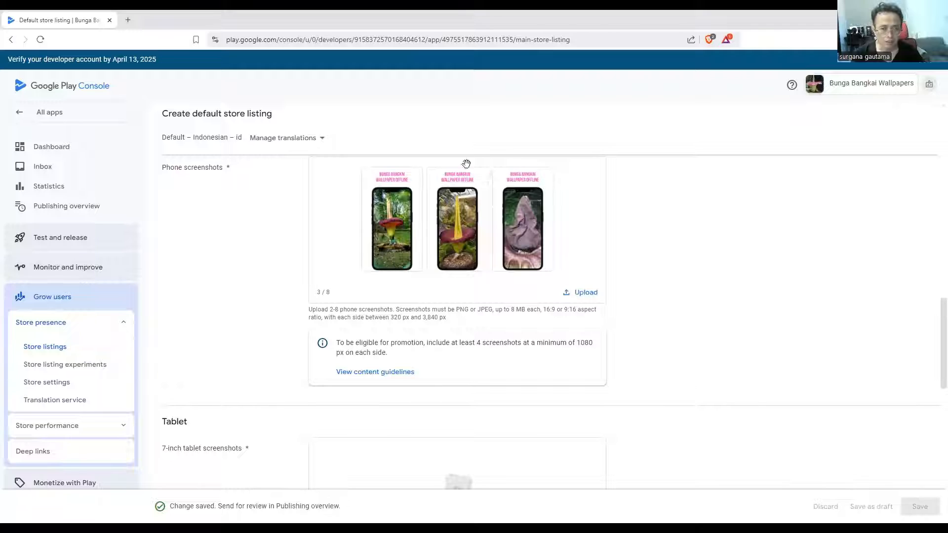
Set the app category to Personalization in the store settings and save it
{"action": "left_click", "coordinate": [52, 384]}
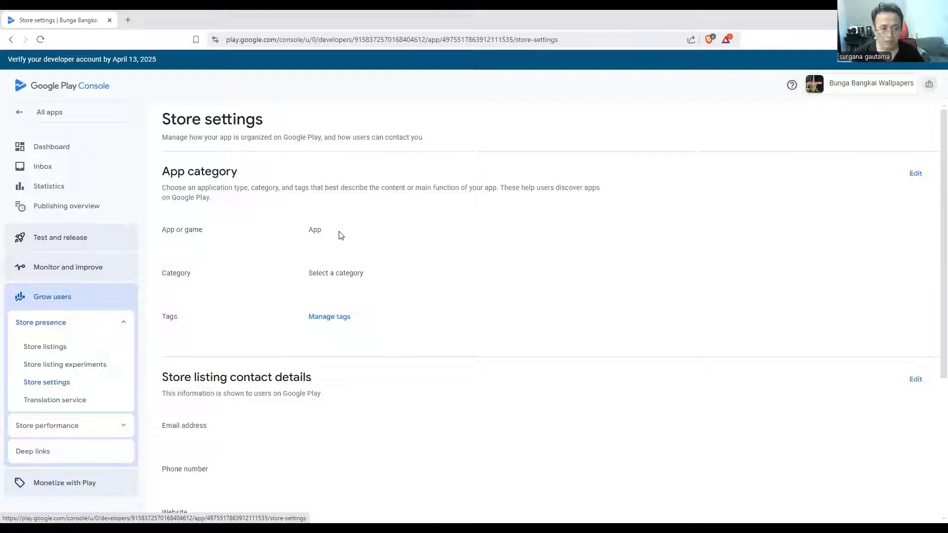
{"action": "left_click", "coordinate": [916, 173]}
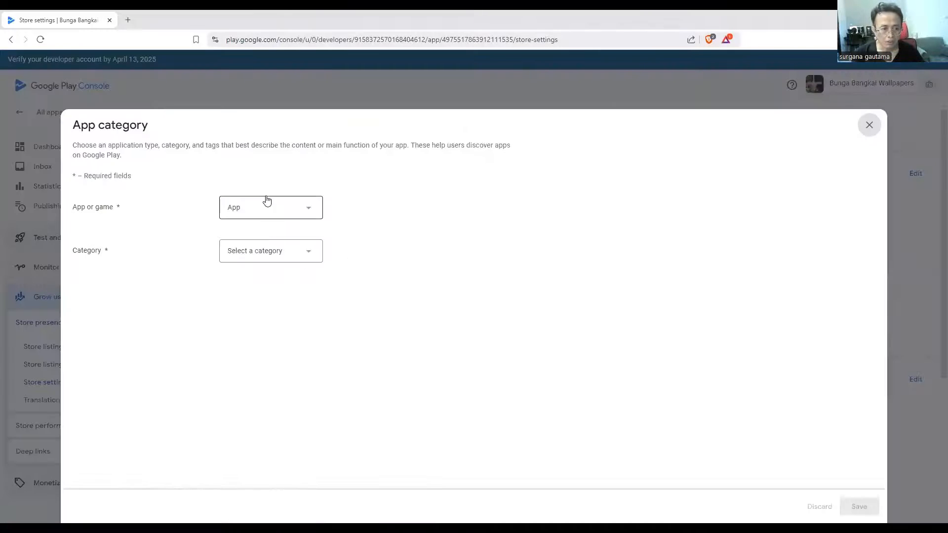
{"action": "left_click", "coordinate": [310, 251]}
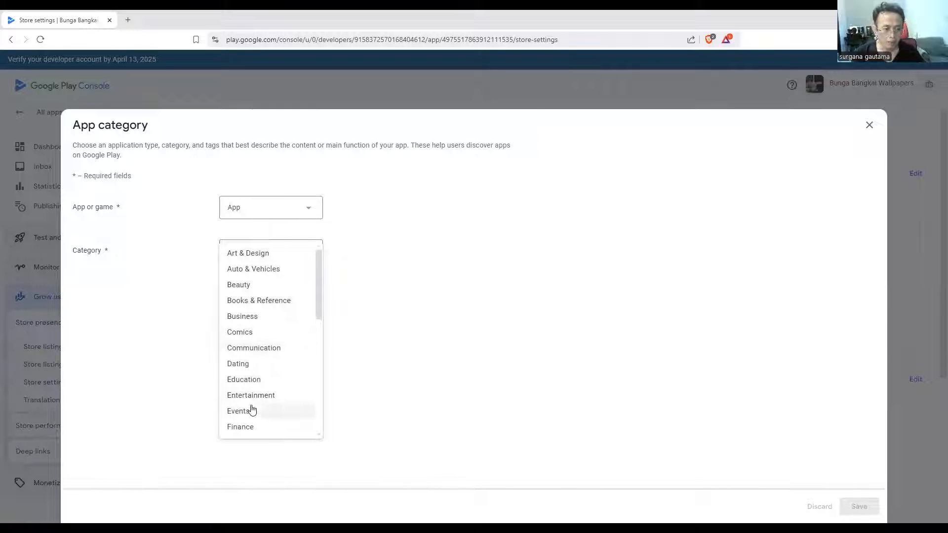
{"action": "scroll", "coordinate": [250, 422], "scroll_direction": "down", "scroll_amount": 6}
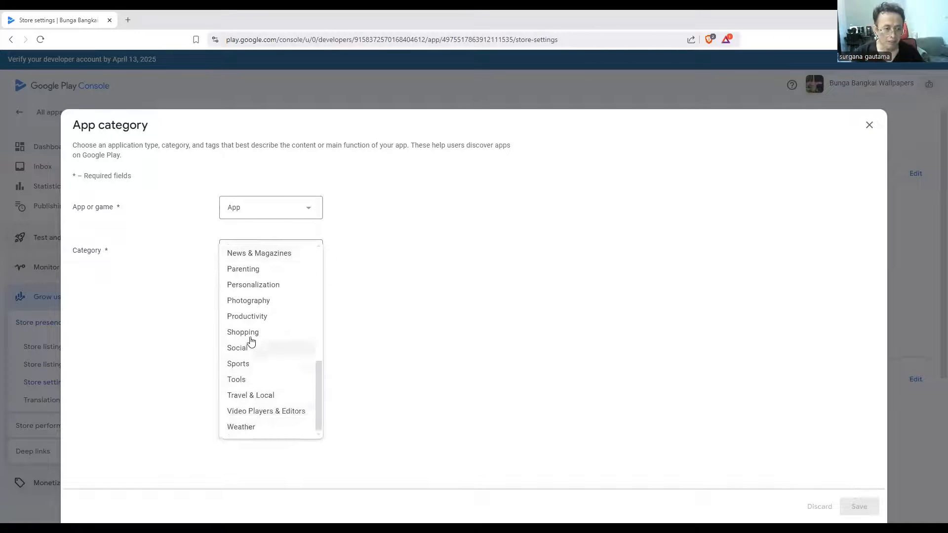
{"action": "left_click", "coordinate": [274, 286]}
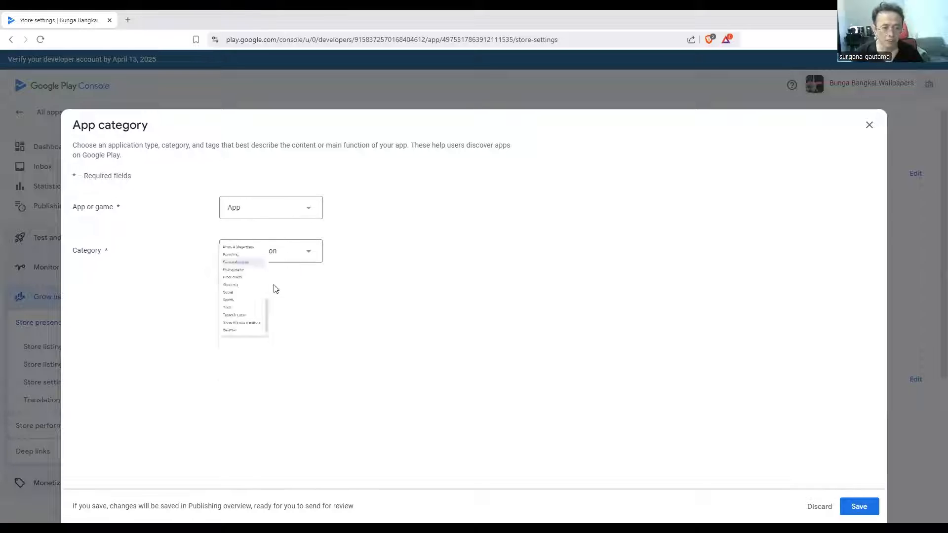
{"action": "left_click", "coordinate": [859, 506]}
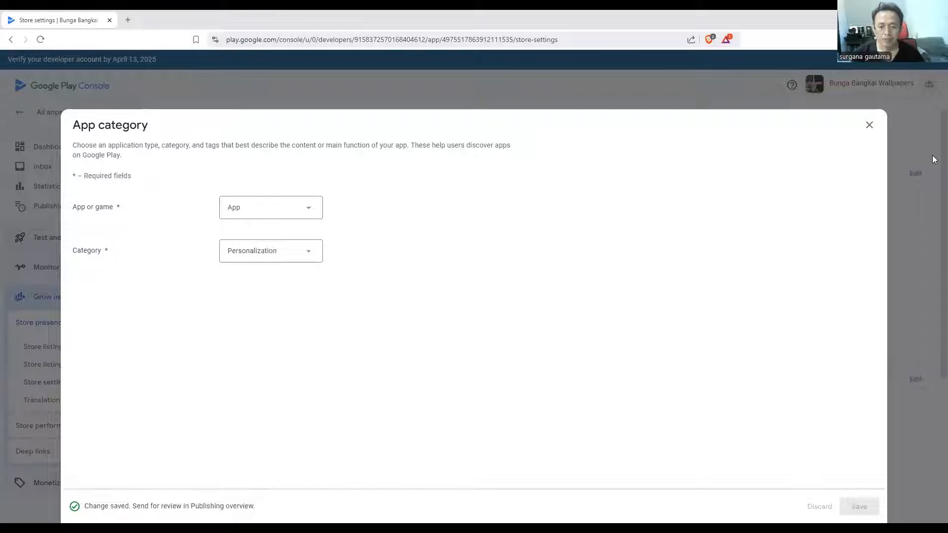
{"action": "left_click", "coordinate": [869, 125]}
Edit the store listing contact details and fill in the developer's contact e-mail address
{"action": "scroll", "coordinate": [335, 350], "scroll_direction": "down", "scroll_amount": 4}
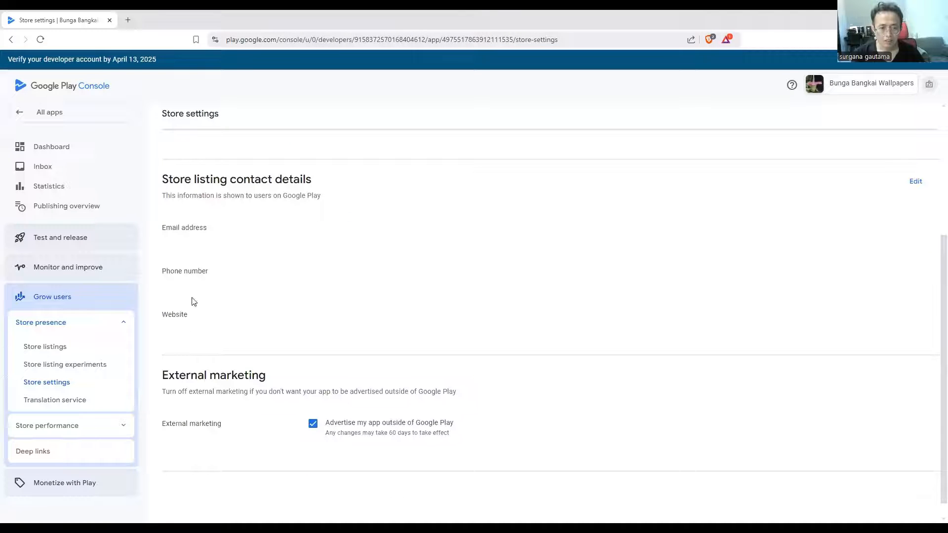
{"action": "left_click", "coordinate": [915, 183]}
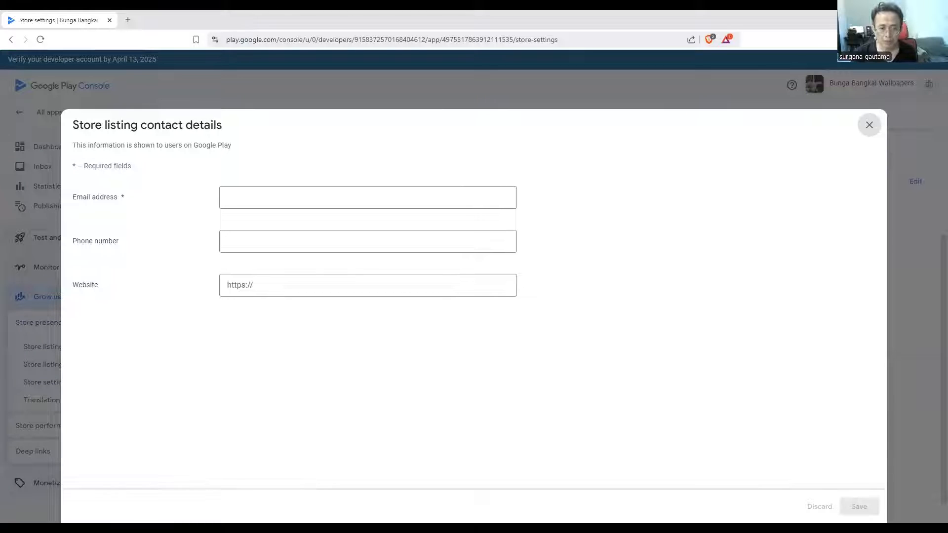
{"action": "left_click", "coordinate": [242, 195]}
{"action": "key", "text": "ctrl+v"}
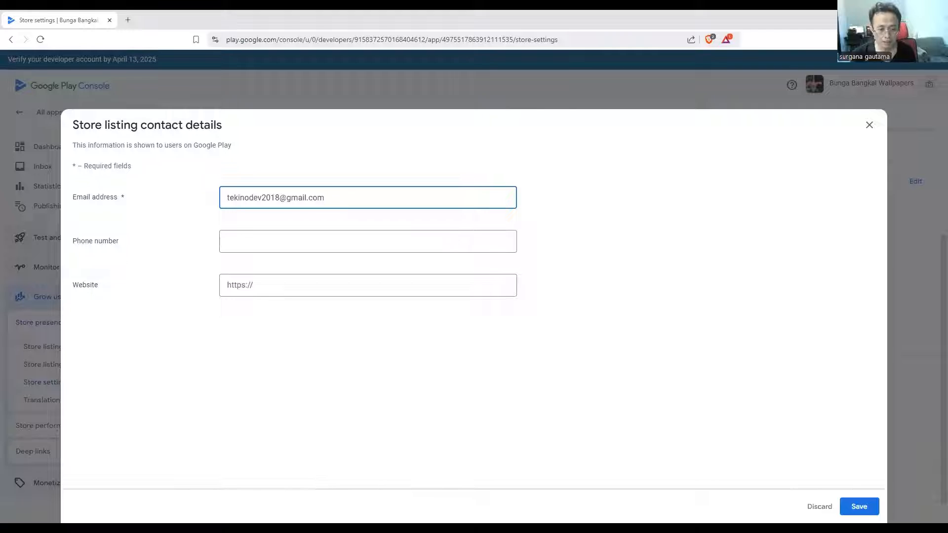
{"action": "key", "text": "alt+Tab"}
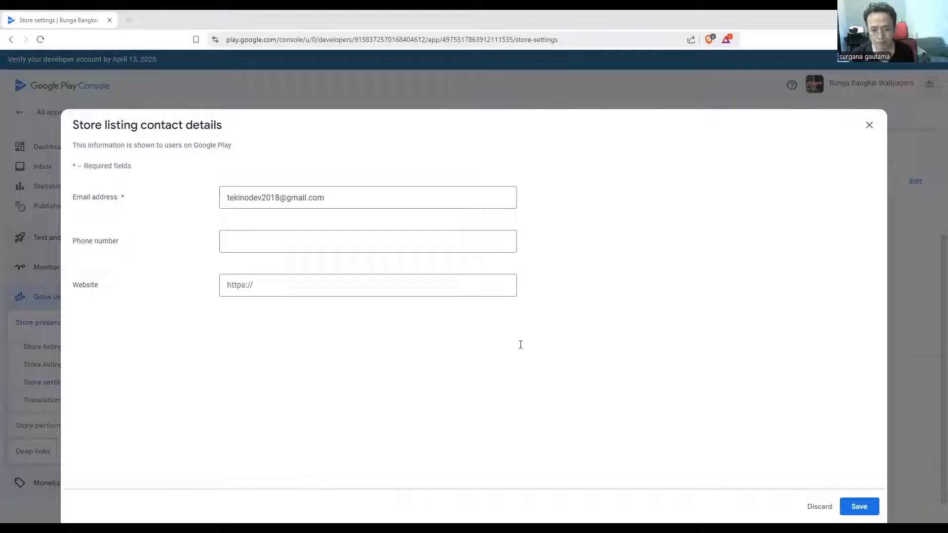
{"action": "left_click", "coordinate": [249, 284]}
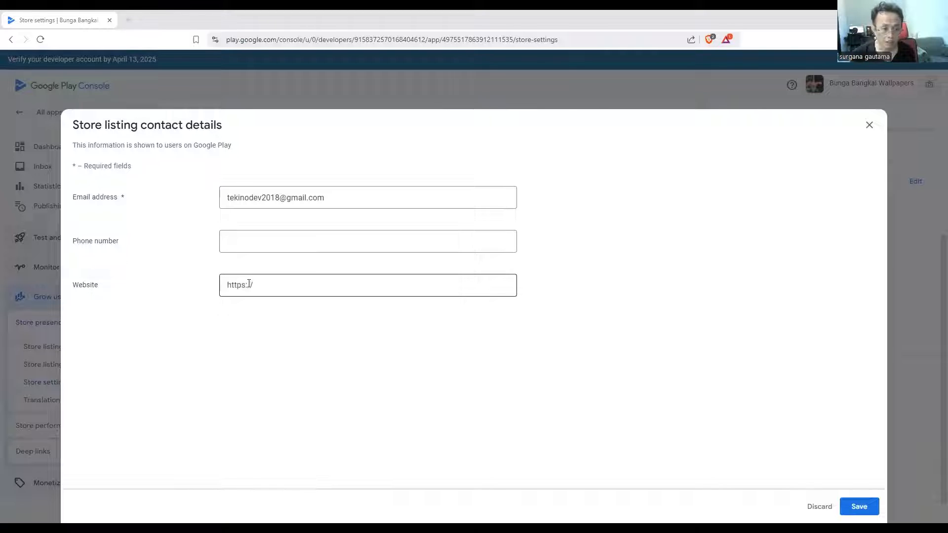
{"action": "type", "text": "https://paperbagjakarta.com/privacy-policy-2/"}
{"action": "left_click_drag", "start_coordinate": [333, 285], "coordinate": [469, 308]}
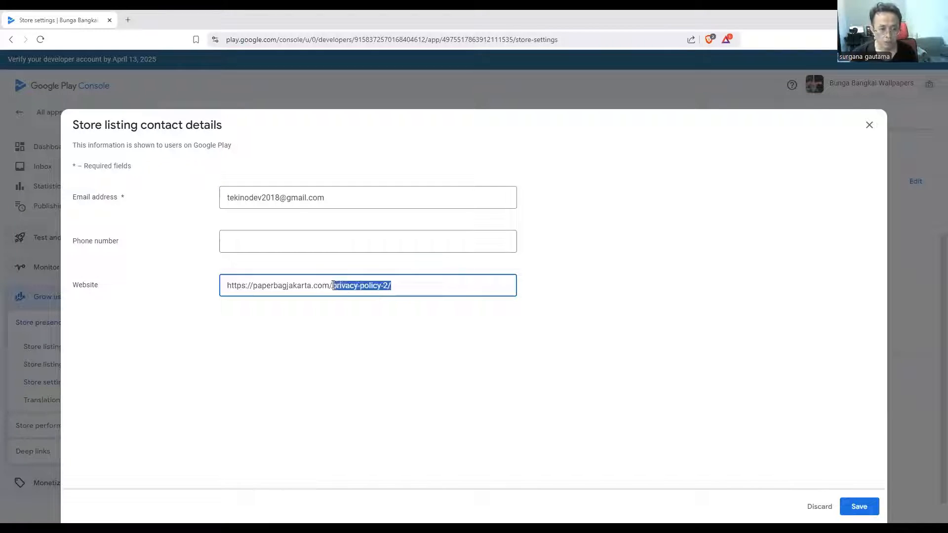
{"action": "key", "text": "BackSpace"}
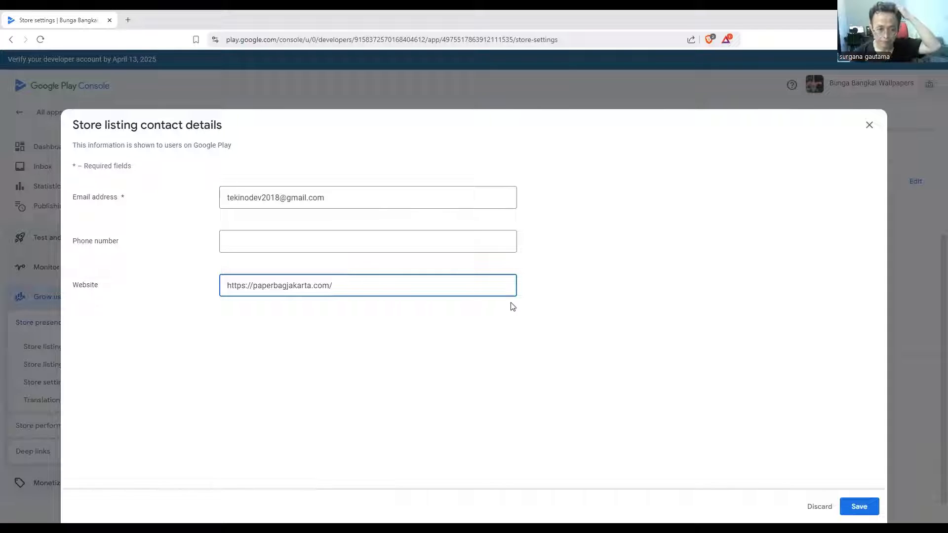
{"action": "left_click", "coordinate": [858, 506]}
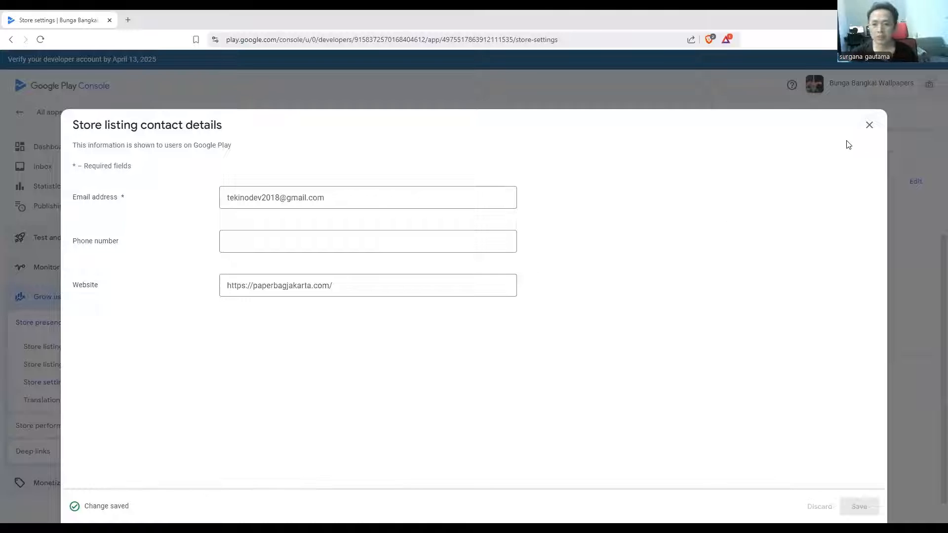
{"action": "left_click", "coordinate": [869, 127]}
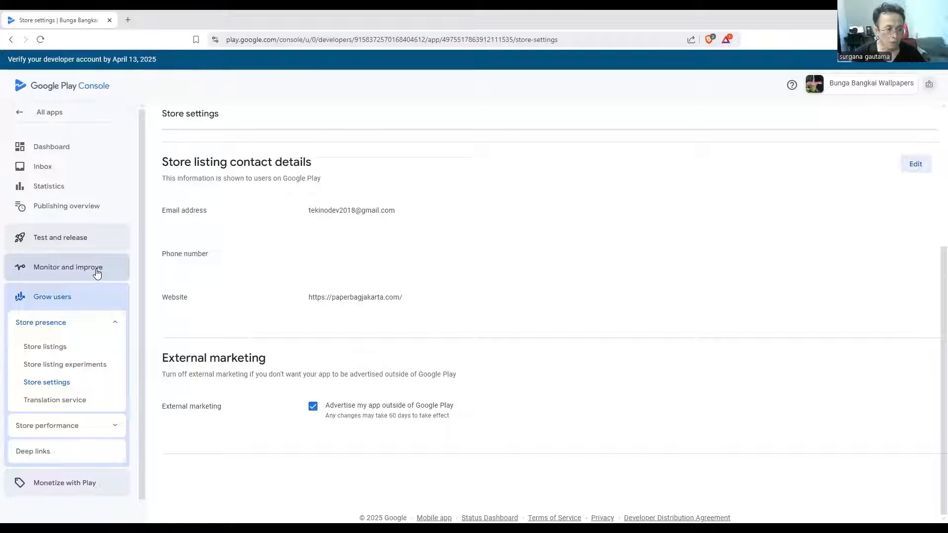
{"action": "left_click", "coordinate": [96, 272]}
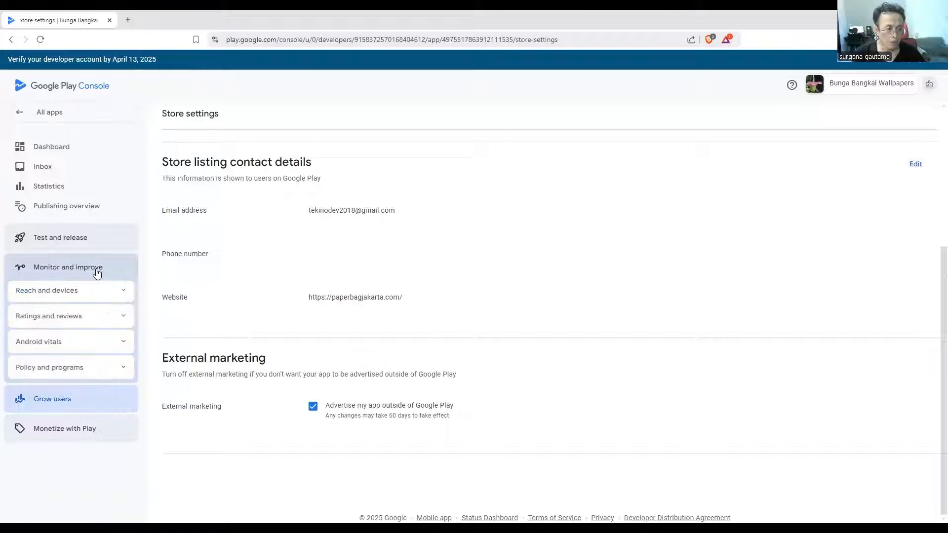
{"action": "left_click", "coordinate": [123, 372]}
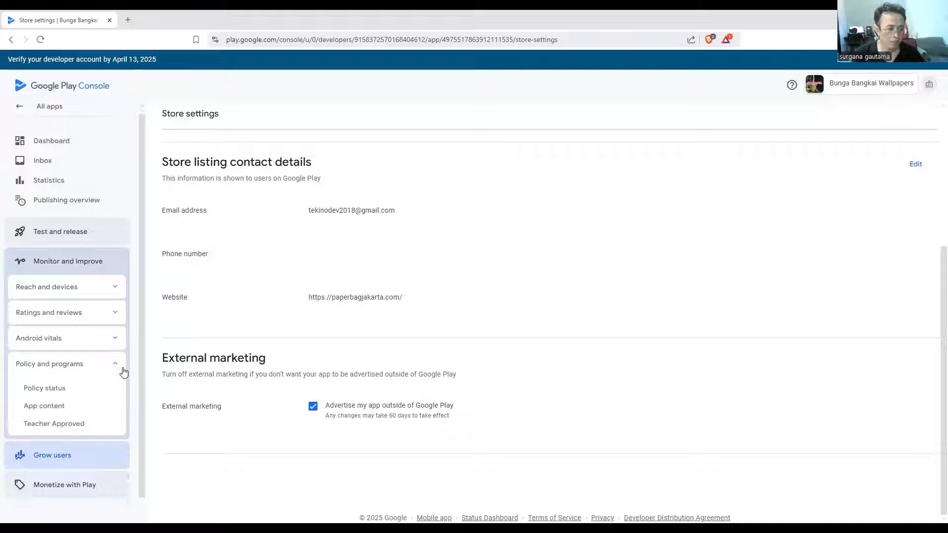
{"action": "scroll", "coordinate": [119, 372], "scroll_direction": "down", "scroll_amount": 1}
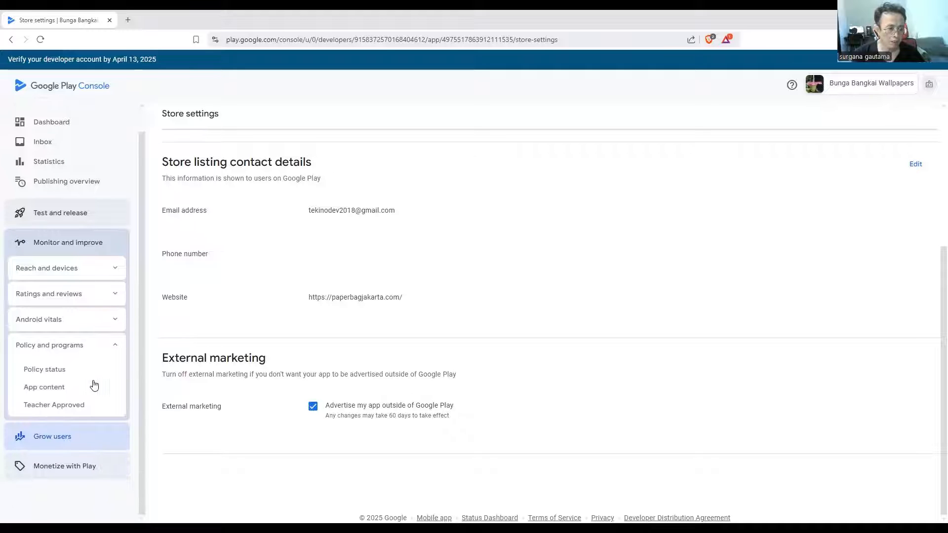
{"action": "left_click", "coordinate": [59, 393]}
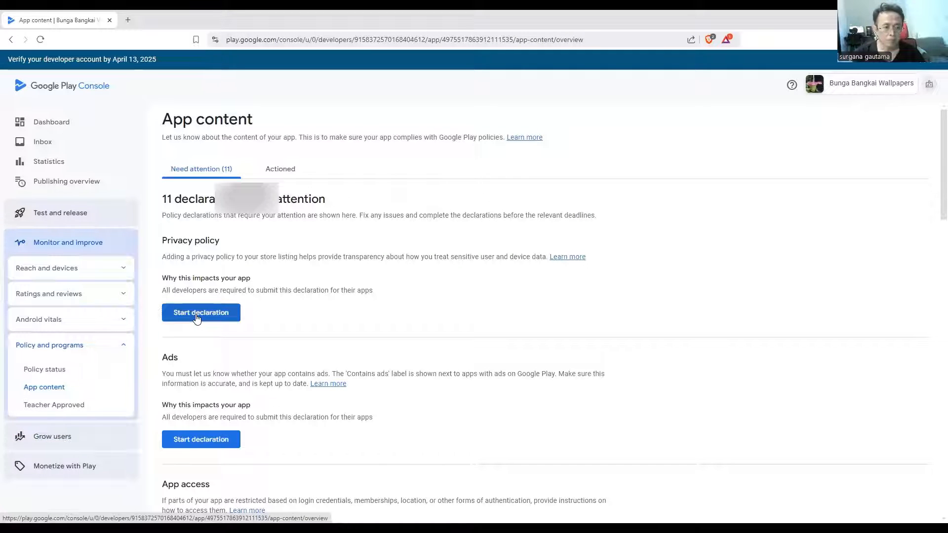
{"action": "left_click", "coordinate": [197, 315]}
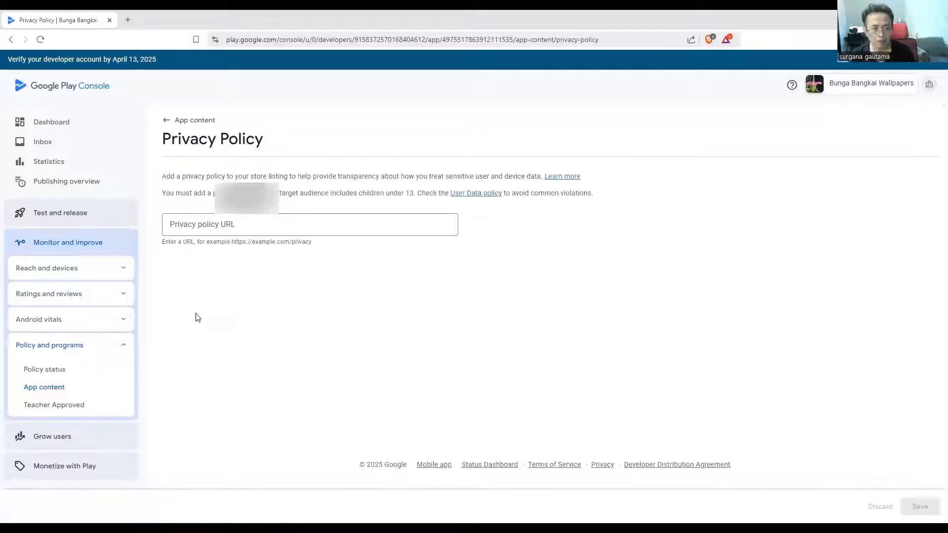
{"action": "left_click", "coordinate": [225, 218]}
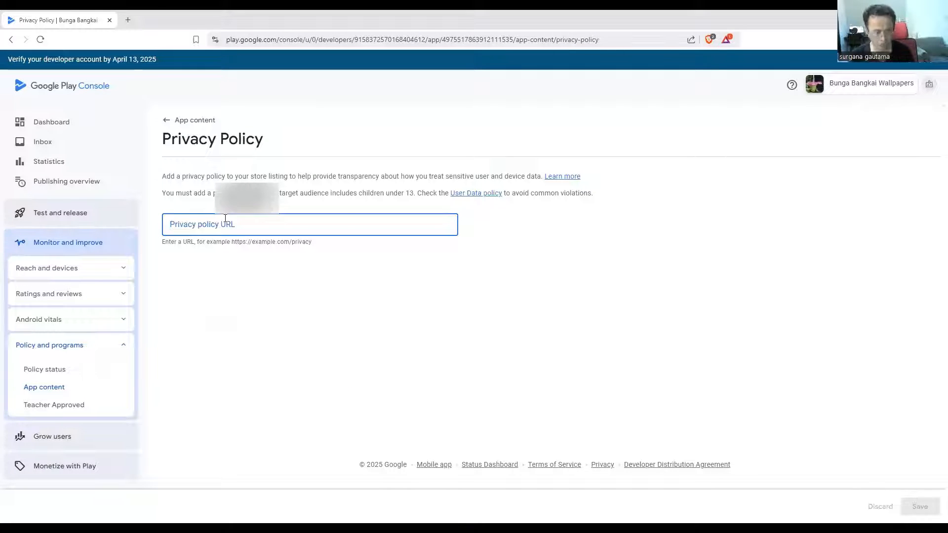
{"action": "type", "text": "https://paperbagjakarta.com/privacy-policy-2/"}
{"action": "left_click", "coordinate": [921, 507]}
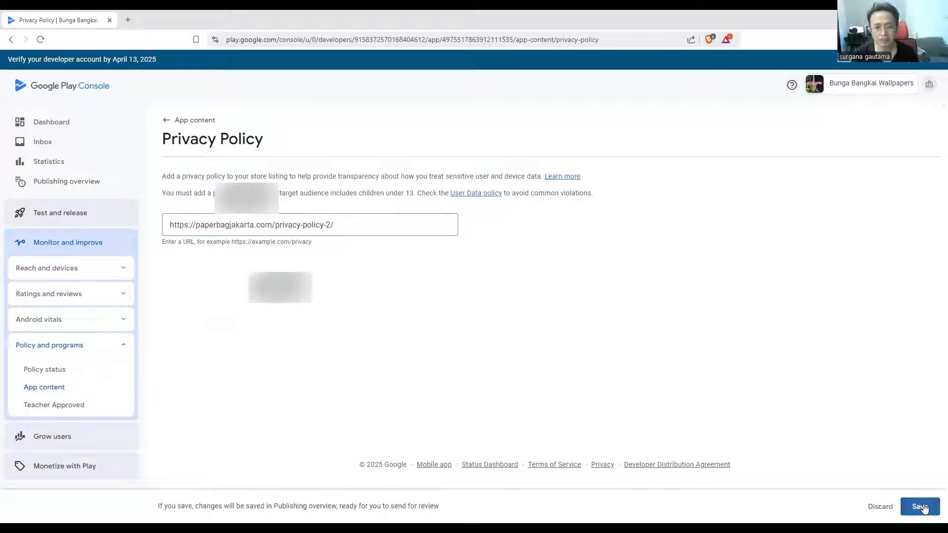
{"action": "left_click", "coordinate": [168, 119]}
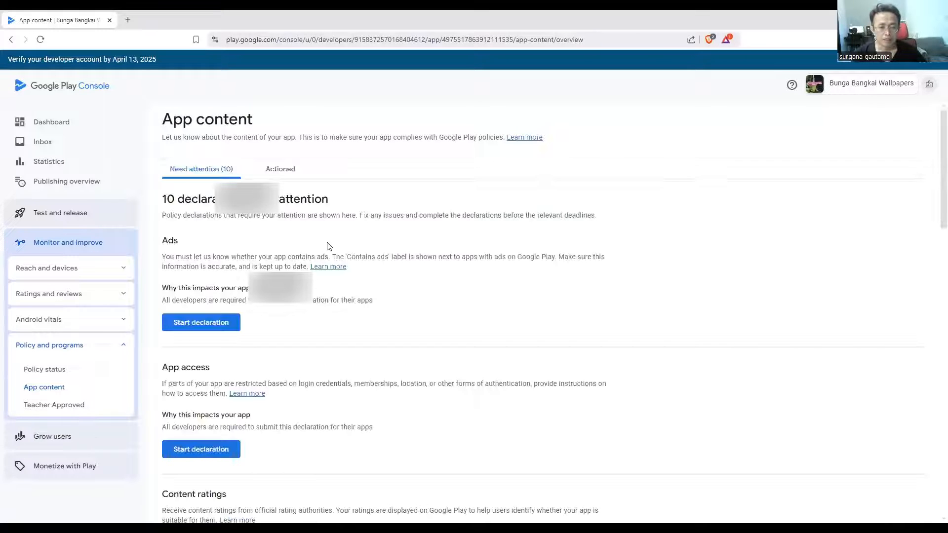
Declare that the app contains ads, save the declaration and return to the app content overview
{"action": "left_click", "coordinate": [206, 328]}
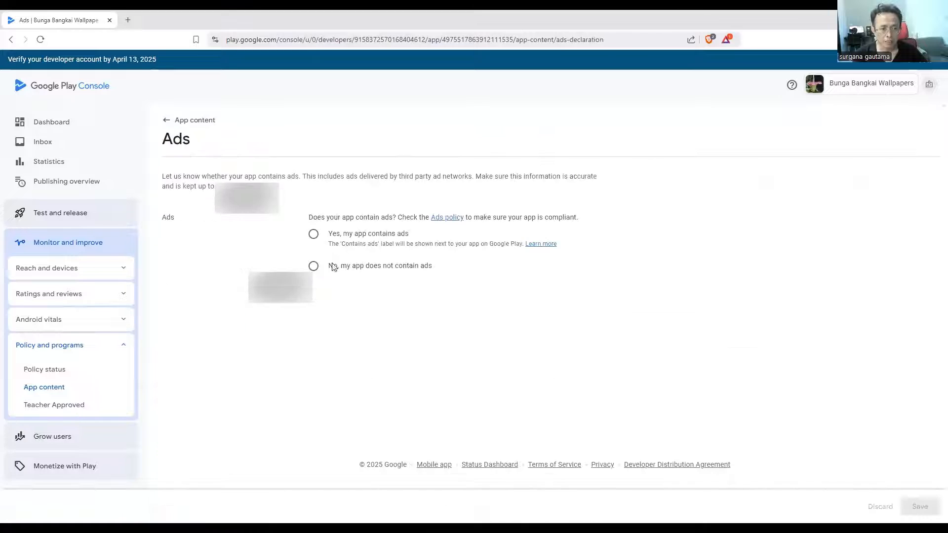
{"action": "left_click", "coordinate": [313, 234]}
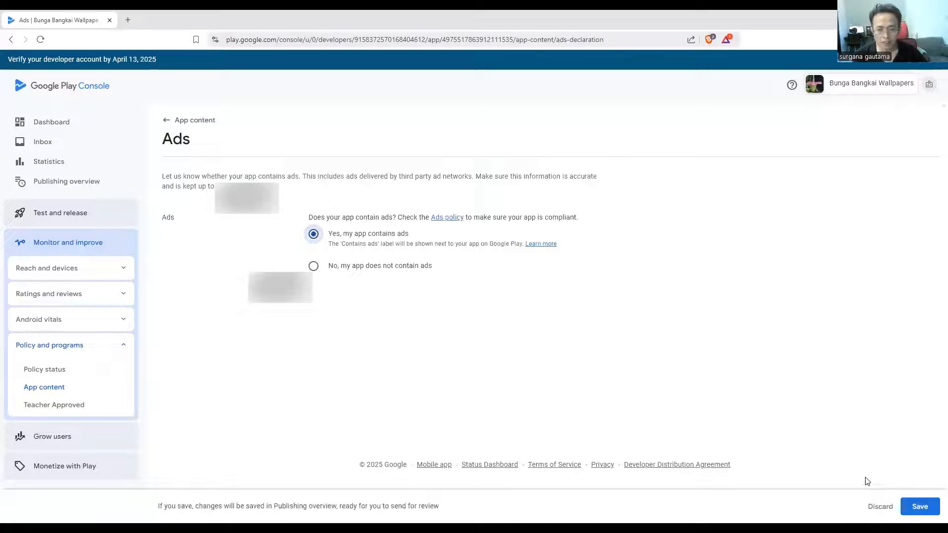
{"action": "left_click", "coordinate": [919, 507]}
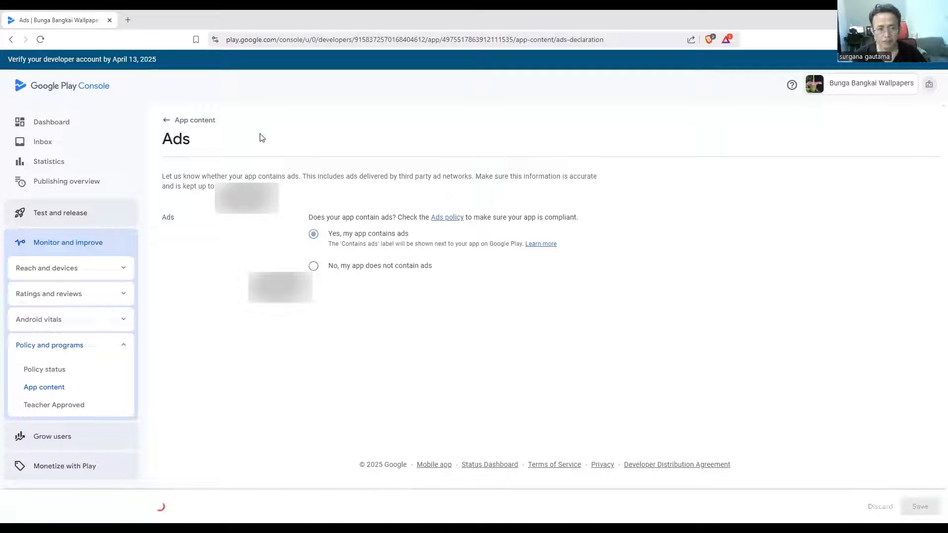
{"action": "left_click", "coordinate": [199, 121]}
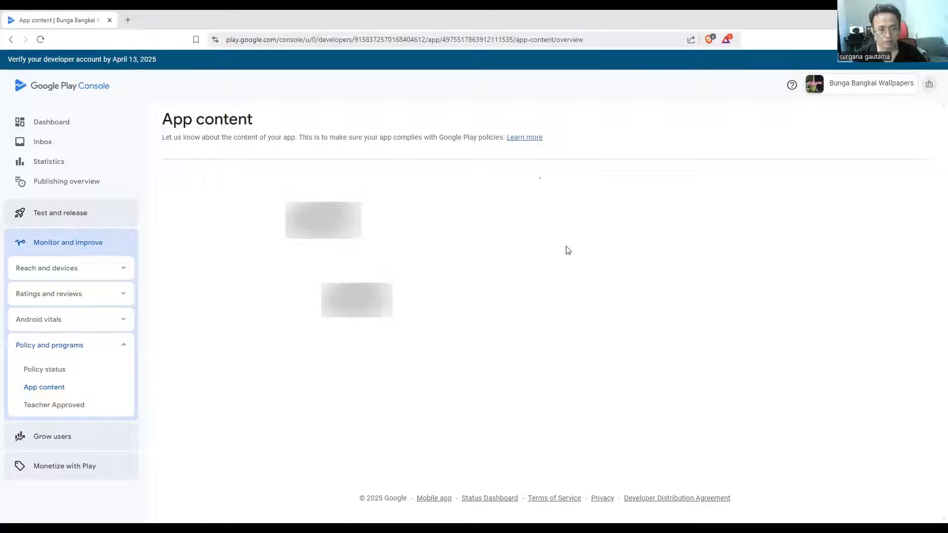
Declare in App access that all functionality is available without access restrictions, save it and return to the app content overview
{"action": "left_click", "coordinate": [198, 324]}
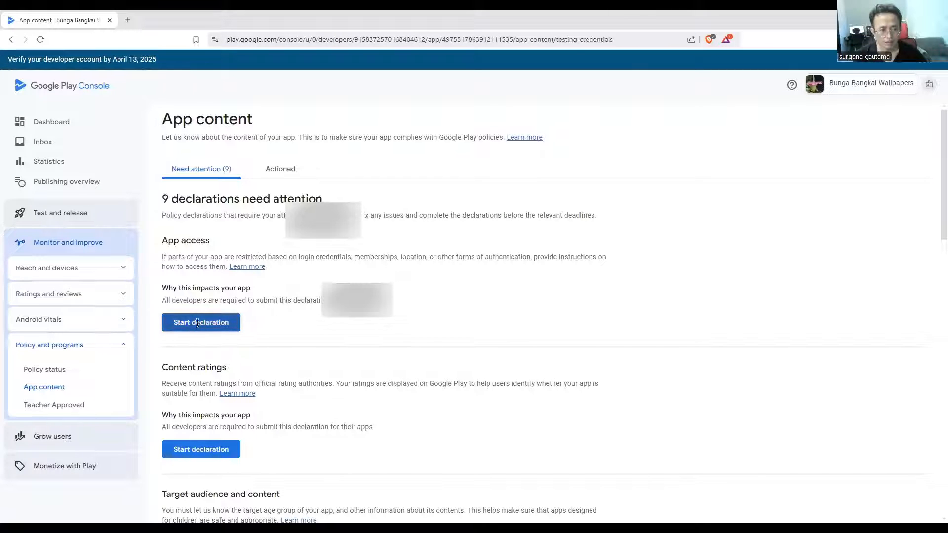
{"action": "left_click", "coordinate": [166, 372]}
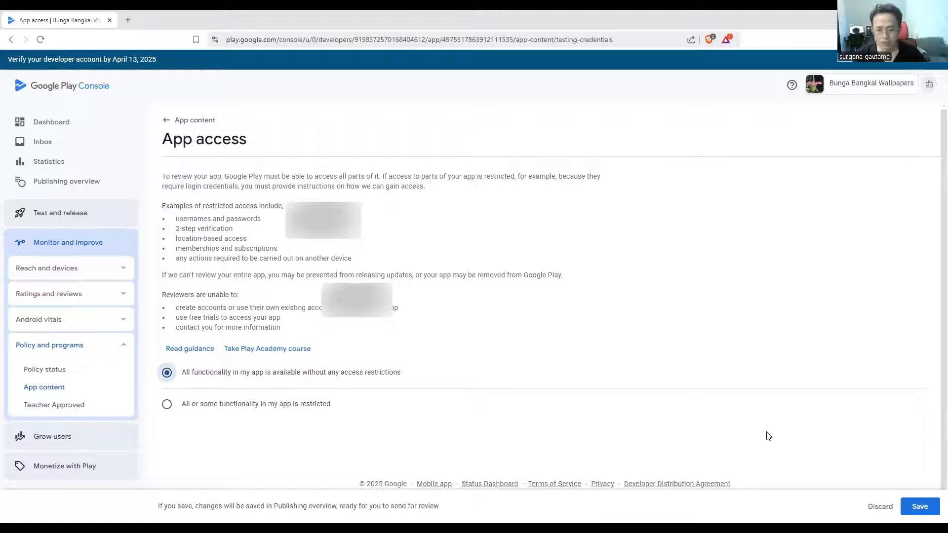
{"action": "left_click", "coordinate": [920, 506]}
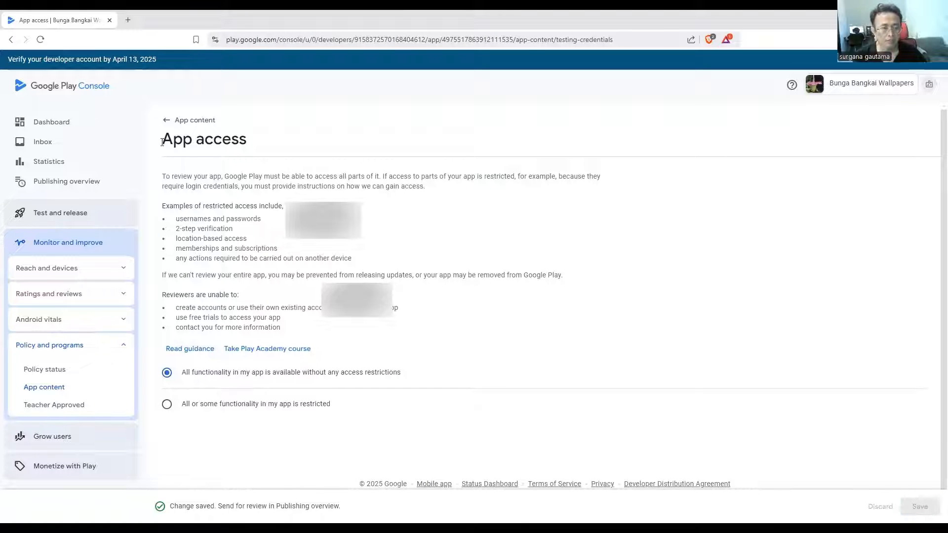
{"action": "left_click", "coordinate": [169, 123]}
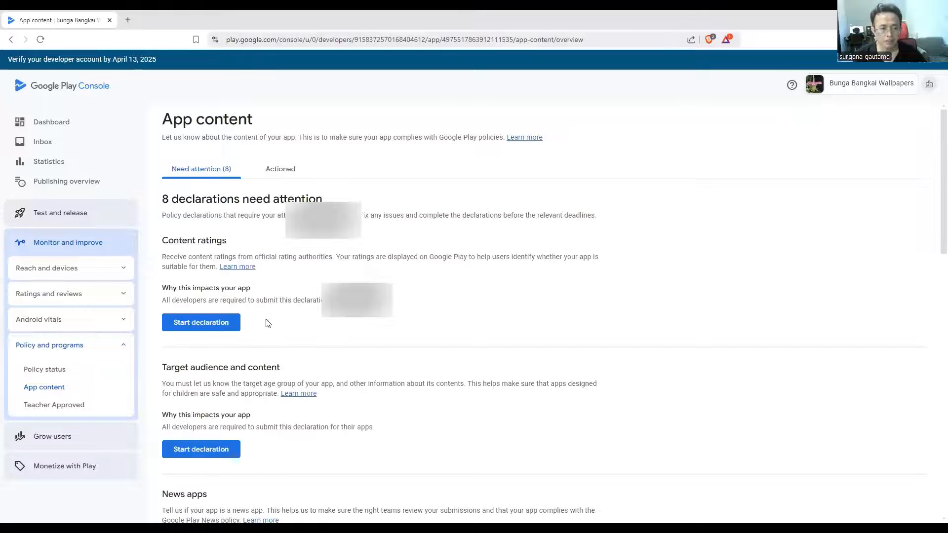
Start the content rating questionnaire with the developer's contact e-mail, category All Other App Types and the IARC terms accepted, and continue
{"action": "left_click", "coordinate": [222, 328]}
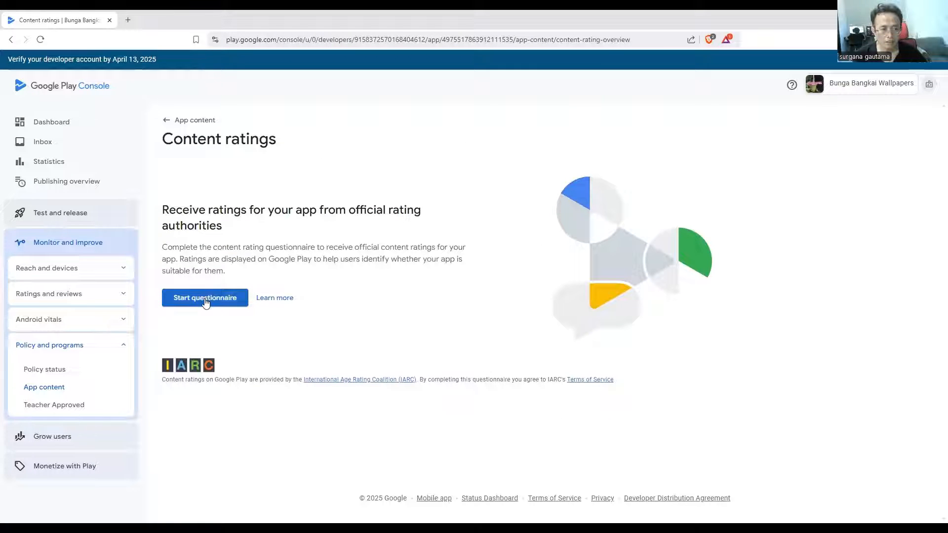
{"action": "left_click", "coordinate": [205, 299]}
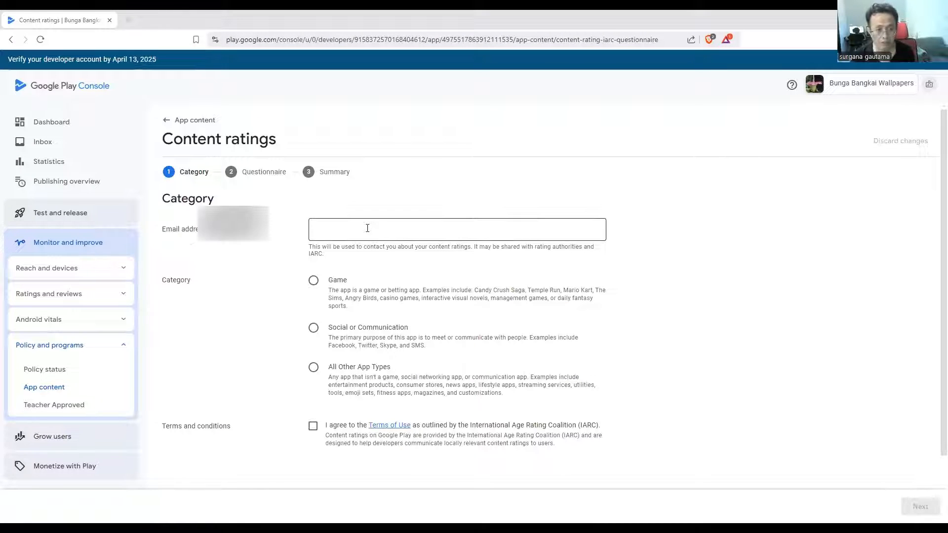
{"action": "left_click", "coordinate": [367, 228]}
{"action": "key", "text": "ctrl+v"}
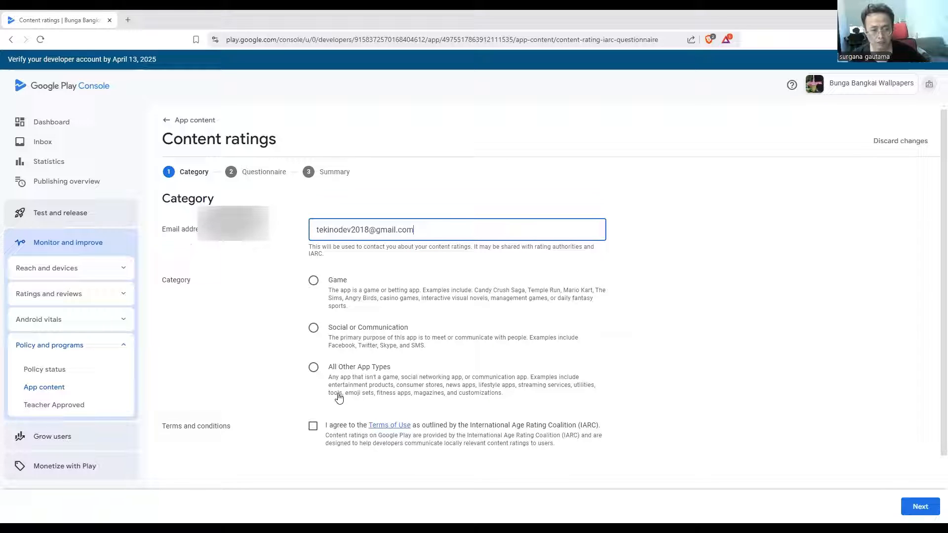
{"action": "left_click", "coordinate": [313, 368]}
{"action": "scroll", "coordinate": [317, 370], "scroll_direction": "down", "scroll_amount": 2}
{"action": "left_click", "coordinate": [313, 353]}
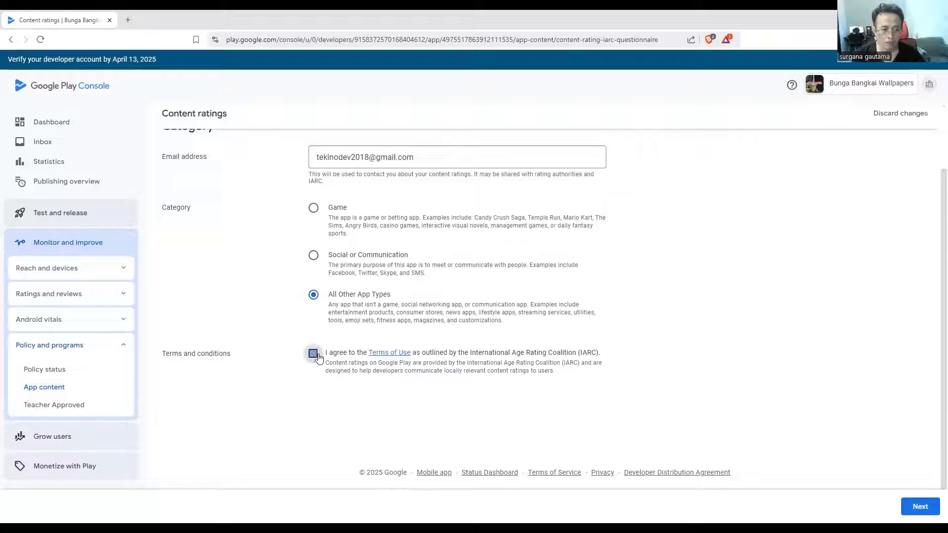
{"action": "left_click", "coordinate": [925, 509]}
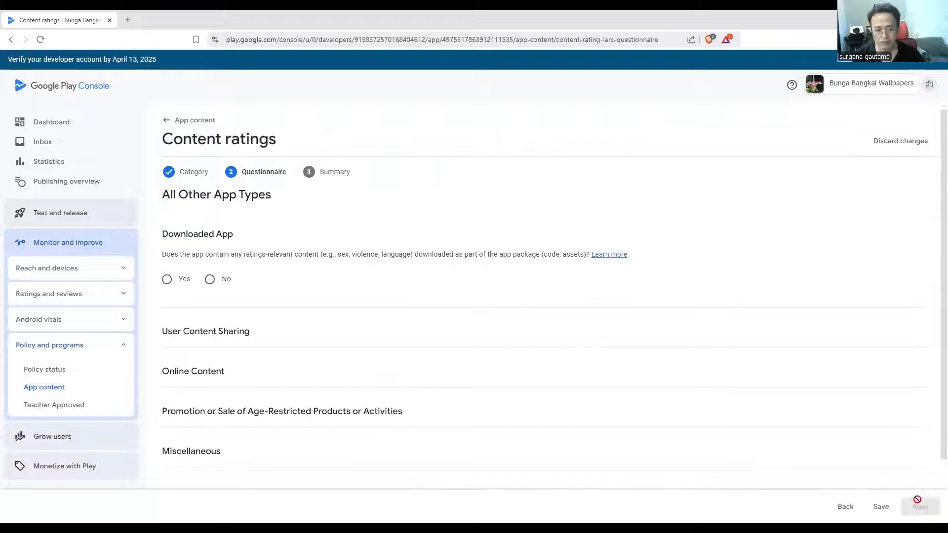
Answer No to every content rating question, from Downloaded App through Online Content and age-restricted products to all Miscellaneous questions
{"action": "left_click", "coordinate": [210, 279]}
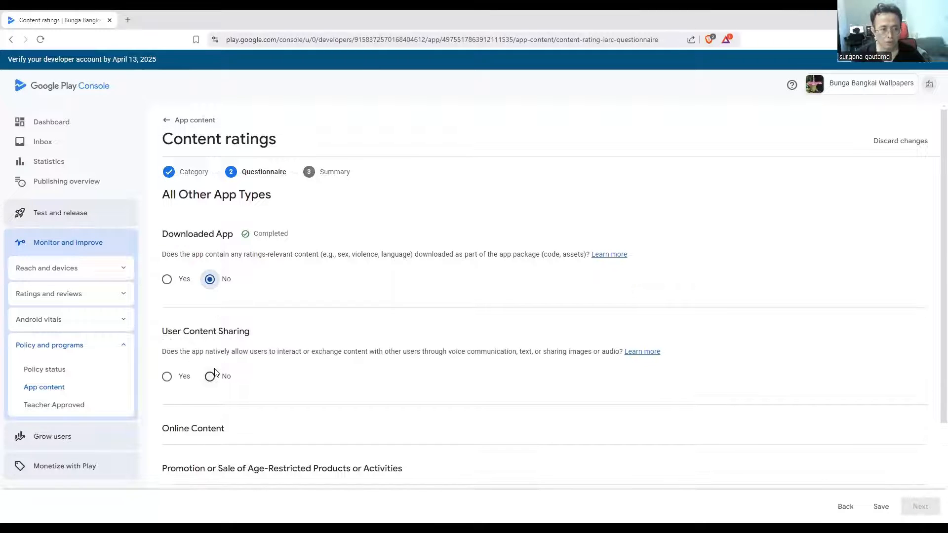
{"action": "left_click", "coordinate": [212, 375]}
{"action": "left_click", "coordinate": [209, 383]}
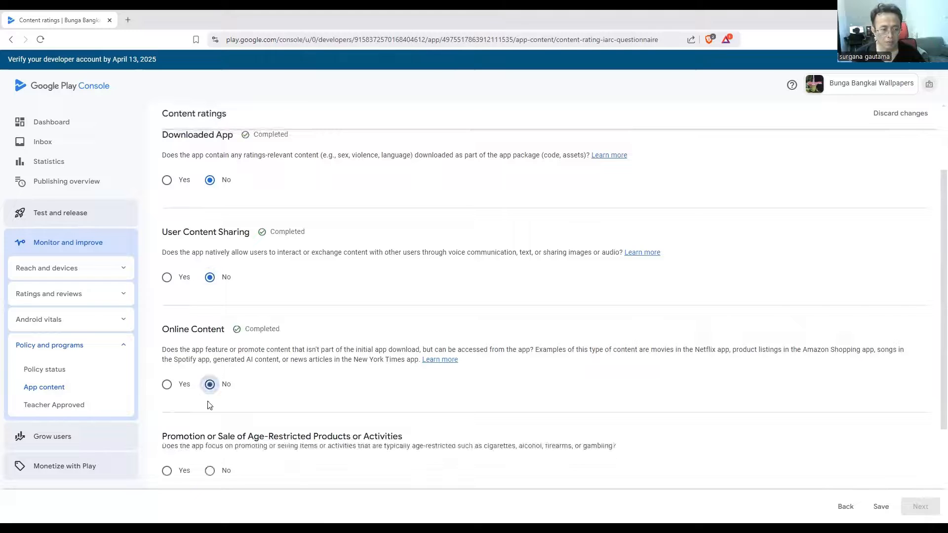
{"action": "left_click", "coordinate": [207, 382]}
{"action": "left_click", "coordinate": [208, 383]}
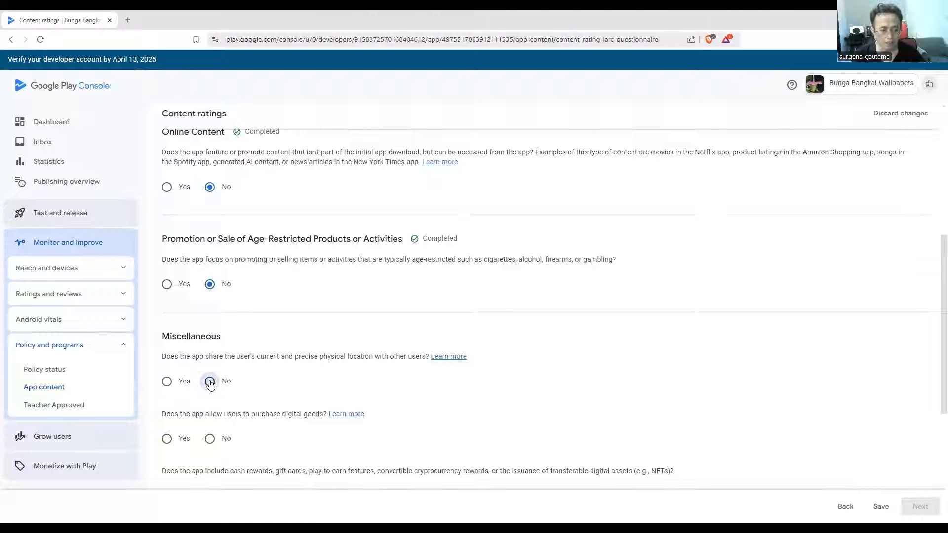
{"action": "left_click", "coordinate": [210, 389]}
{"action": "left_click", "coordinate": [210, 396]}
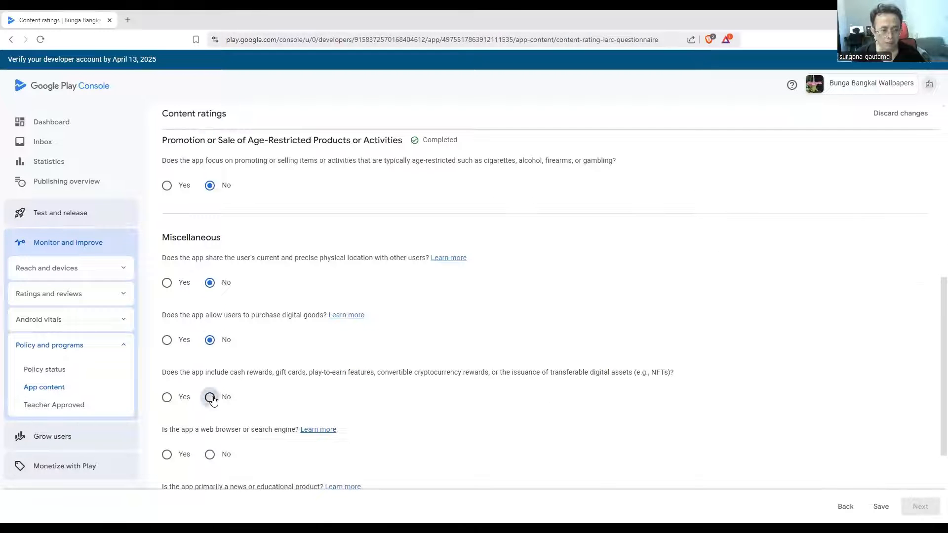
{"action": "left_click", "coordinate": [210, 454]}
{"action": "left_click", "coordinate": [210, 373]}
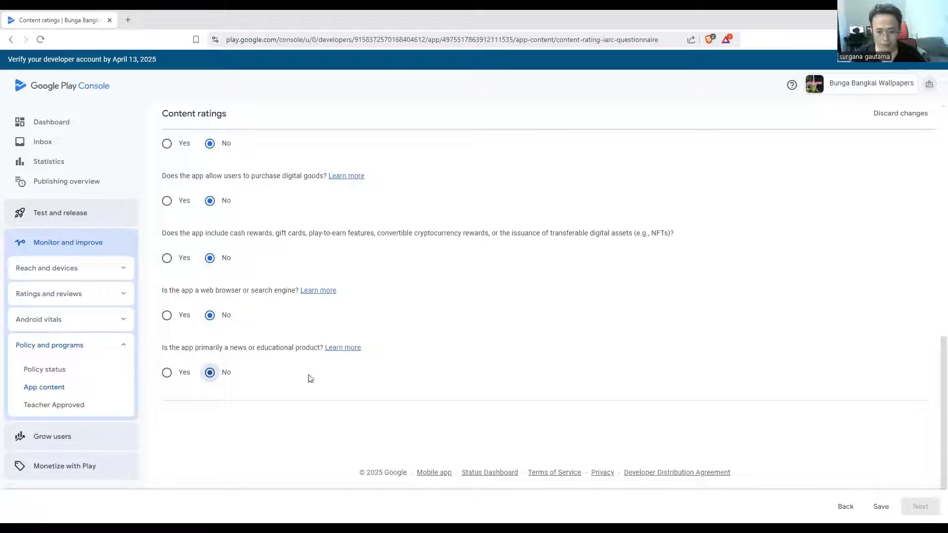
Review and save the rating questionnaire answers, save the resulting content ratings and return to the app content overview
{"action": "scroll", "coordinate": [271, 374], "scroll_direction": "up", "scroll_amount": 15}
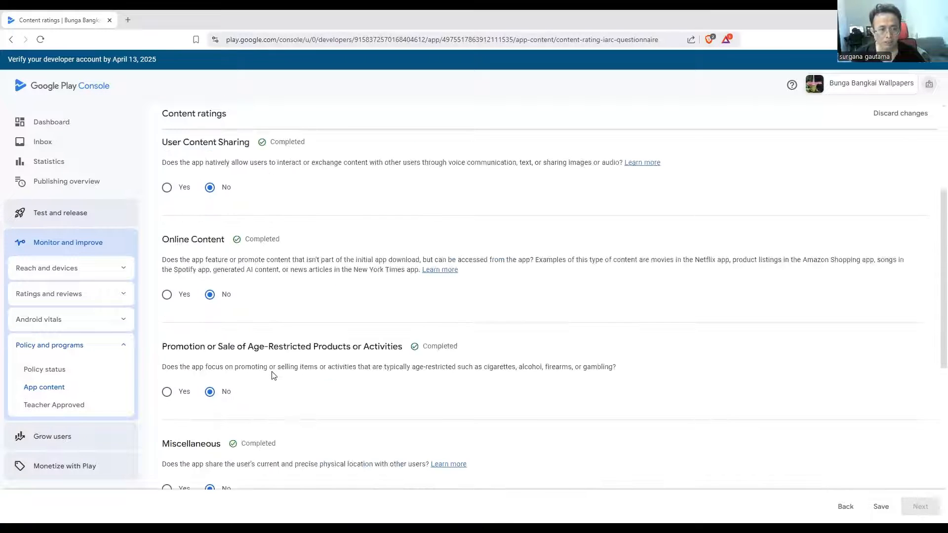
{"action": "scroll", "coordinate": [273, 375], "scroll_direction": "up", "scroll_amount": 1}
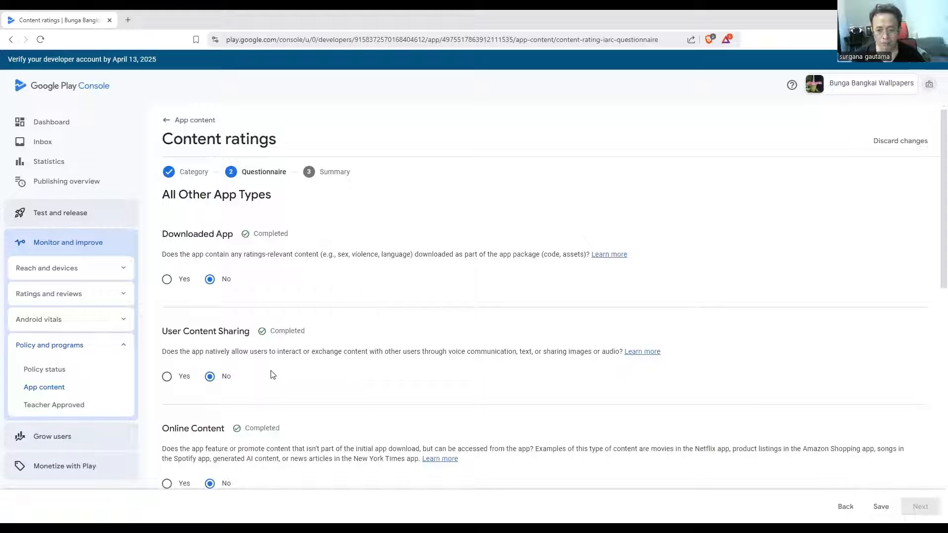
{"action": "scroll", "coordinate": [273, 375], "scroll_direction": "down", "scroll_amount": 3}
{"action": "left_click", "coordinate": [882, 508]}
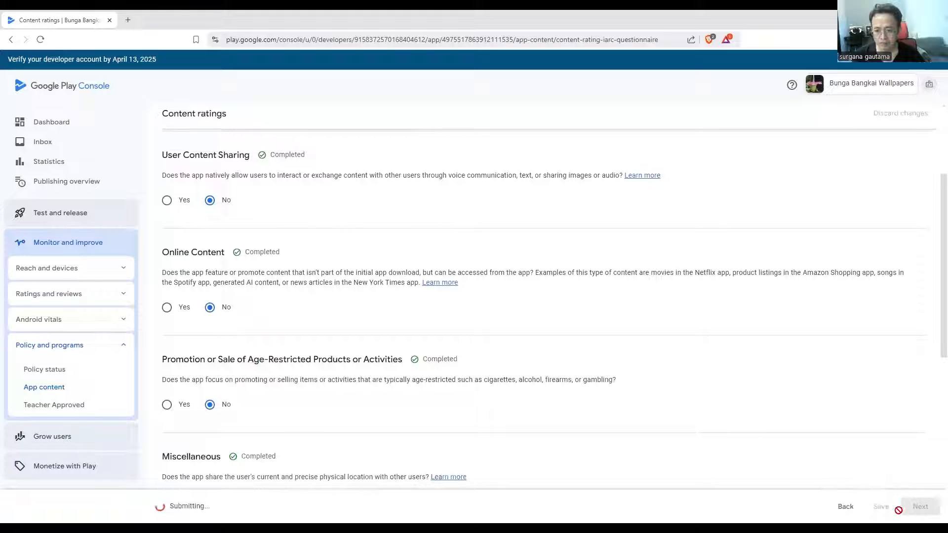
{"action": "left_click", "coordinate": [921, 506]}
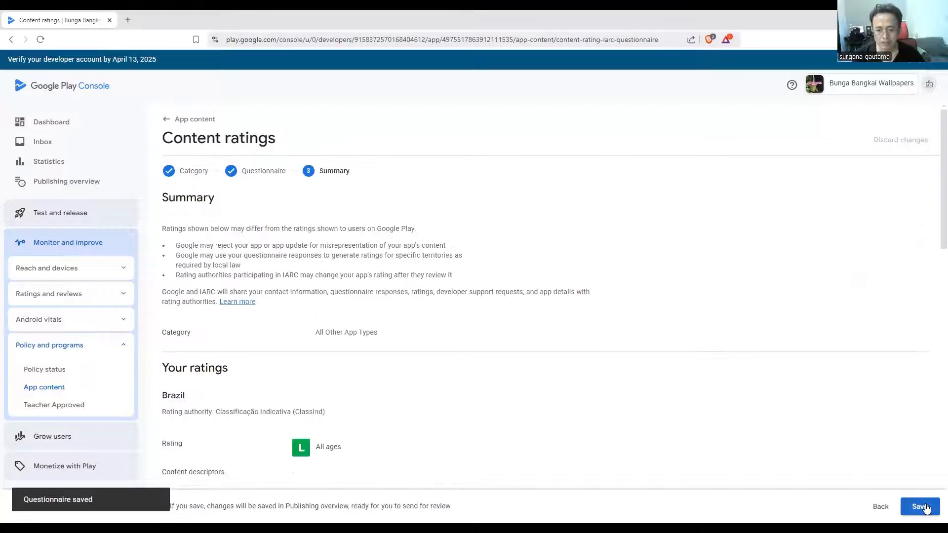
{"action": "left_click", "coordinate": [921, 506]}
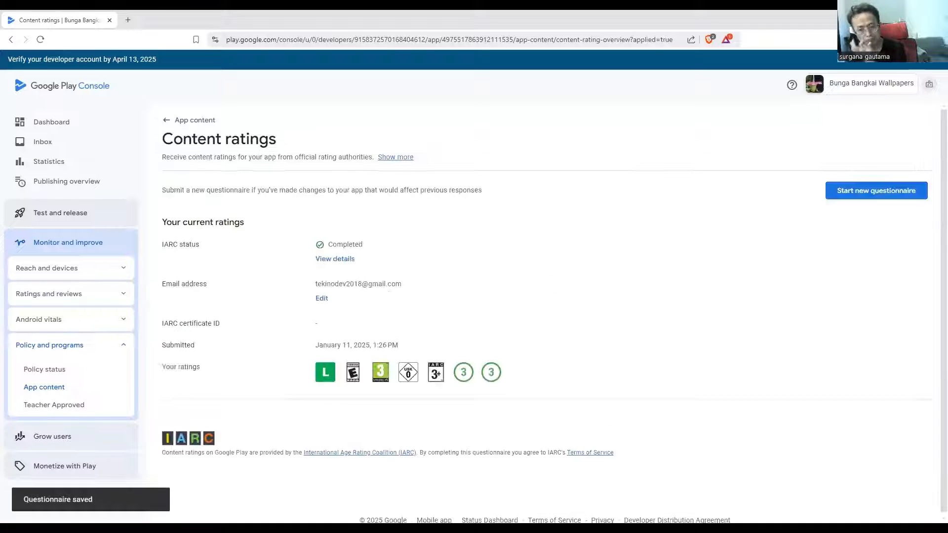
{"action": "left_click", "coordinate": [190, 120]}
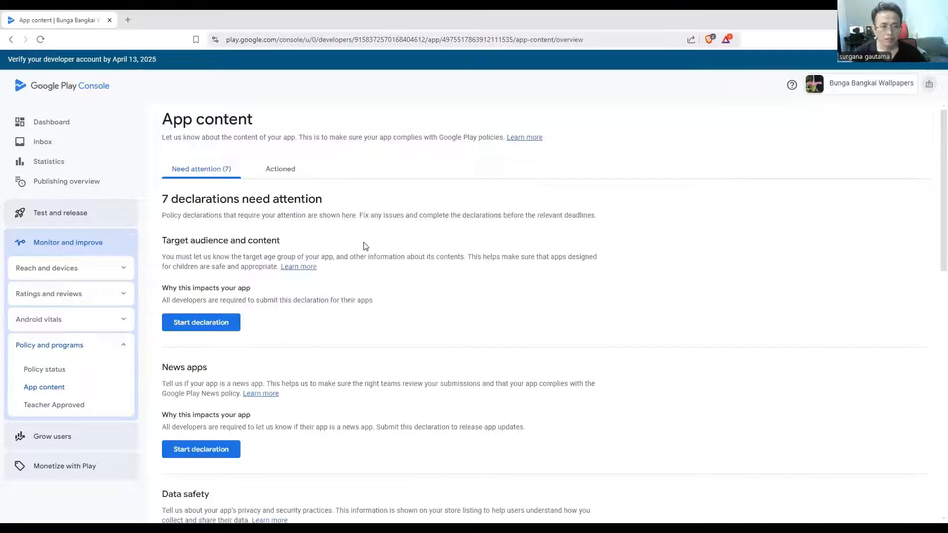
Start the target audience declaration, select the age groups 13-15, 16-17 and 18 and over, and continue to the summary
{"action": "left_click", "coordinate": [212, 330]}
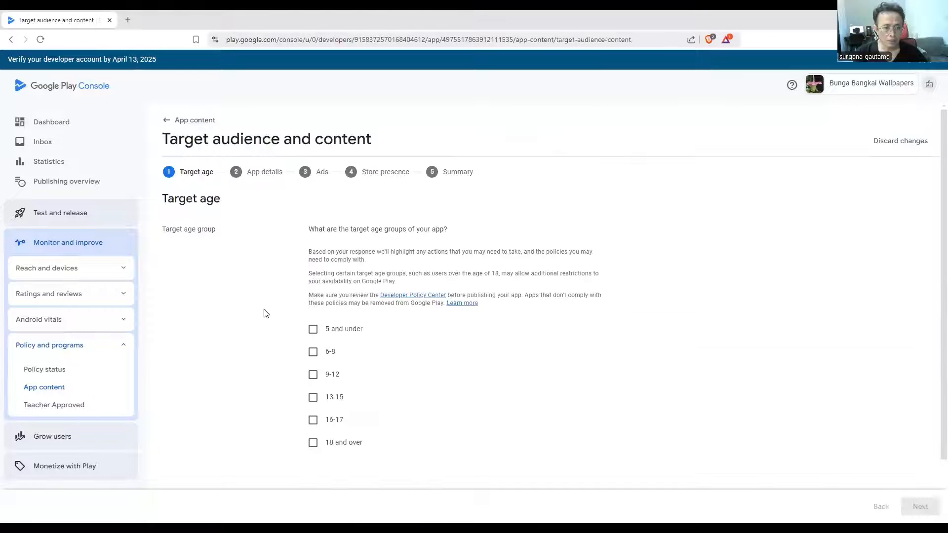
{"action": "scroll", "coordinate": [313, 393], "scroll_direction": "down", "scroll_amount": 2}
{"action": "left_click", "coordinate": [313, 376]}
{"action": "left_click", "coordinate": [313, 353]}
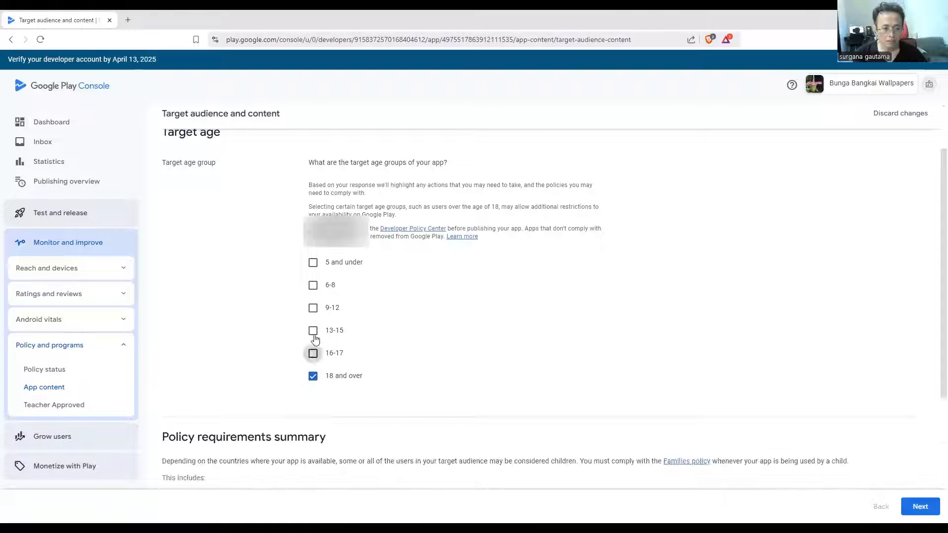
{"action": "left_click", "coordinate": [313, 330]}
{"action": "left_click", "coordinate": [919, 508]}
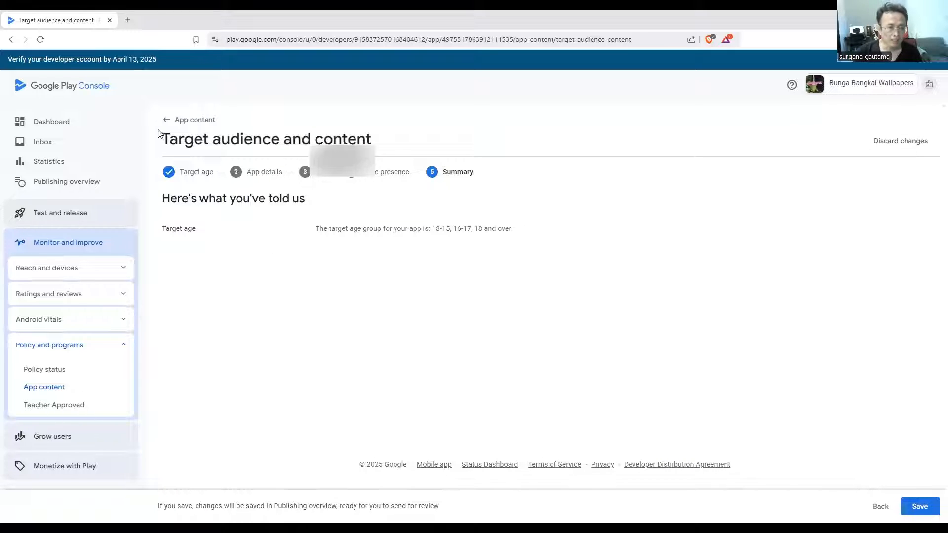
Save the target audience and content declaration and return to the app content overview
{"action": "left_click", "coordinate": [165, 123]}
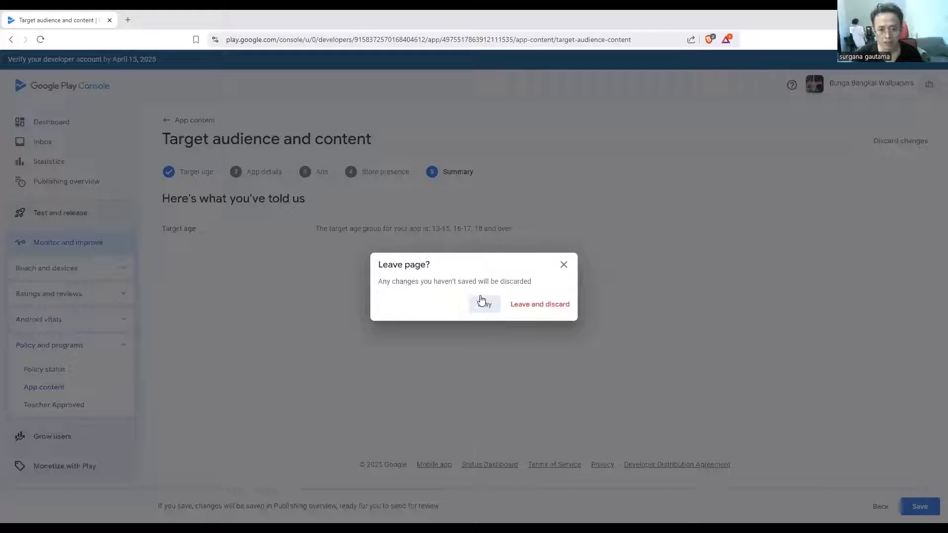
{"action": "left_click", "coordinate": [487, 305]}
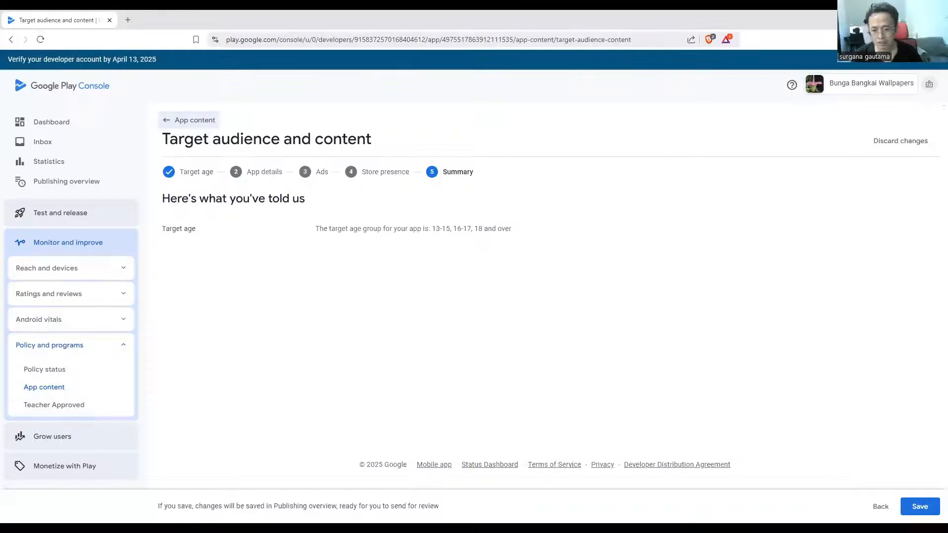
{"action": "left_click", "coordinate": [922, 509]}
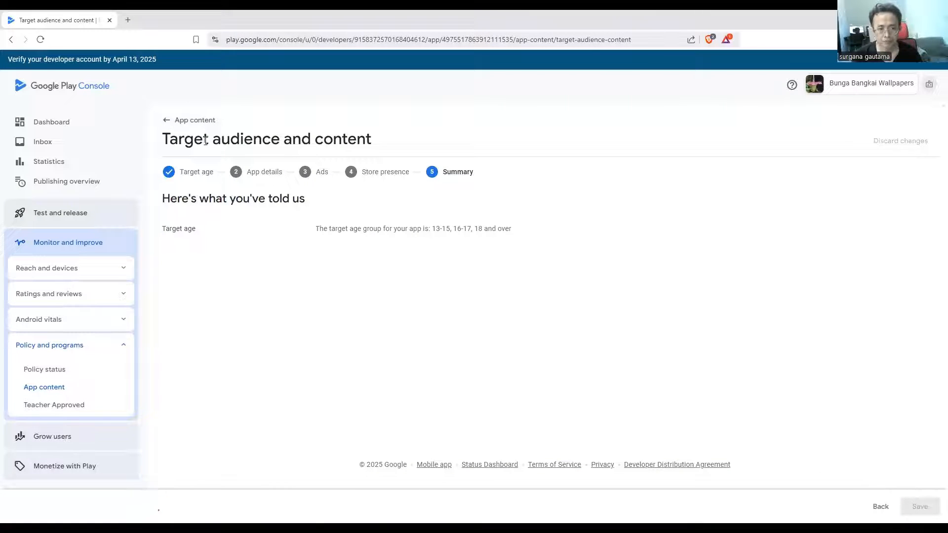
{"action": "left_click", "coordinate": [194, 121]}
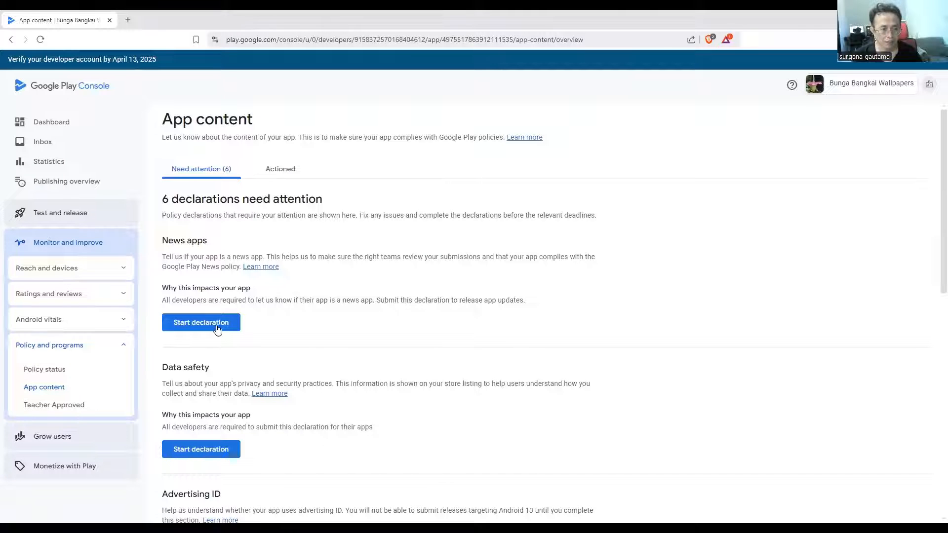
Declare that the app is not a news app, save the declaration and return to the app content overview
{"action": "left_click", "coordinate": [218, 326]}
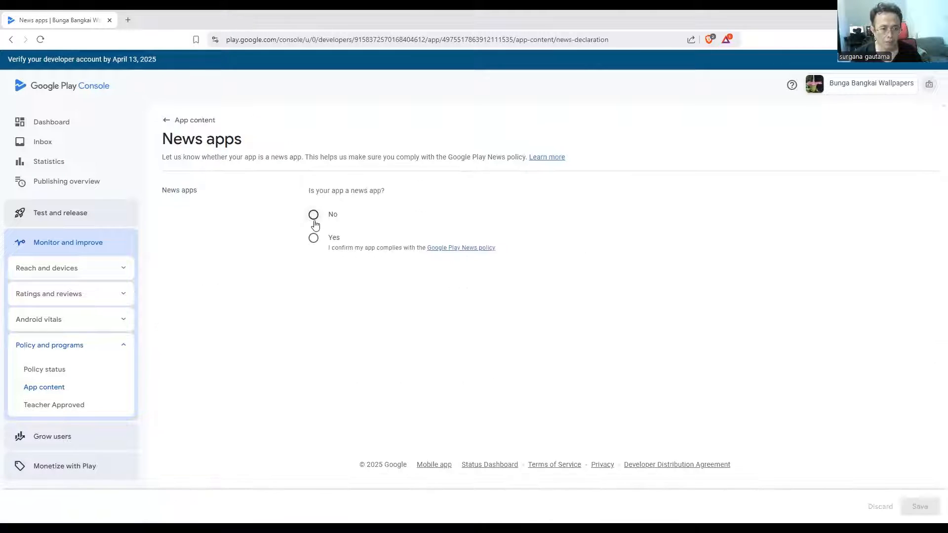
{"action": "left_click", "coordinate": [314, 215]}
{"action": "left_click", "coordinate": [917, 506]}
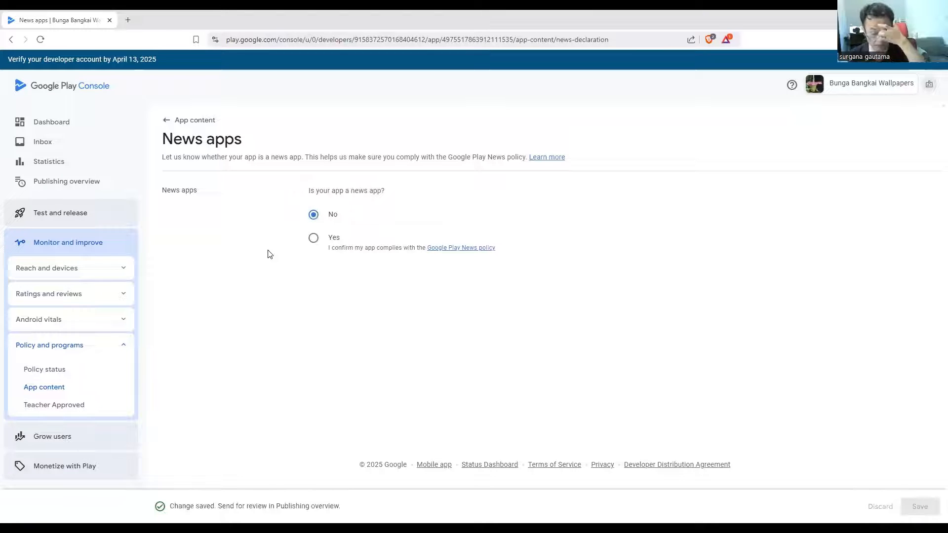
{"action": "left_click", "coordinate": [188, 121]}
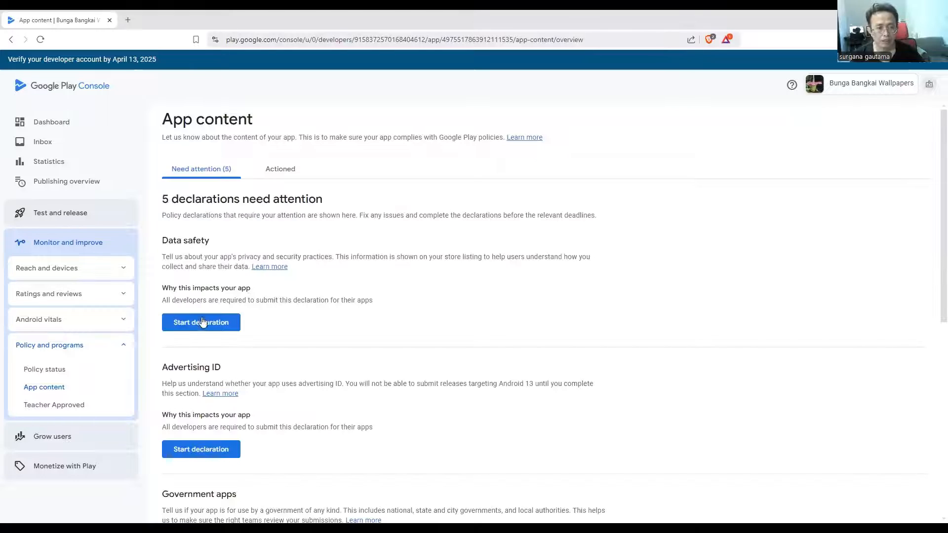
Start the data safety declaration and import its answers from data_safety_export (1).csv in the Downloads folder, overwriting existing answers
{"action": "left_click", "coordinate": [203, 322]}
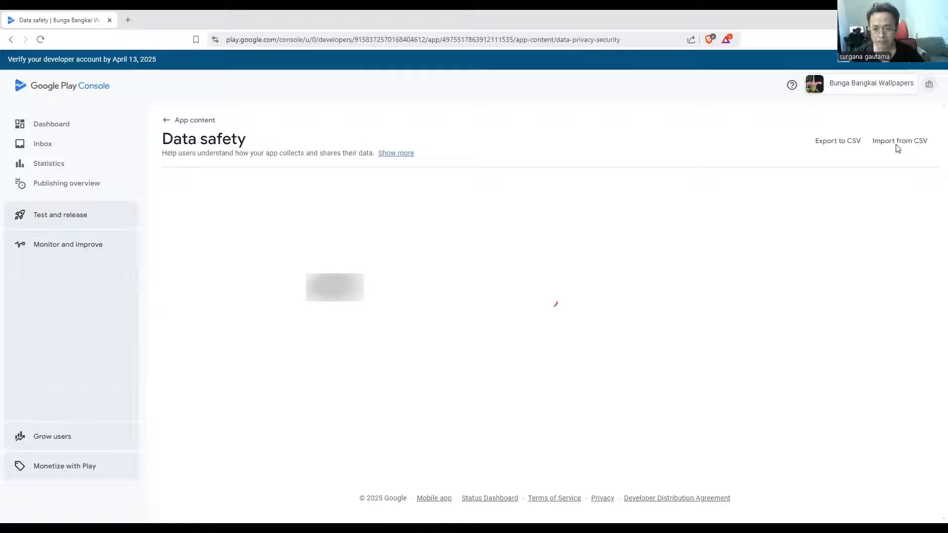
{"action": "left_click", "coordinate": [899, 143]}
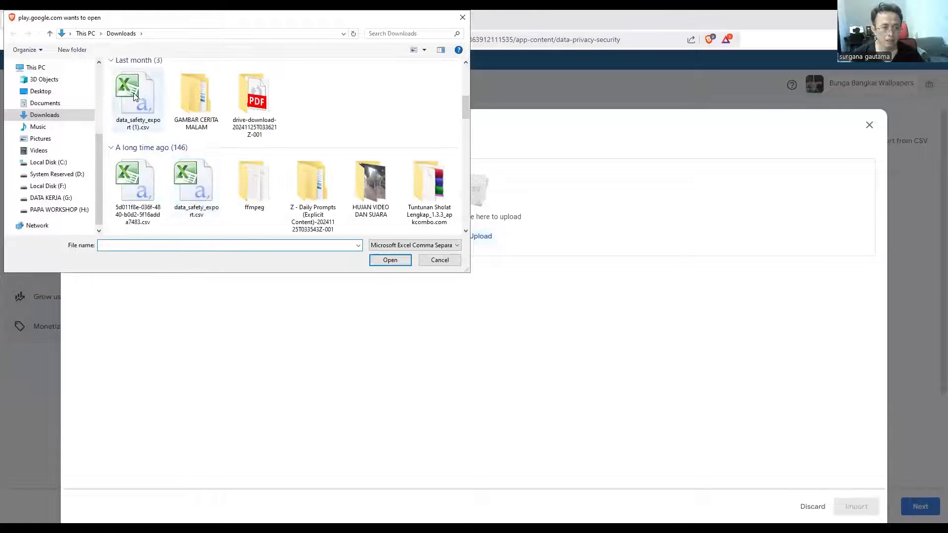
{"action": "left_click", "coordinate": [135, 97]}
{"action": "left_click", "coordinate": [390, 260]}
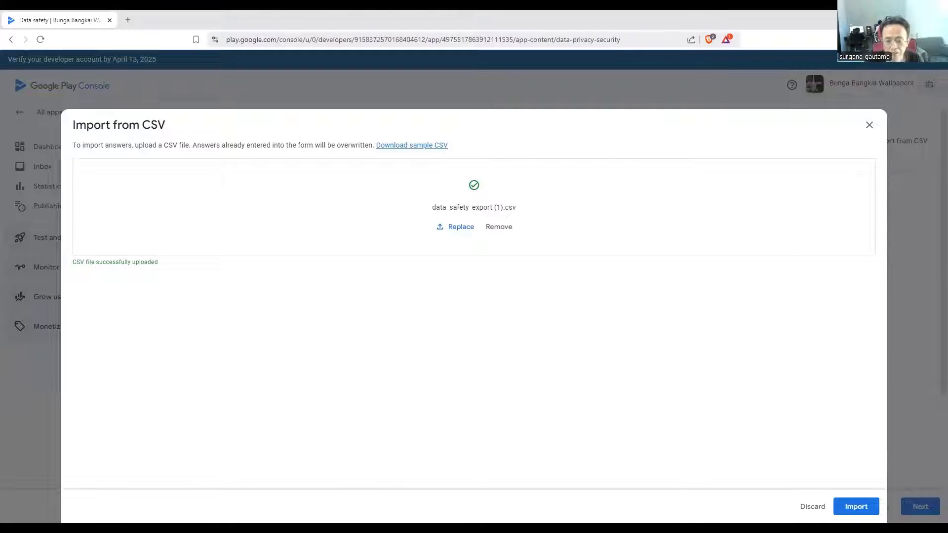
{"action": "left_click", "coordinate": [866, 508]}
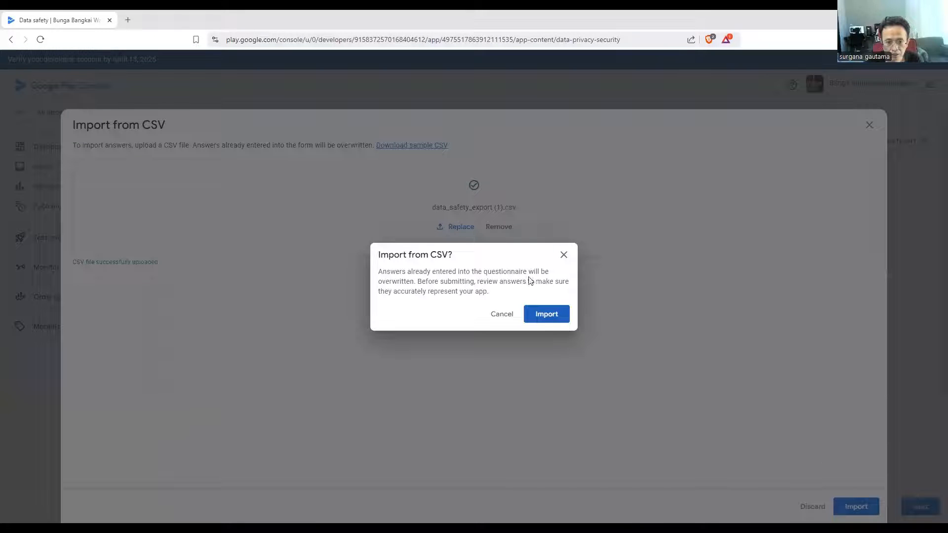
{"action": "left_click", "coordinate": [522, 321]}
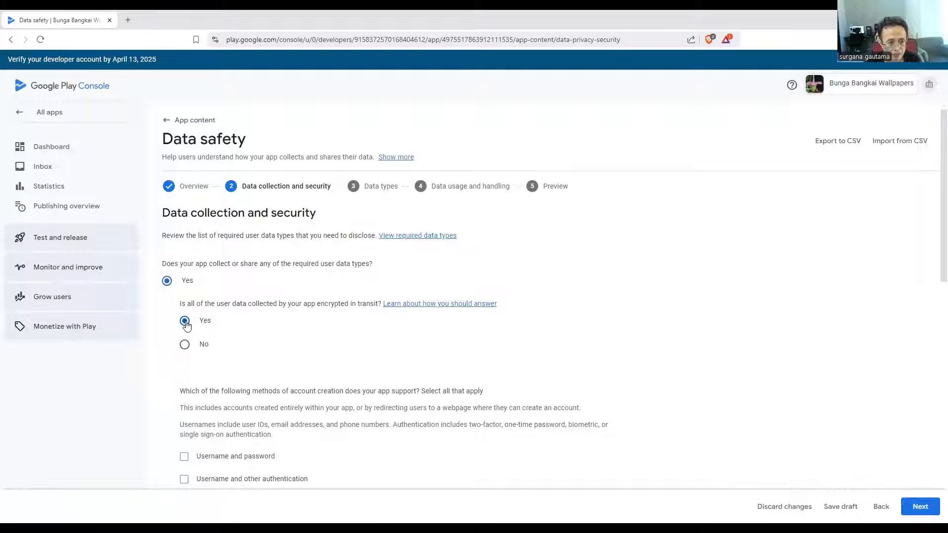
Review the imported data collection and security answers through to the additional badges, and continue to the data types
{"action": "scroll", "coordinate": [223, 338], "scroll_direction": "down", "scroll_amount": 4}
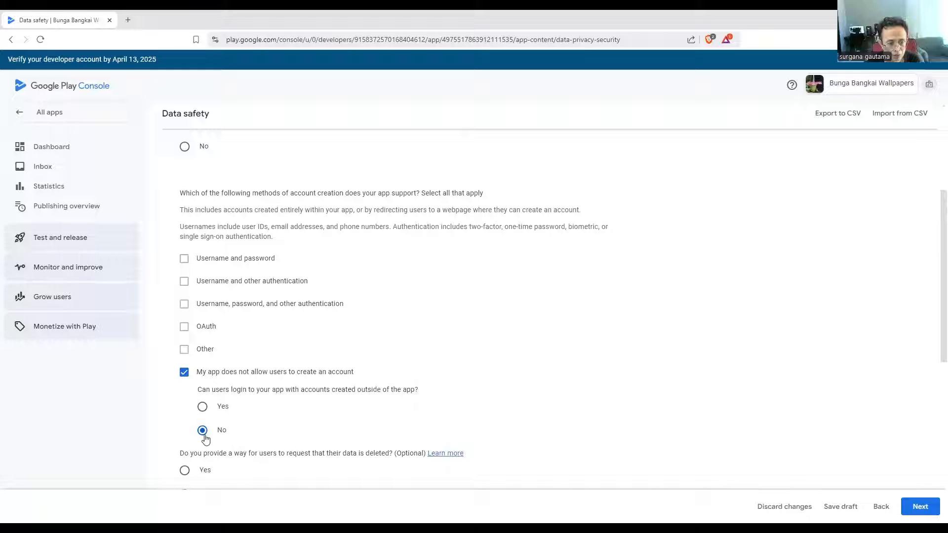
{"action": "scroll", "coordinate": [205, 437], "scroll_direction": "down", "scroll_amount": 1}
{"action": "scroll", "coordinate": [204, 397], "scroll_direction": "down", "scroll_amount": 1}
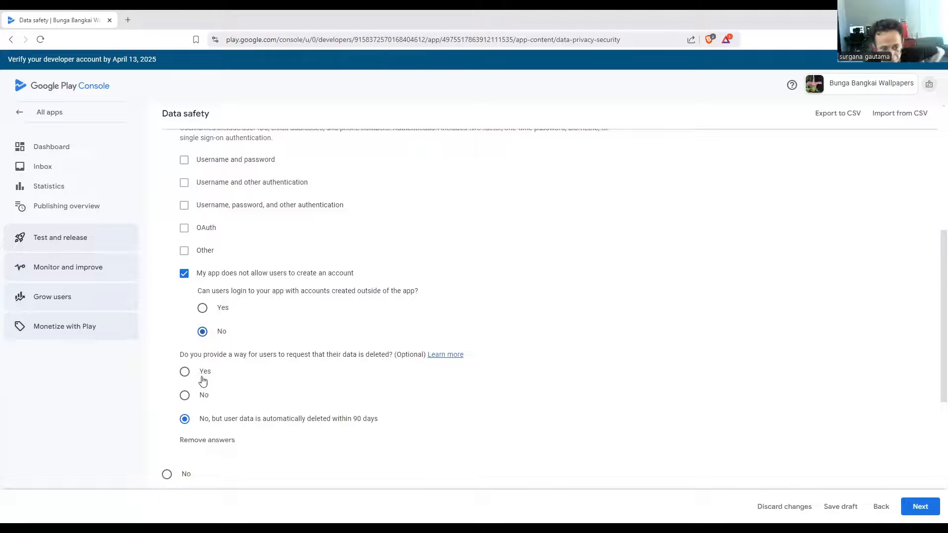
{"action": "scroll", "coordinate": [185, 423], "scroll_direction": "down", "scroll_amount": 1}
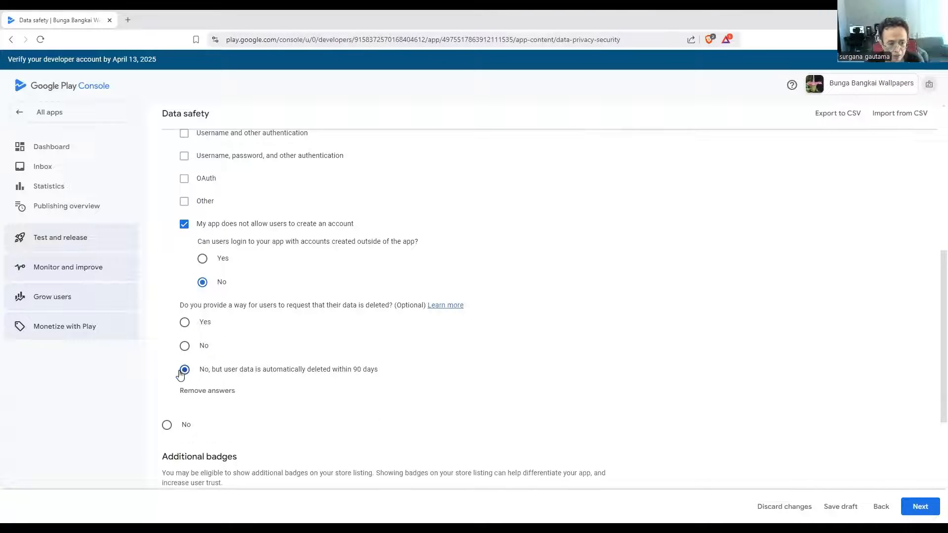
{"action": "scroll", "coordinate": [182, 374], "scroll_direction": "down", "scroll_amount": 4}
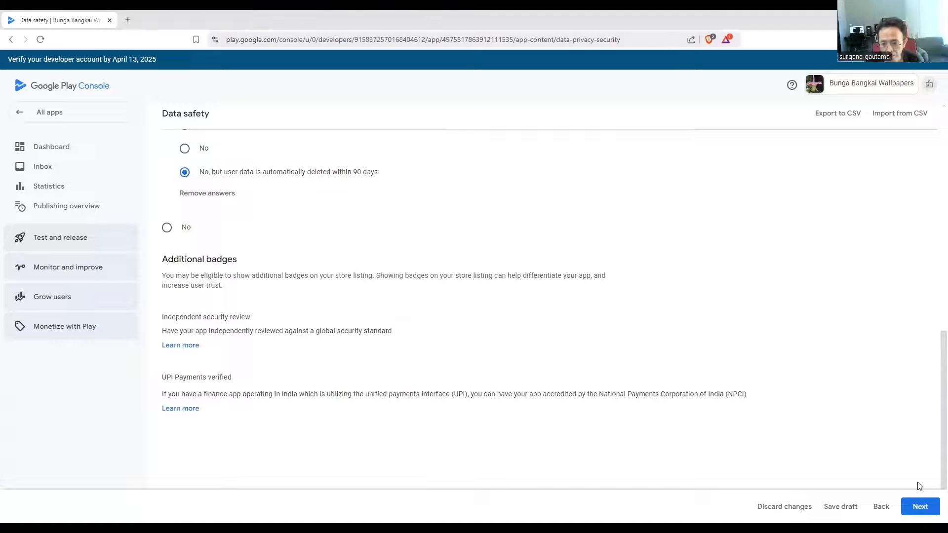
{"action": "left_click", "coordinate": [920, 507]}
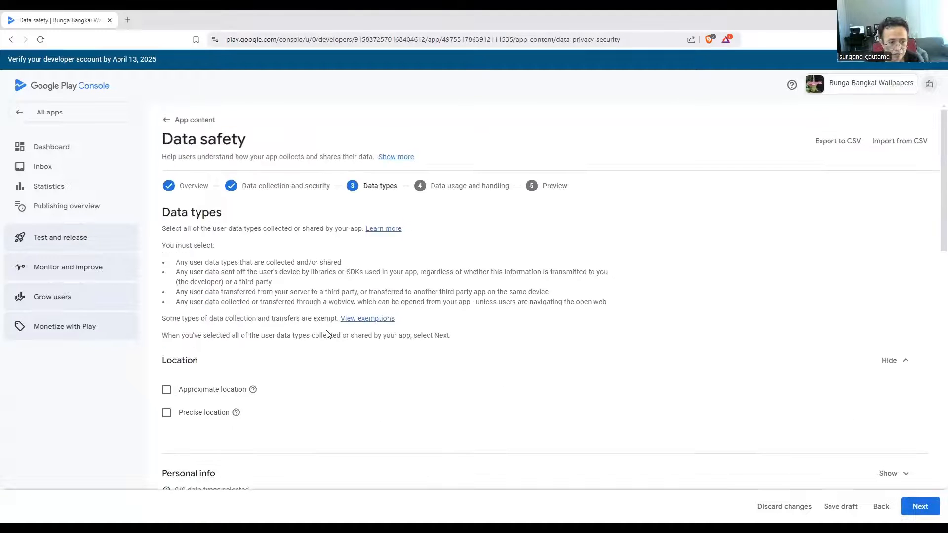
Check the selection under Device or other IDs in the data types and continue to data usage and handling
{"action": "scroll", "coordinate": [326, 334], "scroll_direction": "down", "scroll_amount": 15}
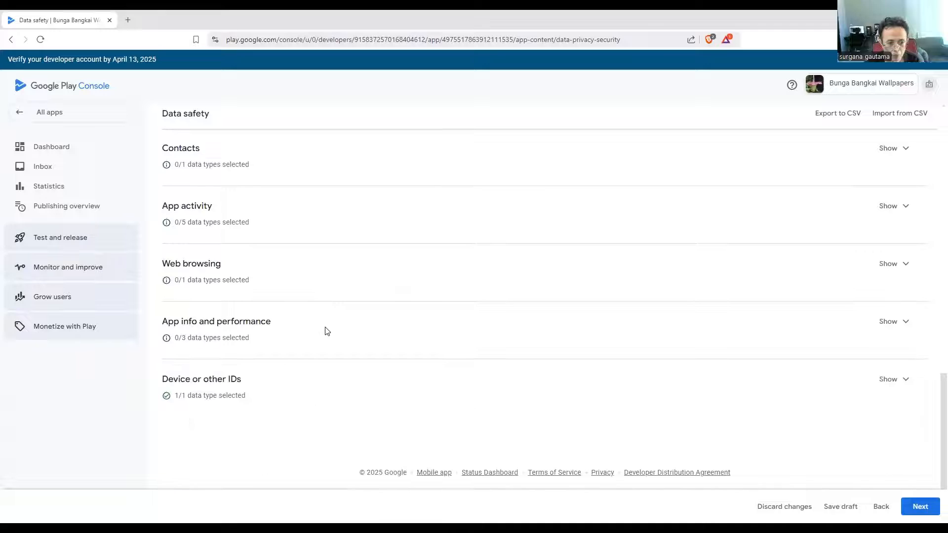
{"action": "left_click", "coordinate": [905, 380]}
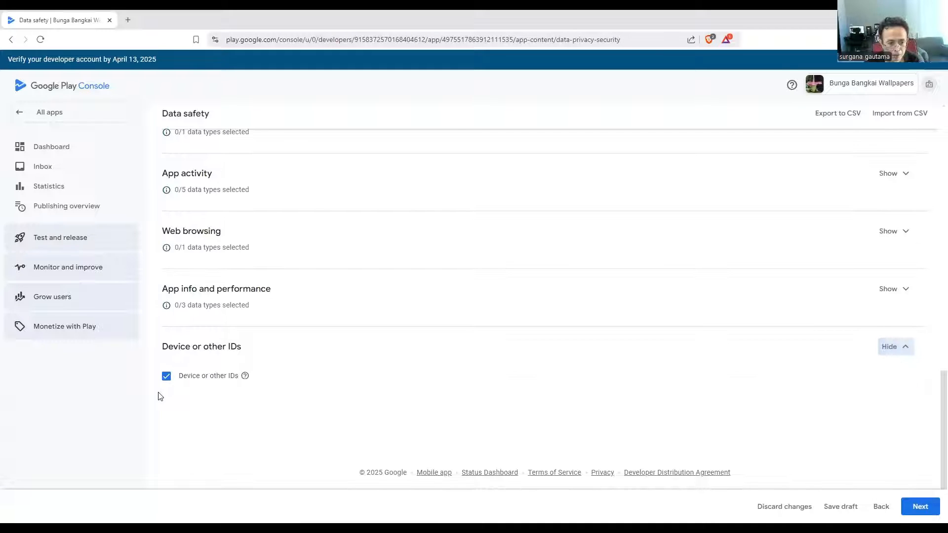
{"action": "left_click", "coordinate": [920, 507]}
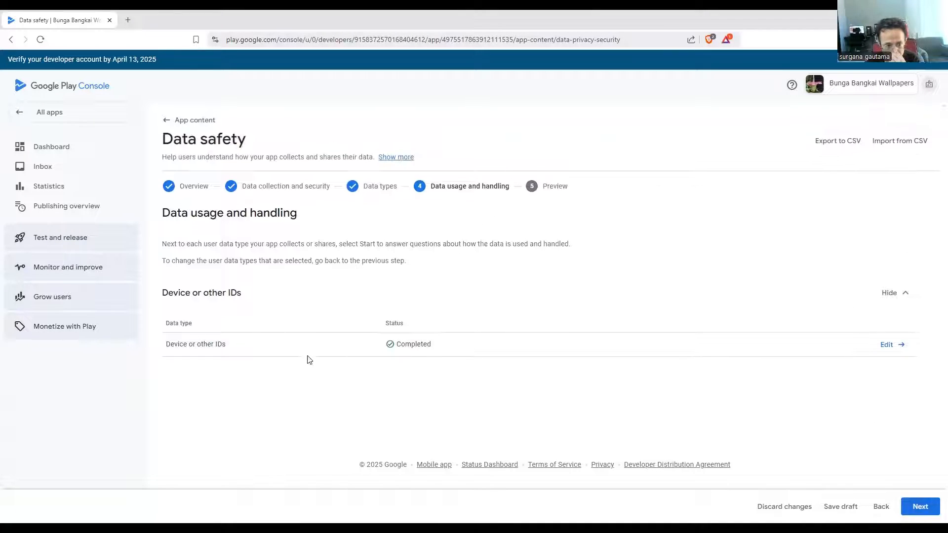
Review the collection, sharing and purpose answers for Device or other IDs, and close them without changes
{"action": "left_click", "coordinate": [901, 344]}
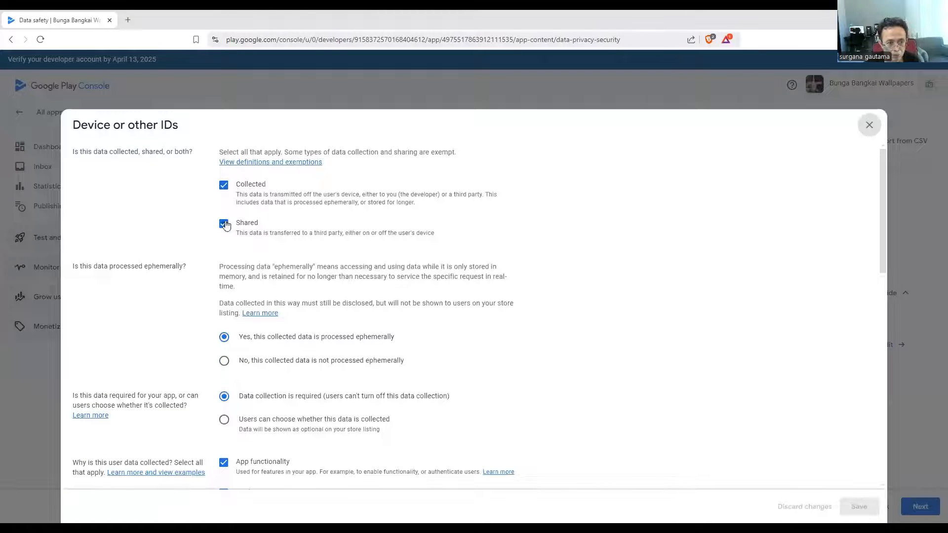
{"action": "scroll", "coordinate": [232, 335], "scroll_direction": "down", "scroll_amount": 2}
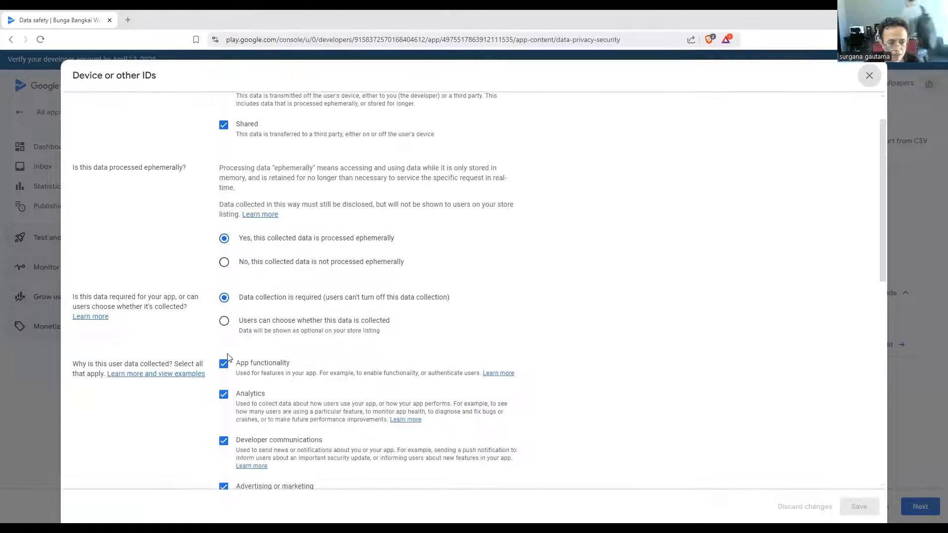
{"action": "scroll", "coordinate": [223, 316], "scroll_direction": "down", "scroll_amount": 2}
{"action": "scroll", "coordinate": [223, 334], "scroll_direction": "down", "scroll_amount": 9}
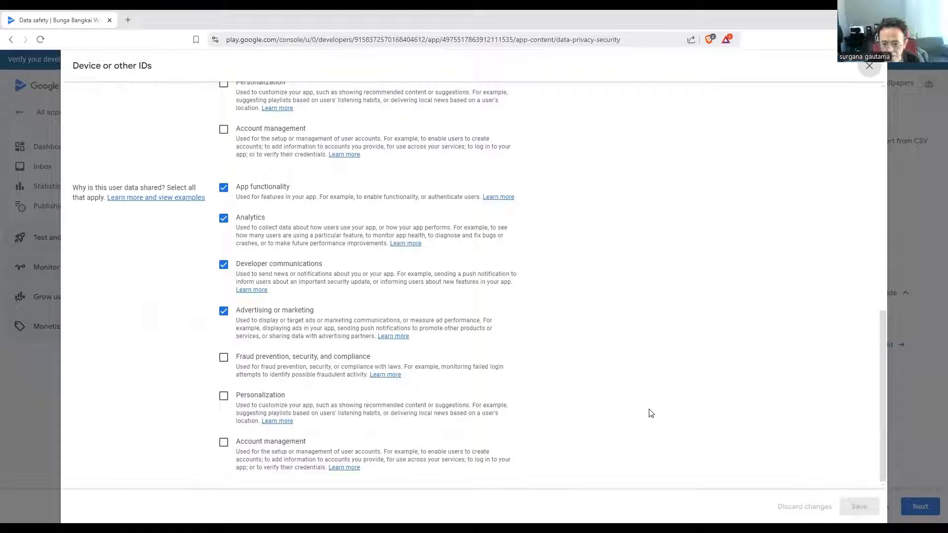
{"action": "left_click", "coordinate": [870, 71]}
Continue to the store listing preview, save the data safety declaration and return to the app content overview
{"action": "left_click", "coordinate": [927, 512]}
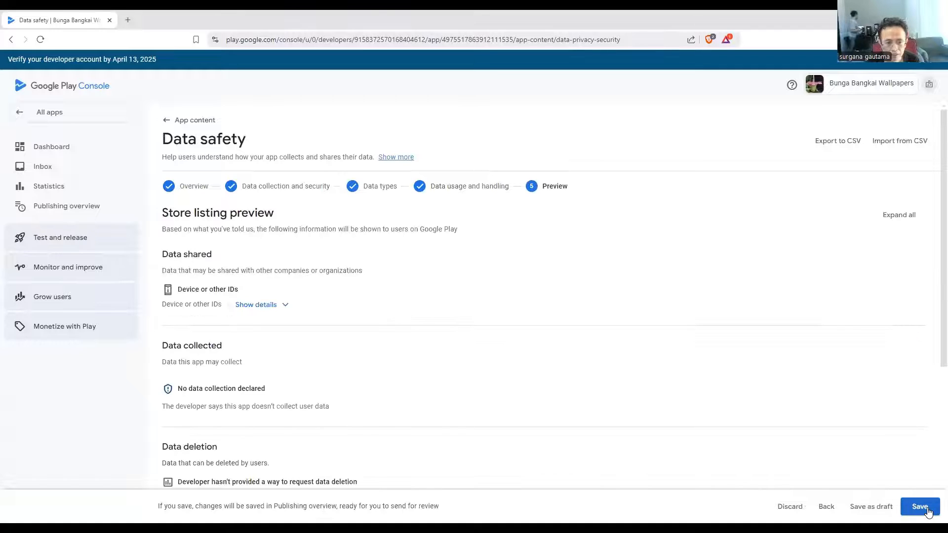
{"action": "left_click", "coordinate": [921, 506]}
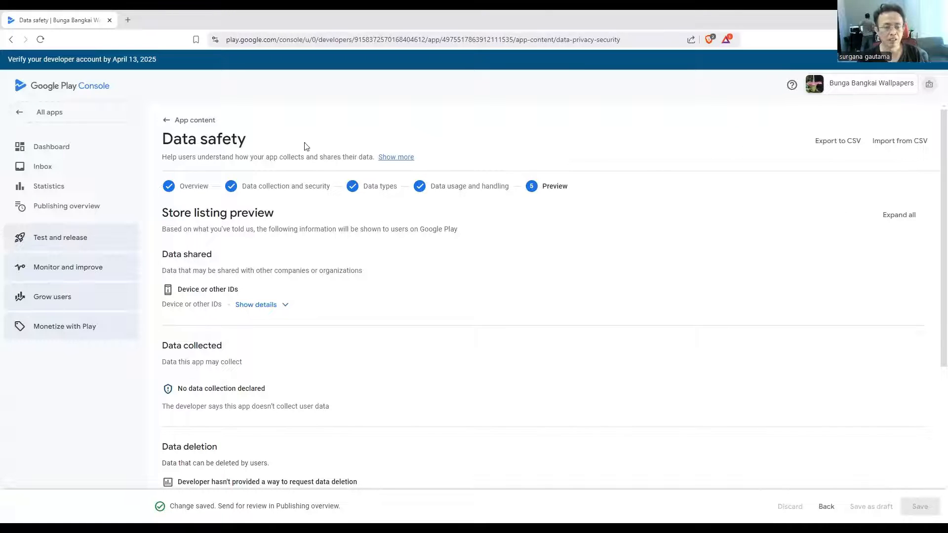
{"action": "left_click", "coordinate": [167, 123]}
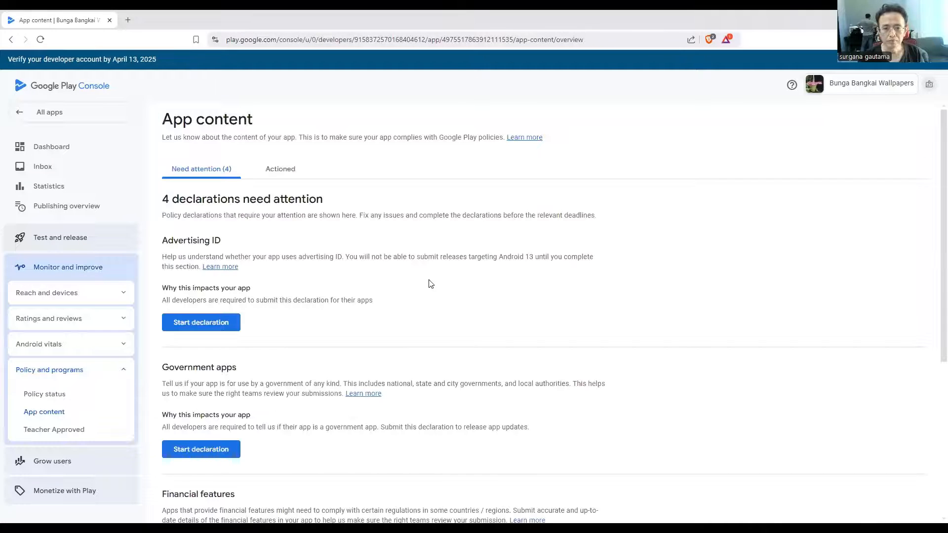
Start the advertising ID declaration and answer that the app uses advertising ID
{"action": "left_click", "coordinate": [213, 324]}
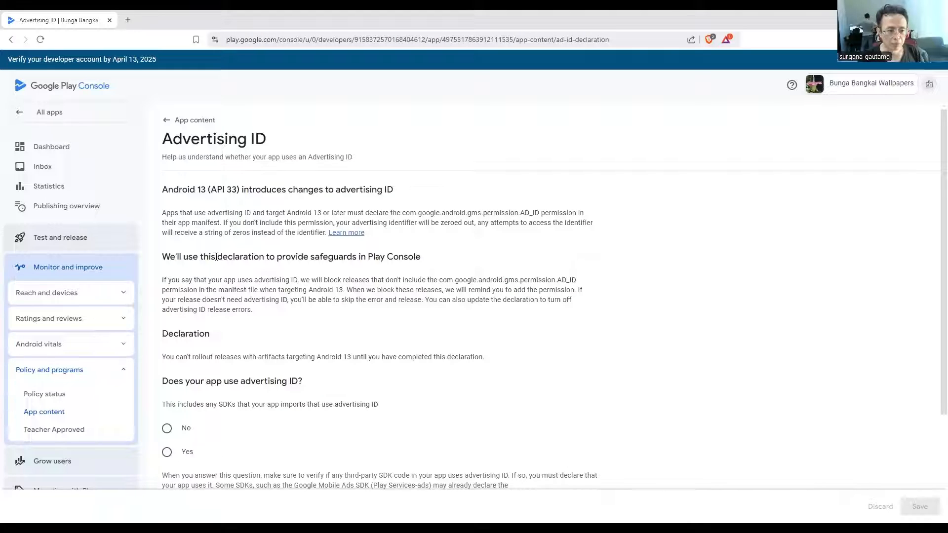
{"action": "scroll", "coordinate": [217, 256], "scroll_direction": "down", "scroll_amount": 3}
{"action": "left_click", "coordinate": [167, 313]}
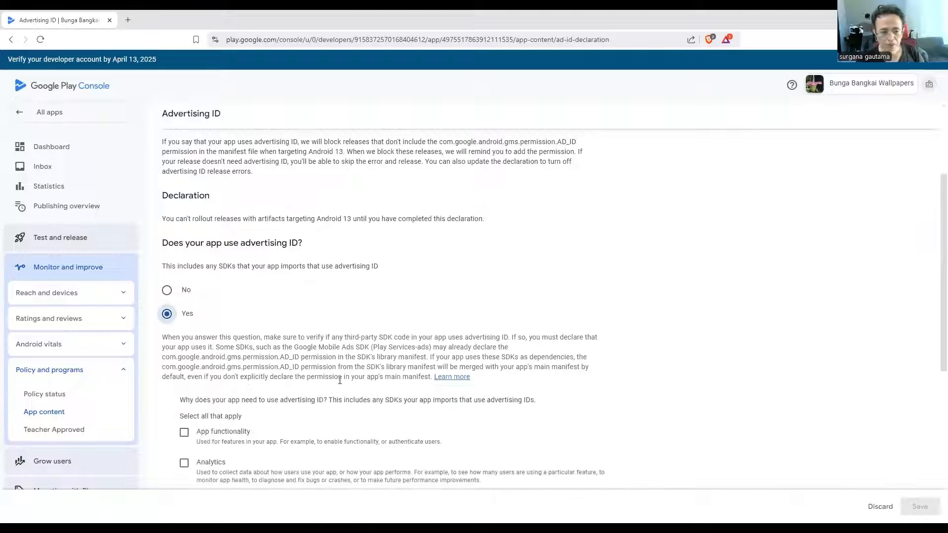
{"action": "scroll", "coordinate": [340, 380], "scroll_direction": "down", "scroll_amount": 3}
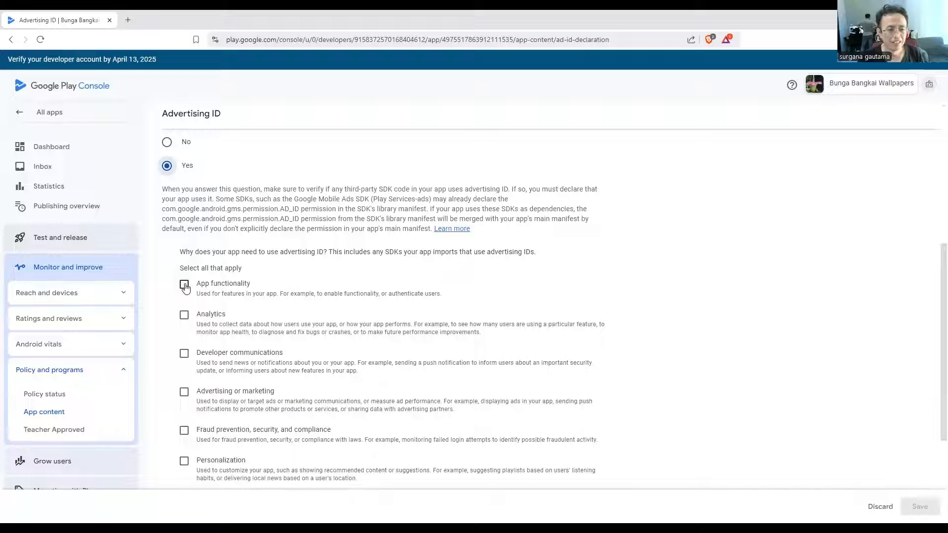
{"action": "scroll", "coordinate": [186, 207], "scroll_direction": "up", "scroll_amount": 4}
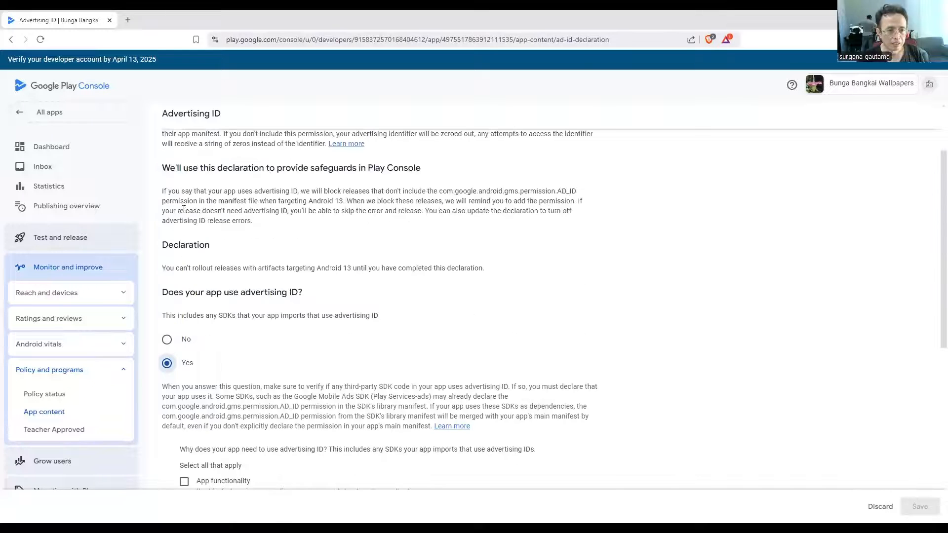
{"action": "scroll", "coordinate": [197, 326], "scroll_direction": "down", "scroll_amount": 4}
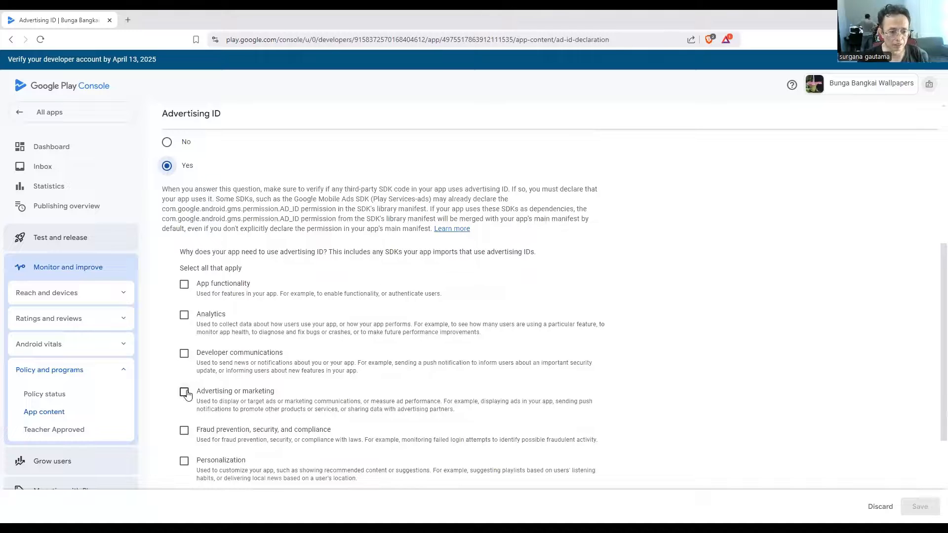
Select advertising or marketing and developer communications as the advertising ID purposes, save the declaration and return to the app content overview
{"action": "left_click", "coordinate": [186, 393]}
{"action": "left_click", "coordinate": [182, 359]}
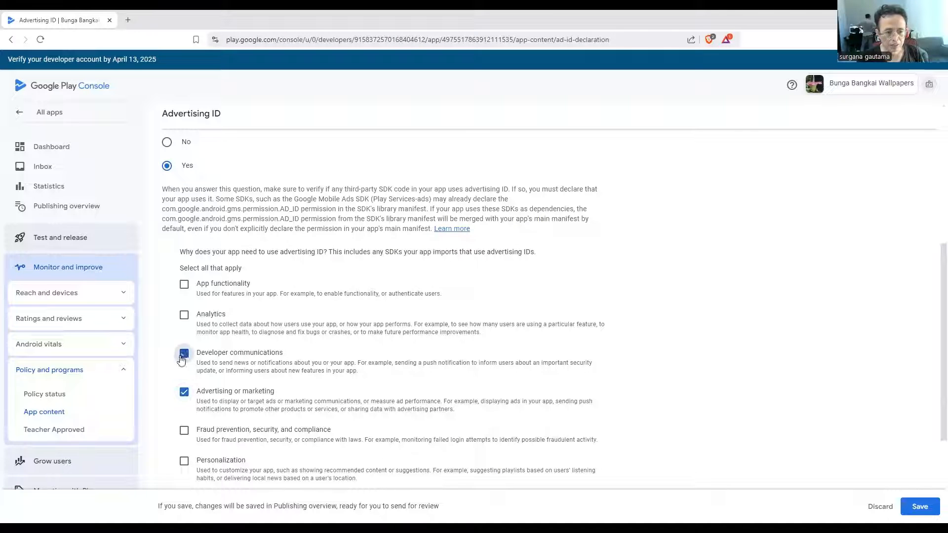
{"action": "left_click", "coordinate": [923, 506]}
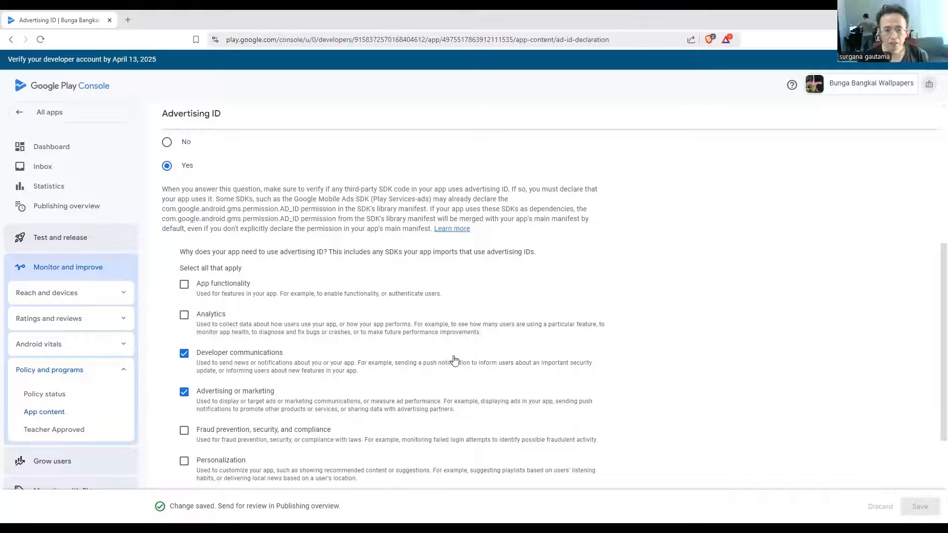
{"action": "scroll", "coordinate": [450, 360], "scroll_direction": "up", "scroll_amount": 6}
{"action": "left_click", "coordinate": [193, 122]}
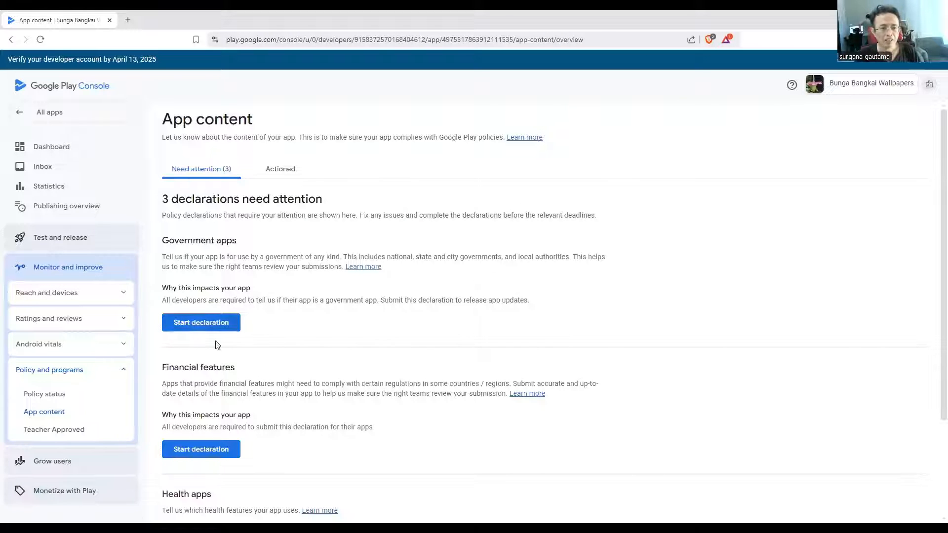
Declare that the app is not developed by or for a government, save the declaration and return to the app content overview
{"action": "left_click", "coordinate": [209, 328]}
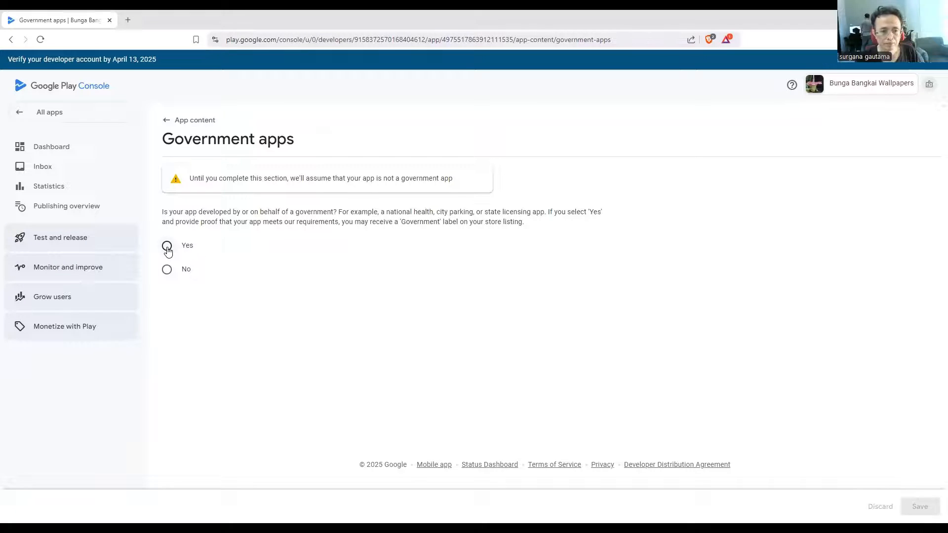
{"action": "left_click", "coordinate": [167, 269]}
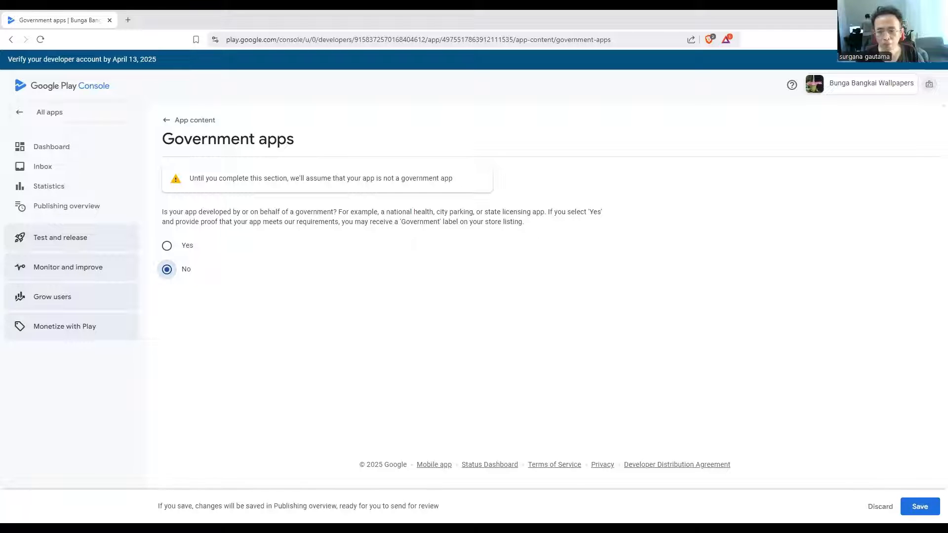
{"action": "left_click", "coordinate": [928, 511]}
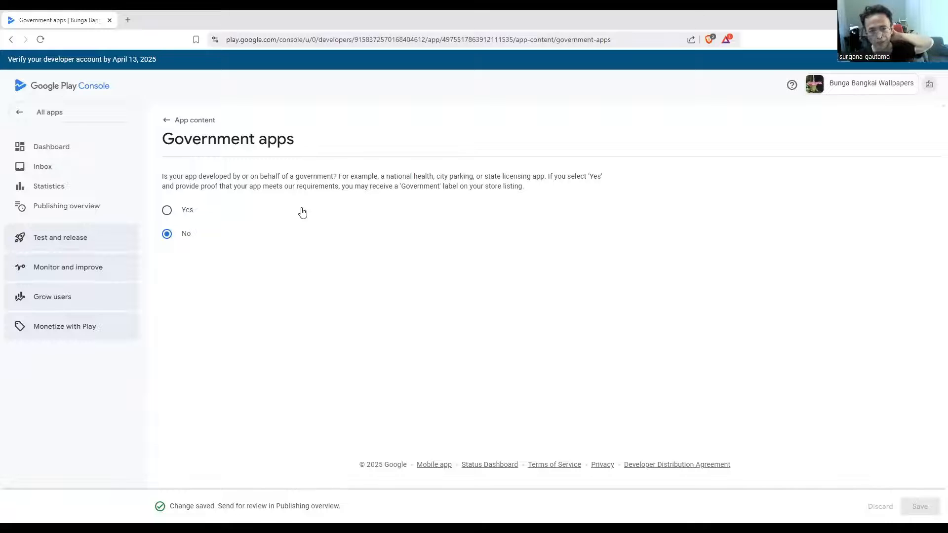
{"action": "left_click", "coordinate": [177, 121]}
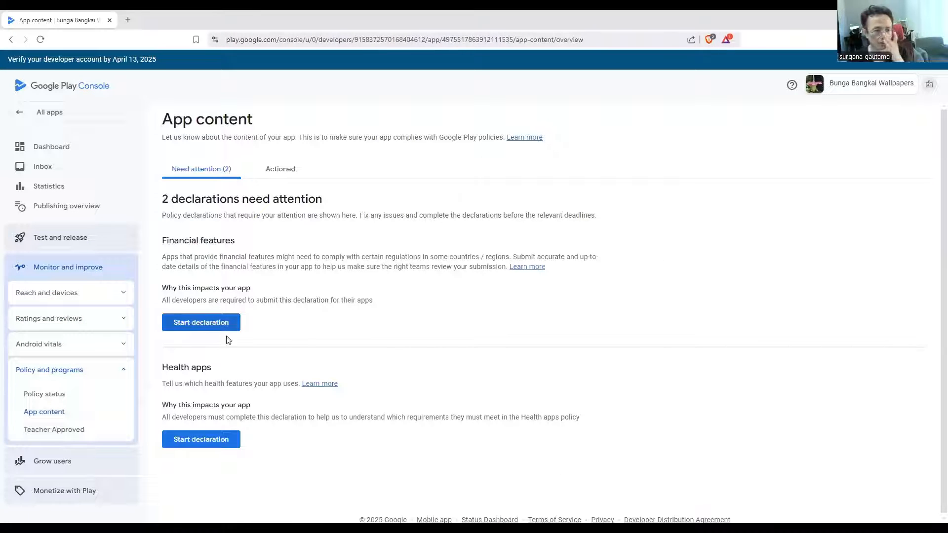
Complete the financial features declaration through its documentation page, save it and return to the app content overview
{"action": "left_click", "coordinate": [214, 326]}
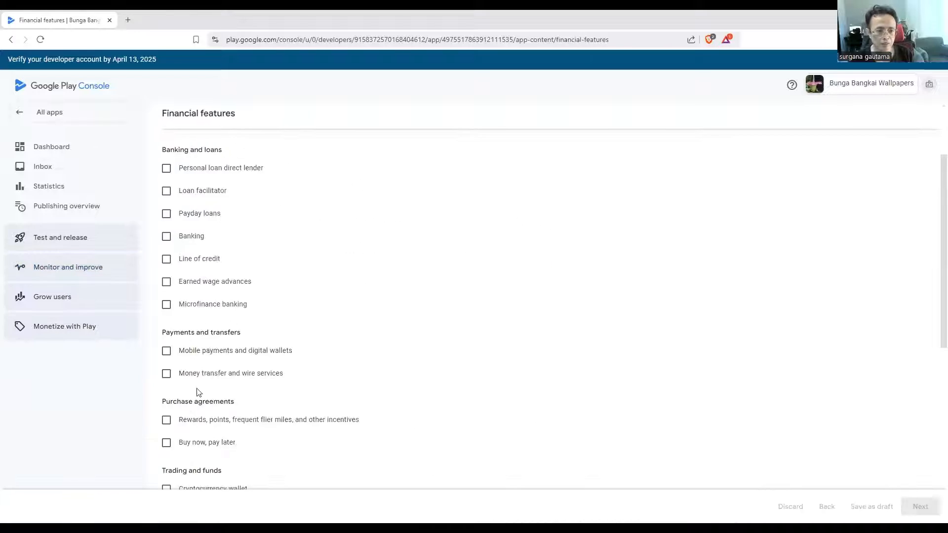
{"action": "scroll", "coordinate": [193, 405], "scroll_direction": "down", "scroll_amount": 8}
{"action": "left_click", "coordinate": [166, 380]}
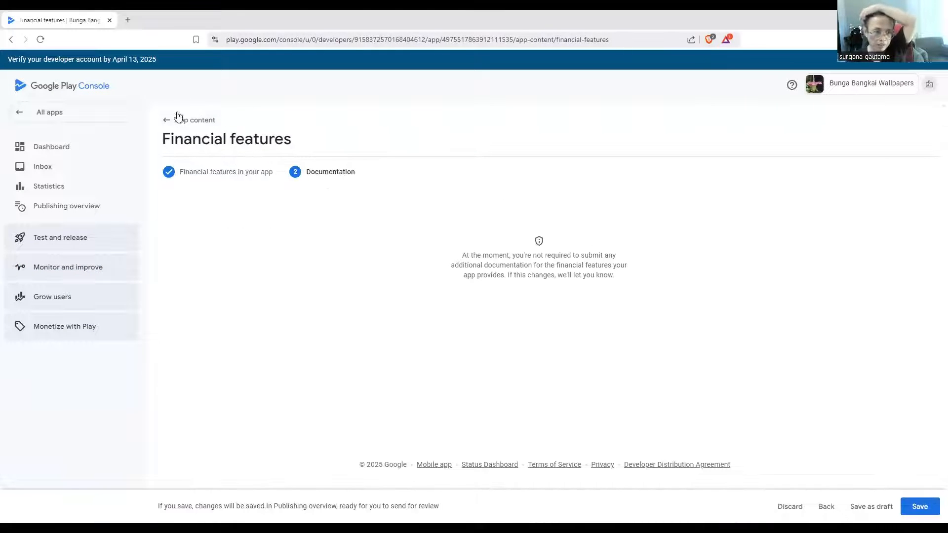
{"action": "left_click", "coordinate": [187, 121]}
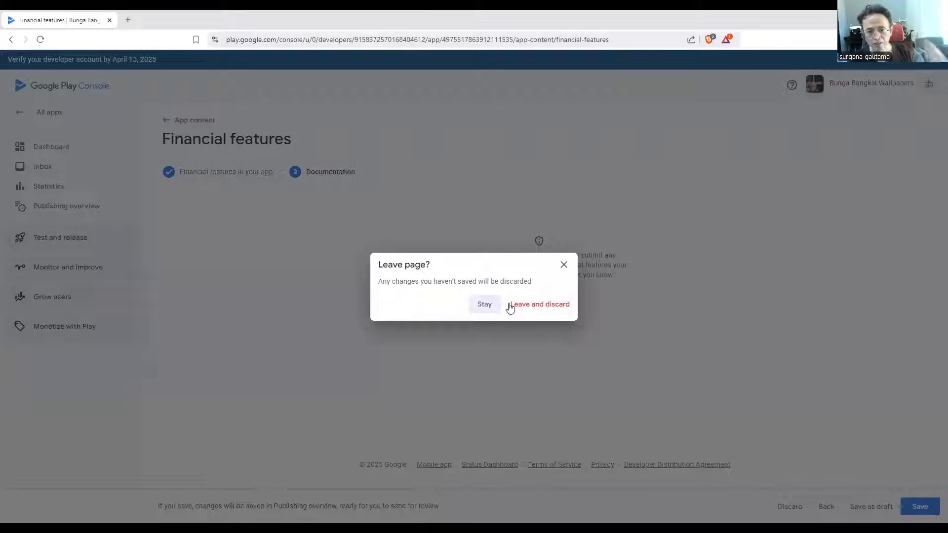
{"action": "left_click", "coordinate": [483, 309]}
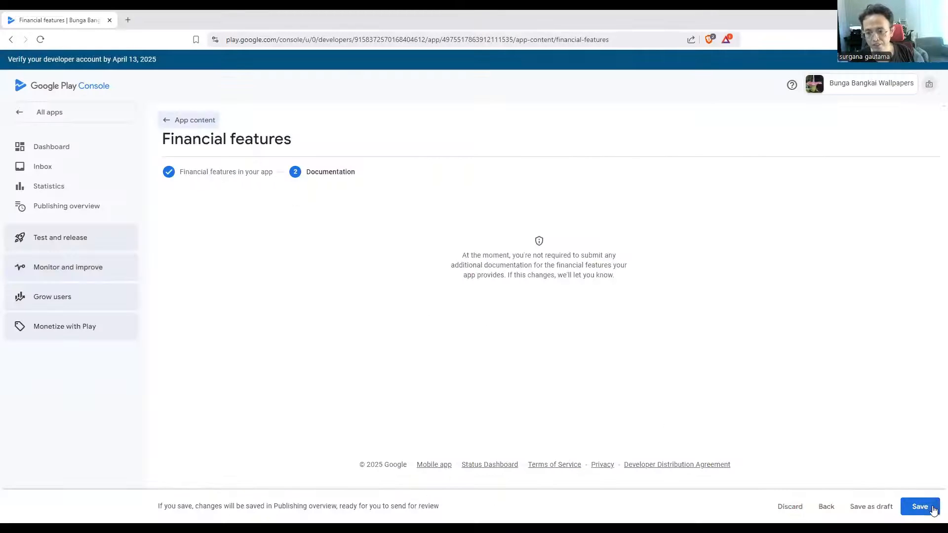
{"action": "left_click", "coordinate": [928, 508]}
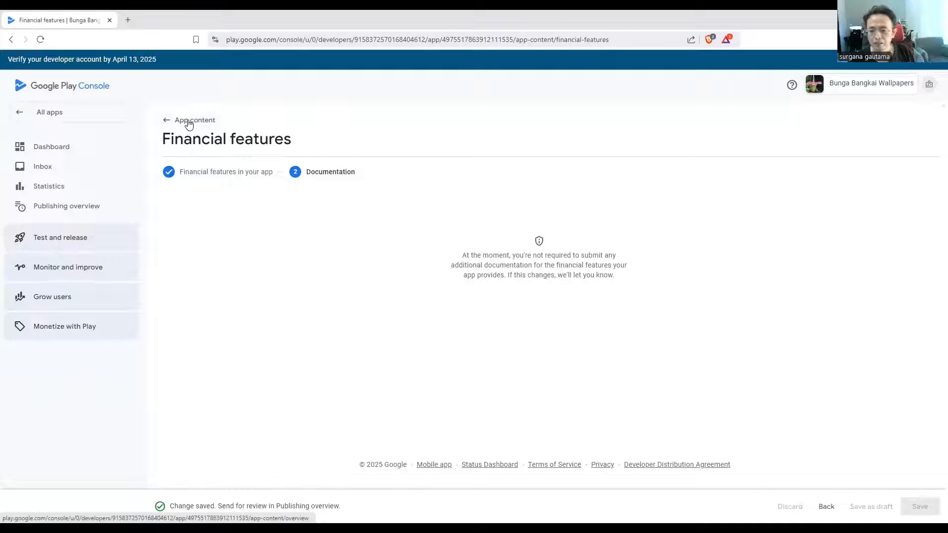
{"action": "left_click", "coordinate": [190, 124]}
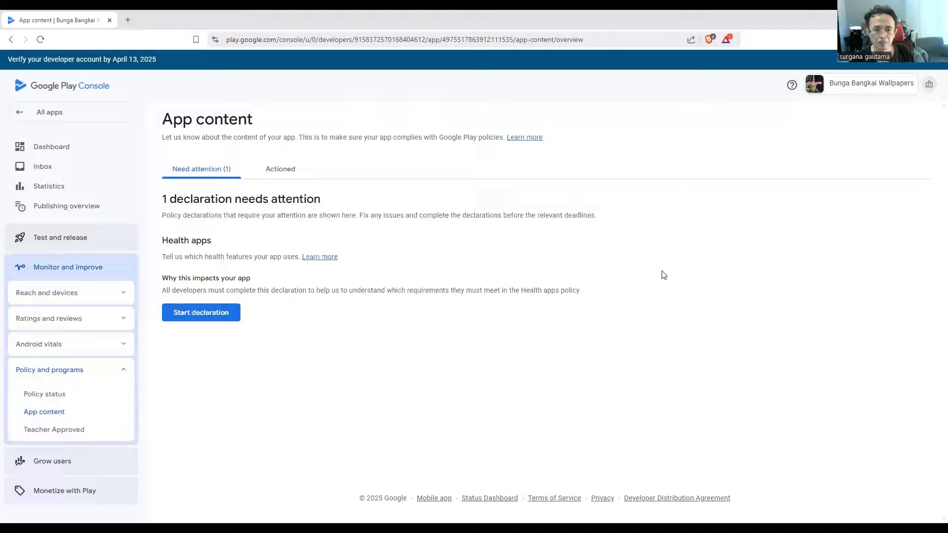
Declare that the app does not have any health features and save the health apps declaration
{"action": "left_click", "coordinate": [223, 314]}
{"action": "scroll", "coordinate": [260, 294], "scroll_direction": "down", "scroll_amount": 7}
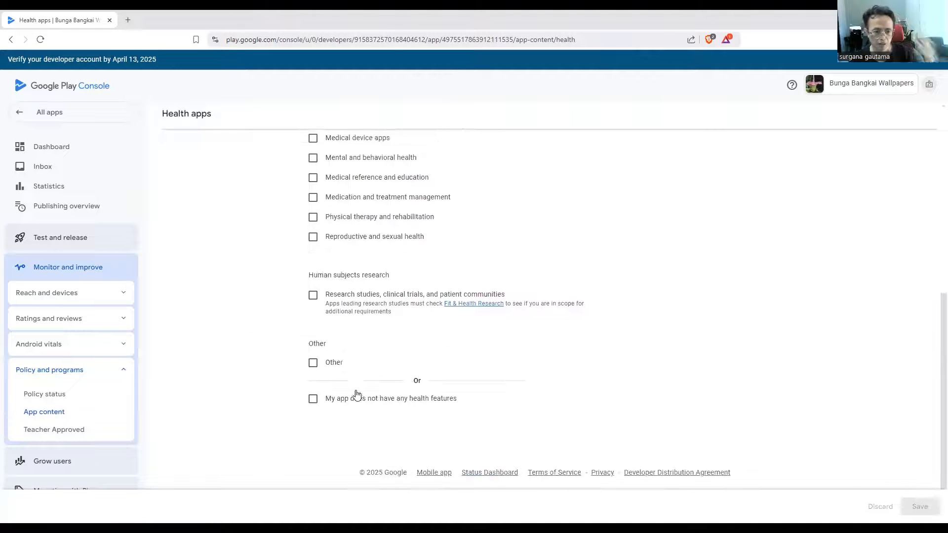
{"action": "left_click", "coordinate": [313, 399]}
{"action": "left_click", "coordinate": [920, 505]}
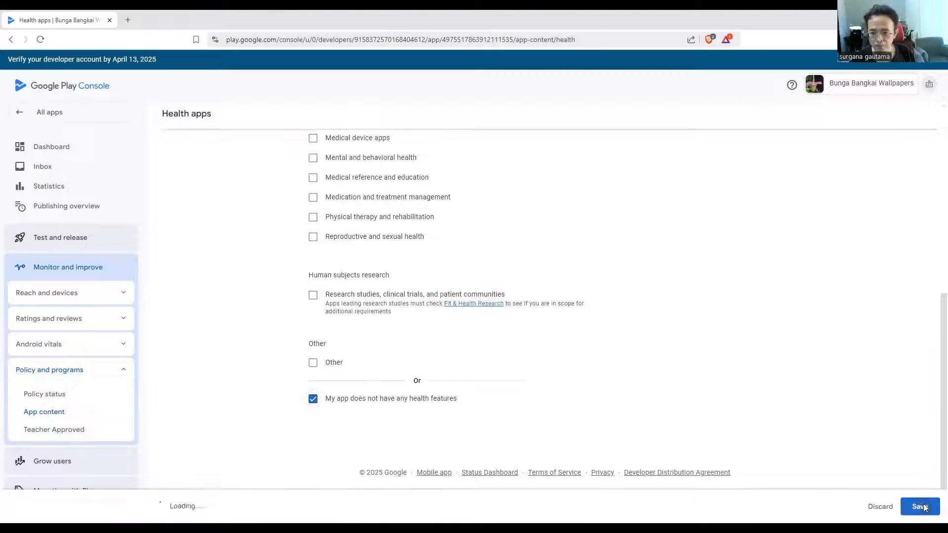
{"action": "scroll", "coordinate": [262, 181], "scroll_direction": "up", "scroll_amount": 10}
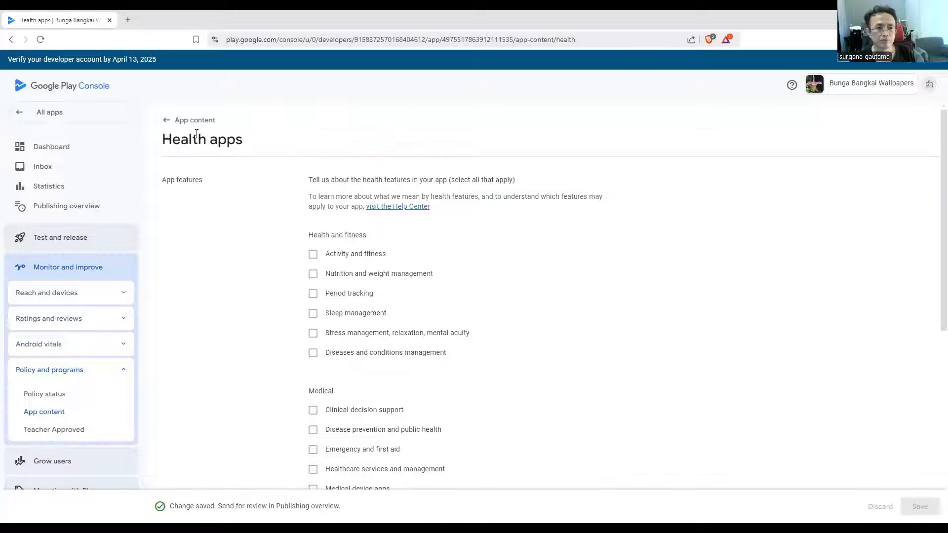
Return to the app content overview and look through the completed declarations
{"action": "left_click", "coordinate": [191, 121]}
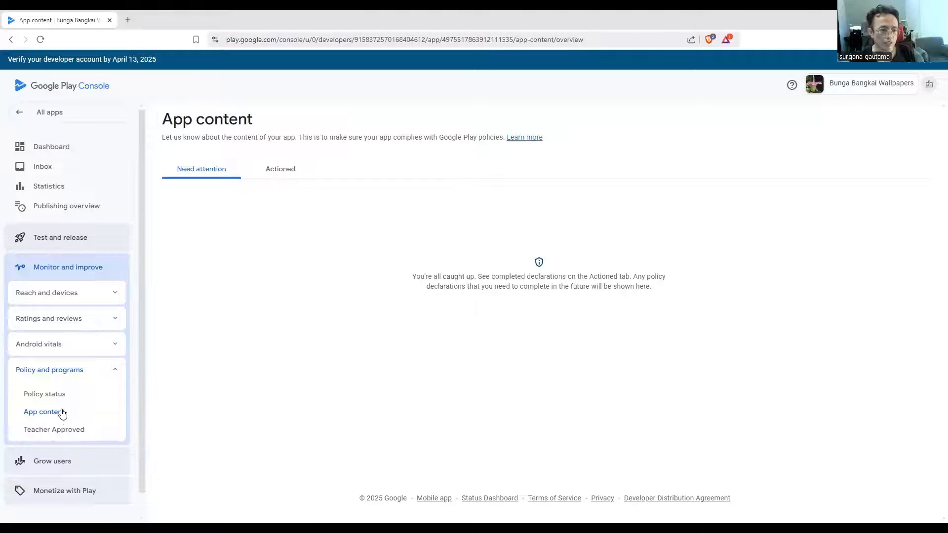
{"action": "left_click", "coordinate": [284, 173]}
{"action": "scroll", "coordinate": [780, 385], "scroll_direction": "down", "scroll_amount": 3}
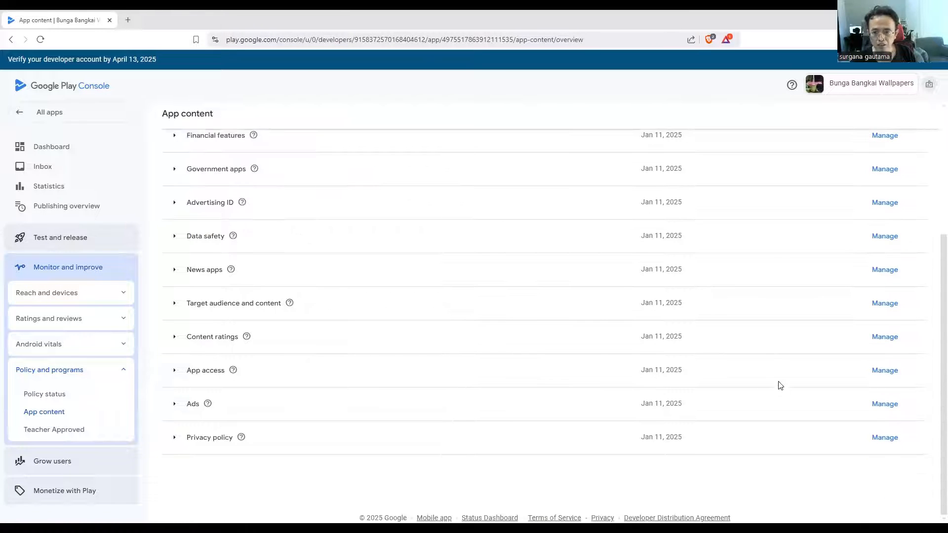
{"action": "scroll", "coordinate": [755, 397], "scroll_direction": "up", "scroll_amount": 3}
{"action": "scroll", "coordinate": [881, 334], "scroll_direction": "down", "scroll_amount": 3}
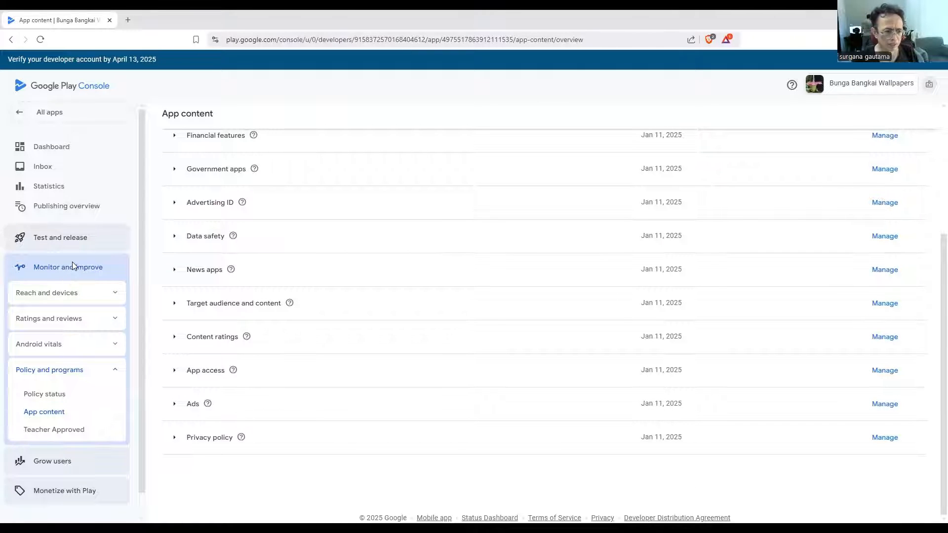
Target all countries and regions for the production track and save the selection
{"action": "left_click", "coordinate": [72, 238]}
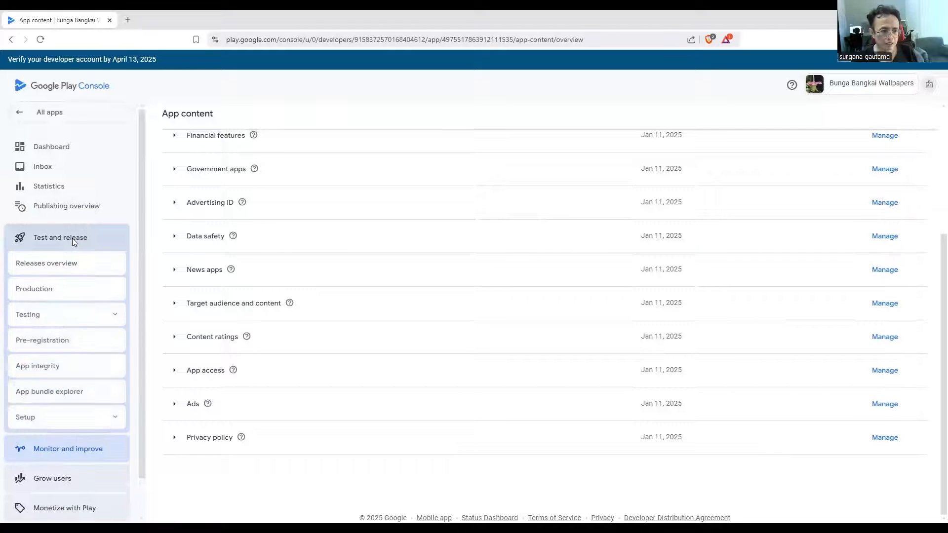
{"action": "left_click", "coordinate": [36, 292]}
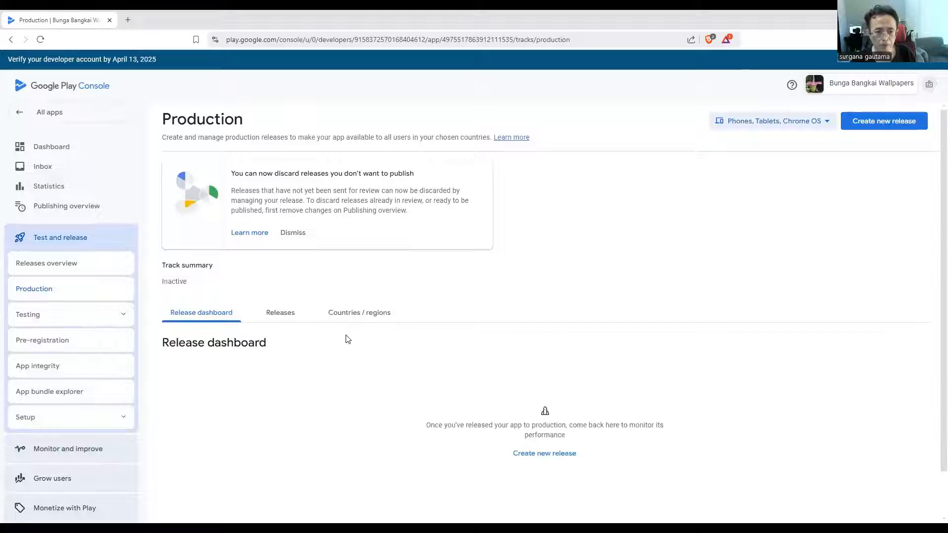
{"action": "left_click", "coordinate": [346, 318]}
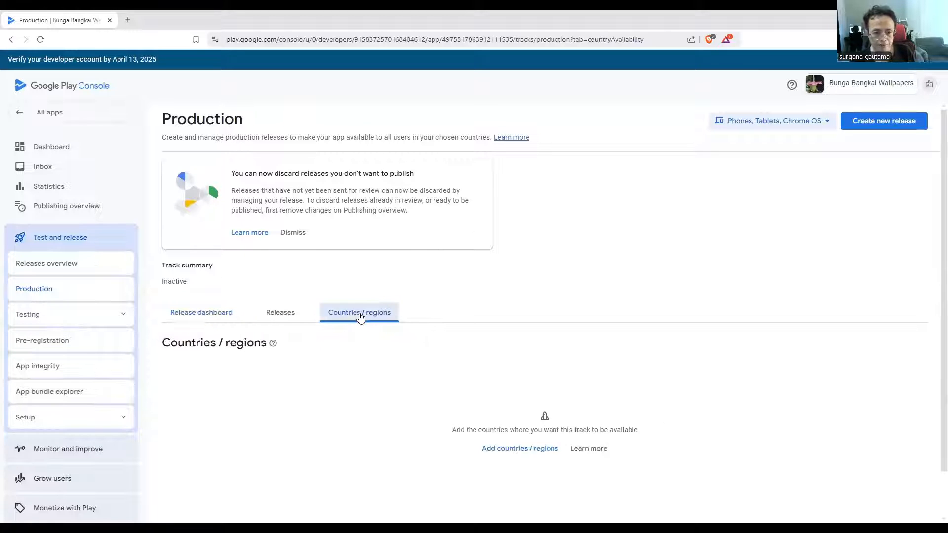
{"action": "scroll", "coordinate": [433, 385], "scroll_direction": "down", "scroll_amount": 1}
{"action": "left_click", "coordinate": [523, 398]}
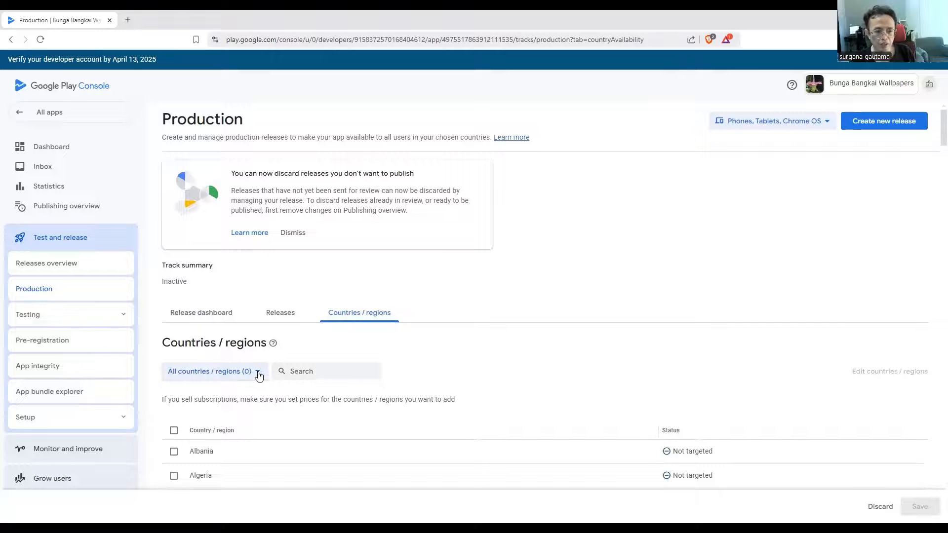
{"action": "left_click", "coordinate": [259, 376]}
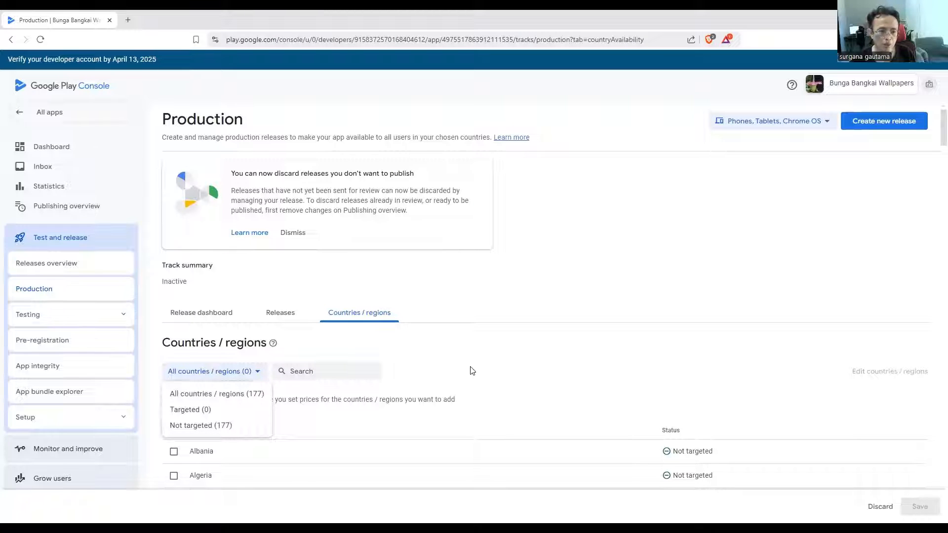
{"action": "left_click", "coordinate": [117, 406]}
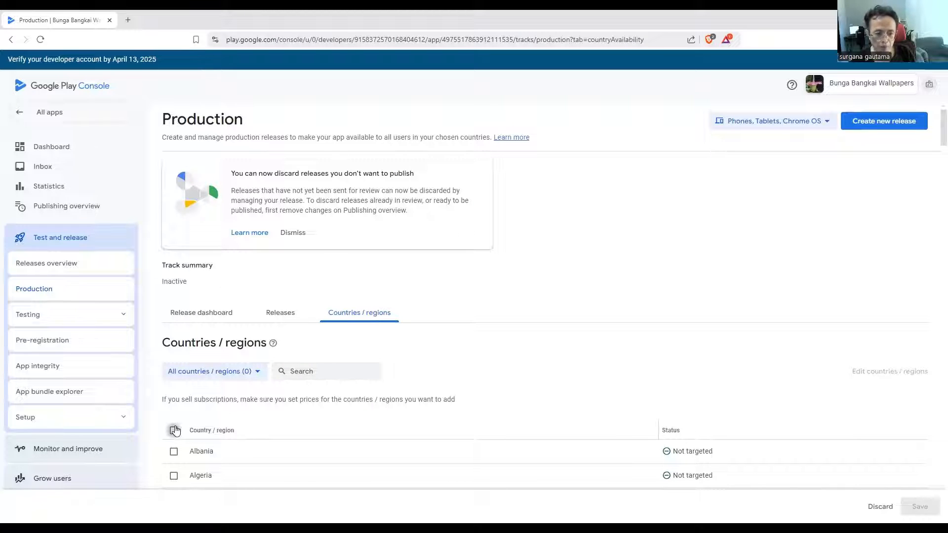
{"action": "left_click", "coordinate": [174, 430]}
{"action": "left_click", "coordinate": [925, 511]}
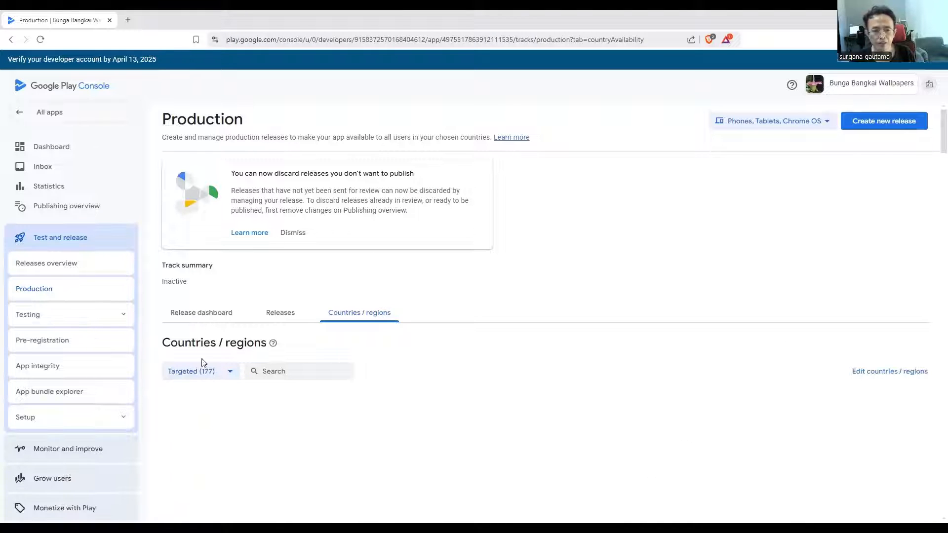
Create a new production release and upload the app bundle appbundle_4022606_1747953.aab from Downloads to it
{"action": "left_click", "coordinate": [879, 124]}
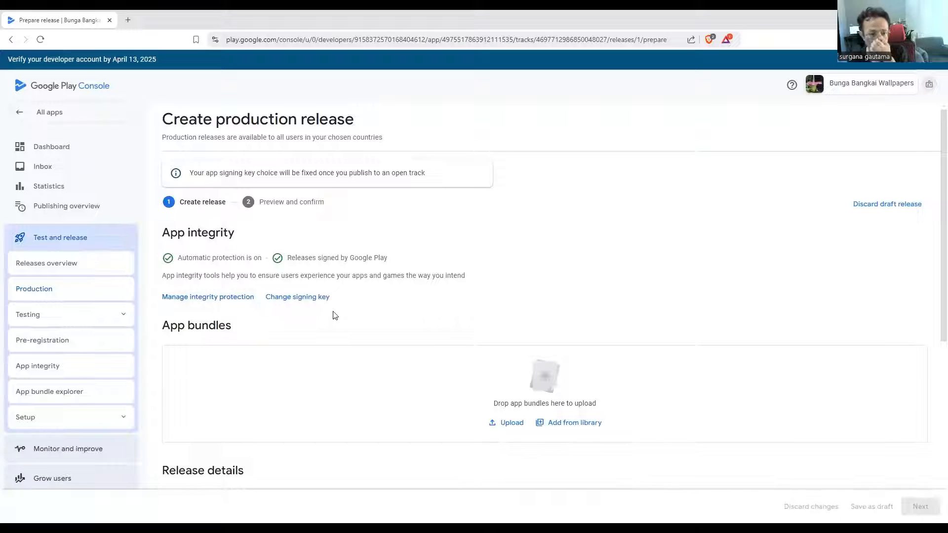
{"action": "scroll", "coordinate": [533, 415], "scroll_direction": "down", "scroll_amount": 1}
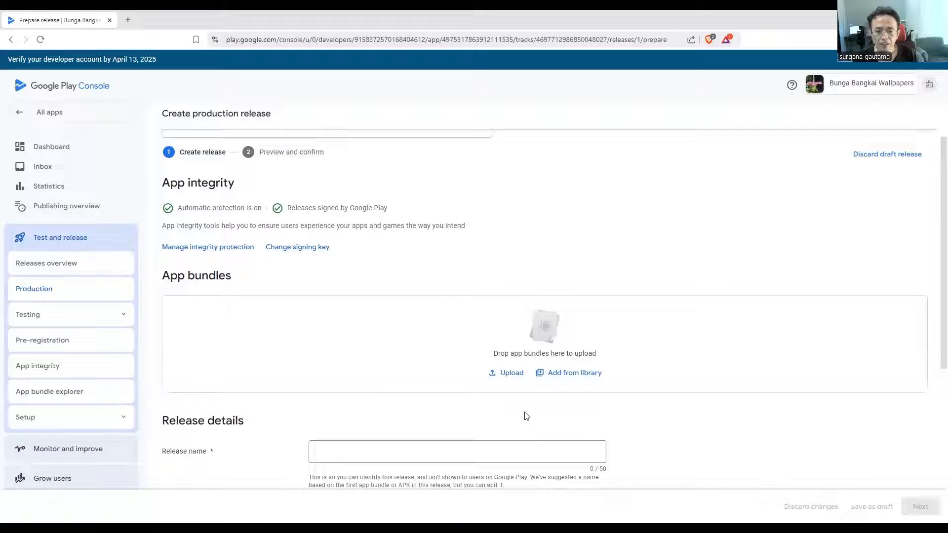
{"action": "left_click", "coordinate": [511, 375]}
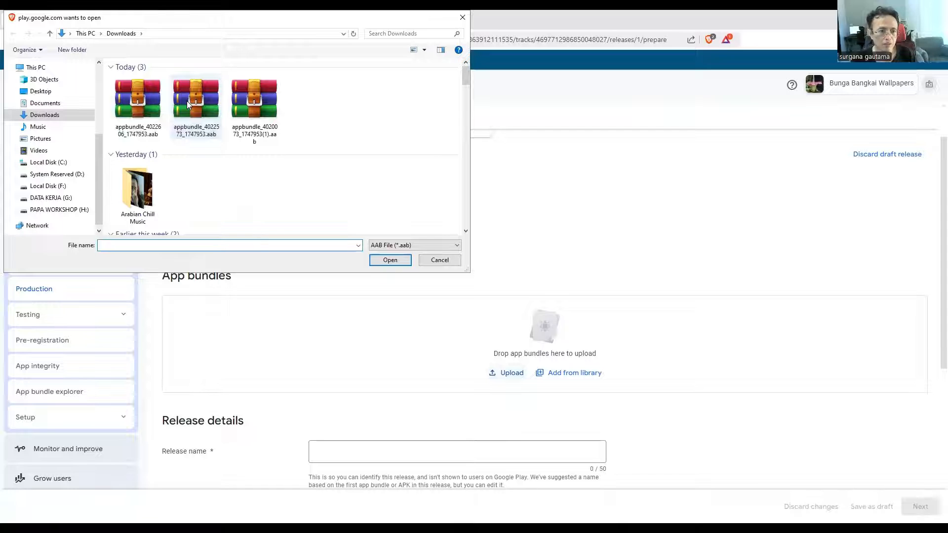
{"action": "left_click", "coordinate": [131, 100]}
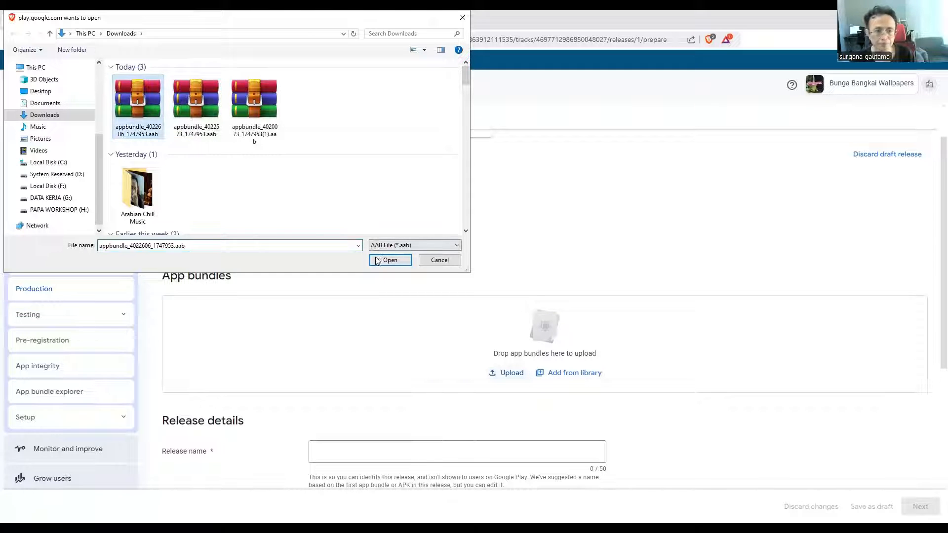
{"action": "left_click", "coordinate": [376, 259]}
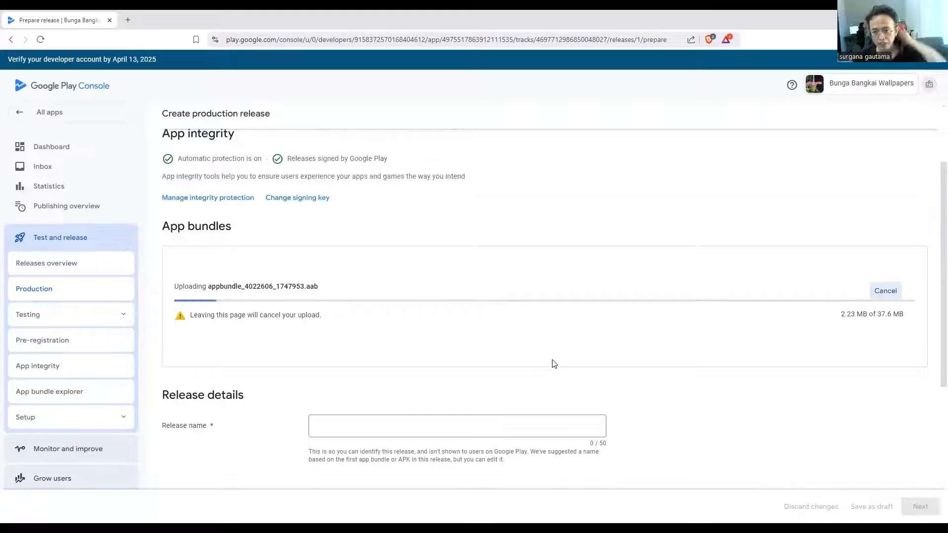
{"action": "scroll", "coordinate": [554, 364], "scroll_direction": "down", "scroll_amount": 2}
{"action": "left_click", "coordinate": [329, 330]}
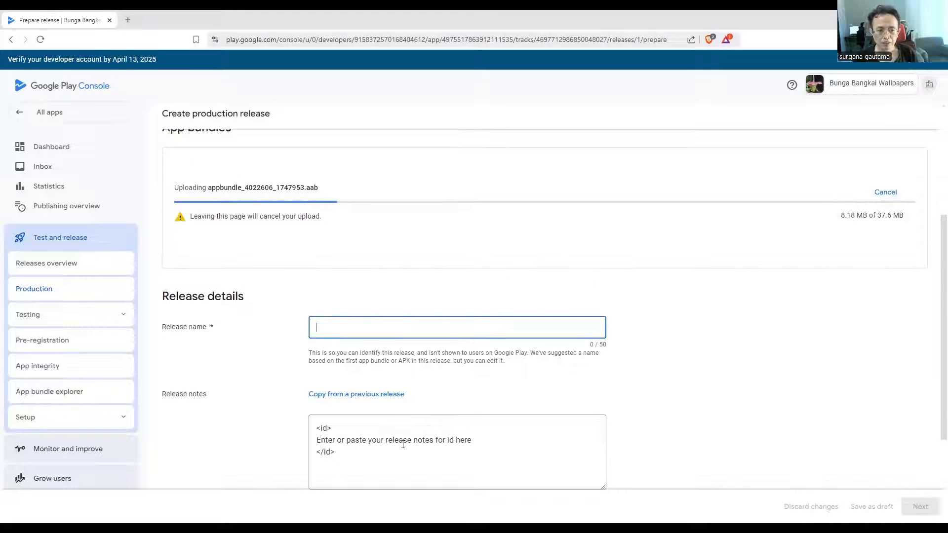
{"action": "scroll", "coordinate": [402, 445], "scroll_direction": "down", "scroll_amount": 3}
{"action": "scroll", "coordinate": [395, 429], "scroll_direction": "up", "scroll_amount": 4}
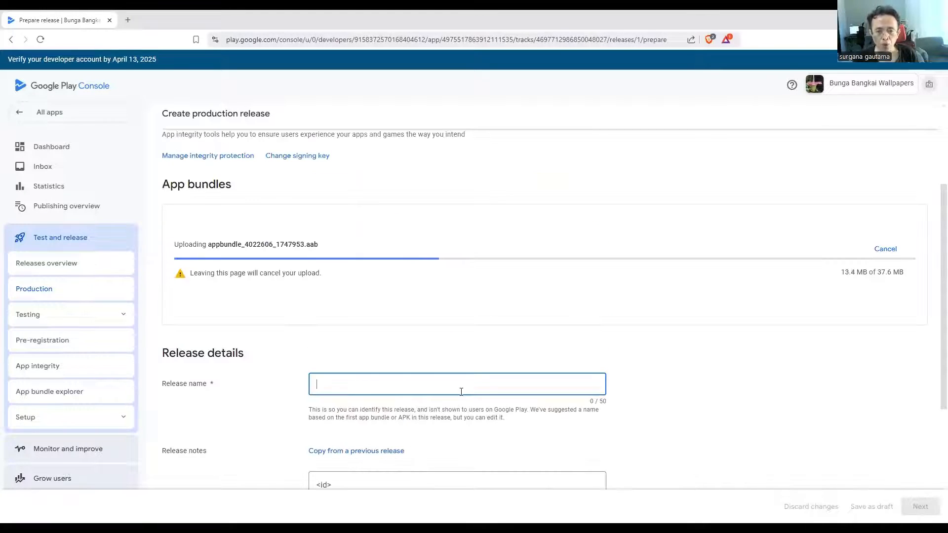
{"action": "scroll", "coordinate": [461, 392], "scroll_direction": "down", "scroll_amount": 2}
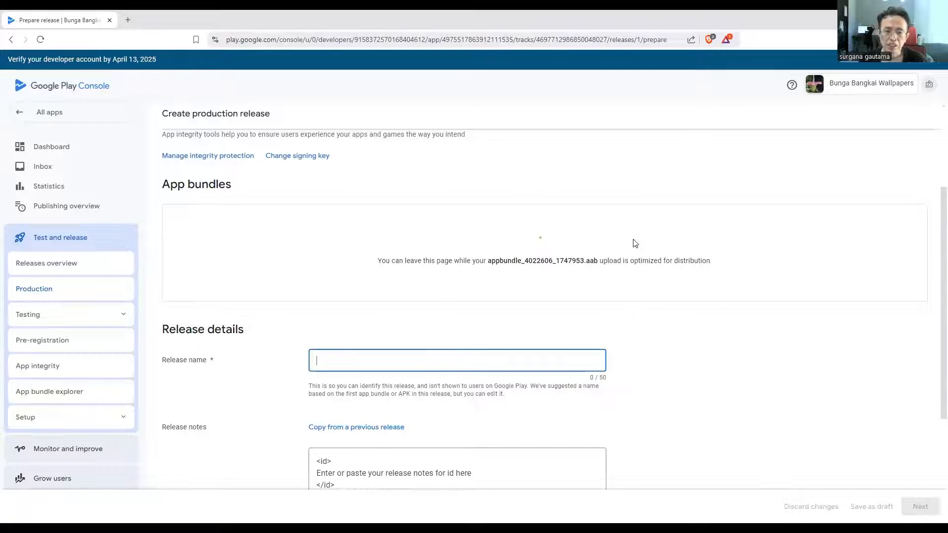
{"action": "scroll", "coordinate": [504, 241], "scroll_direction": "up", "scroll_amount": 1}
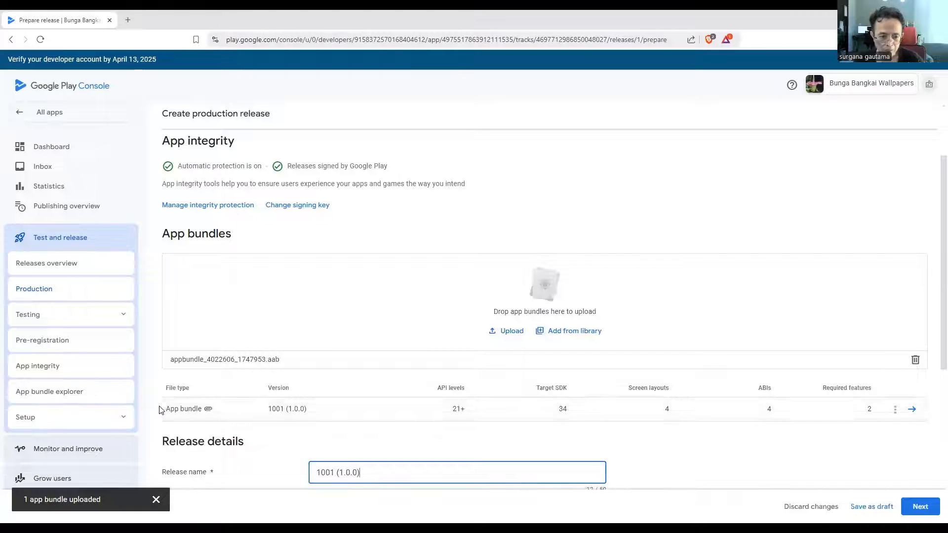
Proceed to the production release preview, save the release and go to the publishing overview
{"action": "left_click", "coordinate": [922, 509]}
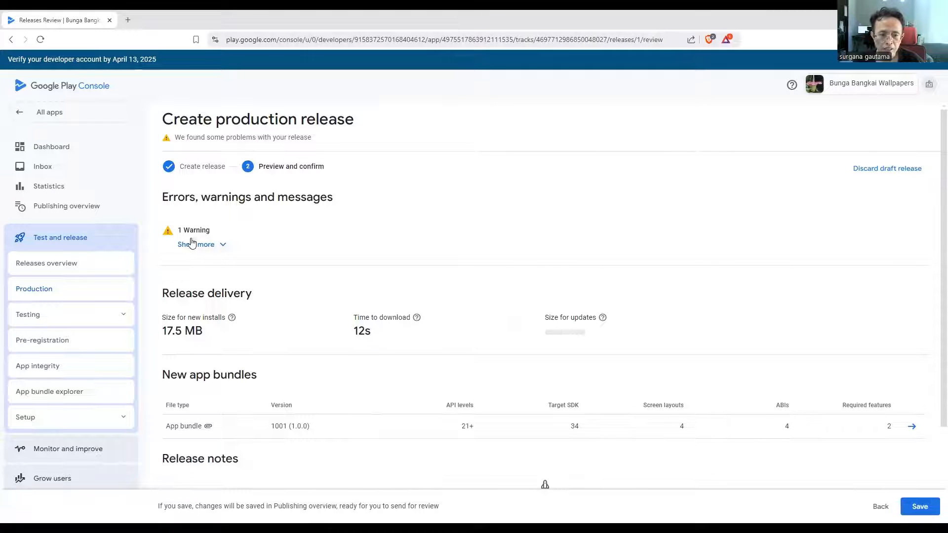
{"action": "left_click", "coordinate": [926, 509]}
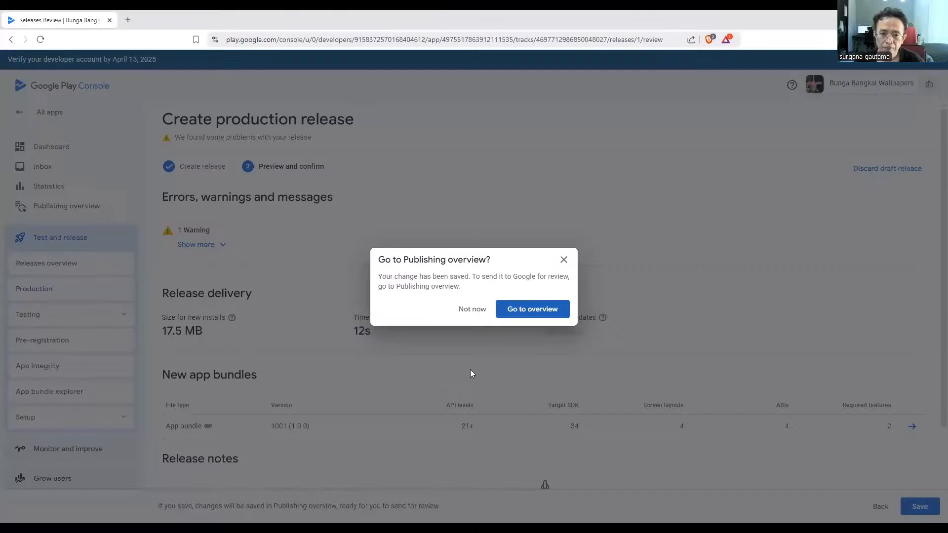
{"action": "left_click", "coordinate": [528, 311]}
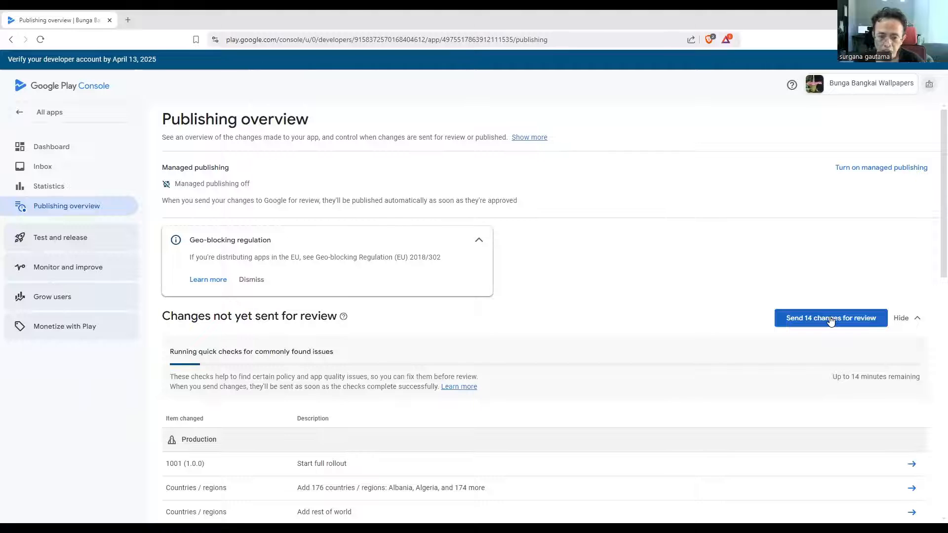
Send all pending app changes to Google for review and confirm the submission
{"action": "left_click", "coordinate": [830, 320]}
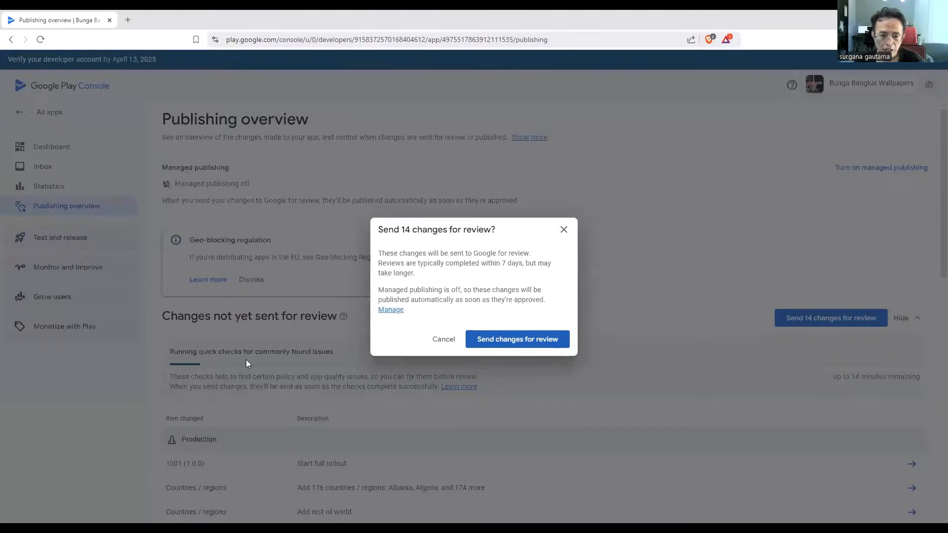
{"action": "left_click", "coordinate": [562, 230]}
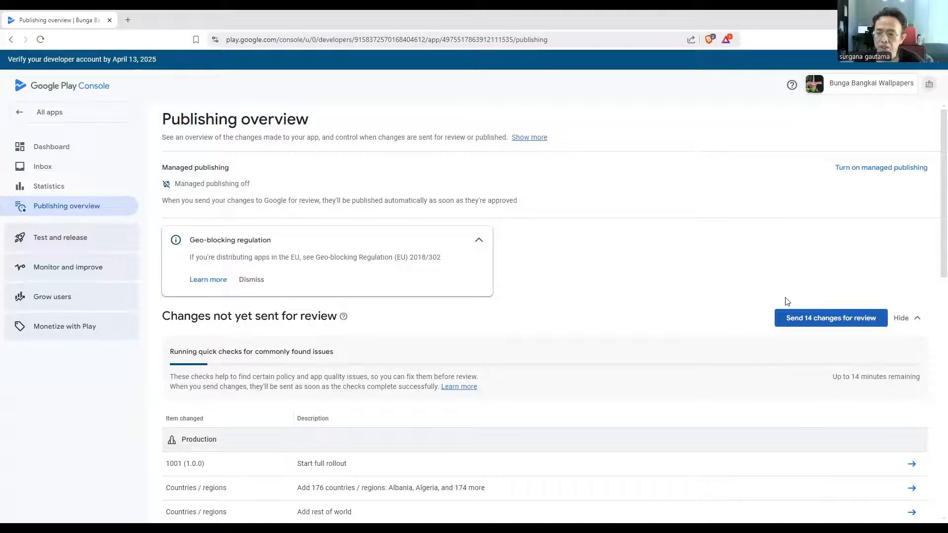
{"action": "left_click", "coordinate": [840, 323]}
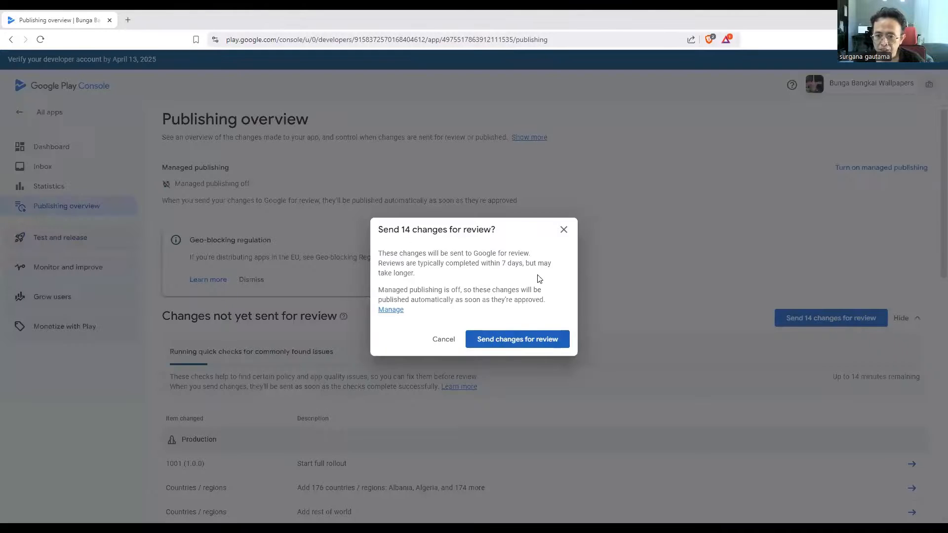
{"action": "left_click", "coordinate": [507, 345]}
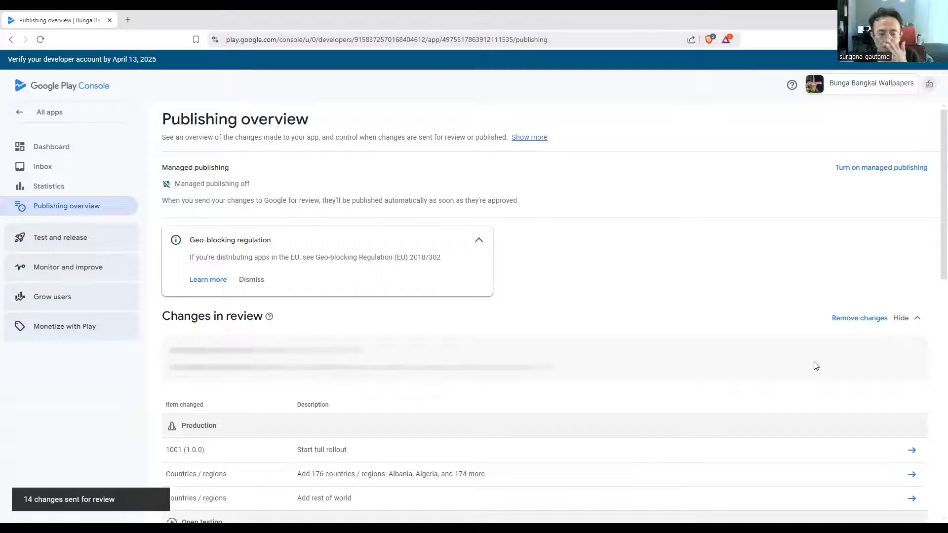